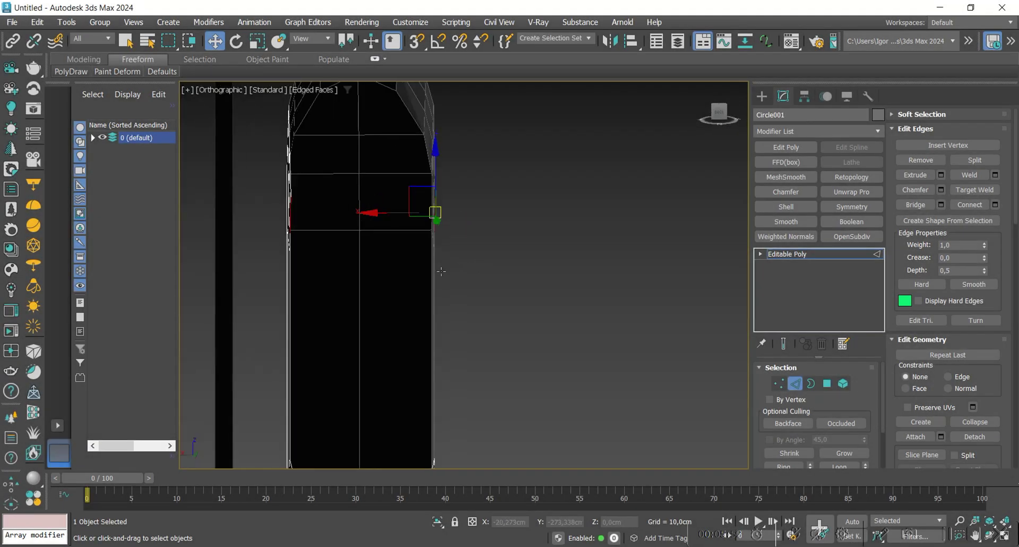
pyautogui.keyDown('alt'); pyautogui.moveTo(450, 263); pyautogui.dragTo(478, 280, button='middle'); pyautogui.keyUp('alt')
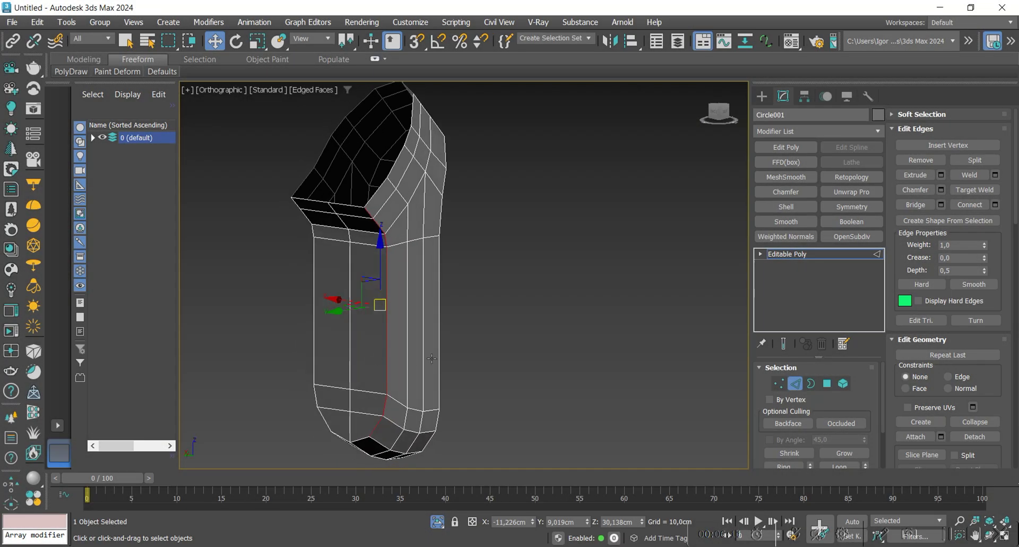
pyautogui.keyDown('alt'); pyautogui.moveTo(432, 358); pyautogui.dragTo(298, 353, button='middle'); pyautogui.keyUp('alt')
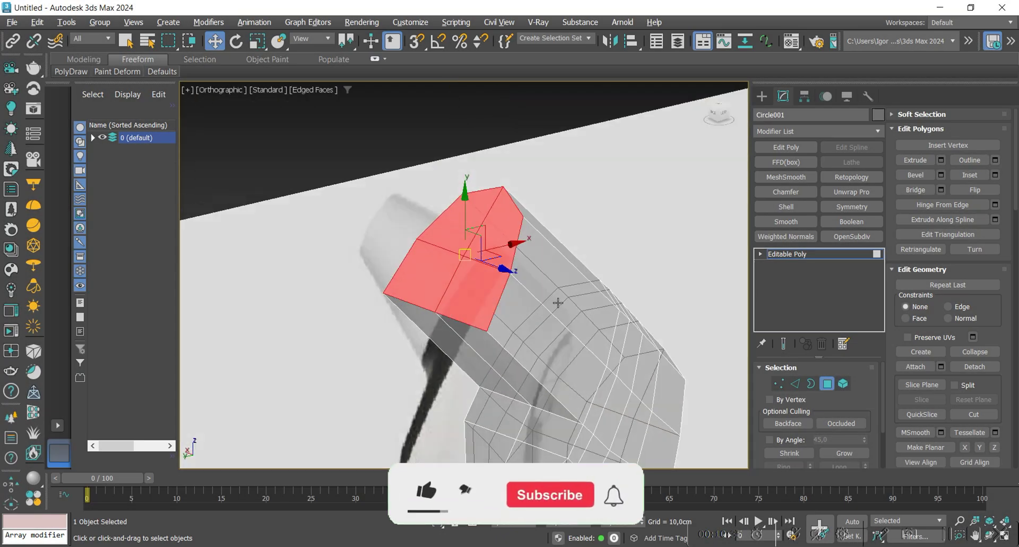
pyautogui.hotkey('shift', 'g')
pyautogui.keyDown('alt'); pyautogui.moveTo(572, 309); pyautogui.dragTo(546, 304, button='middle'); pyautogui.keyUp('alt')
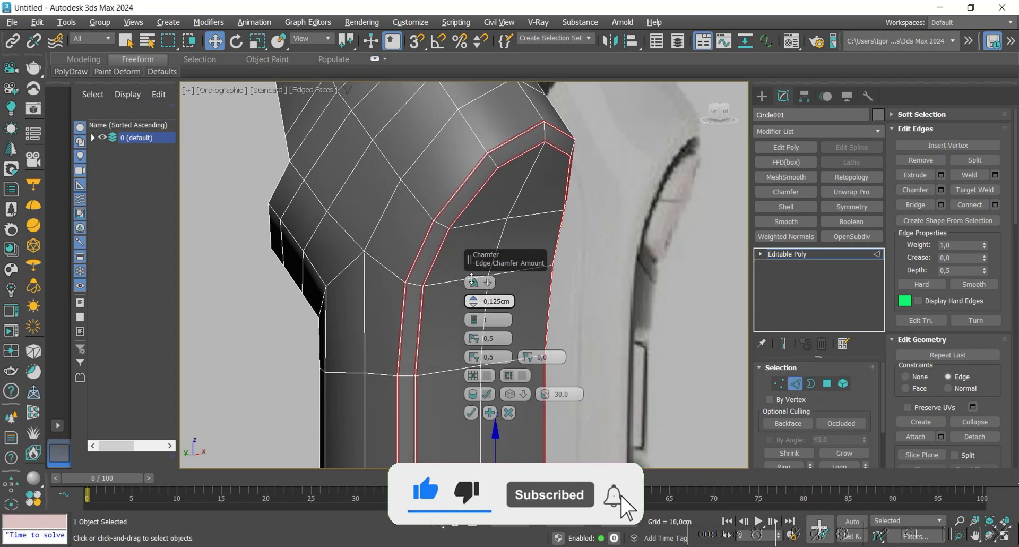
pyautogui.click(472, 413)
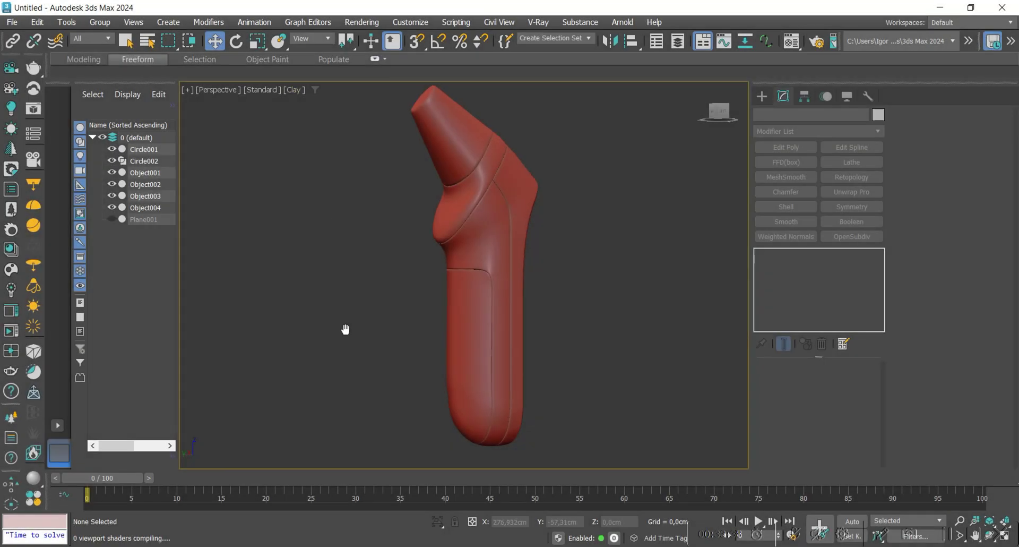
pyautogui.keyDown('alt'); pyautogui.moveTo(346, 328); pyautogui.dragTo(341, 357, button='middle'); pyautogui.keyUp('alt')
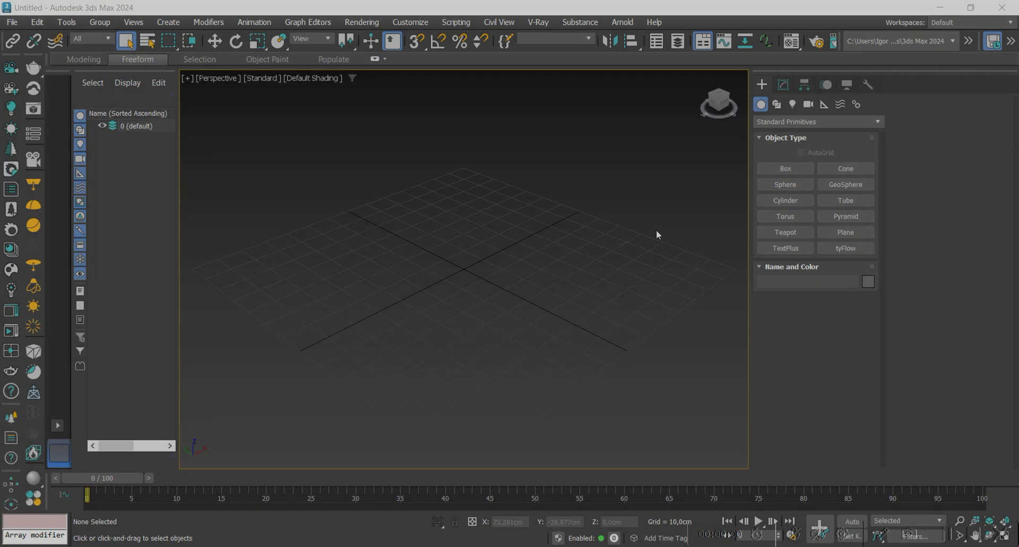
# Draw a plane about 72 cm long and 92 cm wide in the front view
pyautogui.click(845, 232)
pyautogui.press('f')
pyautogui.moveTo(381, 193); pyautogui.dragTo(512, 296)
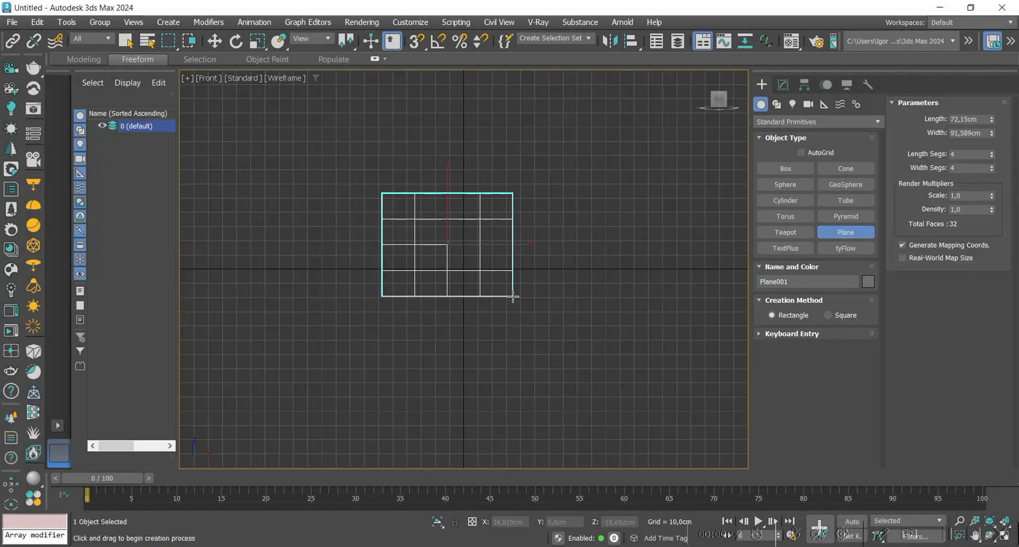
# Set the plane's length and width to 100 cm with 1 segment each way and show the view shaded
pyautogui.doubleClick(979, 119)
pyautogui.write('100')
pyautogui.press('Tab')
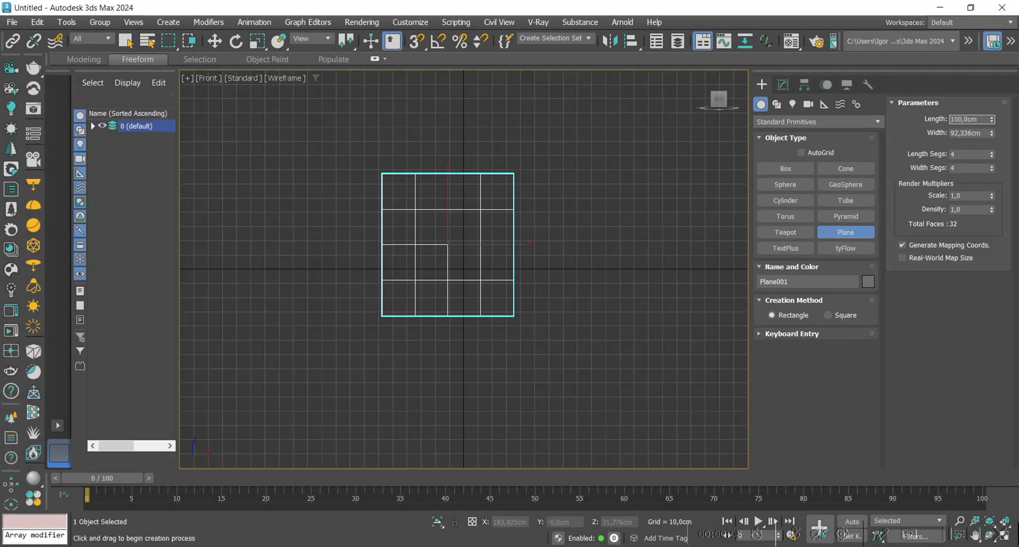
pyautogui.write('100')
pyautogui.press('Tab')
pyautogui.write('1')
pyautogui.press('Tab')
pyautogui.write('1')
pyautogui.press('Return')
pyautogui.press('F3')
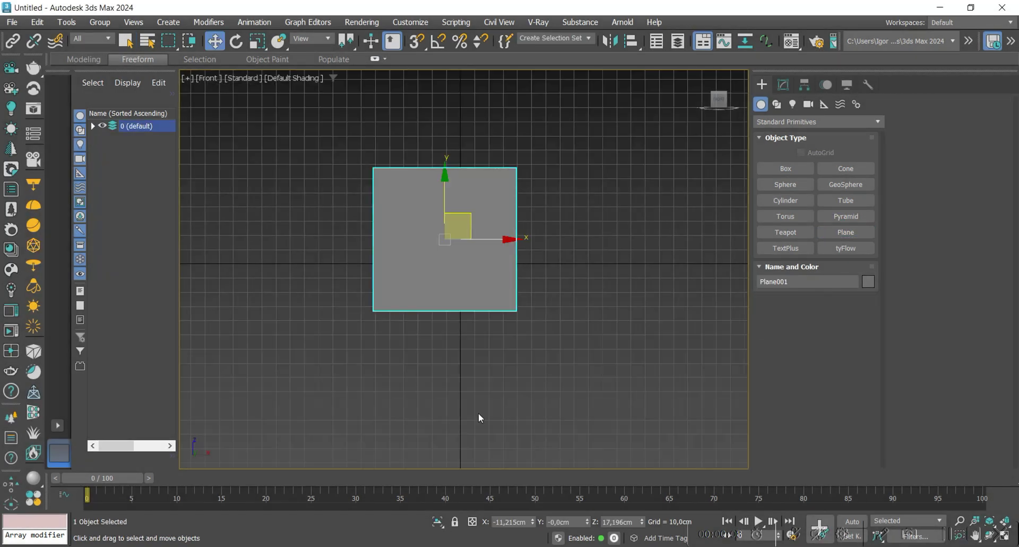
# Set the plane's X position to 0 and assign it the material with the device's reference image
pyautogui.rightClick(532, 524)
pyautogui.moveTo(607, 234); pyautogui.dragTo(604, 247, button='middle')
pyautogui.click(791, 42)
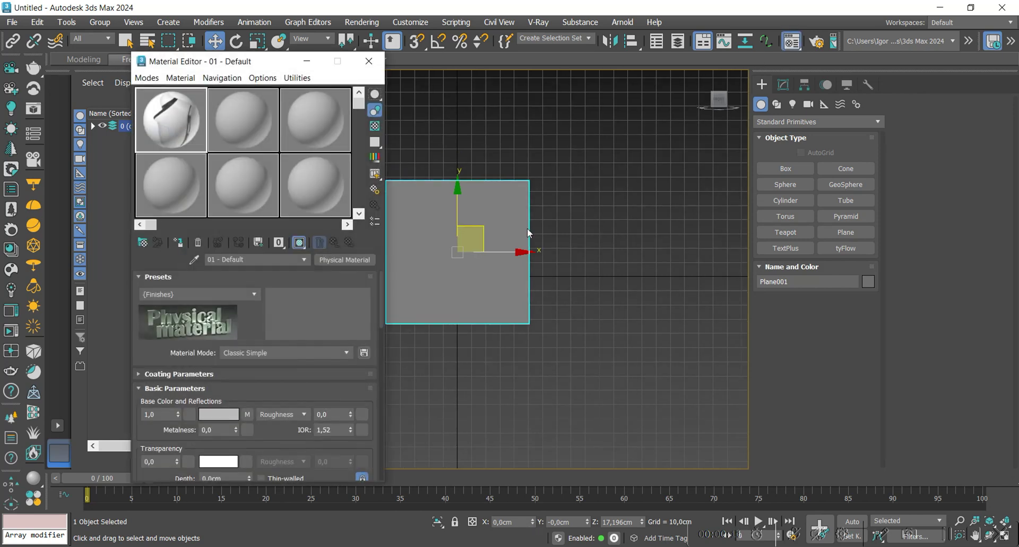
pyautogui.click(187, 243)
pyautogui.click(368, 60)
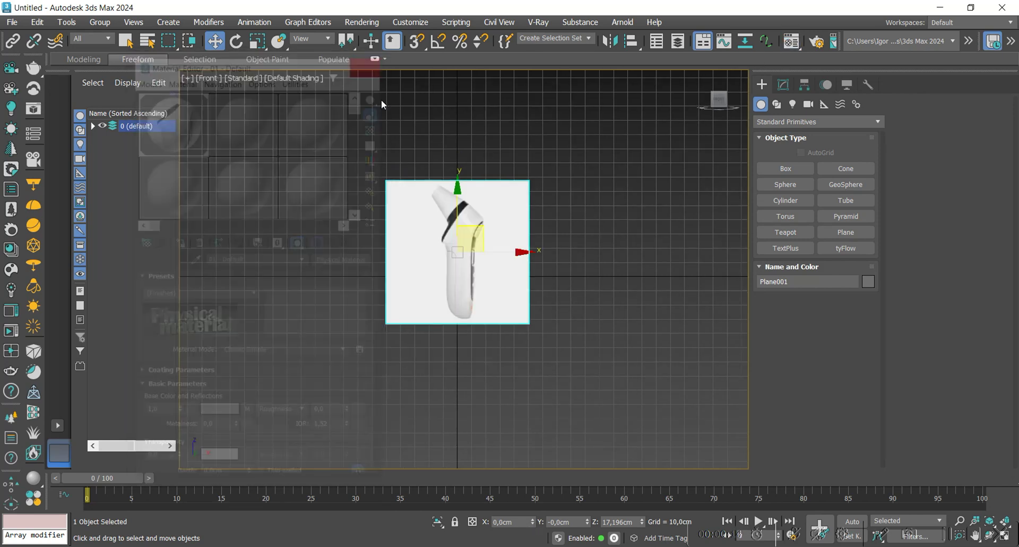
# Raise the reference plane to about Z 42 cm so the pictured device stands near ground level
pyautogui.scroll(4, 448, 262)
pyautogui.moveTo(448, 262); pyautogui.dragTo(448, 192)
pyautogui.click(637, 233)
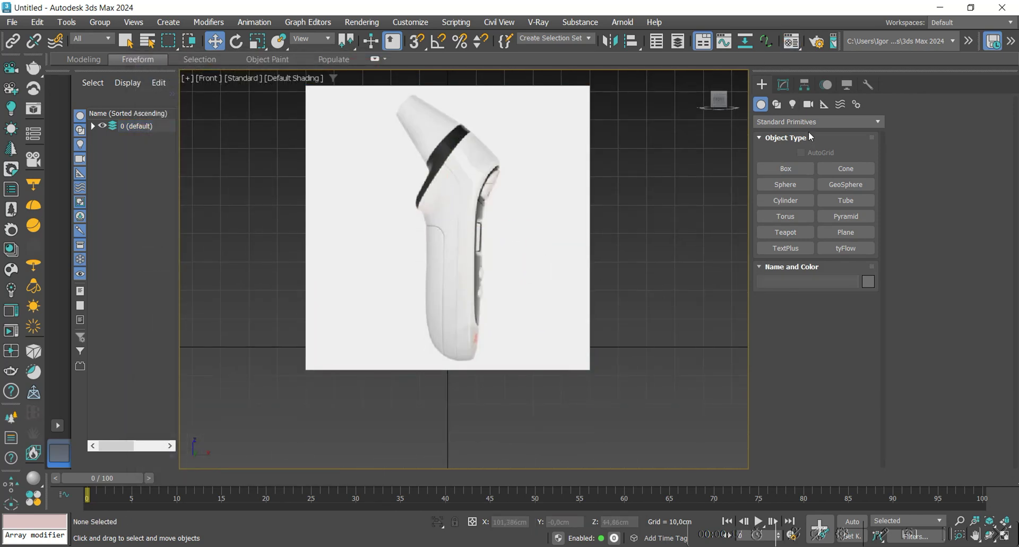
# Draw a circle with a radius of about 9.3 cm over the lower end of the device's handle
pyautogui.click(776, 104)
pyautogui.click(785, 200)
pyautogui.moveTo(442, 309); pyautogui.dragTo(443, 312, button='middle')
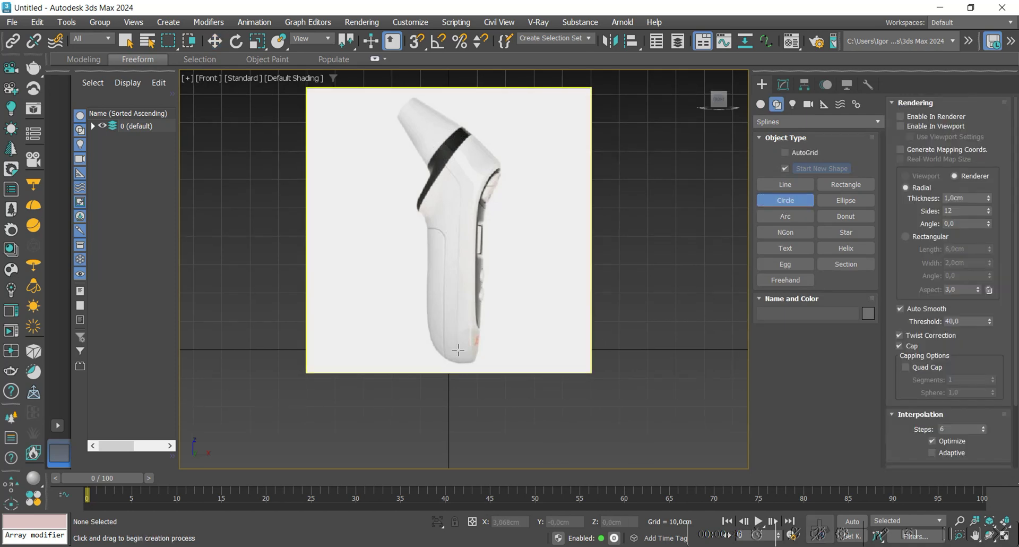
pyautogui.moveTo(447, 336); pyautogui.dragTo(466, 356)
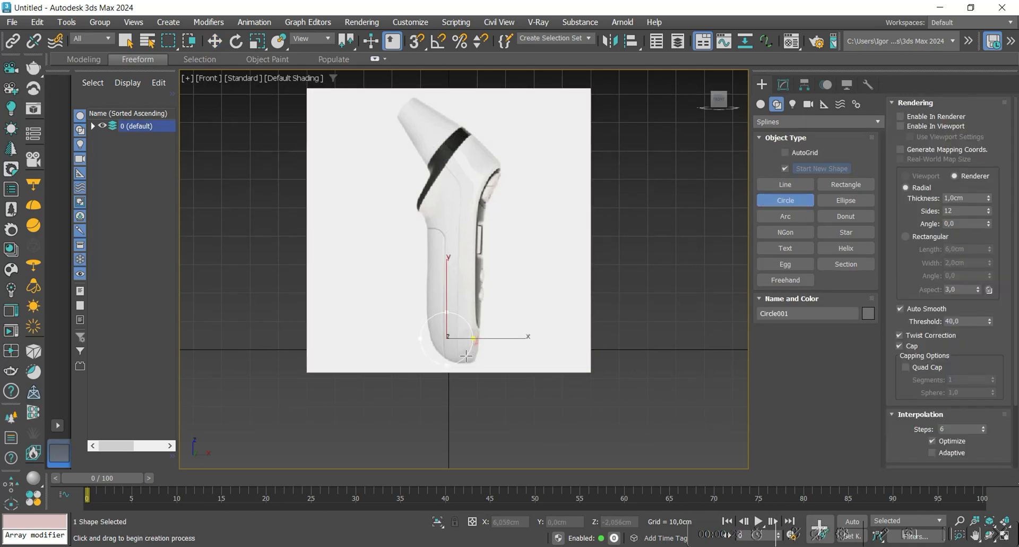
pyautogui.press('w')
# Rotate the reference plane -90° about Z with angle snap and shift it along X, clear of the circle
pyautogui.click(489, 278)
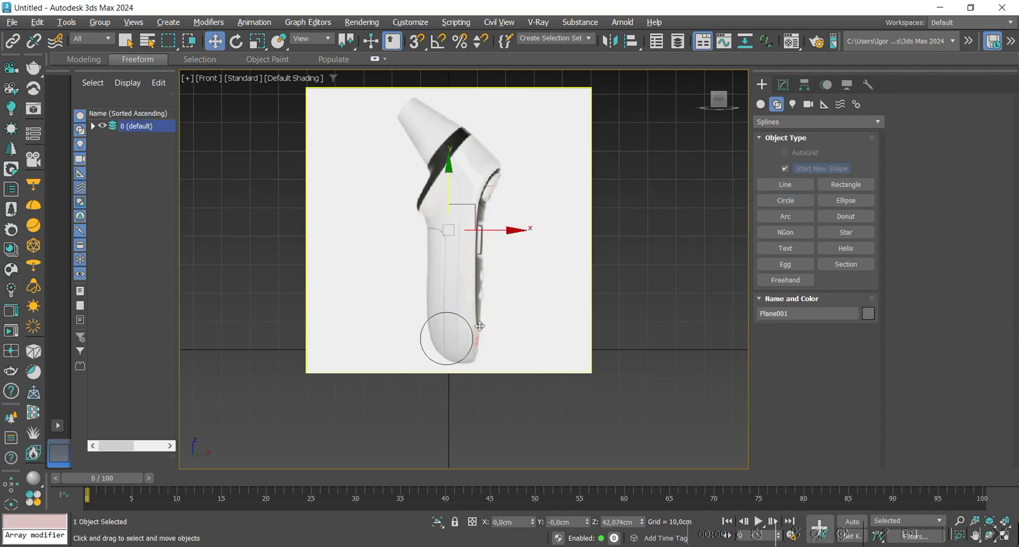
pyautogui.keyDown('alt'); pyautogui.moveTo(468, 298); pyautogui.dragTo(491, 316, button='middle'); pyautogui.keyUp('alt')
pyautogui.press('e')
pyautogui.press('a')
pyautogui.moveTo(465, 257); pyautogui.dragTo(414, 253)
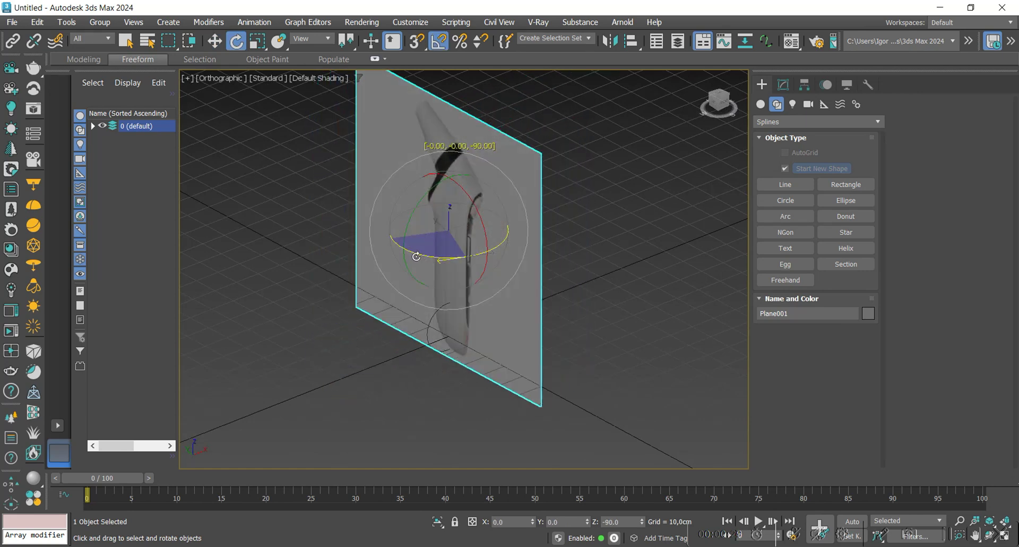
pyautogui.press('w')
pyautogui.keyDown('alt'); pyautogui.moveTo(515, 338); pyautogui.dragTo(484, 274, button='middle'); pyautogui.keyUp('alt')
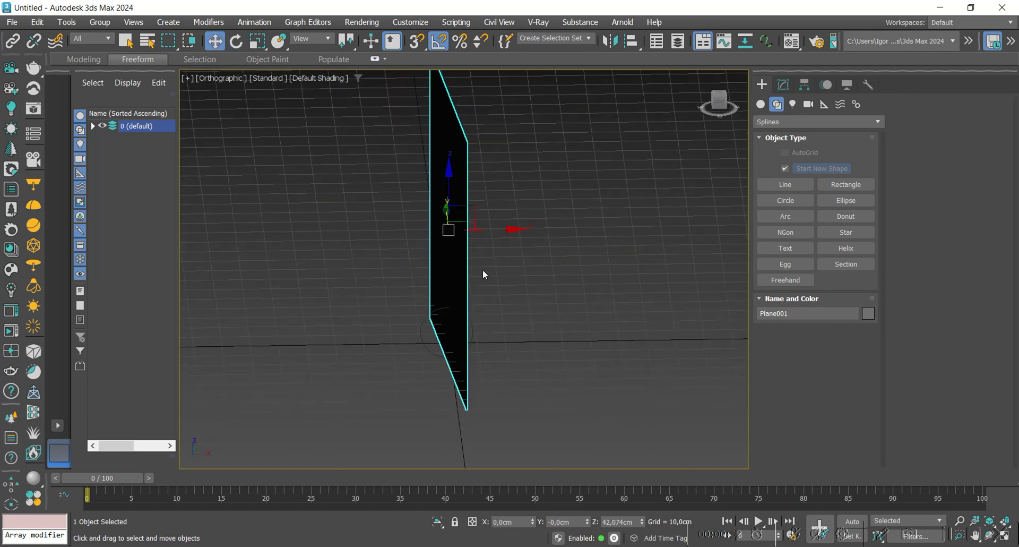
pyautogui.press('e')
pyautogui.moveTo(464, 278); pyautogui.dragTo(485, 287)
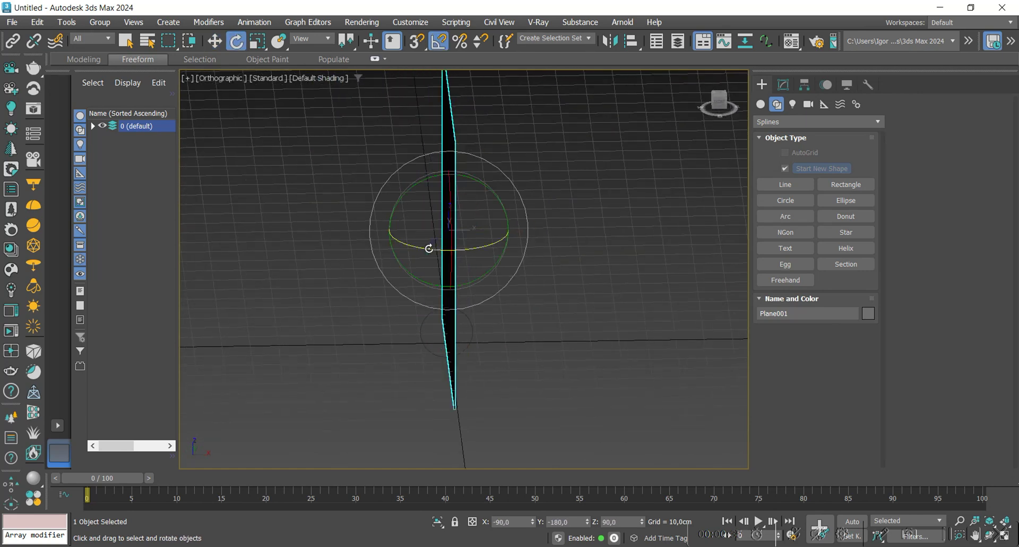
pyautogui.press('w')
pyautogui.moveTo(494, 240); pyautogui.dragTo(546, 237)
# Move the circle in the left view onto the handle's lower back edge, at about Y -8.4 cm and Z 4.3 cm
pyautogui.click(471, 322)
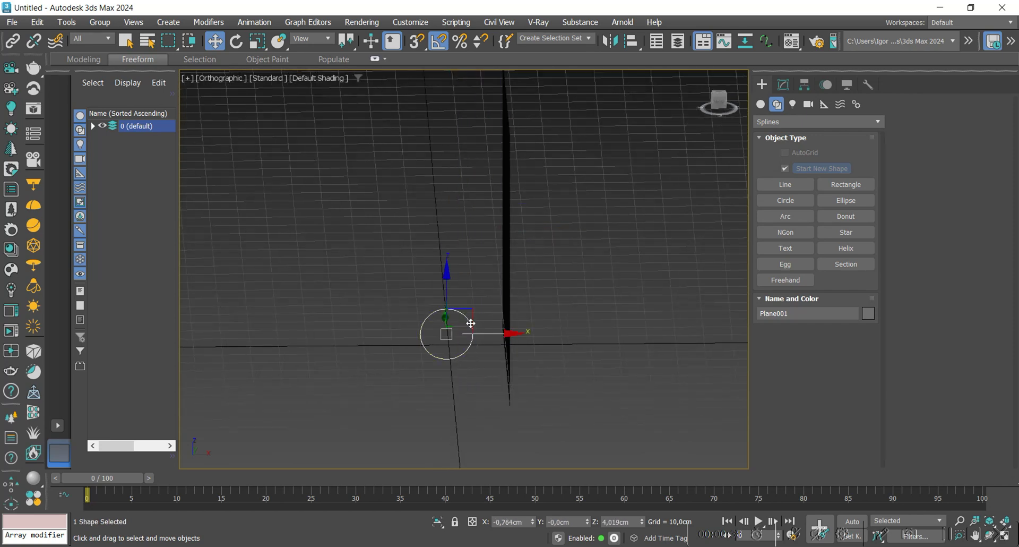
pyautogui.press('l')
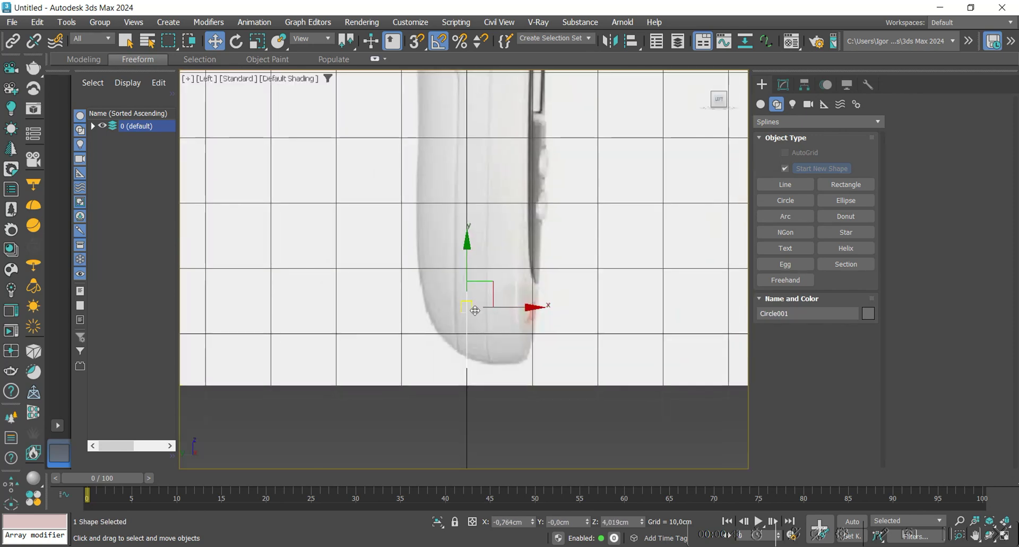
pyautogui.moveTo(517, 302); pyautogui.dragTo(528, 308)
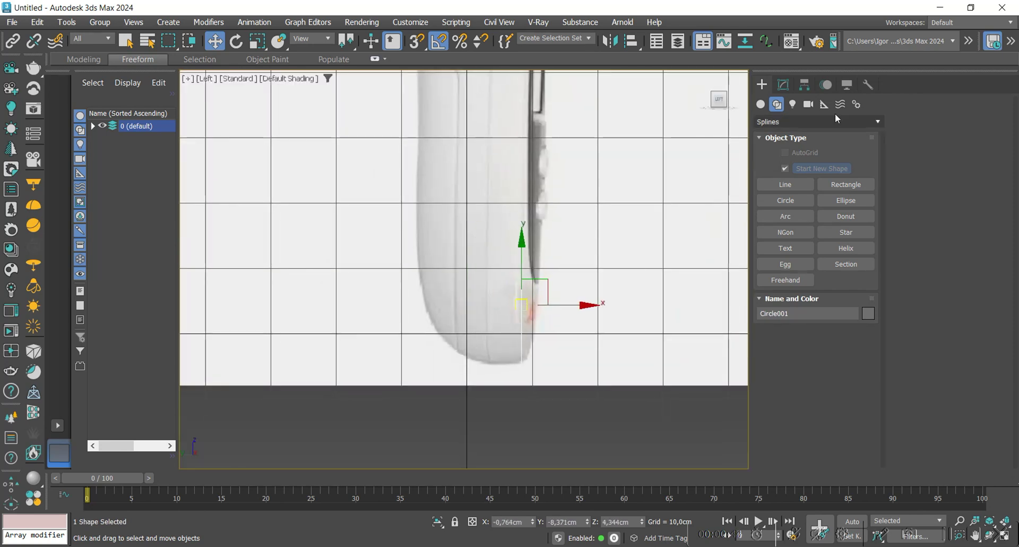
# Set the circle's interpolation steps to 2 and convert it to an editable poly
pyautogui.click(784, 85)
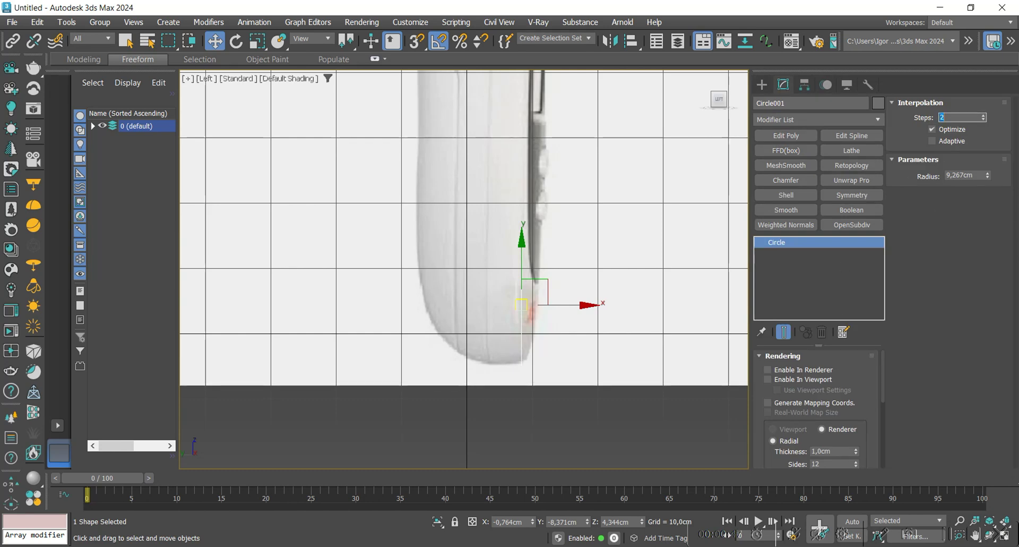
pyautogui.moveTo(602, 283); pyautogui.dragTo(598, 278, button='middle')
pyautogui.hotkey('alt', 'p')
# Connect the two opposite side vertices of the circle polygon with a horizontal edge across its middle
pyautogui.press('1')
pyautogui.press('F3')
pyautogui.scroll(-2, 526, 291)
pyautogui.keyDown('alt'); pyautogui.moveTo(527, 290); pyautogui.dragTo(538, 310, button='middle'); pyautogui.keyUp('alt')
pyautogui.scroll(3, 537, 310)
pyautogui.click(555, 278)
pyautogui.keyDown('ctrl'); pyautogui.click(449, 304); pyautogui.keyUp('ctrl')
pyautogui.press('F3')
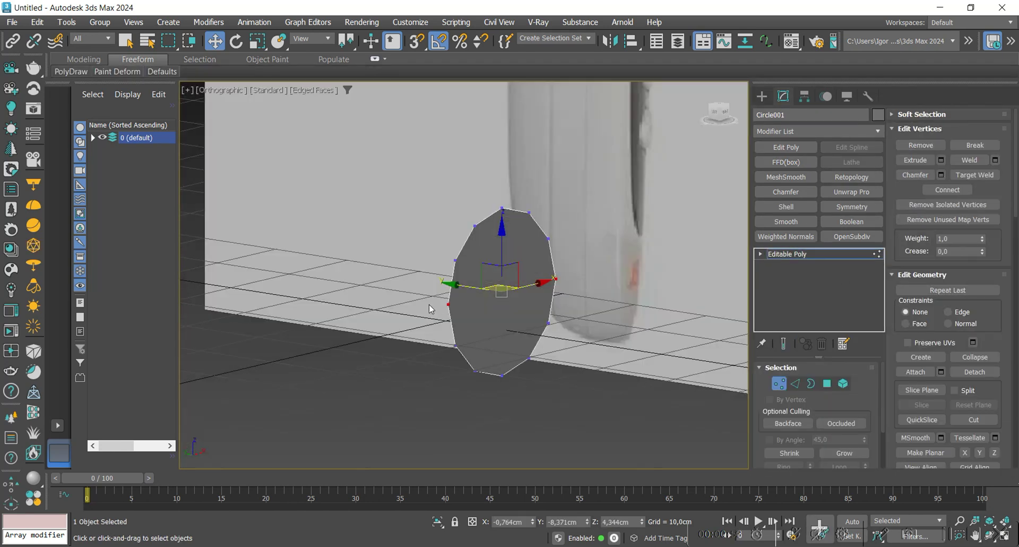
# Chamfer the horizontal middle edge by about 1.4 cm to split it into two parallel edges
pyautogui.press('2')
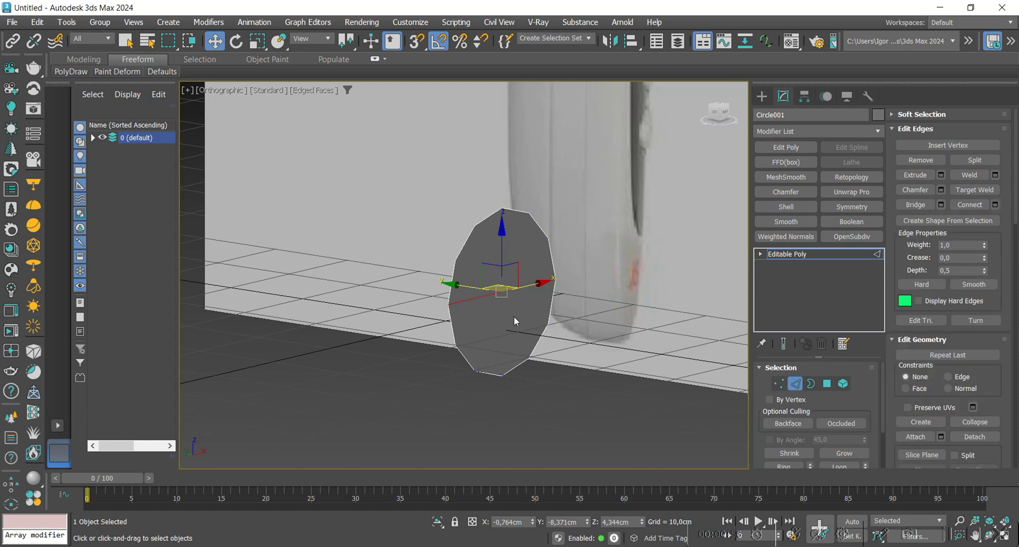
pyautogui.hotkey('ctrl', 'shift', 'c')
pyautogui.moveTo(485, 329); pyautogui.dragTo(441, 328, button='middle')
pyautogui.scroll(2, 441, 328)
pyautogui.moveTo(473, 301); pyautogui.dragTo(468, 280)
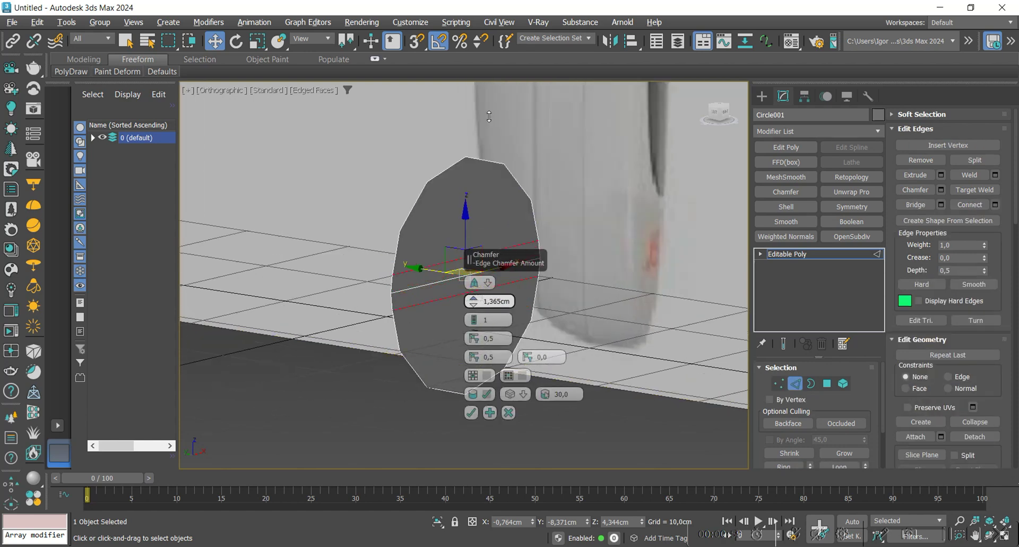
pyautogui.click(471, 413)
# Select the upper half's vertices and raise them to about Z 59 cm in the left view, stretching the shape up to the device's head
pyautogui.press('1')
pyautogui.press('F3')
pyautogui.moveTo(558, 259); pyautogui.dragTo(428, 133)
pyautogui.keyDown('ctrl'); pyautogui.moveTo(408, 254); pyautogui.dragTo(415, 289); pyautogui.keyUp('ctrl')
pyautogui.press('F3')
pyautogui.scroll(-4, 423, 311)
pyautogui.keyDown('alt'); pyautogui.moveTo(423, 311); pyautogui.dragTo(486, 321, button='middle'); pyautogui.keyUp('alt')
pyautogui.click(718, 112)
pyautogui.scroll(-3, 494, 274)
pyautogui.moveTo(494, 273); pyautogui.dragTo(487, 329, button='middle')
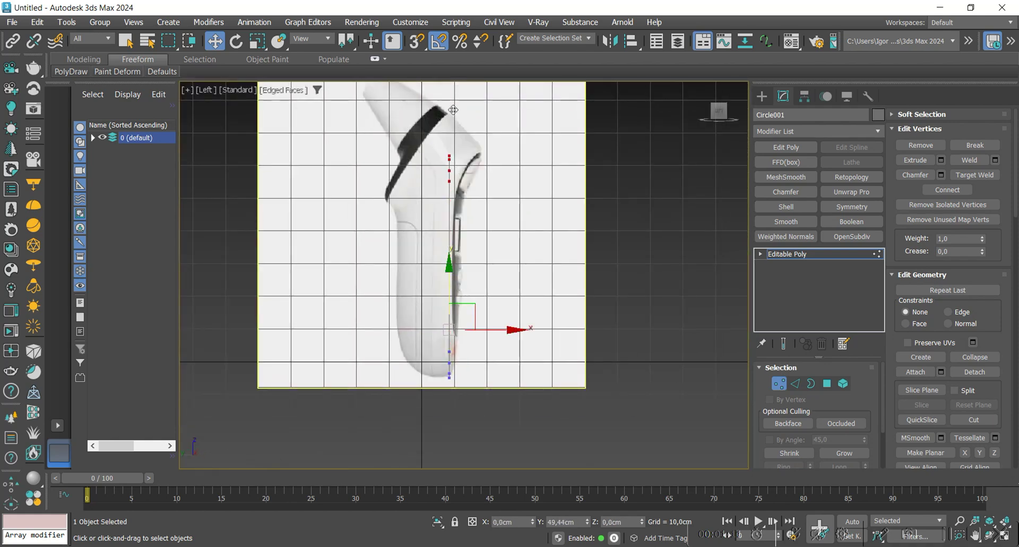
pyautogui.moveTo(453, 110); pyautogui.dragTo(454, 110)
pyautogui.scroll(2, 453, 188)
pyautogui.scroll(2, 441, 269)
pyautogui.moveTo(454, 214); pyautogui.dragTo(450, 257, button='middle')
pyautogui.scroll(-2, 441, 270)
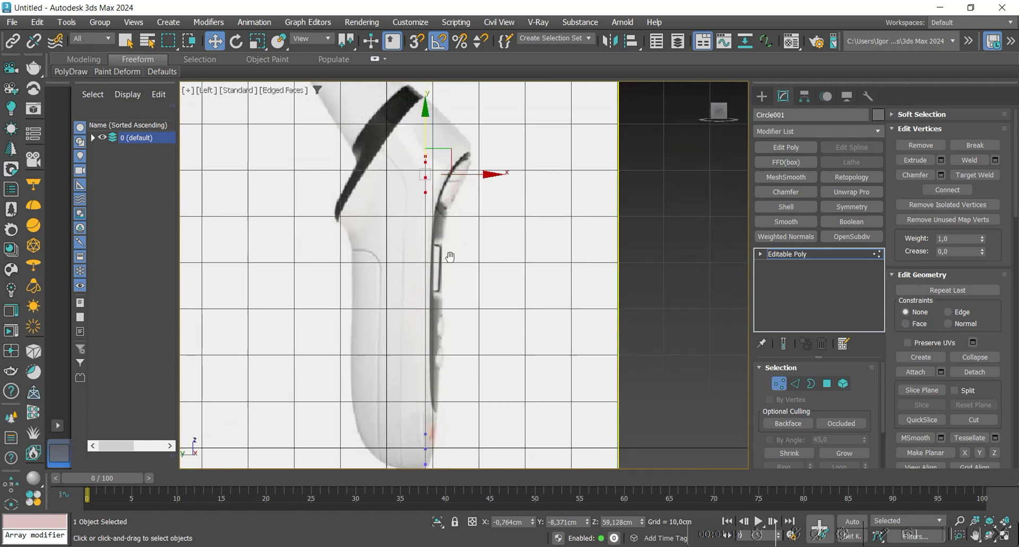
# Shift the whole stretched shape along Y to about -8.6 cm in the left view
pyautogui.press('1')
pyautogui.press('F3')
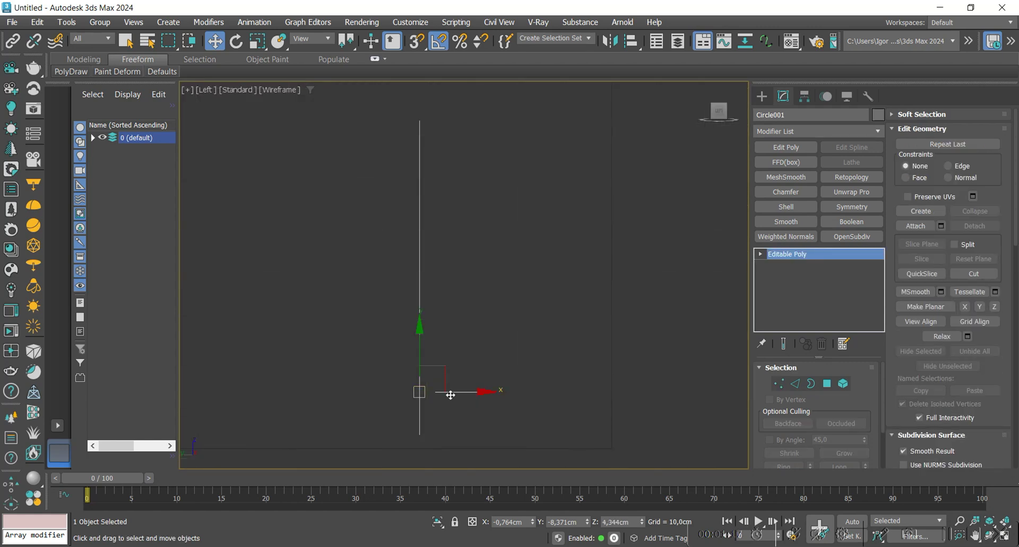
pyautogui.press('F3')
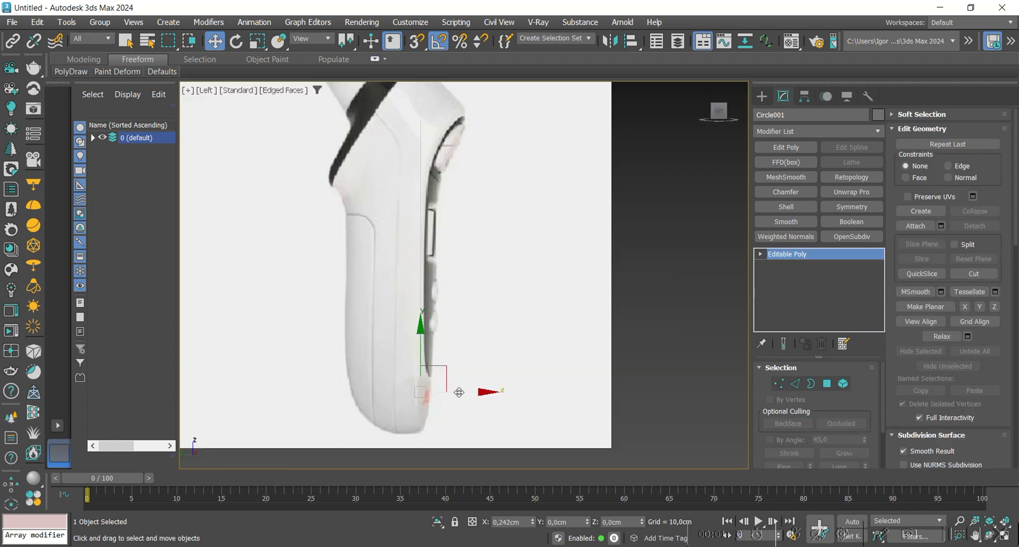
# Scale the upper arc's vertices vertically in the front view to make the top end taller
pyautogui.press('1')
pyautogui.moveTo(452, 226); pyautogui.dragTo(448, 266, button='middle')
pyautogui.moveTo(432, 202); pyautogui.dragTo(430, 215, button='middle')
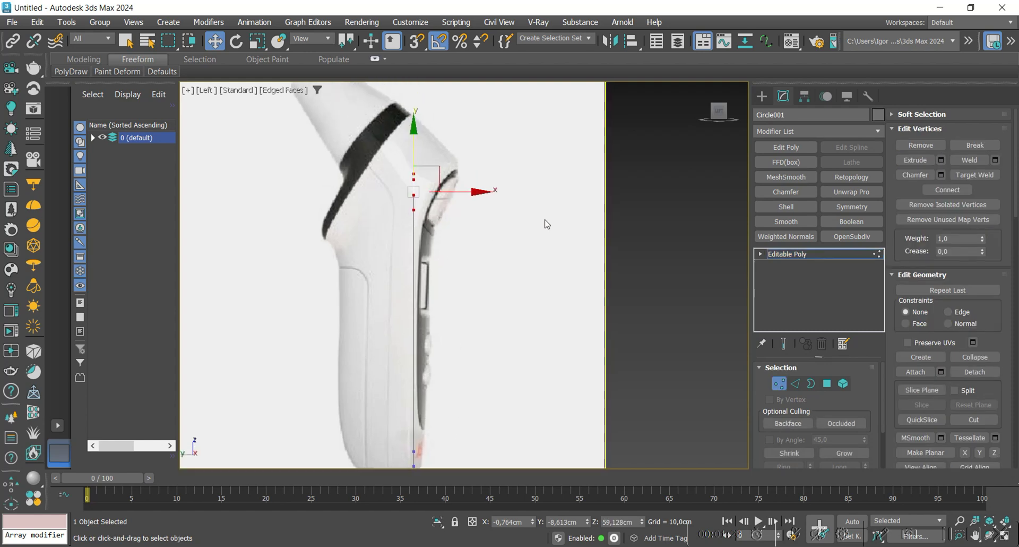
pyautogui.moveTo(730, 113); pyautogui.dragTo(517, 217)
pyautogui.press('f')
pyautogui.press('r')
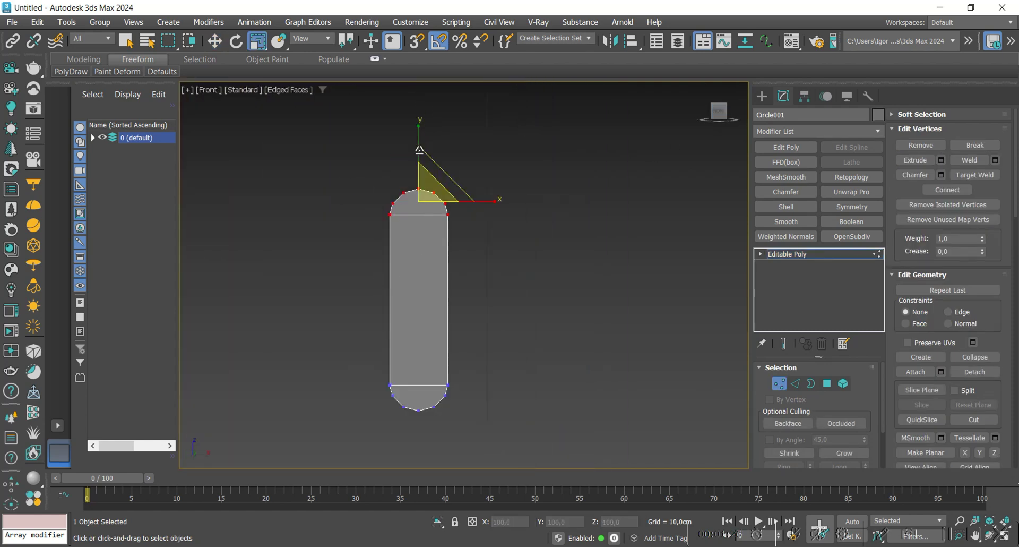
pyautogui.moveTo(419, 126); pyautogui.dragTo(418, 110)
# Invert the vertex selection and scale the lower arc vertically to make the bottom end taller
pyautogui.hotkey('ctrl', 'i')
pyautogui.press('1')
pyautogui.moveTo(437, 275); pyautogui.dragTo(435, 270, button='middle')
pyautogui.moveTo(432, 354); pyautogui.dragTo(432, 337, button='middle')
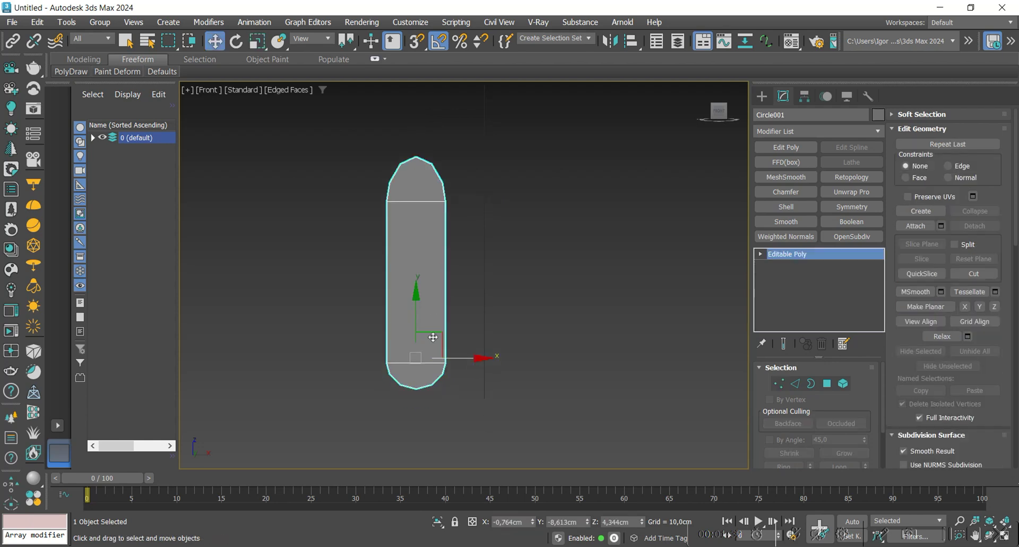
pyautogui.press('1')
pyautogui.moveTo(415, 315); pyautogui.dragTo(415, 300)
pyautogui.press('w')
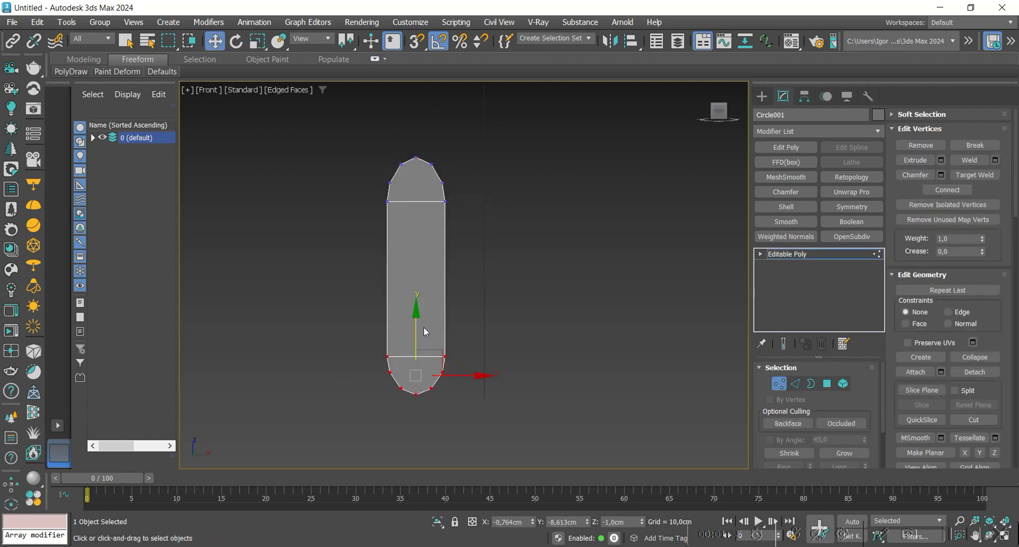
# Rotate the top arc's vertices above its lowest row in the left view, tilting them toward the head's sloping back edge
pyautogui.keyDown('alt'); pyautogui.moveTo(415, 330); pyautogui.dragTo(513, 332, button='middle'); pyautogui.keyUp('alt')
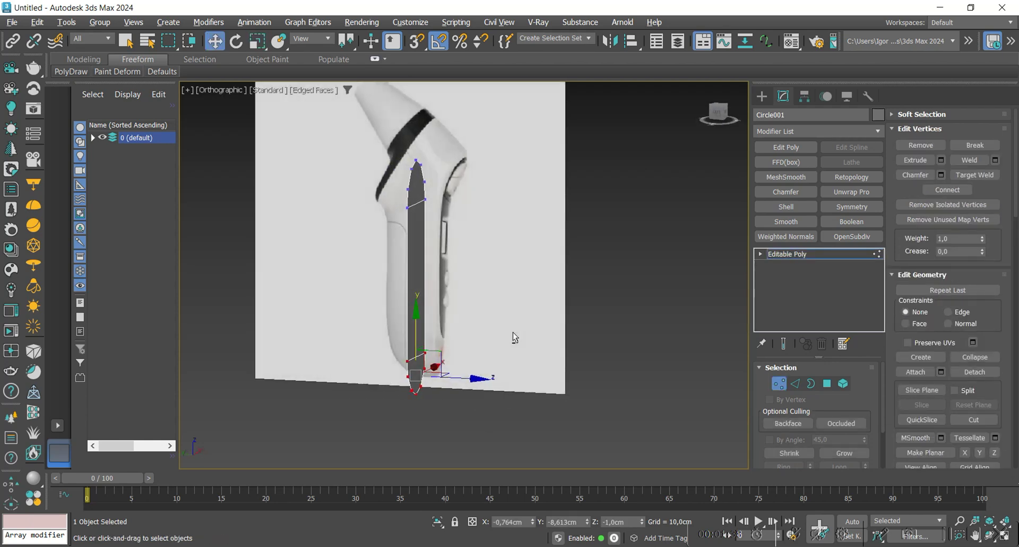
pyautogui.click(716, 116)
pyautogui.scroll(3, 403, 191)
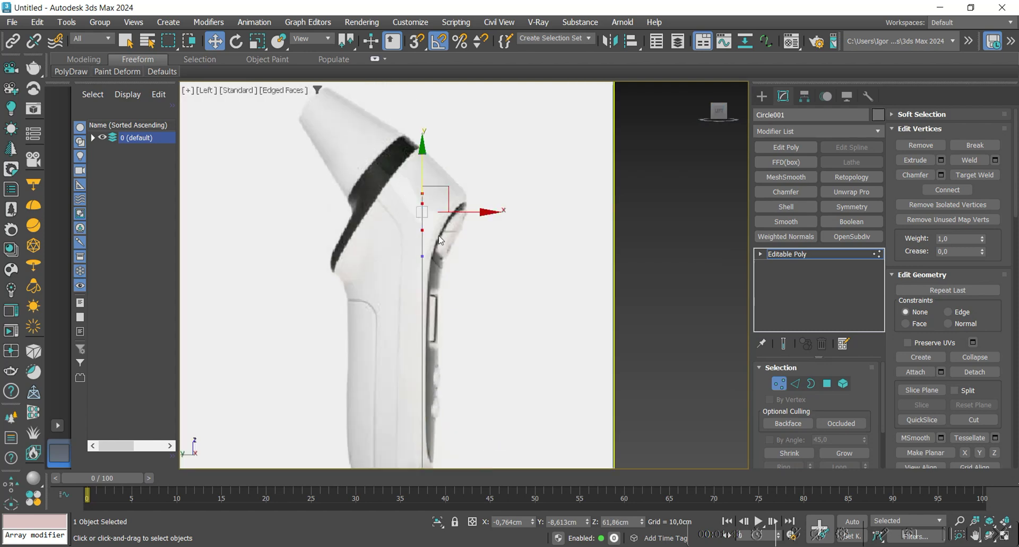
pyautogui.scroll(2, 440, 240)
pyautogui.press('e')
pyautogui.press('w')
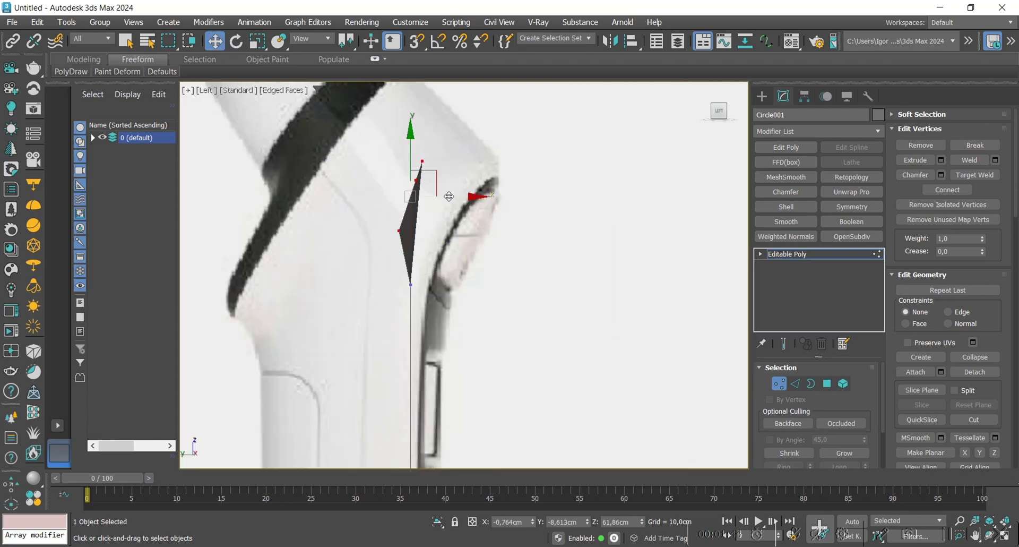
# Shift the top arc's upper vertex rows toward the head's back edge, following its slope in the left view
pyautogui.moveTo(451, 196); pyautogui.dragTo(474, 197)
pyautogui.keyDown('alt'); pyautogui.click(430, 231); pyautogui.keyUp('alt')
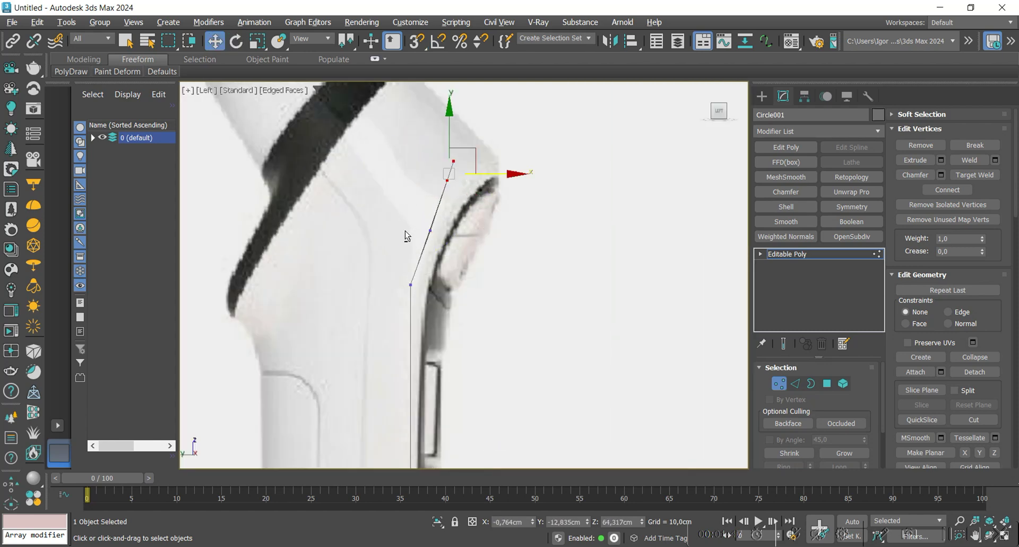
pyautogui.moveTo(480, 172); pyautogui.dragTo(474, 174)
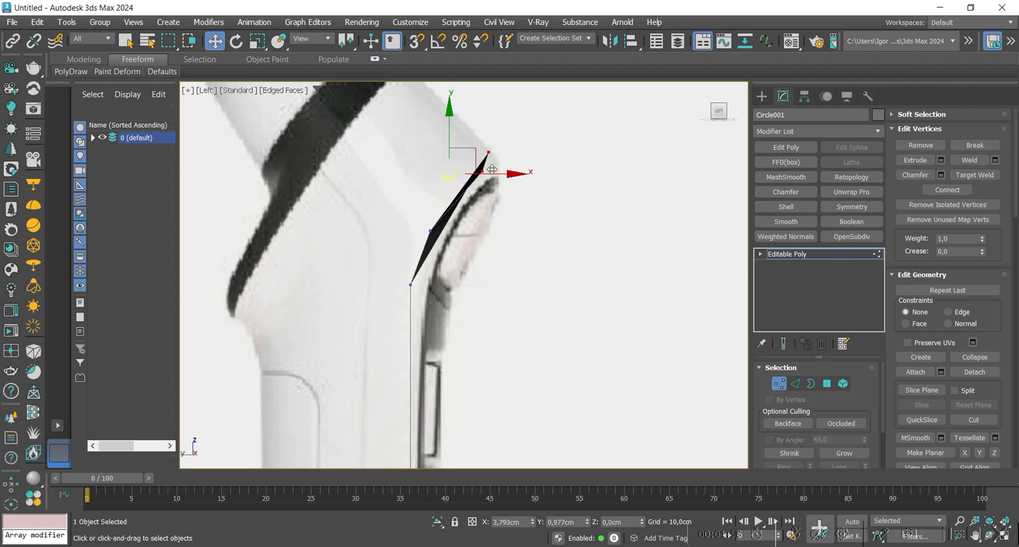
pyautogui.click(508, 211)
pyautogui.press('F3')
pyautogui.click(482, 171)
pyautogui.press('F3')
pyautogui.moveTo(482, 176); pyautogui.dragTo(435, 242)
pyautogui.click(448, 270)
# Connect the matching side vertices across the top and bottom ends with horizontal edges
pyautogui.scroll(-3, 448, 270)
pyautogui.press('F3')
pyautogui.moveTo(452, 329); pyautogui.dragTo(434, 235, button='middle')
pyautogui.press('F3')
pyautogui.keyDown('alt'); pyautogui.moveTo(438, 288); pyautogui.dragTo(399, 297, button='middle'); pyautogui.keyUp('alt')
pyautogui.click(460, 153)
pyautogui.keyDown('ctrl'); pyautogui.click(396, 159); pyautogui.keyUp('ctrl')
pyautogui.hotkey('ctrl', 'shift', 'e')
pyautogui.moveTo(428, 150); pyautogui.dragTo(434, 126, button='middle')
pyautogui.click(459, 391)
pyautogui.keyDown('ctrl'); pyautogui.click(393, 399); pyautogui.keyUp('ctrl')
pyautogui.hotkey('ctrl', 'shift', 'e')
# Split the face down the middle with a vertical edge and connect the centre vertices within the end rows
pyautogui.press('2')
pyautogui.keyDown('shift'); pyautogui.click(430, 374); pyautogui.keyUp('shift')
pyautogui.hotkey('ctrl', 'shift', 'e')
pyautogui.press('Return')
pyautogui.press('1')
pyautogui.click(426, 425)
pyautogui.keyDown('ctrl'); pyautogui.click(427, 395); pyautogui.keyUp('ctrl')
pyautogui.hotkey('ctrl', 'shift', 'e')
pyautogui.moveTo(444, 332); pyautogui.dragTo(438, 405, button='middle')
pyautogui.click(438, 205)
pyautogui.click(429, 208)
pyautogui.keyDown('ctrl'); pyautogui.click(440, 172); pyautogui.keyUp('ctrl')
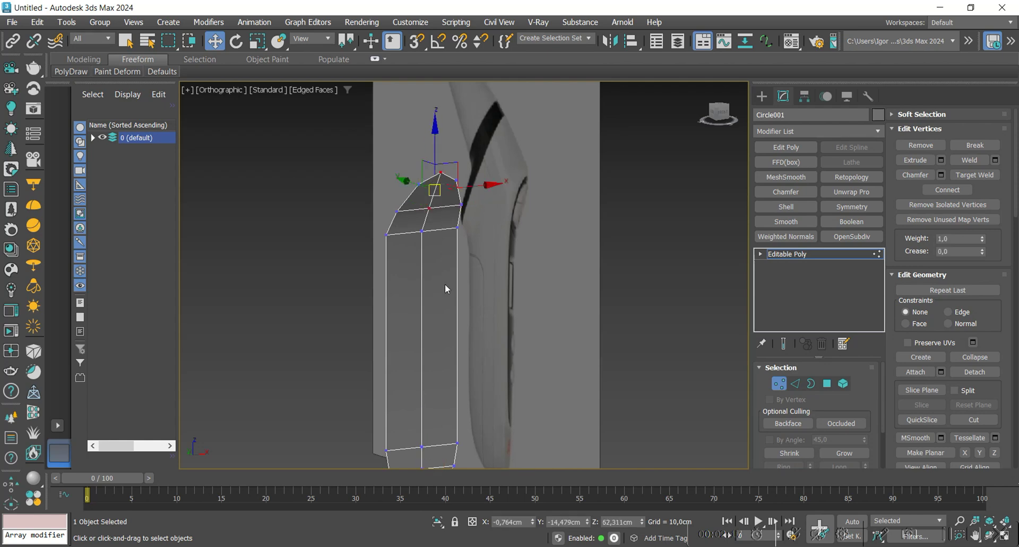
# Adjust the whole shape's width by scaling it along X
pyautogui.scroll(-3, 445, 284)
pyautogui.moveTo(434, 227); pyautogui.dragTo(419, 257, button='middle')
pyautogui.press('1')
pyautogui.press('r')
pyautogui.moveTo(366, 382); pyautogui.dragTo(339, 380)
pyautogui.press('w')
pyautogui.keyDown('alt'); pyautogui.moveTo(371, 367); pyautogui.dragTo(465, 360, button='middle'); pyautogui.keyUp('alt')
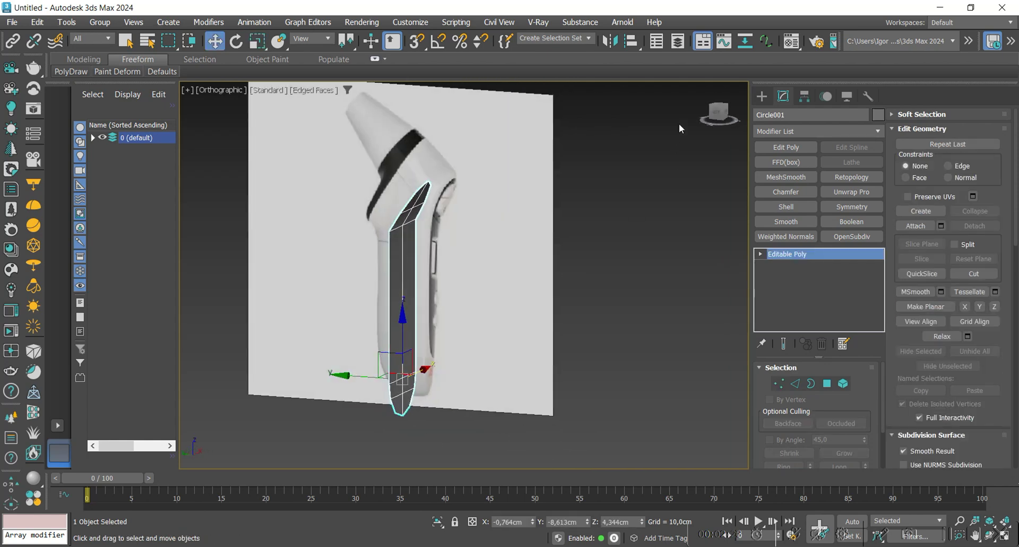
# Extrude the face's open border horizontally toward the device's front in the left view, forming a first side strip
pyautogui.click(718, 116)
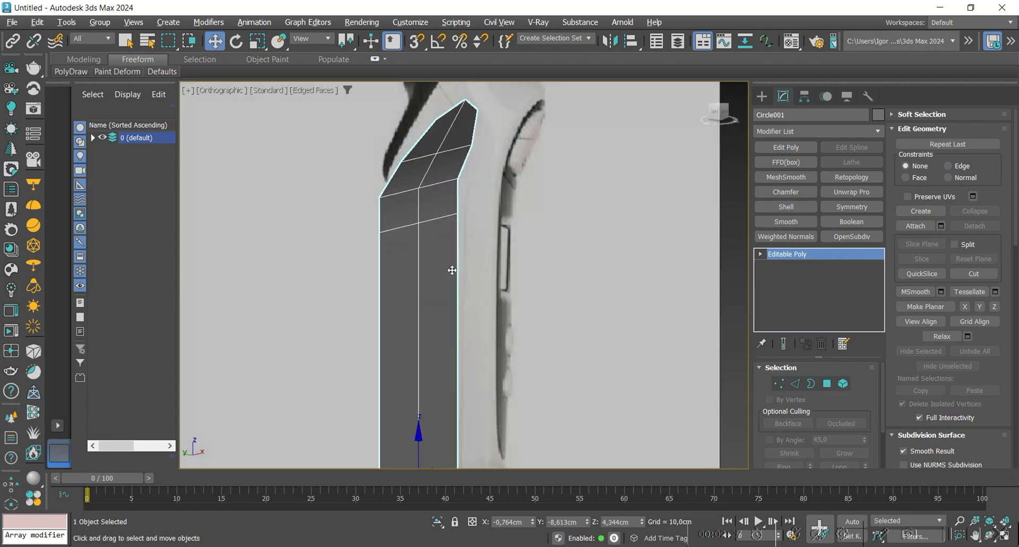
pyautogui.keyDown('alt'); pyautogui.moveTo(451, 271); pyautogui.dragTo(622, 180, button='middle'); pyautogui.keyUp('alt')
pyautogui.click(723, 113)
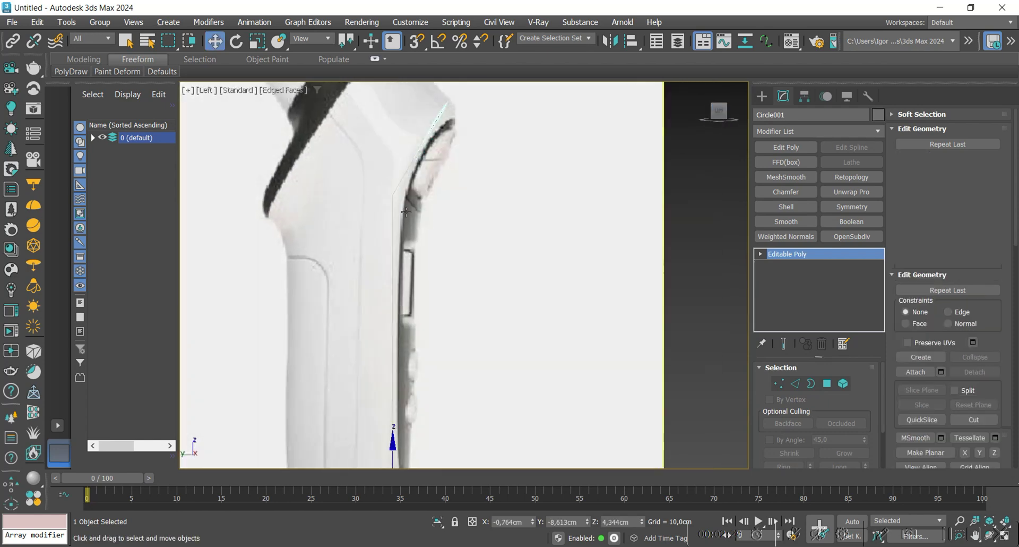
pyautogui.press('1')
pyautogui.click(395, 194)
pyautogui.scroll(-3, 426, 193)
pyautogui.moveTo(427, 193); pyautogui.dragTo(425, 213, button='middle')
pyautogui.press('3')
pyautogui.press('F3')
pyautogui.press('F3')
pyautogui.scroll(-2, 422, 234)
pyautogui.keyDown('shift'); pyautogui.moveTo(452, 281); pyautogui.dragTo(439, 281); pyautogui.keyUp('shift')
pyautogui.moveTo(435, 280); pyautogui.dragTo(439, 249, button='middle')
# Raise the bottom end's vertices about 0.9 cm and make the mesh see-through over the reference
pyautogui.press('F3')
pyautogui.press('1')
pyautogui.scroll(3, 414, 376)
pyautogui.moveTo(443, 376); pyautogui.dragTo(406, 301)
pyautogui.press('F3')
pyautogui.hotkey('alt', 'x')
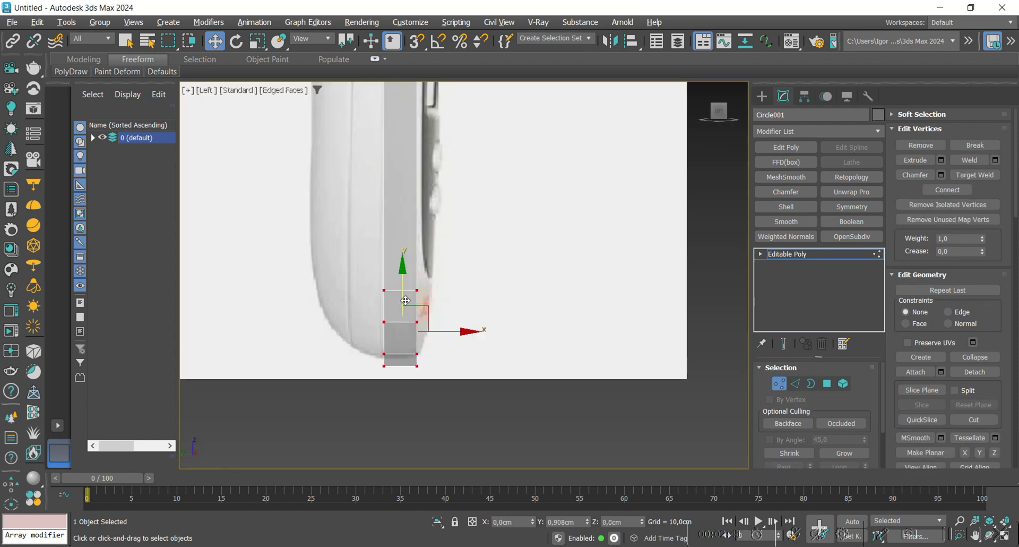
pyautogui.press('F3')
pyautogui.press('F3')
# Move the front vertices of the top two rows upward so the strip's end follows the head's angled top
pyautogui.scroll(-3, 418, 330)
pyautogui.moveTo(415, 156); pyautogui.dragTo(413, 275, button='middle')
pyautogui.press('F3')
pyautogui.scroll(3, 444, 166)
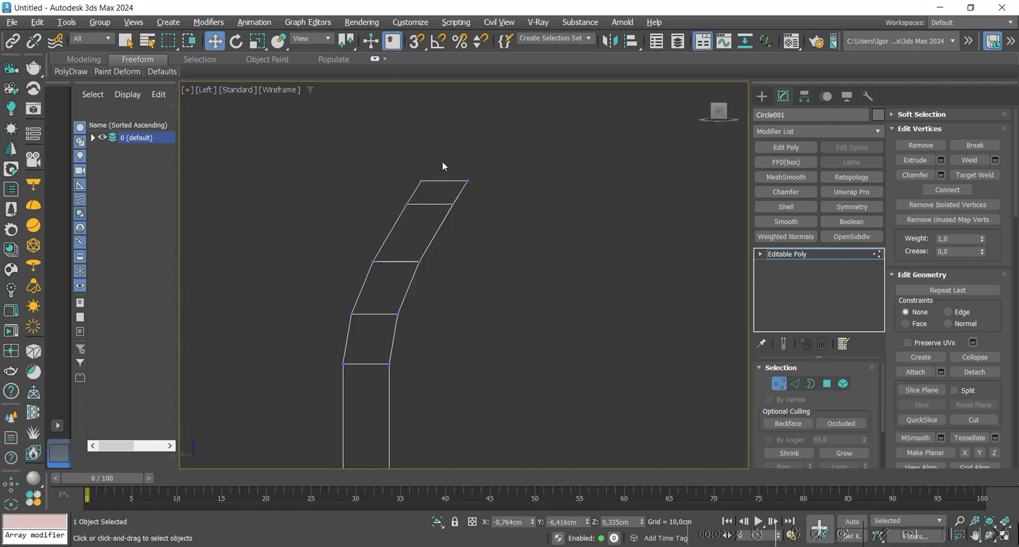
pyautogui.press('F3')
pyautogui.moveTo(412, 195); pyautogui.dragTo(428, 165)
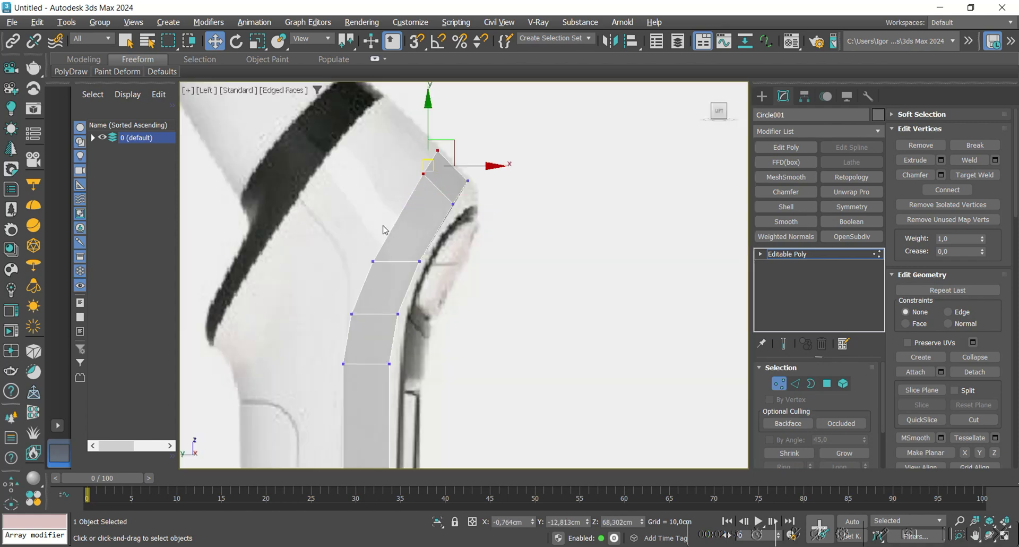
pyautogui.moveTo(387, 236); pyautogui.dragTo(387, 237)
# Reposition the bend rows' front vertices, and shift the top two rows' front vertices about 0.9 cm forward and 1.3 cm up
pyautogui.moveTo(352, 314); pyautogui.dragTo(375, 234)
pyautogui.scroll(-5, 350, 286)
pyautogui.scroll(7, 372, 255)
pyautogui.click(386, 232)
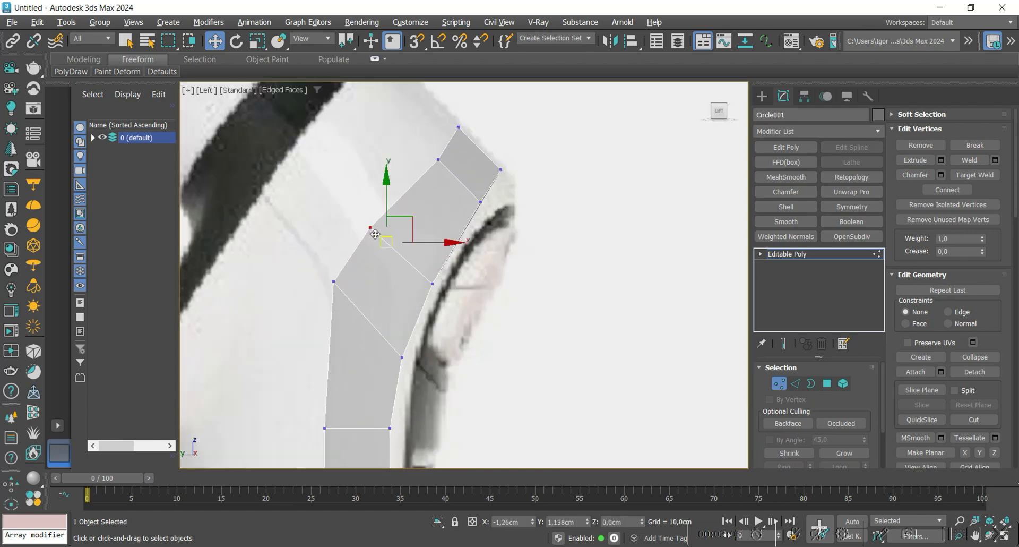
pyautogui.moveTo(423, 131); pyautogui.dragTo(406, 181, button='middle')
pyautogui.press('F3')
pyautogui.press('F3')
pyautogui.moveTo(406, 169); pyautogui.dragTo(420, 183)
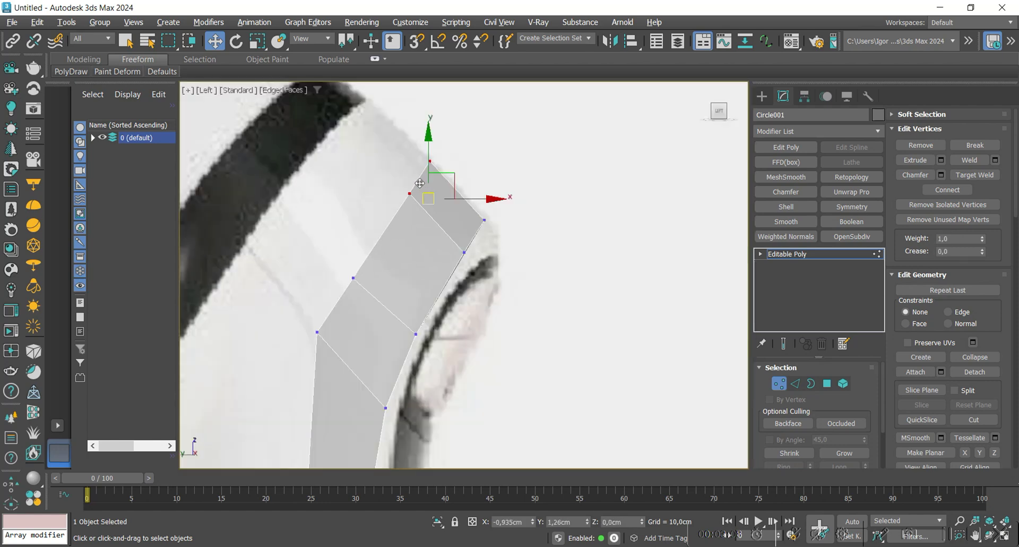
# Extrude only the handle portion of the front border forward into a second side strip
pyautogui.scroll(-3, 419, 182)
pyautogui.press('2')
pyautogui.press('F3')
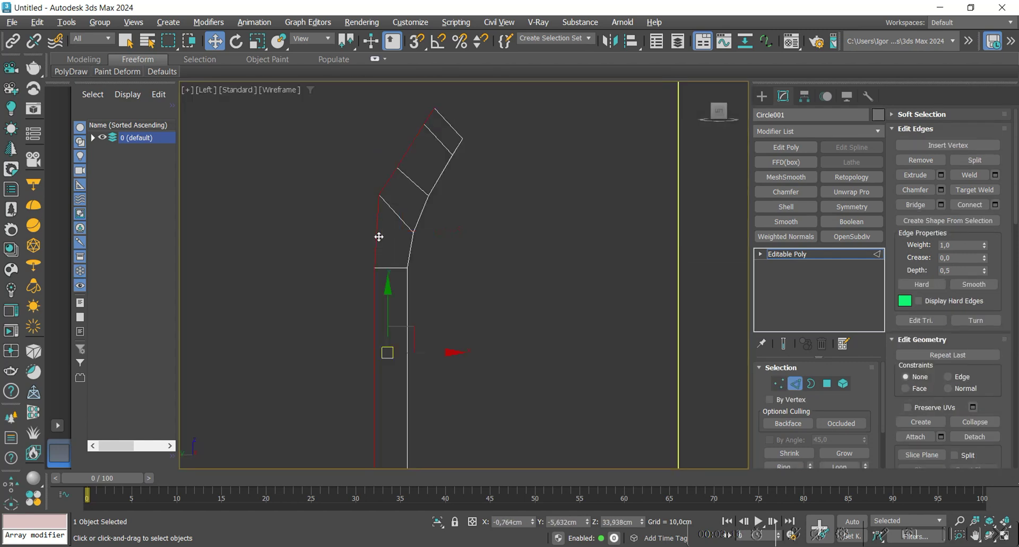
pyautogui.keyDown('alt'); pyautogui.moveTo(445, 231); pyautogui.dragTo(445, 231); pyautogui.keyUp('alt')
pyautogui.press('F3')
pyautogui.moveTo(374, 352); pyautogui.dragTo(420, 265, button='middle')
pyautogui.scroll(-3, 398, 319)
pyautogui.moveTo(414, 334); pyautogui.dragTo(424, 258, button='middle')
pyautogui.keyDown('shift'); pyautogui.moveTo(446, 335); pyautogui.dragTo(423, 328); pyautogui.keyUp('shift')
pyautogui.moveTo(387, 403); pyautogui.dragTo(387, 364, button='middle')
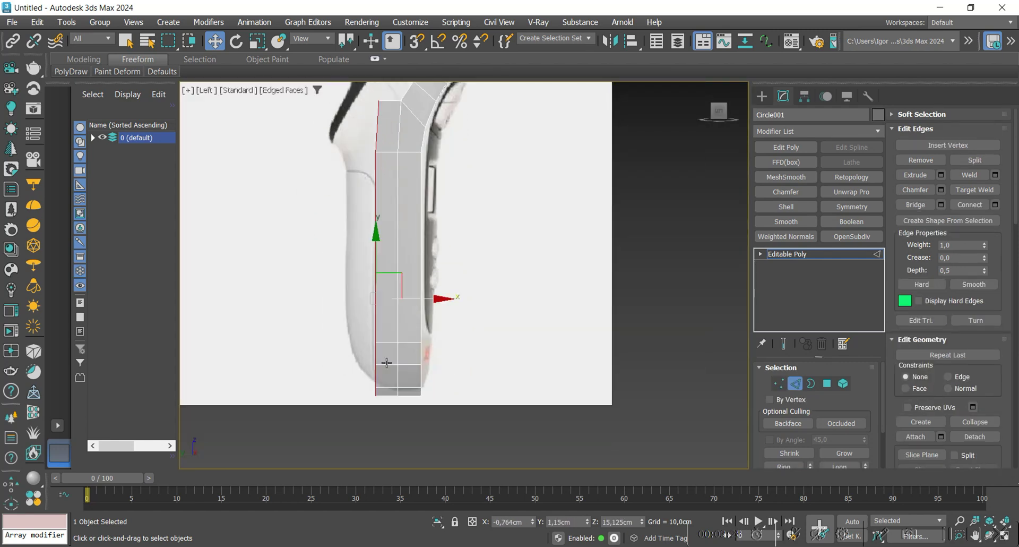
# Raise the new strip's bottom front vertices to follow the handle's rounded lower end
pyautogui.scroll(3, 381, 403)
pyautogui.press('1')
pyautogui.moveTo(393, 410); pyautogui.dragTo(368, 311)
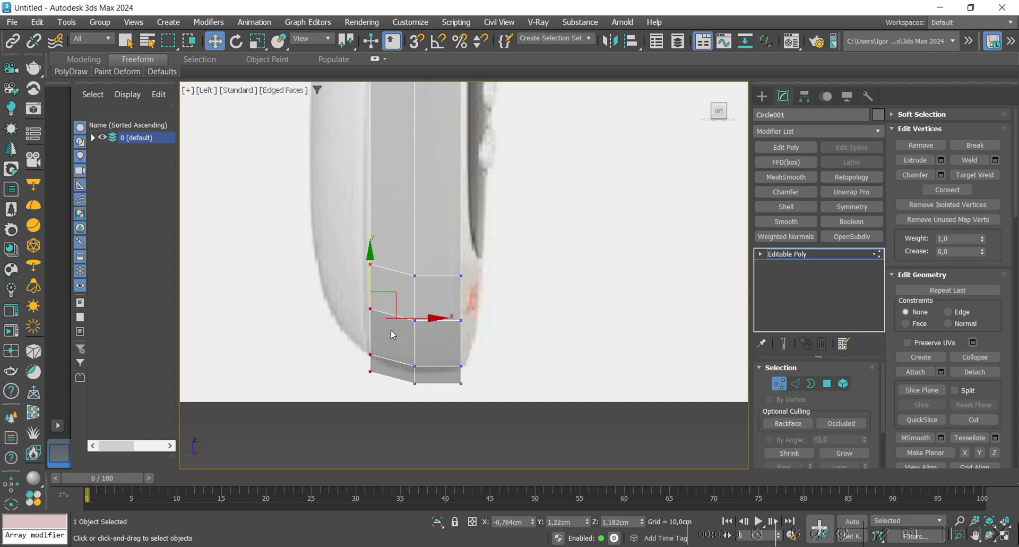
# Extrude the head's front border edges about 5 cm forward and 5 cm up, toward the black band
pyautogui.scroll(-3, 390, 334)
pyautogui.moveTo(419, 170); pyautogui.dragTo(409, 255, button='middle')
pyautogui.scroll(3, 389, 153)
pyautogui.moveTo(389, 153); pyautogui.dragTo(389, 200, button='middle')
pyautogui.press('2')
pyautogui.doubleClick(400, 255)
pyautogui.scroll(-4, 404, 212)
pyautogui.press('F3')
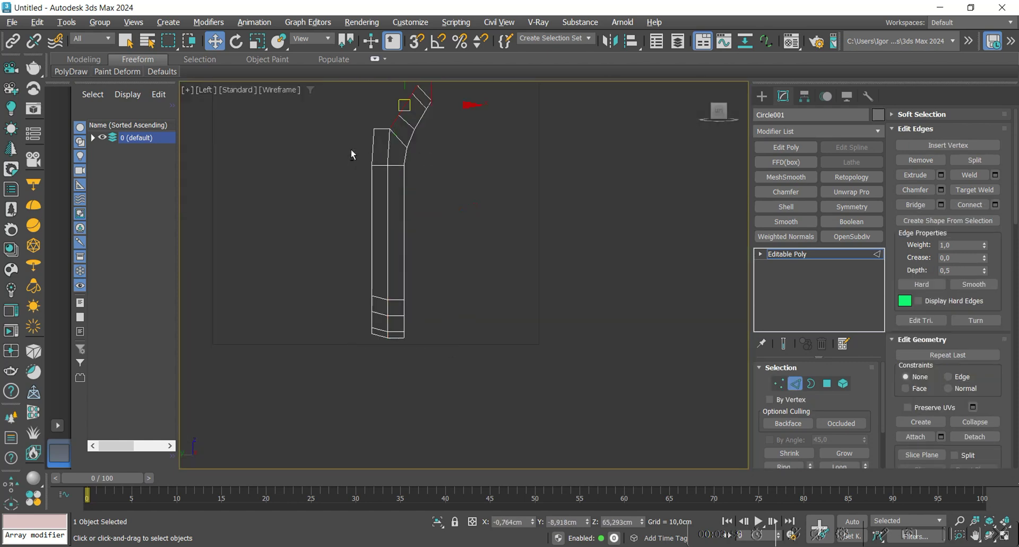
pyautogui.press('F3')
pyautogui.scroll(2, 395, 183)
pyautogui.keyDown('shift'); pyautogui.moveTo(407, 184); pyautogui.dragTo(377, 157); pyautogui.keyUp('shift')
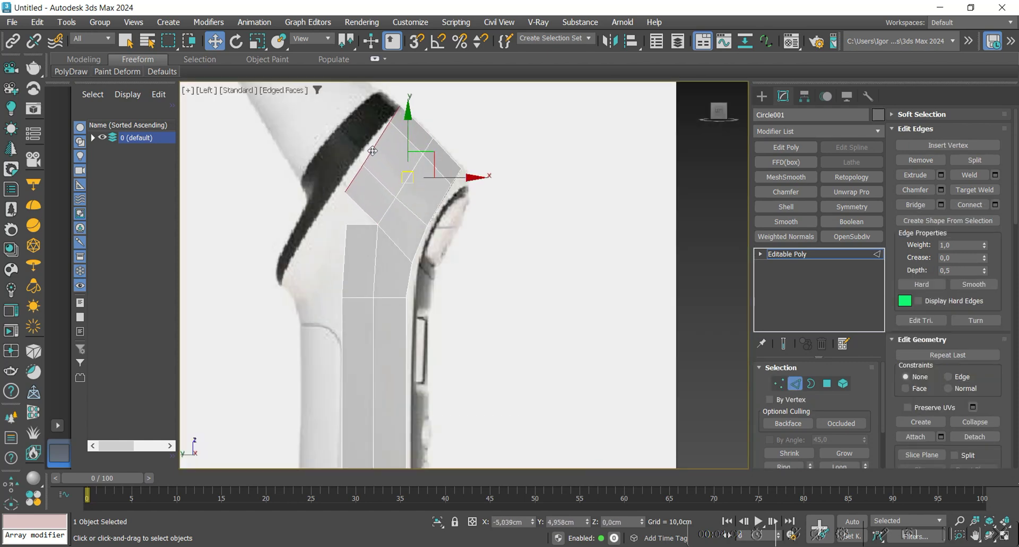
# Rotate the extruded head edges parallel to the black band and nudge them into place
pyautogui.press('e')
pyautogui.scroll(2, 396, 153)
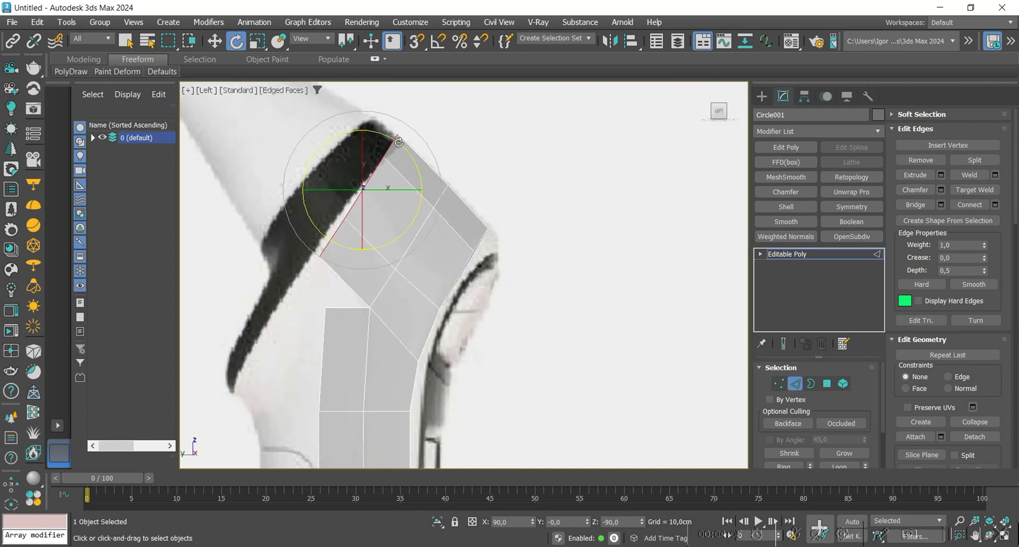
pyautogui.press('w')
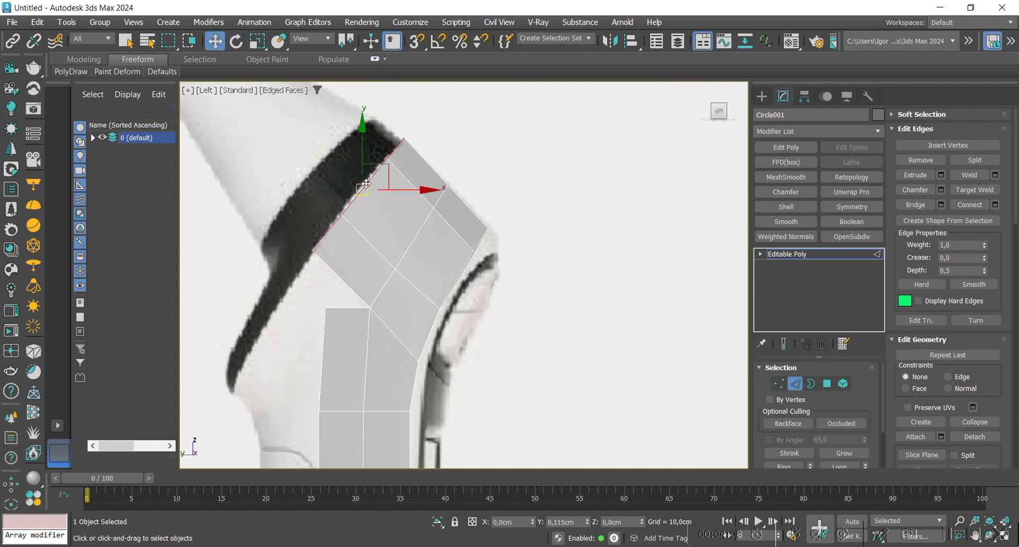
# Insert an edge loop lengthwise through the middle of the new head strip
pyautogui.moveTo(348, 305); pyautogui.dragTo(353, 275, button='middle')
pyautogui.hotkey('alt', 'c')
pyautogui.click(386, 213)
pyautogui.rightClick(387, 213)
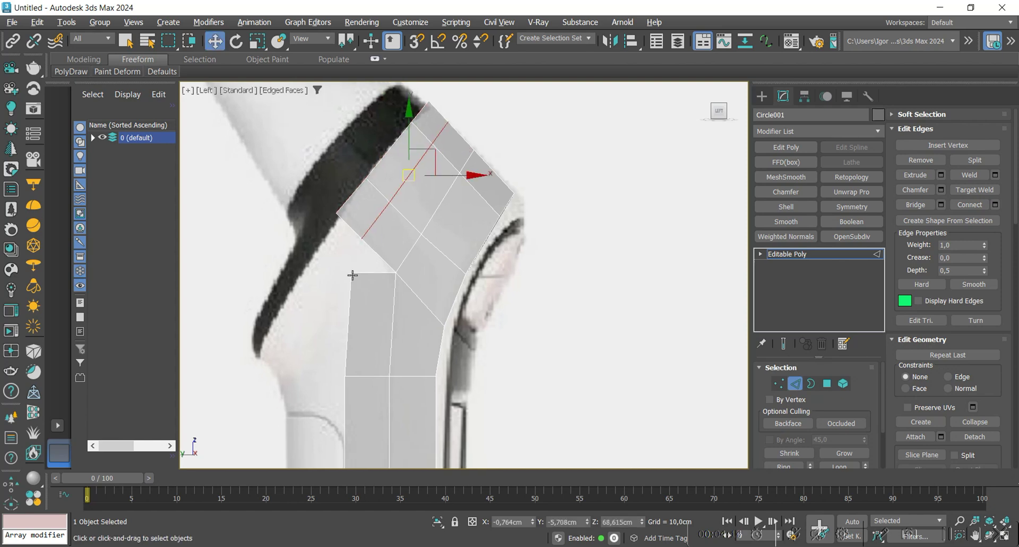
# Move the handle strip's upper front vertices downward and slightly forward to shape the gap below the head
pyautogui.press('1')
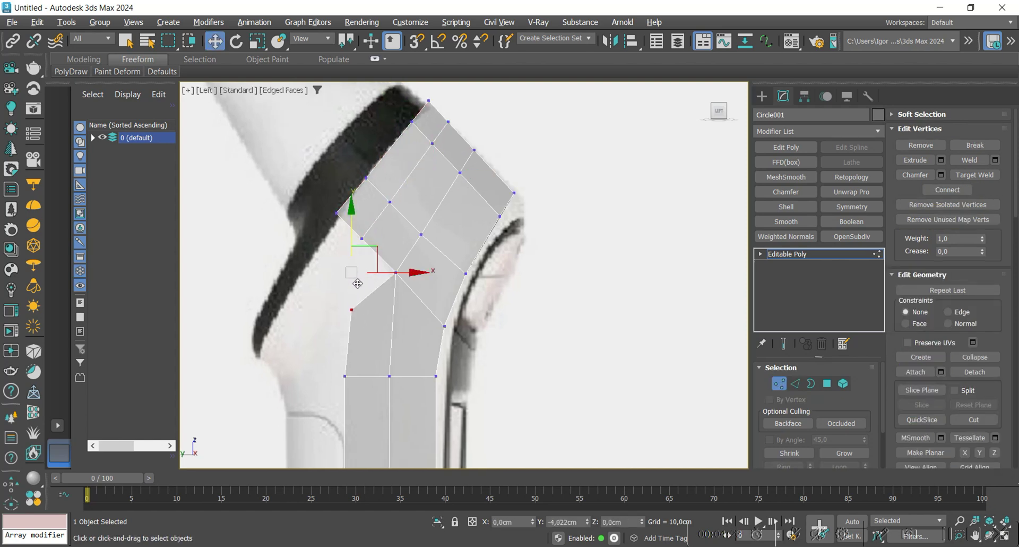
pyautogui.moveTo(359, 293); pyautogui.dragTo(358, 294)
pyautogui.moveTo(343, 356); pyautogui.dragTo(317, 308, button='middle')
pyautogui.click(341, 306)
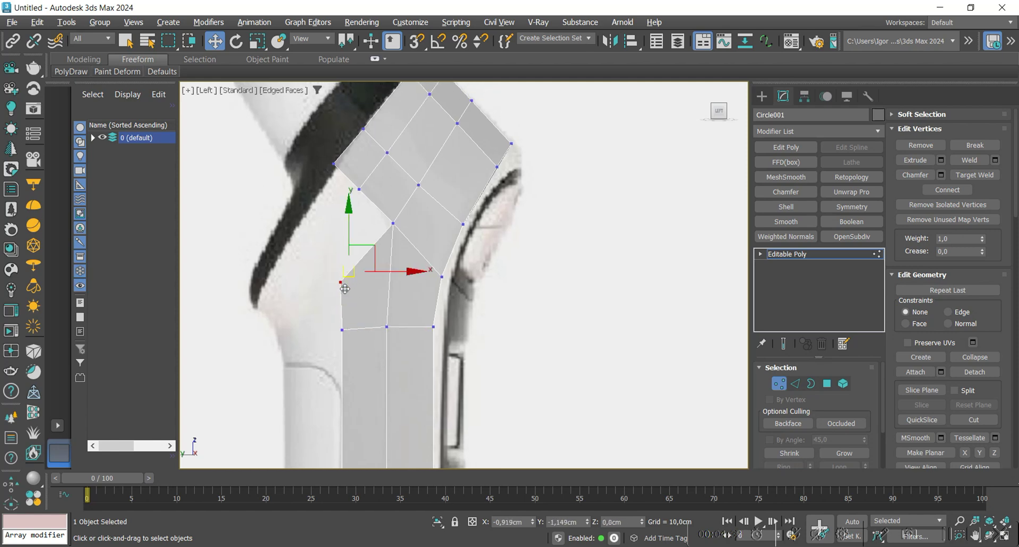
# Extrude the head strip's lower edges about 5.5 cm forward and 6.6 cm down to meet the handle strip's corner
pyautogui.press('2')
pyautogui.click(373, 204)
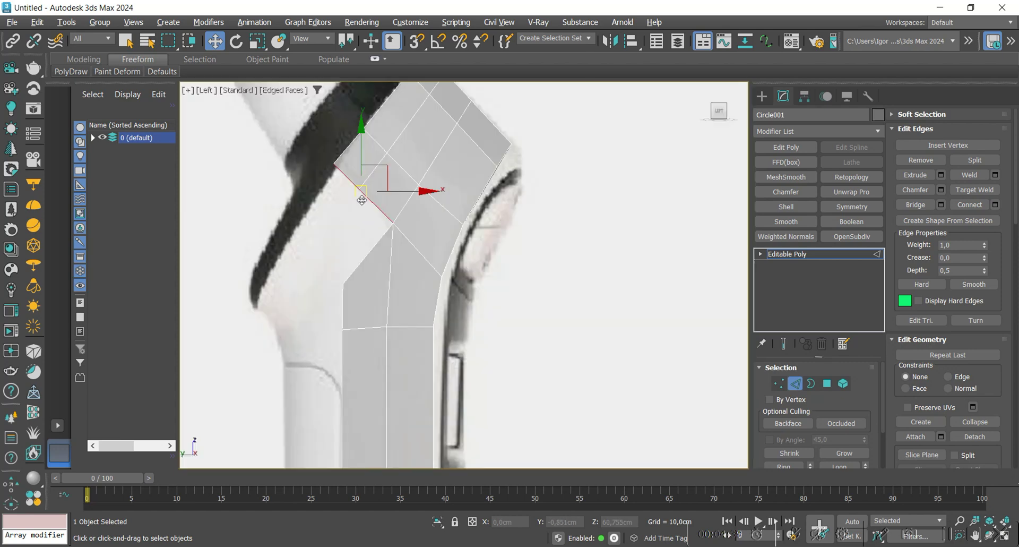
pyautogui.moveTo(364, 200); pyautogui.dragTo(365, 191, button='middle')
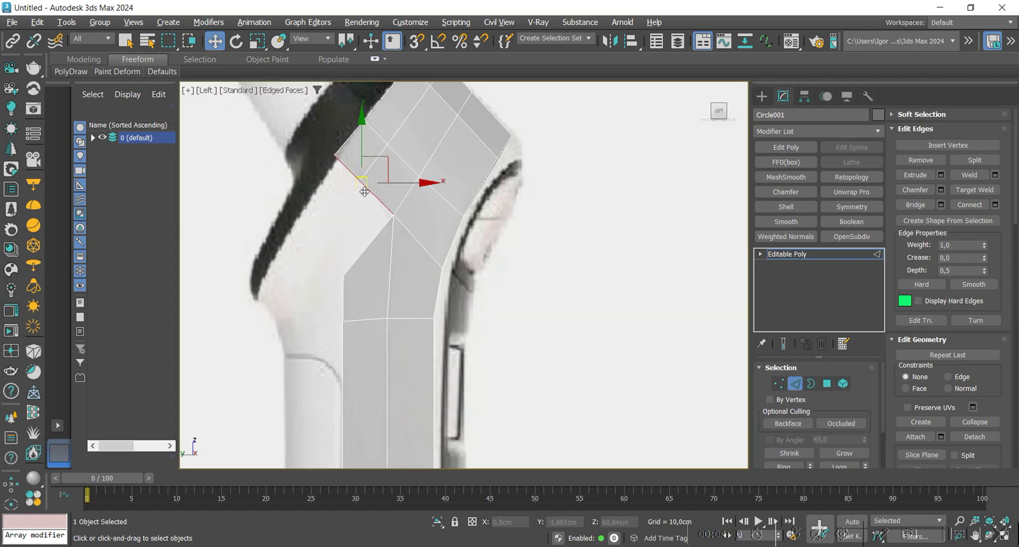
pyautogui.moveTo(364, 188); pyautogui.dragTo(313, 248)
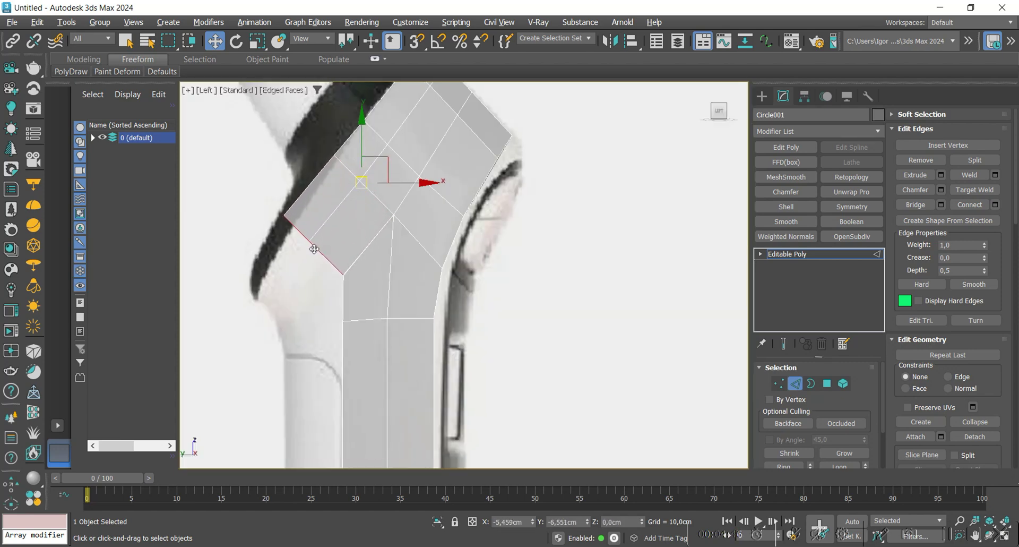
# Weld the overlapping vertices where the head extension meets the handle strip's corner
pyautogui.press('1')
pyautogui.scroll(2, 367, 285)
pyautogui.press('F3')
pyautogui.moveTo(366, 298); pyautogui.dragTo(329, 266)
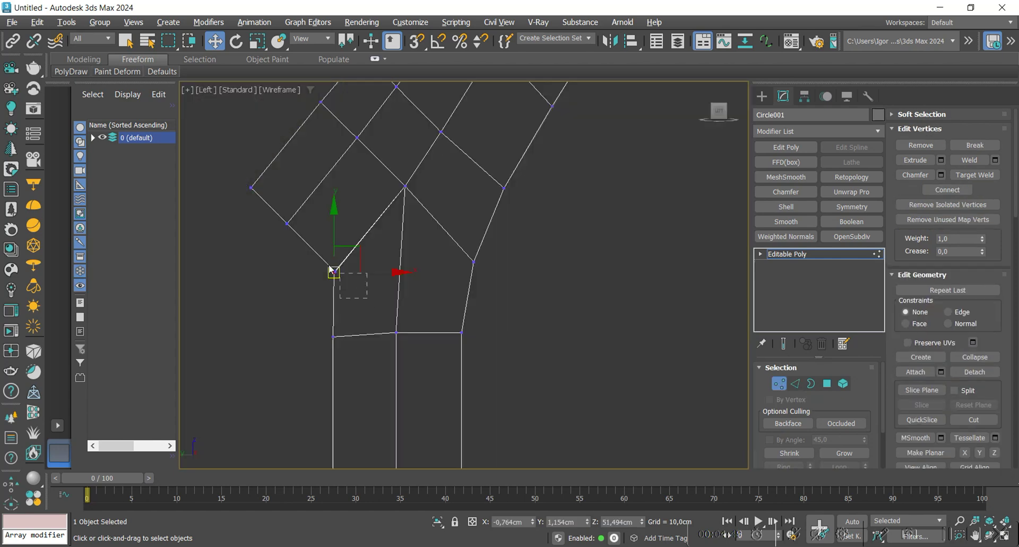
pyautogui.click(995, 160)
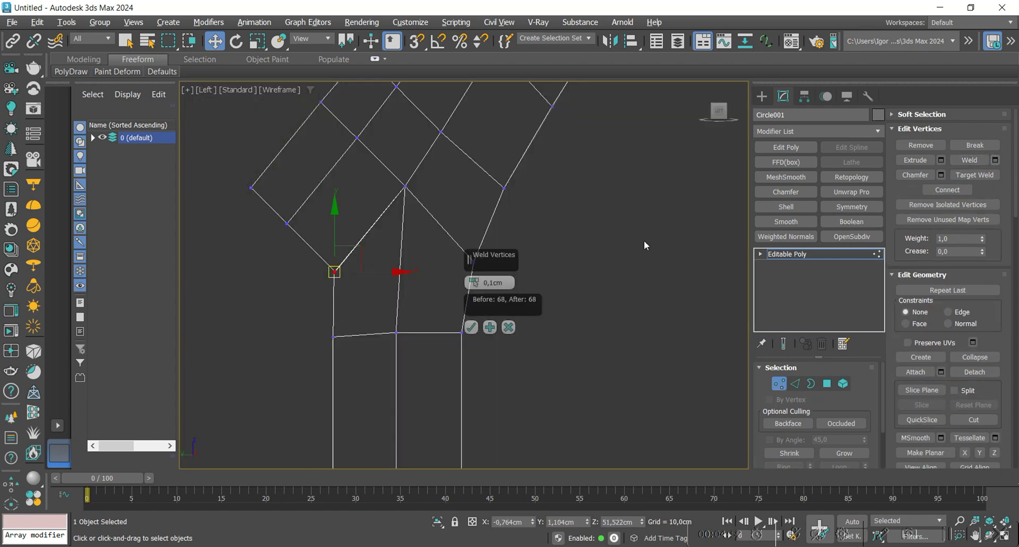
pyautogui.click(471, 327)
# Extrude the handle's front border edges forward to the grip's outline in the side view
pyautogui.press('F3')
pyautogui.keyDown('alt'); pyautogui.moveTo(372, 309); pyautogui.dragTo(597, 232, button='middle'); pyautogui.keyUp('alt')
pyautogui.click(718, 118)
pyautogui.moveTo(345, 271); pyautogui.dragTo(371, 264, button='middle')
pyautogui.press('2')
pyautogui.scroll(-2, 376, 257)
pyautogui.doubleClick(373, 213)
pyautogui.press('F3')
pyautogui.scroll(-3, 373, 227)
pyautogui.moveTo(366, 206); pyautogui.dragTo(375, 146, button='middle')
pyautogui.press('F3')
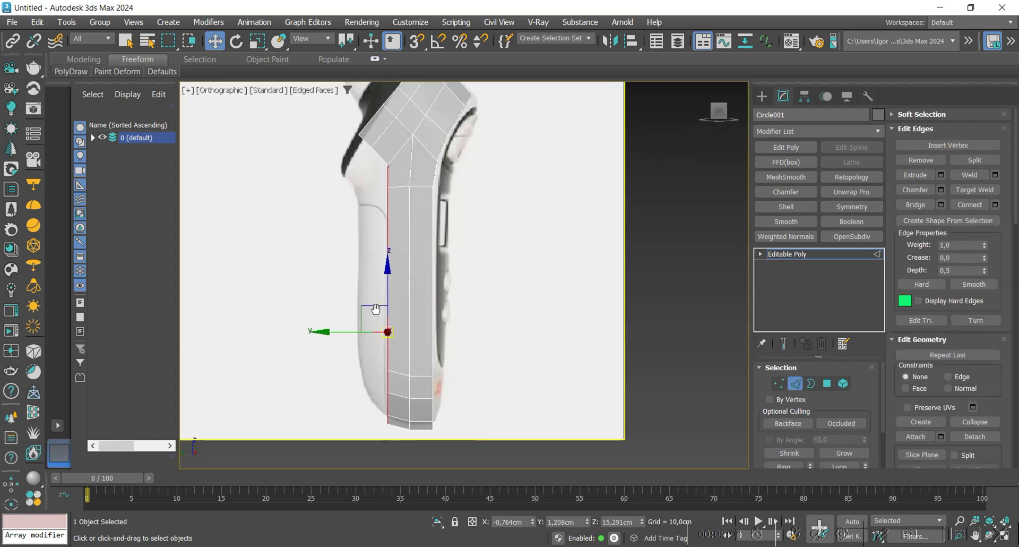
pyautogui.moveTo(352, 333)
pyautogui.mouseDown()
pyautogui.moveTo(322, 333)
pyautogui.moveTo(359, 348)
pyautogui.mouseUp()
# Lower the handle's upper vertex row about 3 cm and move the new strip's top front vertex down onto the grip outline
pyautogui.press('1')
pyautogui.click(358, 396)
pyautogui.scroll(5, 377, 209)
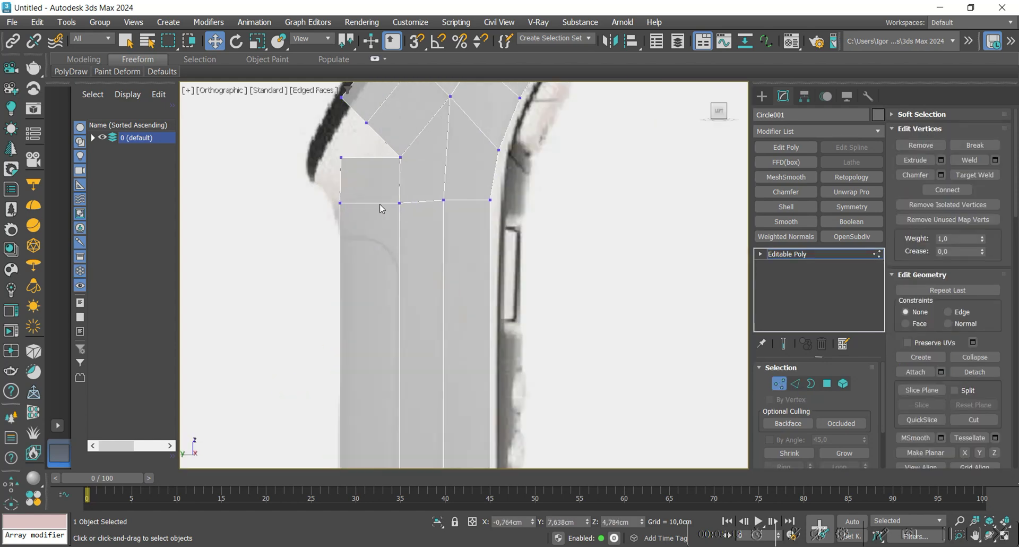
pyautogui.moveTo(346, 168); pyautogui.dragTo(347, 196)
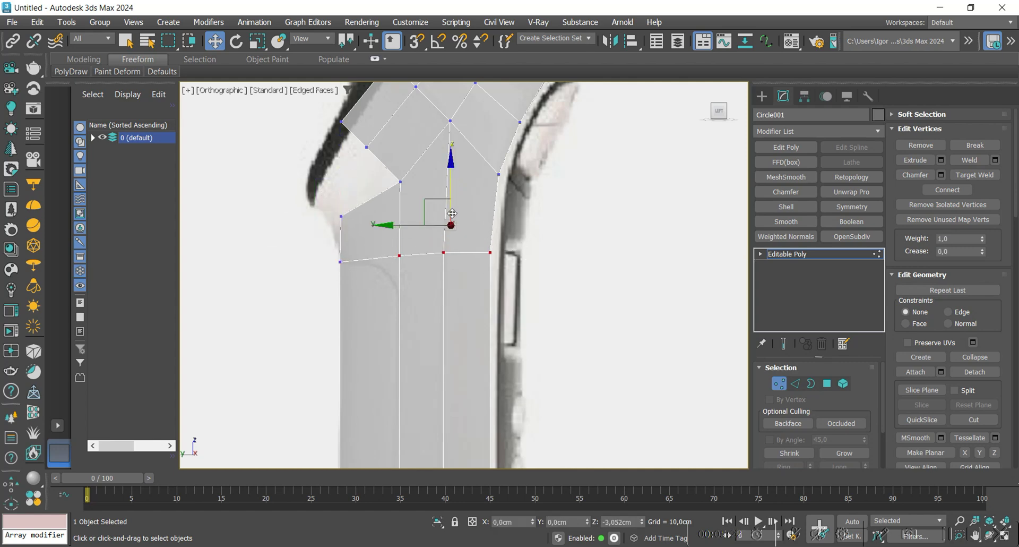
pyautogui.moveTo(326, 206); pyautogui.dragTo(347, 222)
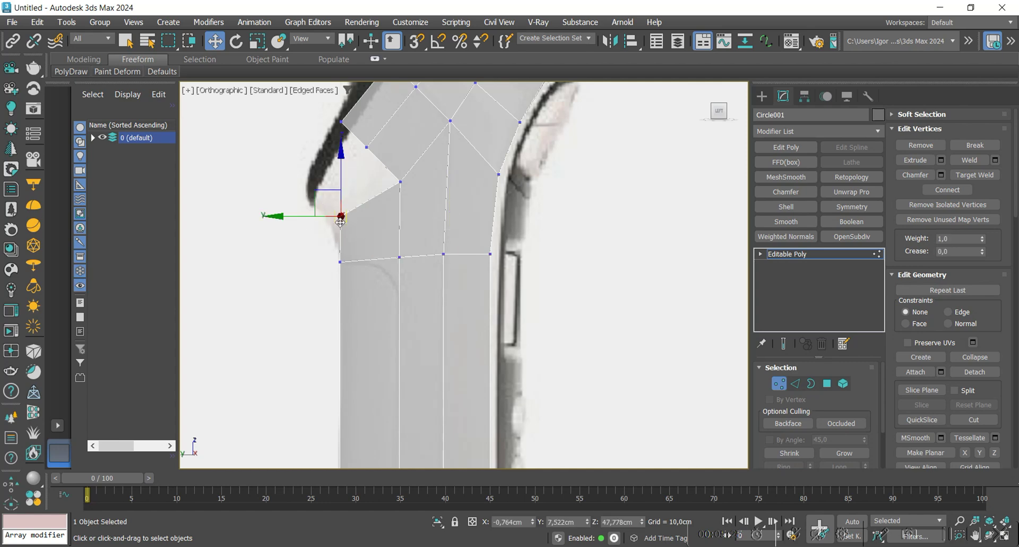
pyautogui.click(373, 187)
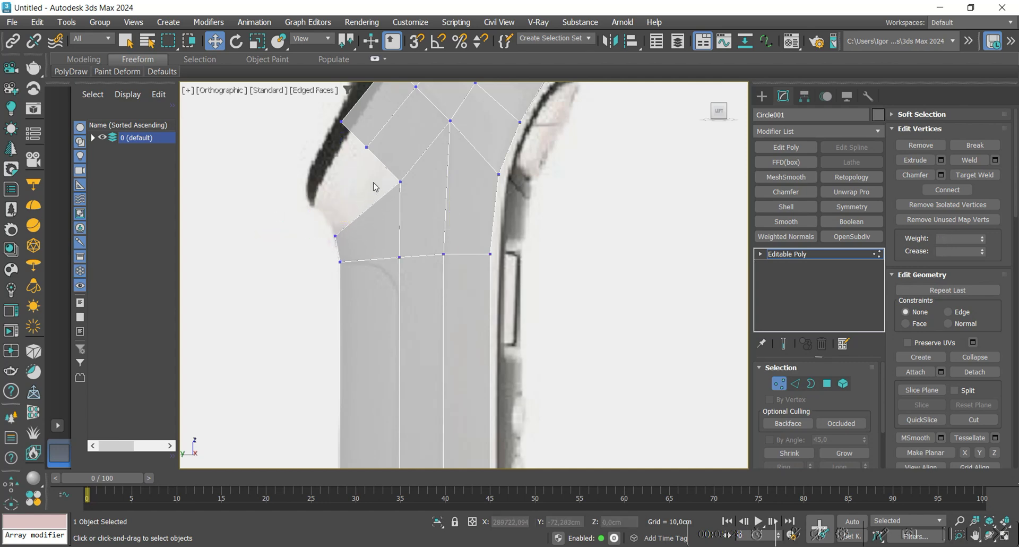
# Extrude the head's two lower edges about 7 cm forward and 5.8 cm down to the grip strip's top corner
pyautogui.press('2')
pyautogui.click(384, 164)
pyautogui.keyDown('ctrl'); pyautogui.click(354, 134); pyautogui.keyUp('ctrl')
pyautogui.moveTo(355, 217); pyautogui.dragTo(362, 224, button='middle')
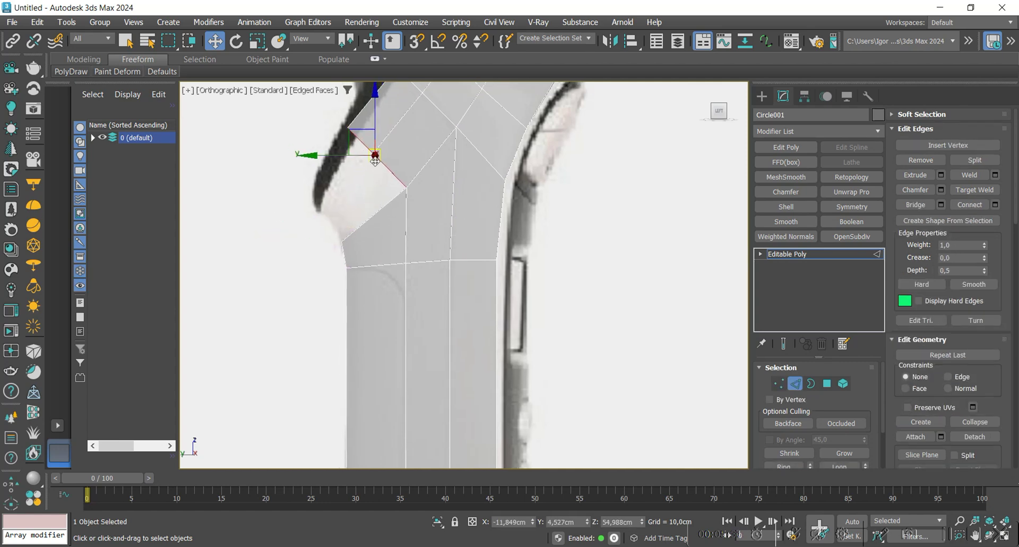
pyautogui.keyDown('shift'); pyautogui.moveTo(380, 161); pyautogui.dragTo(335, 199); pyautogui.keyUp('shift')
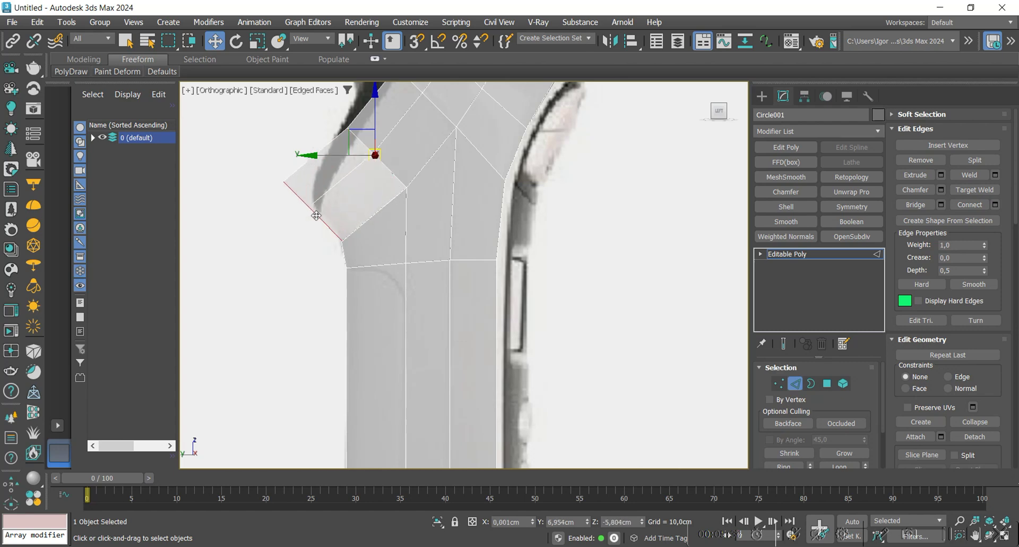
# Weld the extruded head edges' end vertex to the grip strip's top front vertex
pyautogui.scroll(3, 329, 229)
pyautogui.press('1')
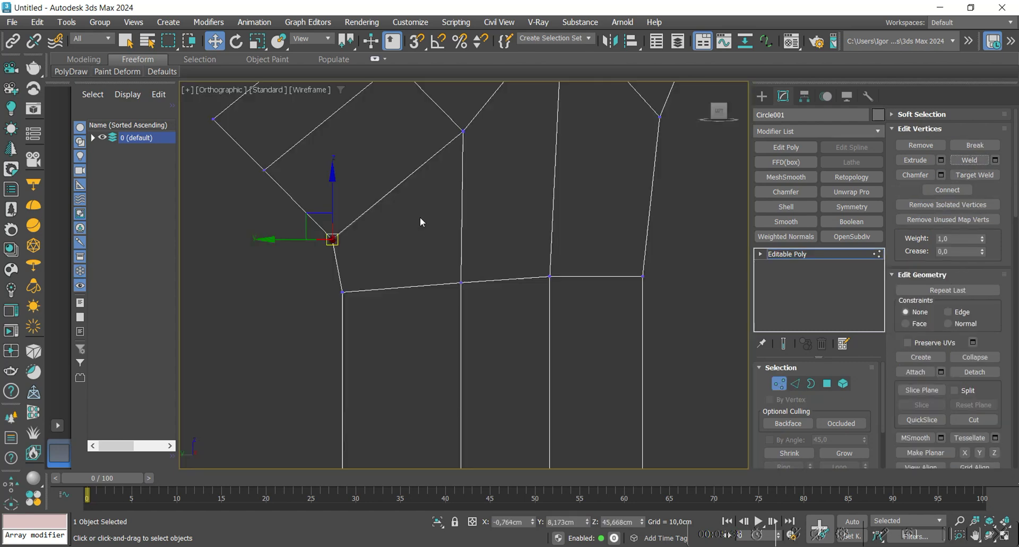
pyautogui.click(407, 248)
pyautogui.click(330, 242)
# Mirror the half body on the X axis with a flipped Symmetry modifier and collapse it into the editable poly
pyautogui.keyDown('alt'); pyautogui.moveTo(332, 276); pyautogui.dragTo(387, 292, button='middle'); pyautogui.keyUp('alt')
pyautogui.moveTo(286, 273); pyautogui.dragTo(446, 289, button='middle')
pyautogui.scroll(-3, 439, 284)
pyautogui.press('2')
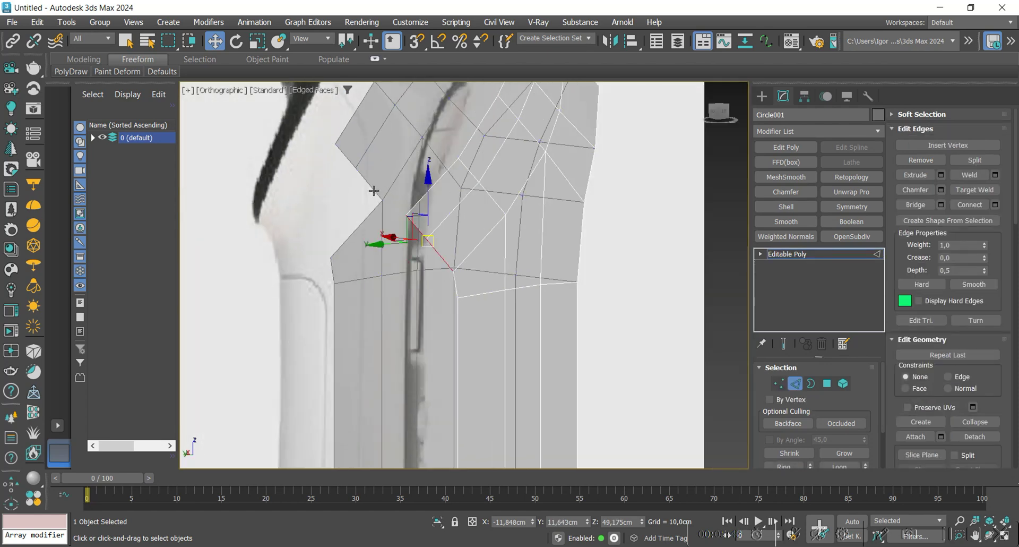
pyautogui.press('2')
pyautogui.scroll(-2, 410, 214)
pyautogui.keyDown('alt'); pyautogui.moveTo(480, 243); pyautogui.dragTo(470, 242, button='middle'); pyautogui.keyUp('alt')
pyautogui.click(851, 206)
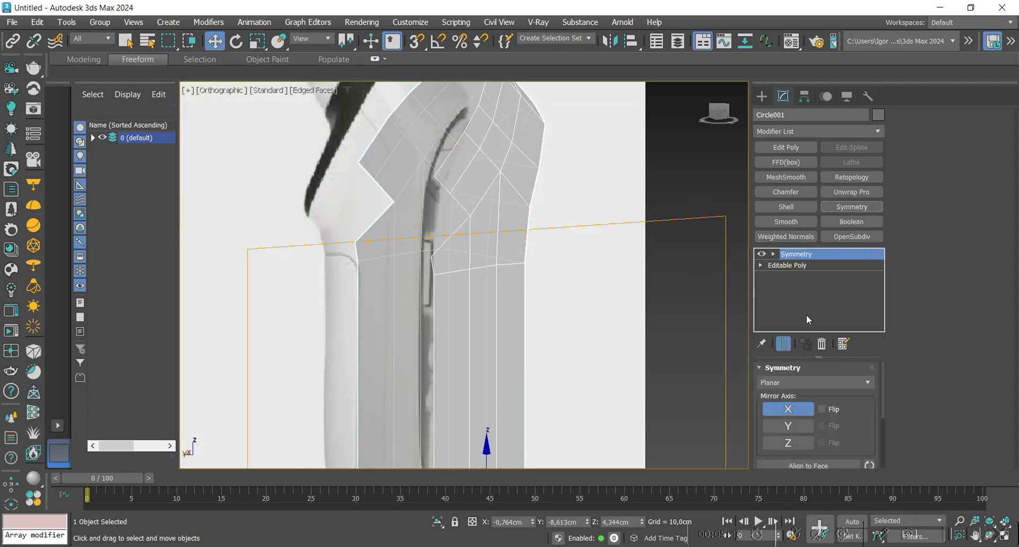
pyautogui.click(826, 408)
pyautogui.moveTo(521, 309); pyautogui.dragTo(515, 287, button='middle')
pyautogui.hotkey('ctrl', 'z')
pyautogui.hotkey('ctrl', 'z')
# Bridge the facing front edges of the two mirrored halves just beneath the head
pyautogui.keyDown('alt'); pyautogui.moveTo(503, 232); pyautogui.dragTo(477, 276, button='middle'); pyautogui.keyUp('alt')
pyautogui.hotkey('alt', 'x')
pyautogui.press('2')
pyautogui.hotkey('ctrl', 'shift', 'b')
pyautogui.click(472, 338)
# Select the border of the handle's front opening, exclude its bottom edges, and bridge the two long sides
pyautogui.moveTo(450, 312); pyautogui.dragTo(439, 234, button='middle')
pyautogui.click(397, 249)
pyautogui.doubleClick(398, 249)
pyautogui.press('3')
pyautogui.click(398, 239)
pyautogui.press('2')
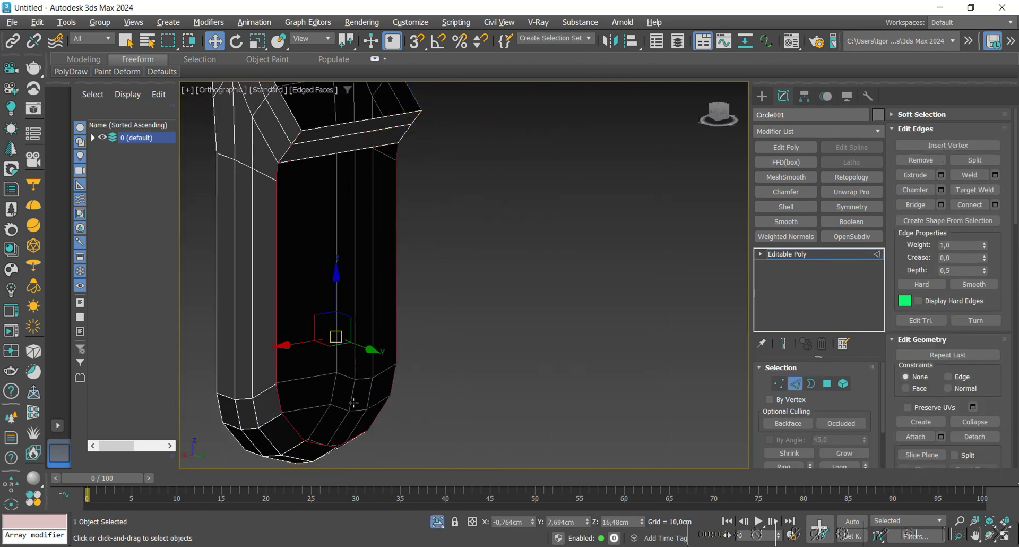
pyautogui.keyDown('alt'); pyautogui.moveTo(327, 432); pyautogui.dragTo(326, 430); pyautogui.keyUp('alt')
pyautogui.hotkey('ctrl', 'shift', 'b')
pyautogui.click(471, 339)
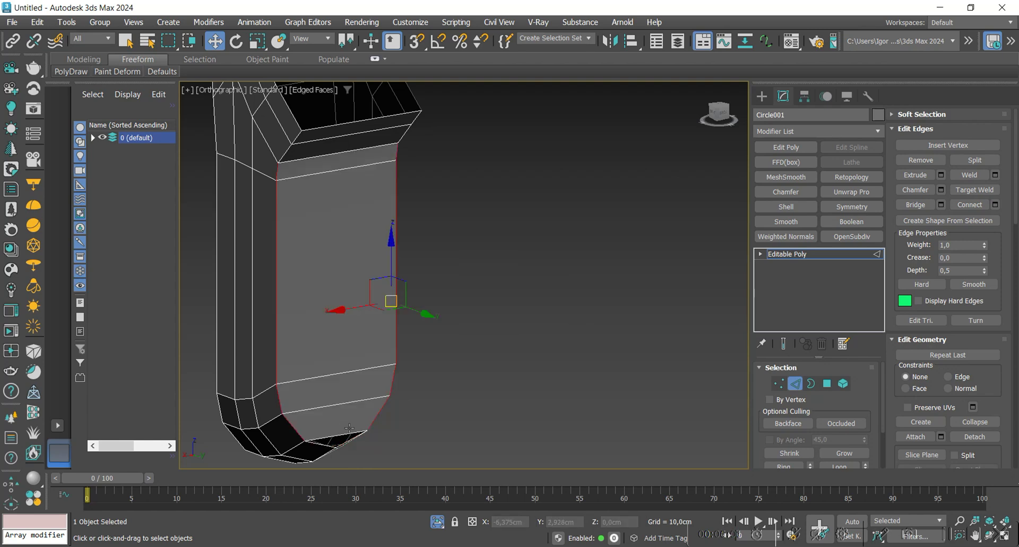
# Connect the handle's bridged faces with one central edge line and target-weld its lower end vertex to the rounded bottom
pyautogui.moveTo(342, 403); pyautogui.dragTo(342, 393, button='middle')
pyautogui.click(343, 393)
pyautogui.hotkey('alt', 'r')
pyautogui.hotkey('ctrl', 'shift', 'e')
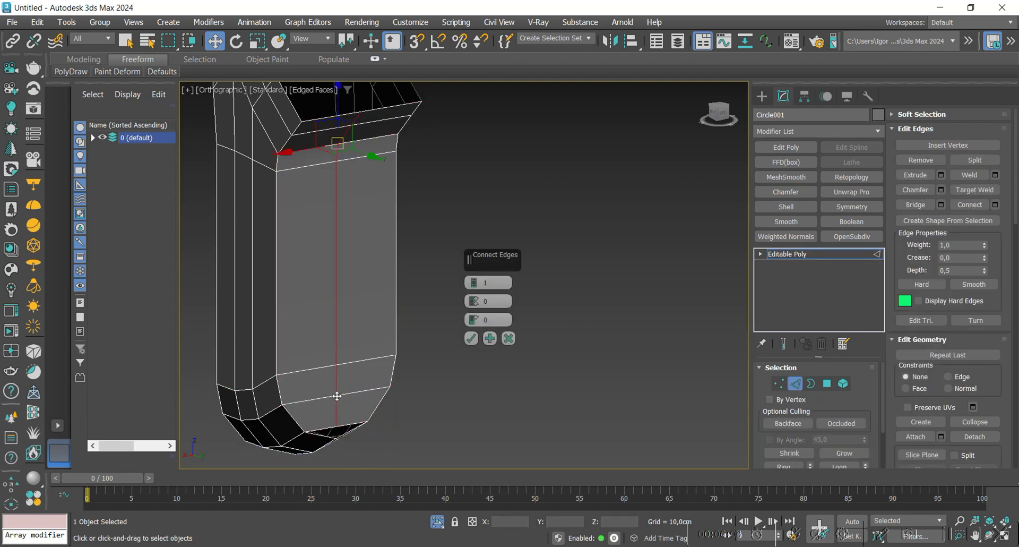
pyautogui.press('Return')
pyautogui.press('1')
pyautogui.scroll(3, 350, 419)
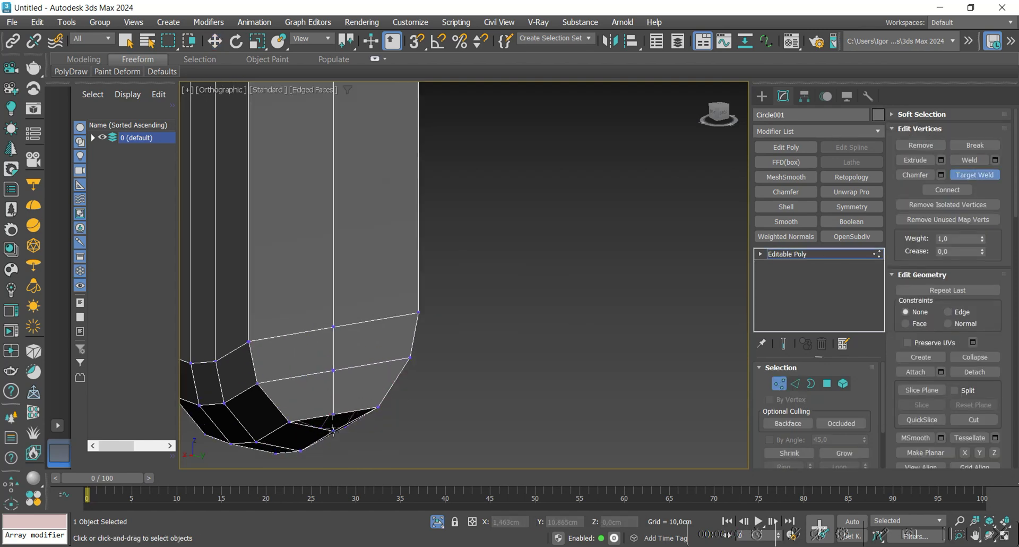
# Inspect the edge loops and vertices around the handle's rounded bottom in wireframe and shaded display
pyautogui.scroll(-3, 369, 440)
pyautogui.press('2')
pyautogui.keyDown('alt'); pyautogui.moveTo(369, 441); pyautogui.dragTo(321, 373, button='middle'); pyautogui.keyUp('alt')
pyautogui.doubleClick(313, 371)
pyautogui.keyDown('alt'); pyautogui.moveTo(394, 372); pyautogui.dragTo(362, 362, button='middle'); pyautogui.keyUp('alt')
pyautogui.scroll(5, 381, 340)
pyautogui.scroll(-2, 381, 340)
pyautogui.press('1')
pyautogui.click(440, 348)
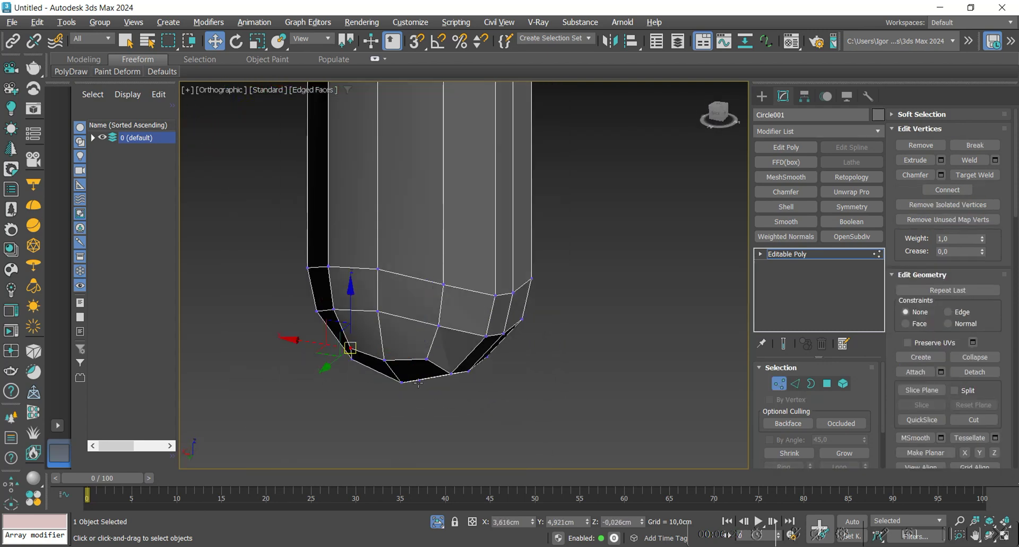
pyautogui.keyDown('alt'); pyautogui.moveTo(440, 371); pyautogui.dragTo(438, 336, button='middle'); pyautogui.keyUp('alt')
pyautogui.press('F3')
pyautogui.press('F3')
pyautogui.press('1')
pyautogui.scroll(-4, 439, 382)
pyautogui.press('F4')
pyautogui.press('F4')
# In the left view, move the vertices at the head's lower front tip about 2 cm back and 2 cm down
pyautogui.click(720, 114)
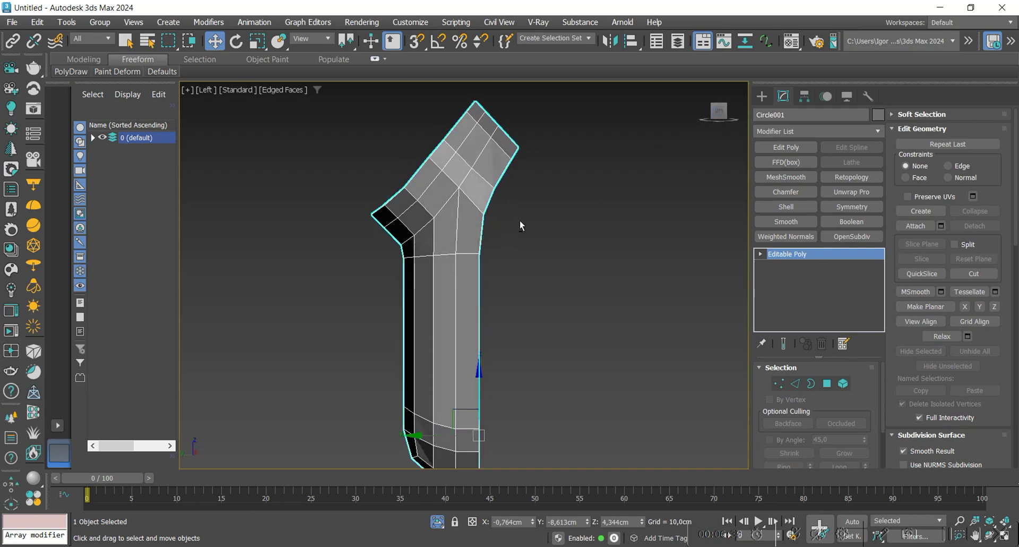
pyautogui.hotkey('alt', 'q')
pyautogui.press('1')
pyautogui.hotkey('alt', 'x')
pyautogui.scroll(4, 403, 208)
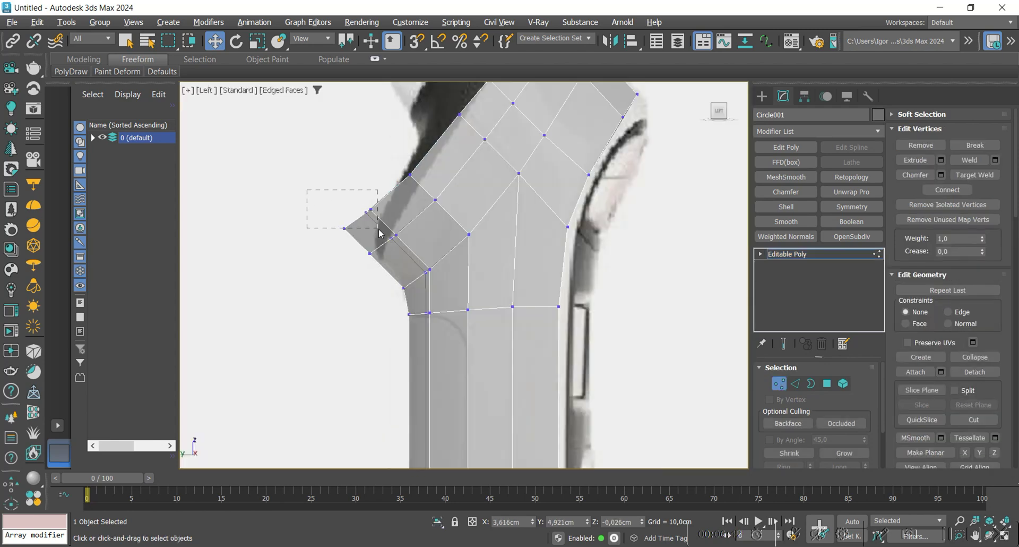
pyautogui.moveTo(429, 240); pyautogui.dragTo(423, 245, button='middle')
pyautogui.moveTo(372, 239); pyautogui.dragTo(388, 257)
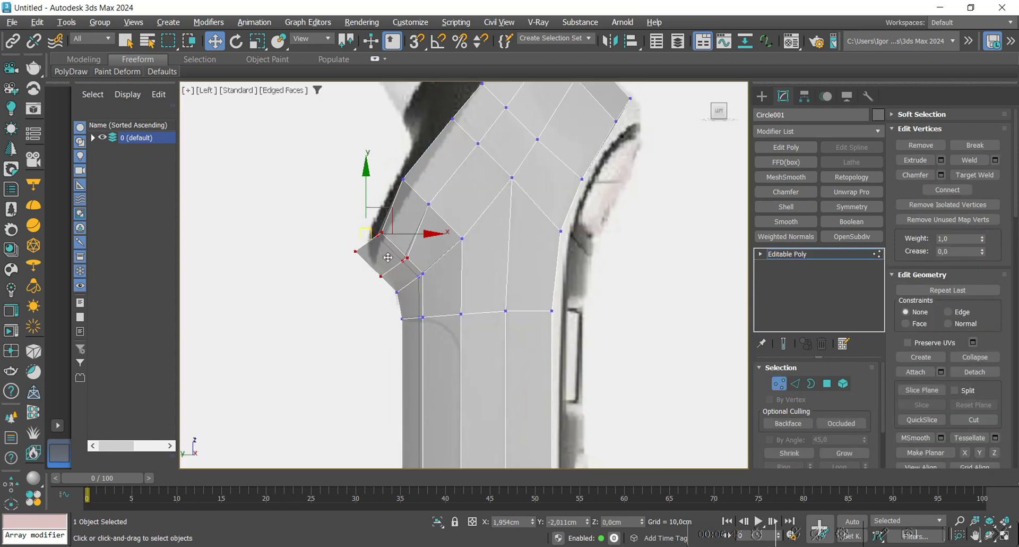
pyautogui.click(390, 257)
# Fit the head's front-edge vertices to the reference and move the lower tip vertex about 1 cm back and 1.4 cm down
pyautogui.moveTo(372, 183); pyautogui.dragTo(355, 199, button='middle')
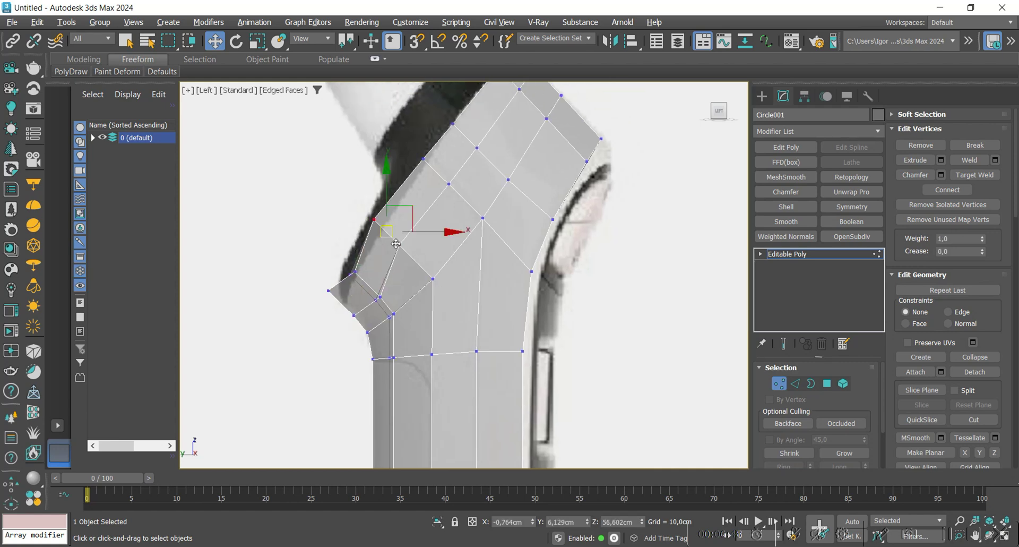
pyautogui.moveTo(396, 243); pyautogui.dragTo(399, 244)
pyautogui.moveTo(492, 204); pyautogui.dragTo(484, 237, button='middle')
pyautogui.moveTo(389, 182); pyautogui.dragTo(435, 215)
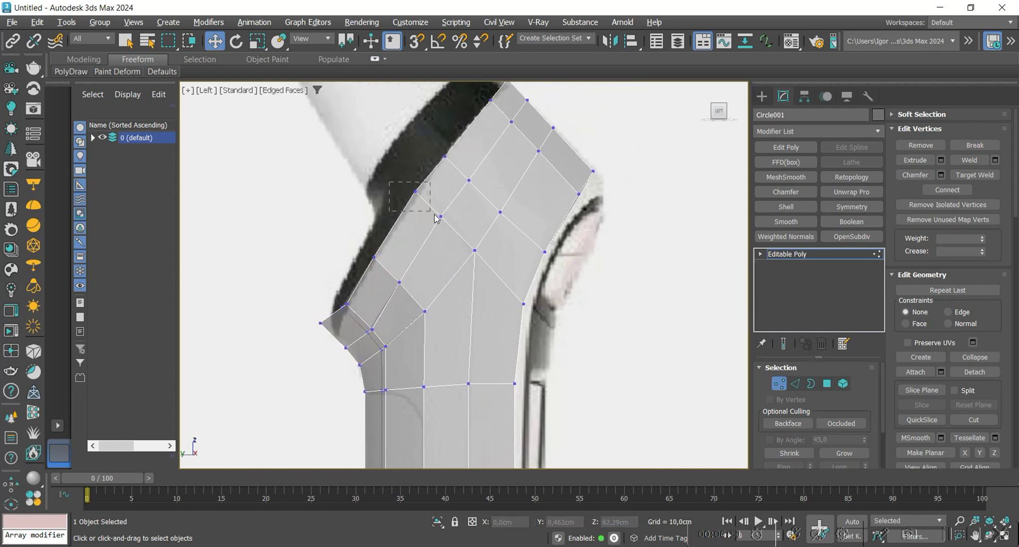
pyautogui.moveTo(394, 275); pyautogui.dragTo(409, 230, button='middle')
pyautogui.moveTo(322, 260); pyautogui.dragTo(336, 280)
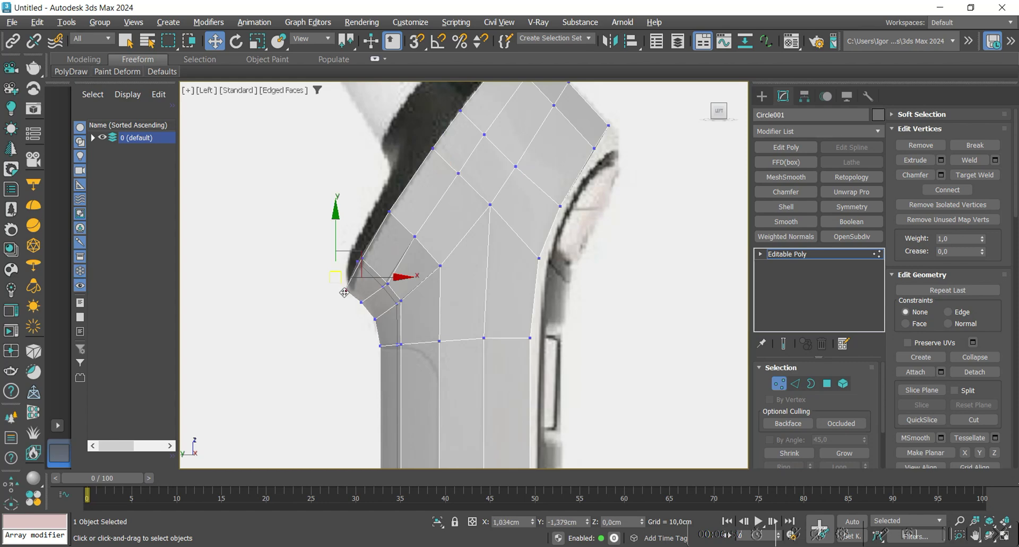
pyautogui.scroll(2, 409, 287)
pyautogui.press('F3')
pyautogui.press('F3')
pyautogui.press('1')
pyautogui.scroll(-2, 400, 247)
# Apply Symmetry with the X axis flipped to the adjusted body and collapse it to an editable poly
pyautogui.click(852, 206)
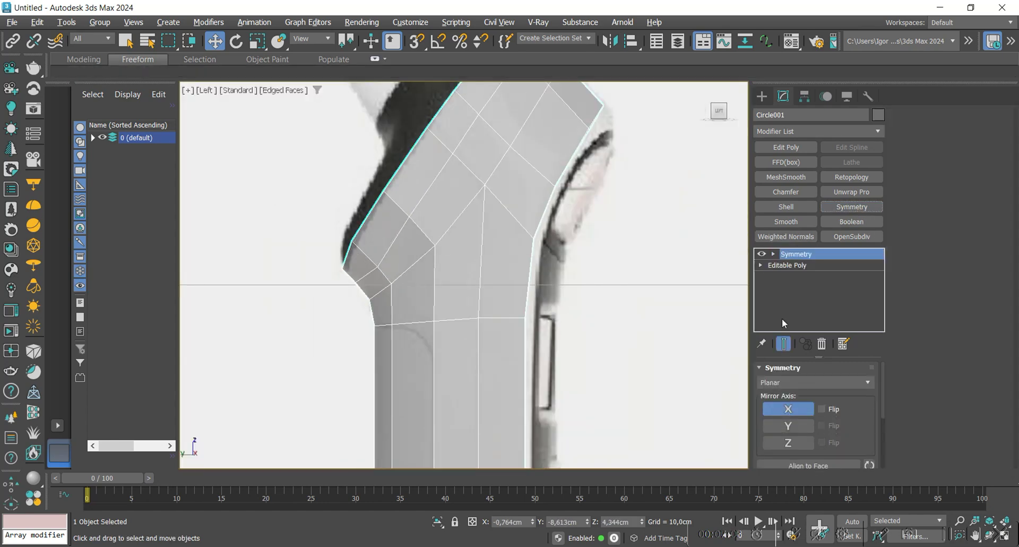
pyautogui.keyDown('alt'); pyautogui.moveTo(513, 270); pyautogui.dragTo(531, 272, button='middle'); pyautogui.keyUp('alt')
pyautogui.click(825, 408)
pyautogui.scroll(-2, 436, 210)
pyautogui.keyDown('alt'); pyautogui.moveTo(437, 209); pyautogui.dragTo(637, 250, button='middle'); pyautogui.keyUp('alt')
pyautogui.scroll(-2, 457, 248)
pyautogui.hotkey('ctrl', 'e')
# Check the mirrored body against the reference from the front and left, and examine the head's open border in wireframe
pyautogui.hotkey('alt', 'x')
pyautogui.press('f')
pyautogui.press('F4')
pyautogui.press('F4')
pyautogui.click(719, 112)
pyautogui.press('F4')
pyautogui.press('F4')
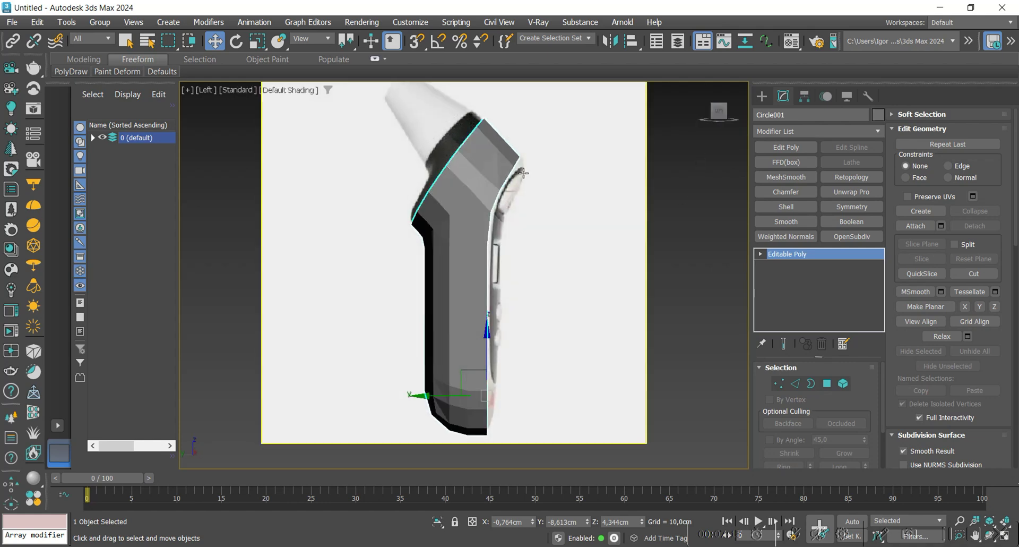
pyautogui.moveTo(466, 148); pyautogui.dragTo(476, 161, button='middle')
pyautogui.press('3')
pyautogui.scroll(3, 472, 161)
pyautogui.press('F3')
pyautogui.click(472, 154)
pyautogui.scroll(3, 424, 249)
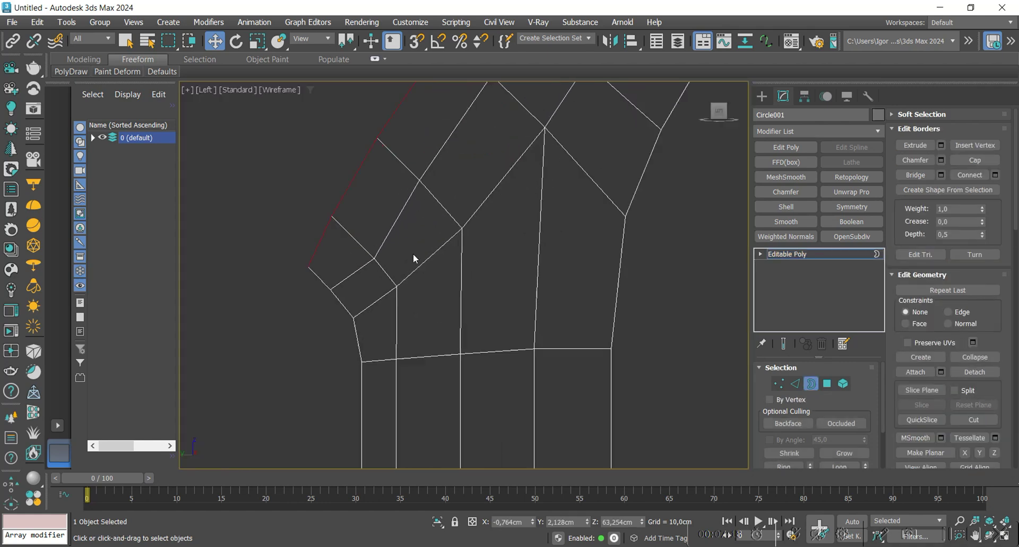
# Even out the faces at the head's lower front tip by repositioning its lower edge vertex and the adjacent interior vertex
pyautogui.press('F3')
pyautogui.press('1')
pyautogui.moveTo(324, 287); pyautogui.dragTo(324, 287)
pyautogui.moveTo(330, 290); pyautogui.dragTo(336, 294)
pyautogui.moveTo(381, 247); pyautogui.dragTo(370, 263)
pyautogui.moveTo(374, 258); pyautogui.dragTo(370, 254)
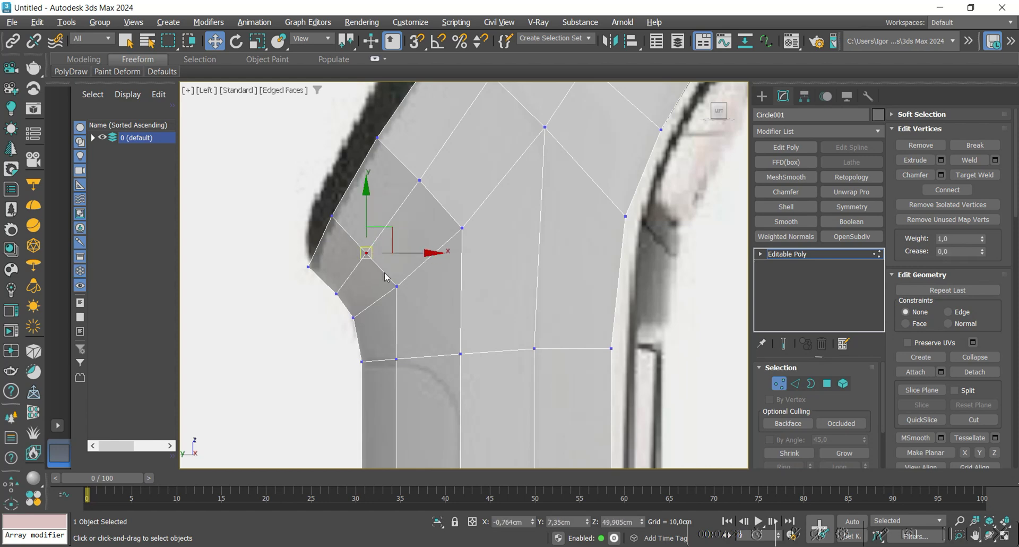
# Extrude the head's open front border about 1.9 cm forward and 1.5 cm up
pyautogui.scroll(-3, 386, 276)
pyautogui.press('2')
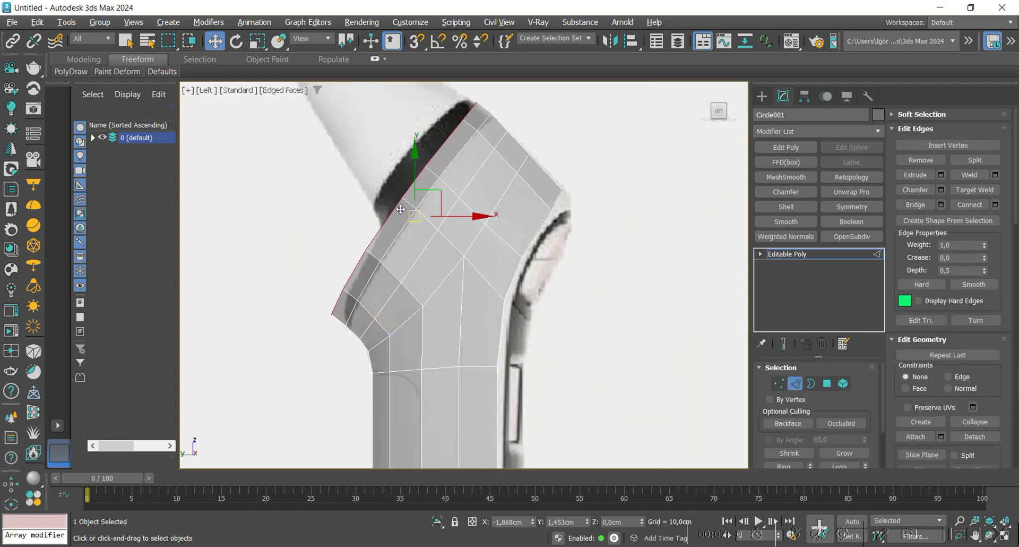
pyautogui.keyDown('alt'); pyautogui.moveTo(401, 207); pyautogui.dragTo(459, 186, button='middle'); pyautogui.keyUp('alt')
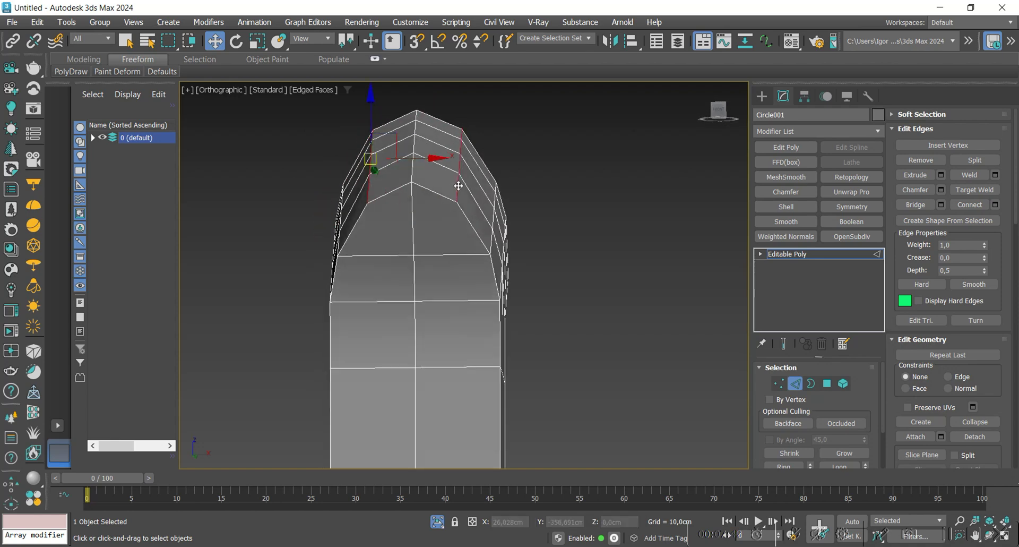
# Scale the two lengthwise edge rows on the back of the head slightly apart along the X axis
pyautogui.keyDown('alt'); pyautogui.moveTo(354, 69); pyautogui.dragTo(440, 160, button='middle'); pyautogui.keyUp('alt')
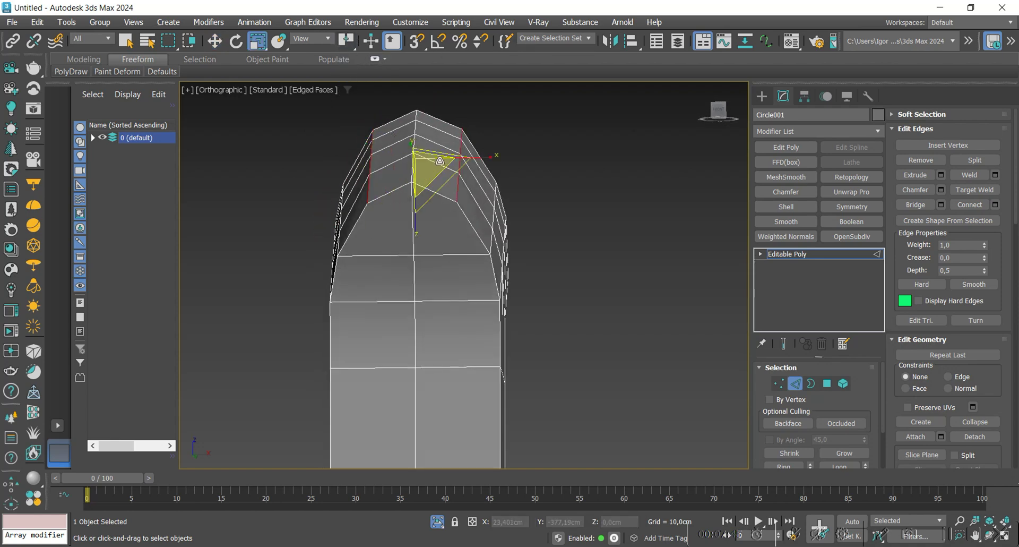
pyautogui.moveTo(487, 154); pyautogui.dragTo(492, 155)
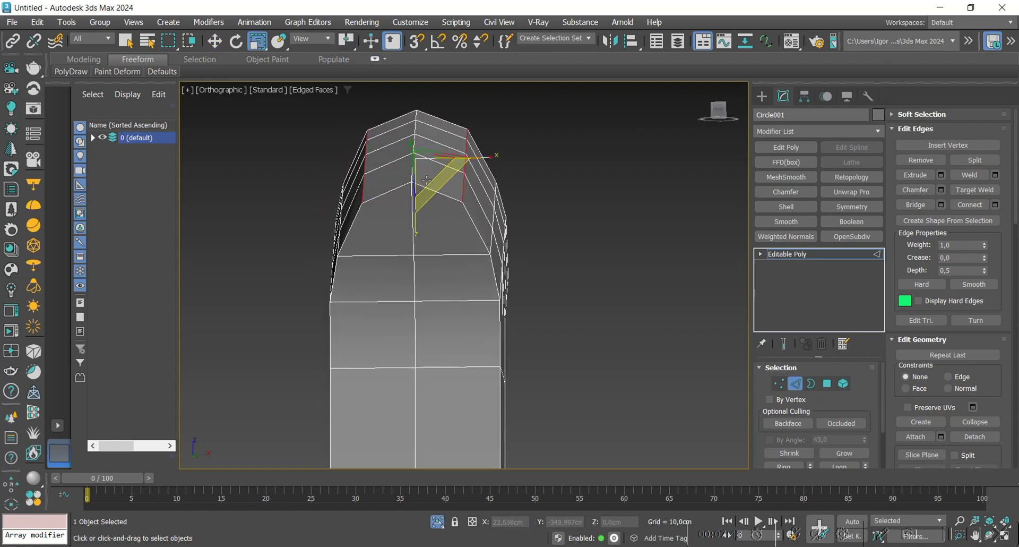
pyautogui.press('w')
# Bridge the facing side edges across the head's front opening and connect the new faces with a central edge line
pyautogui.keyDown('alt'); pyautogui.moveTo(421, 174); pyautogui.dragTo(514, 175, button='middle'); pyautogui.keyUp('alt')
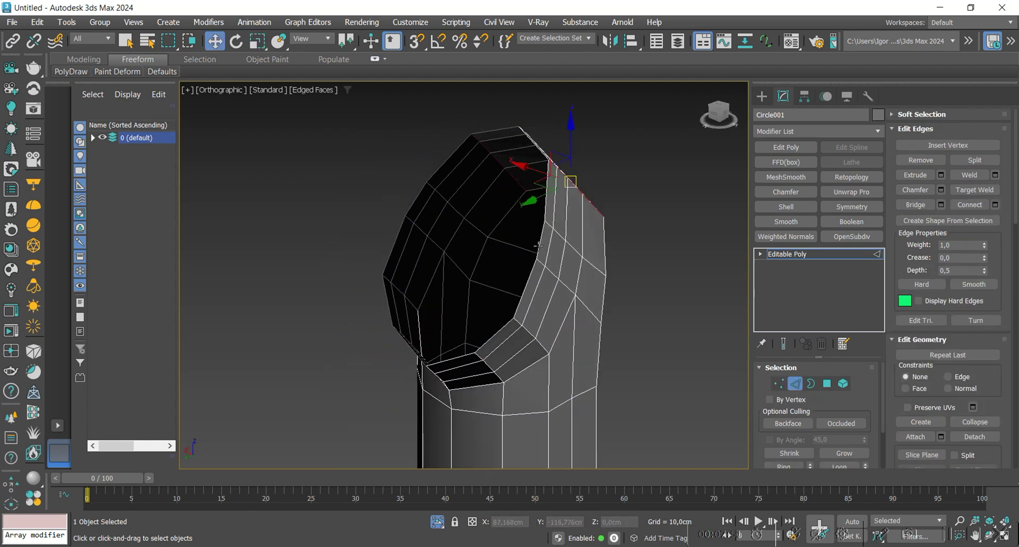
pyautogui.keyDown('alt'); pyautogui.moveTo(469, 257); pyautogui.dragTo(483, 241, button='middle'); pyautogui.keyUp('alt')
pyautogui.hotkey('alt', 'b')
pyautogui.click(473, 337)
pyautogui.click(469, 239)
pyautogui.hotkey('alt', 'r')
pyautogui.hotkey('ctrl', 'shift', 'e')
# Select the border of the gap below the head's bridged faces, exclude the unwanted edges, and bridge it
pyautogui.press('3')
pyautogui.click(504, 280)
pyautogui.press('2')
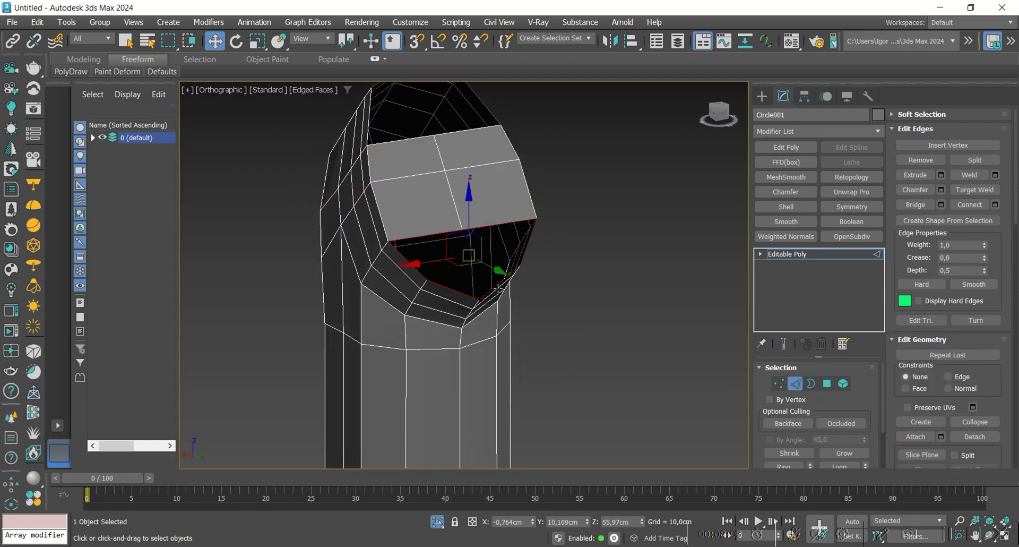
pyautogui.keyDown('alt'); pyautogui.moveTo(506, 282); pyautogui.dragTo(488, 297, button='middle'); pyautogui.keyUp('alt')
pyautogui.keyDown('alt'); pyautogui.click(415, 265); pyautogui.keyUp('alt')
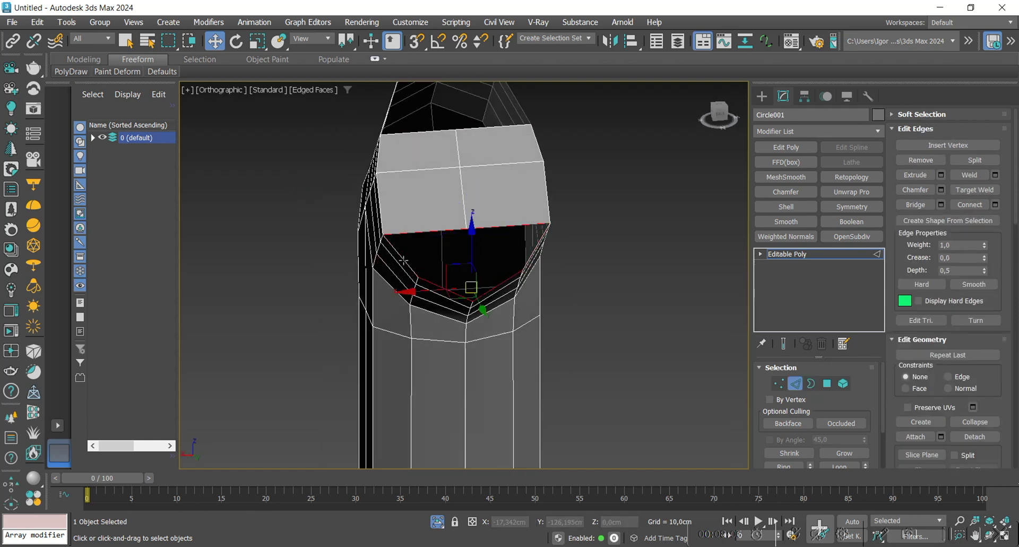
pyautogui.hotkey('alt', 'b')
pyautogui.click(473, 337)
# Select the border of the head's remaining upper opening, exclude its end edges, and close it by repeating the bridge
pyautogui.moveTo(435, 231); pyautogui.dragTo(440, 263, button='middle')
pyautogui.moveTo(408, 207); pyautogui.dragTo(425, 226, button='middle')
pyautogui.keyDown('alt'); pyautogui.moveTo(425, 226); pyautogui.dragTo(425, 232, button='middle'); pyautogui.keyUp('alt')
pyautogui.scroll(2, 425, 232)
pyautogui.press('3')
pyautogui.click(457, 227)
pyautogui.press('2')
pyautogui.keyDown('alt'); pyautogui.click(477, 163); pyautogui.keyUp('alt')
pyautogui.keyDown('alt'); pyautogui.click(352, 215); pyautogui.keyUp('alt')
pyautogui.press(';')
pyautogui.scroll(-3, 353, 214)
pyautogui.keyDown('alt'); pyautogui.moveTo(446, 271); pyautogui.dragTo(421, 252, button='middle'); pyautogui.keyUp('alt')
# Check the alignment of the vertices at the head's lower front tip in a wireframe left view
pyautogui.click(487, 240)
pyautogui.press('l')
pyautogui.scroll(5, 452, 182)
pyautogui.press('F3')
pyautogui.press('1')
pyautogui.scroll(4, 393, 289)
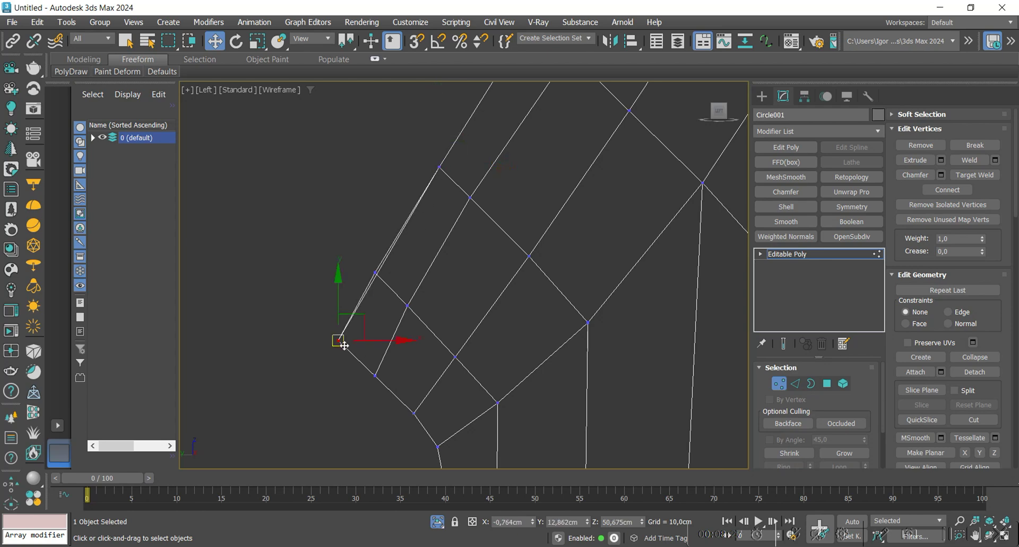
pyautogui.press('F3')
pyautogui.scroll(-4, 336, 342)
pyautogui.press('1')
# Move the vertex row across the head's middle about 1.3 cm forward and 2.6 cm down, and adjust its innermost vertex
pyautogui.hotkey('alt', 'x')
pyautogui.moveTo(476, 234); pyautogui.dragTo(417, 258, button='middle')
pyautogui.hotkey('alt', 'q')
pyautogui.press('1')
pyautogui.click(354, 214)
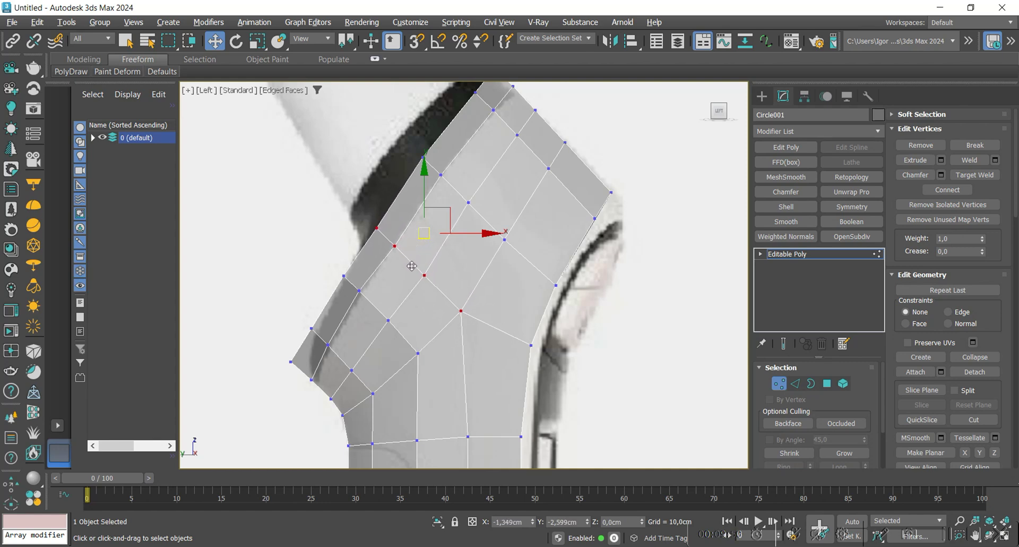
pyautogui.moveTo(477, 296); pyautogui.dragTo(473, 249, button='middle')
pyautogui.click(451, 266)
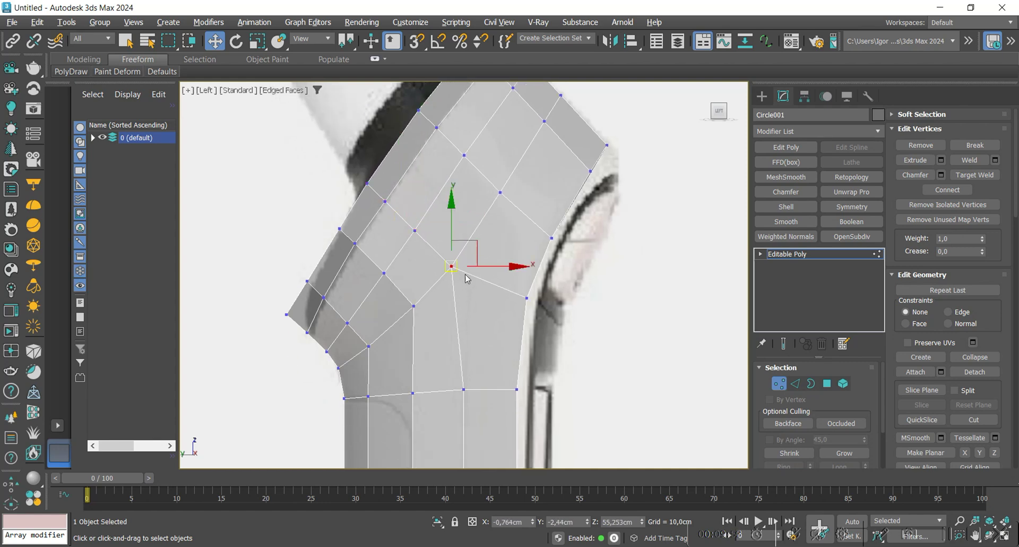
# Extrude the upper faces closing the head's front outward toward the nozzle in the reference image
pyautogui.moveTo(413, 259)
pyautogui.mouseDown(button='middle')
pyautogui.moveTo(407, 301)
pyautogui.moveTo(423, 282)
pyautogui.moveTo(455, 291)
pyautogui.moveTo(534, 254)
pyautogui.mouseUp(button='middle')
pyautogui.press('4')
pyautogui.keyDown('shift'); pyautogui.moveTo(530, 228); pyautogui.dragTo(469, 183); pyautogui.keyUp('shift')
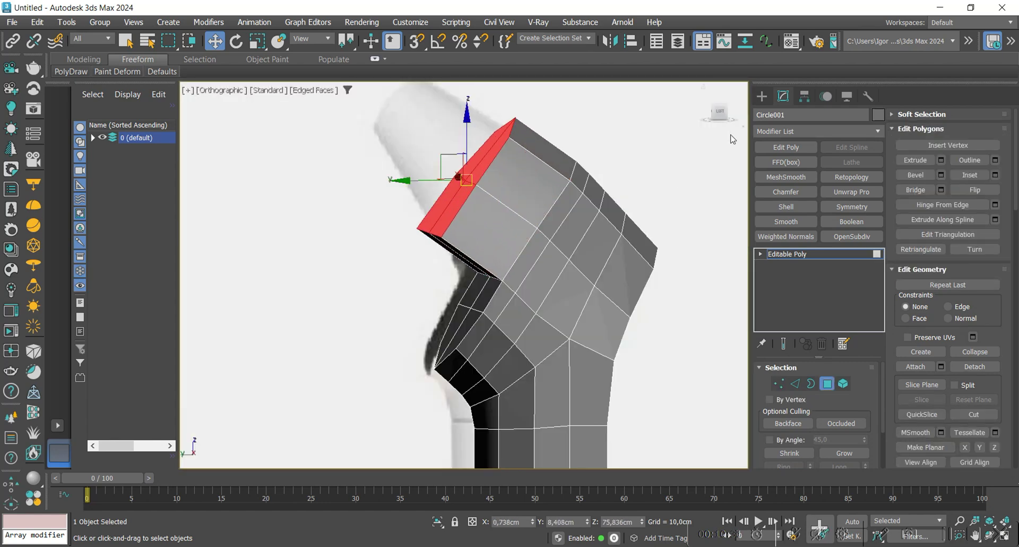
# Scale down the faces at the nozzle's front end to fit the reference in a left view
pyautogui.click(720, 111)
pyautogui.hotkey('alt', 'x')
pyautogui.keyDown('alt'); pyautogui.moveTo(550, 250); pyautogui.dragTo(596, 268, button='middle'); pyautogui.keyUp('alt')
pyautogui.click(721, 115)
pyautogui.press('r')
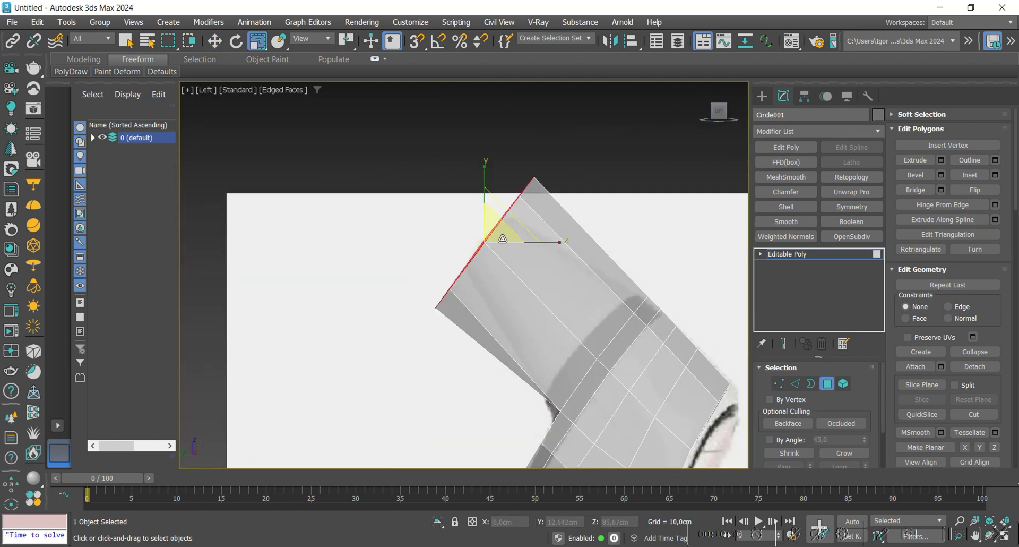
pyautogui.moveTo(499, 279); pyautogui.dragTo(501, 294)
pyautogui.press('w')
pyautogui.moveTo(501, 294)
pyautogui.keyDown('alt'); pyautogui.mouseDown(button='middle')
pyautogui.moveTo(580, 360)
pyautogui.moveTo(493, 308)
pyautogui.mouseUp(button='middle'); pyautogui.keyUp('alt')
# Slide the middle vertex beneath the nozzle, where it meets the front ridge, using the Edge constraint
pyautogui.press('1')
pyautogui.click(490, 264)
pyautogui.keyDown('alt'); pyautogui.moveTo(496, 268); pyautogui.dragTo(468, 258, button='middle'); pyautogui.keyUp('alt')
pyautogui.moveTo(467, 255); pyautogui.dragTo(433, 240)
pyautogui.hotkey('ctrl', 'z')
pyautogui.hotkey('shift', 'x')
pyautogui.moveTo(490, 264); pyautogui.dragTo(480, 297)
pyautogui.keyDown('alt'); pyautogui.moveTo(519, 300); pyautogui.dragTo(550, 318, button='middle'); pyautogui.keyUp('alt')
pyautogui.moveTo(477, 279); pyautogui.dragTo(476, 290)
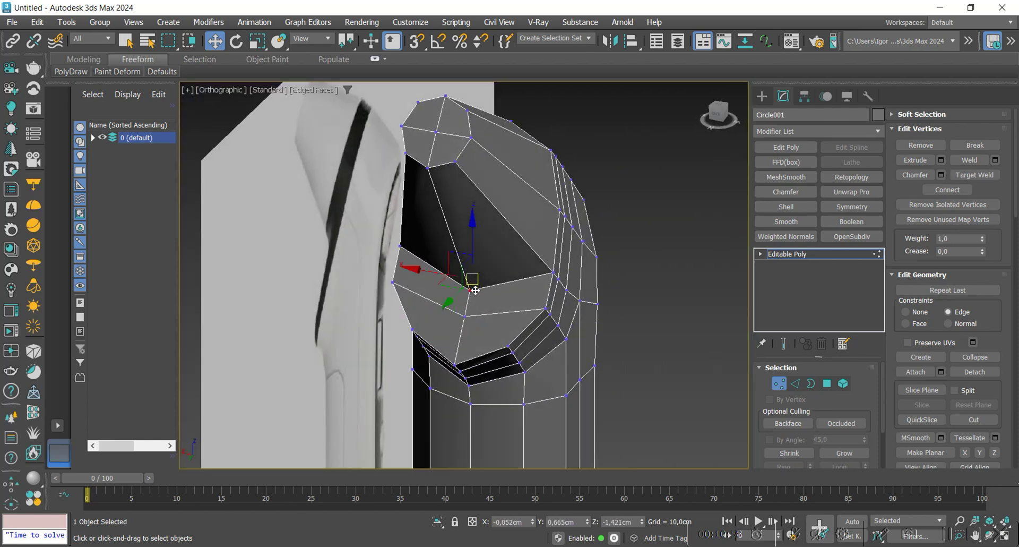
# Insert an edge loop around the base of the nozzle with SwiftLoop
pyautogui.keyDown('alt'); pyautogui.moveTo(464, 321); pyautogui.dragTo(552, 297, button='middle'); pyautogui.keyUp('alt')
pyautogui.hotkey('alt', '1')
pyautogui.click(524, 255)
pyautogui.rightClick(529, 272)
pyautogui.scroll(2, 552, 298)
pyautogui.moveTo(552, 297); pyautogui.dragTo(525, 138, button='middle')
# Select the edge outline of the device's back panel and chamfer it by about 1.11 cm with 0 segments
pyautogui.press('2')
pyautogui.doubleClick(458, 193)
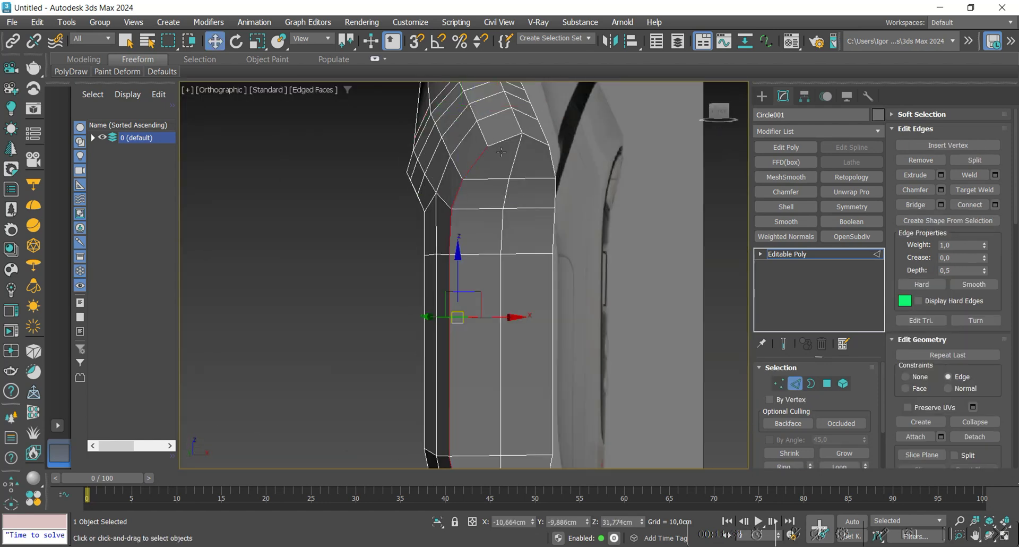
pyautogui.keyDown('ctrl'); pyautogui.doubleClick(552, 163); pyautogui.keyUp('ctrl')
pyautogui.moveTo(540, 353); pyautogui.dragTo(535, 186, button='middle')
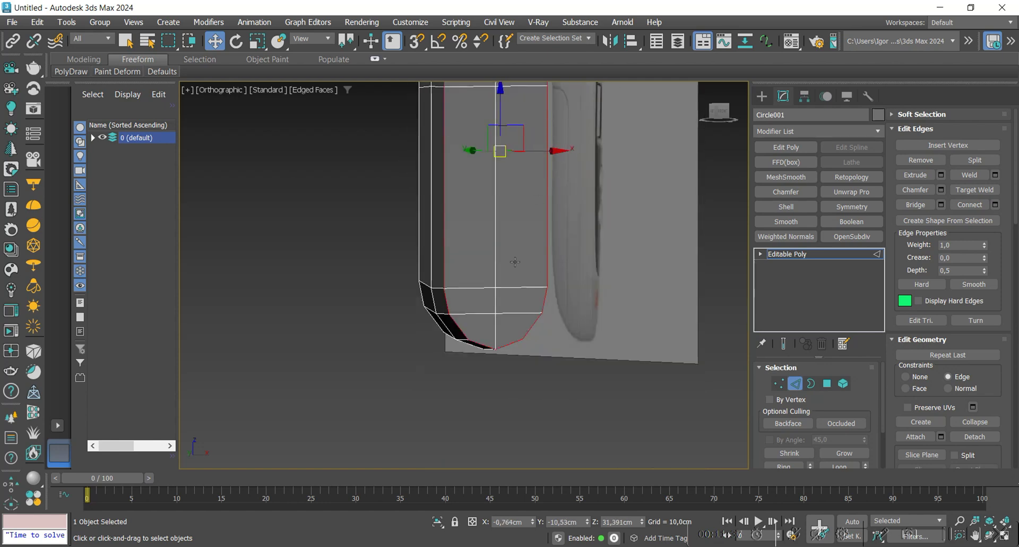
pyautogui.moveTo(514, 262); pyautogui.dragTo(521, 353, button='middle')
pyautogui.hotkey('ctrl', 'shift', 'c')
pyautogui.moveTo(519, 173); pyautogui.dragTo(499, 269, button='middle')
pyautogui.keyDown('alt'); pyautogui.moveTo(472, 212); pyautogui.dragTo(491, 210, button='middle'); pyautogui.keyUp('alt')
pyautogui.scroll(2, 483, 207)
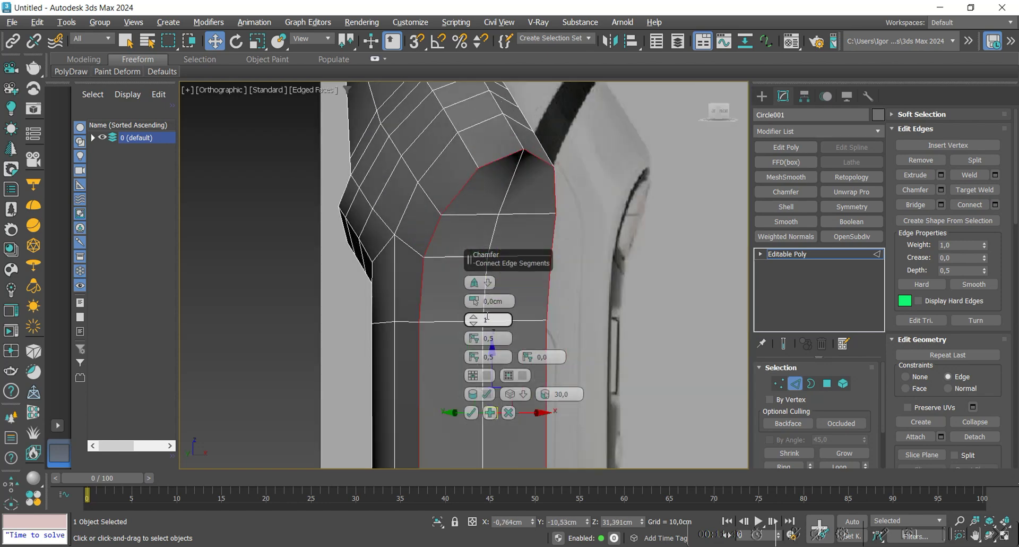
pyautogui.moveTo(474, 300); pyautogui.dragTo(464, 211)
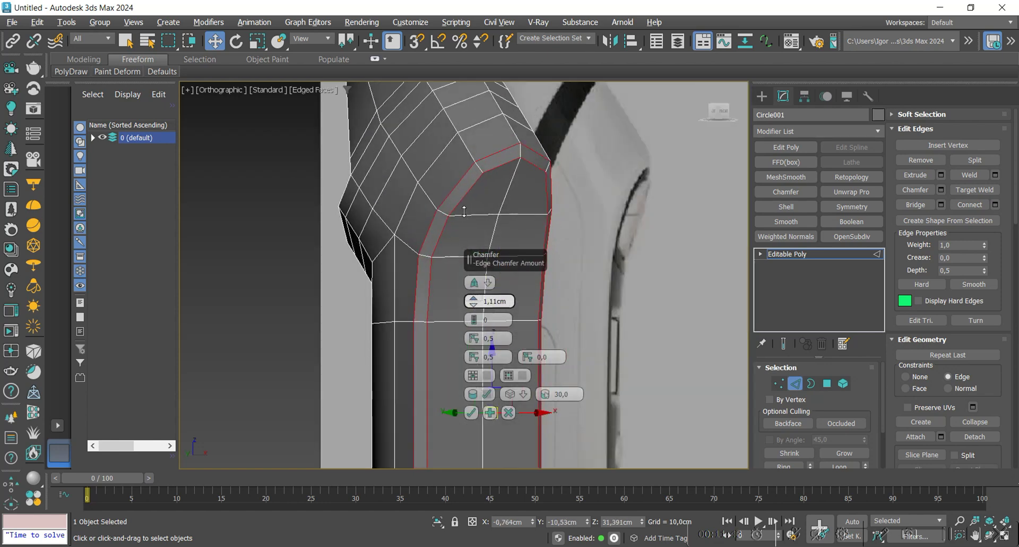
pyautogui.click(471, 413)
# Chamfer the back panel's outline edges again by a smaller amount with 0 segments to form tight support loops
pyautogui.keyDown('alt'); pyautogui.moveTo(473, 318); pyautogui.dragTo(494, 317, button='middle'); pyautogui.keyUp('alt')
pyautogui.hotkey('ctrl', 'shift', 'c')
pyautogui.scroll(2, 485, 254)
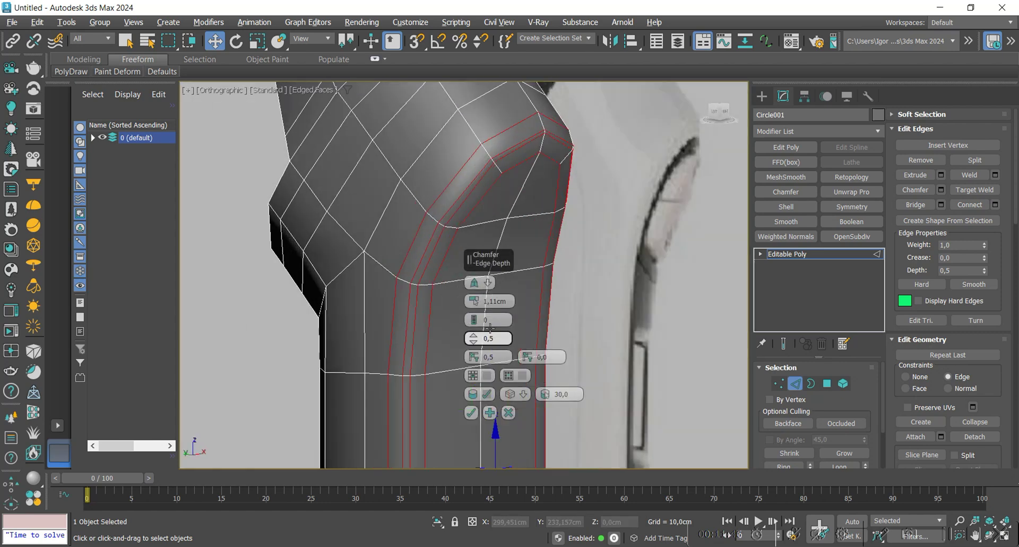
pyautogui.click(474, 318)
pyautogui.rightClick(474, 300)
pyautogui.moveTo(474, 301); pyautogui.dragTo(471, 276)
pyautogui.click(471, 413)
# Insert edge loops around the handle near its lower end and along its middle with SwiftLoop
pyautogui.scroll(-5, 446, 284)
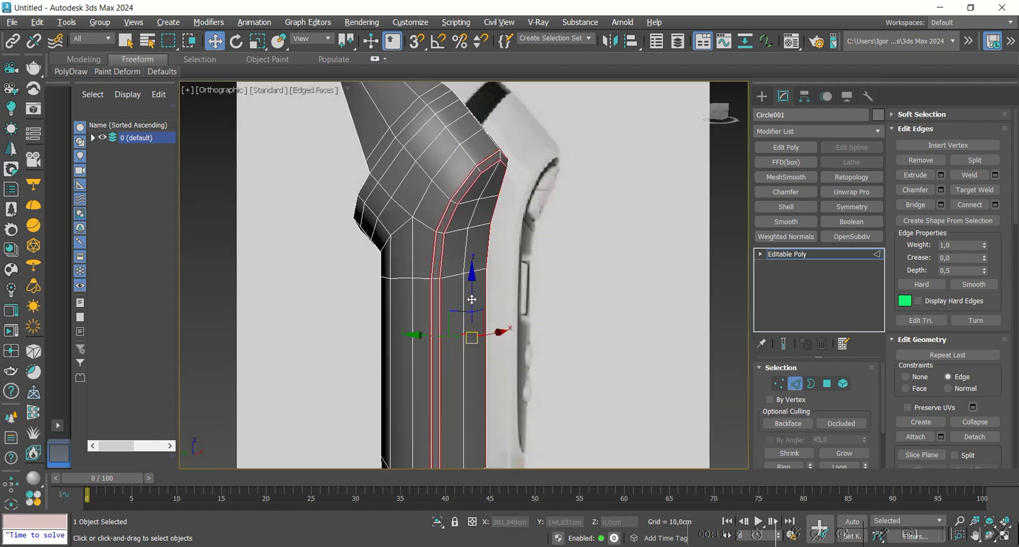
pyautogui.scroll(2, 439, 333)
pyautogui.hotkey('alt', '1')
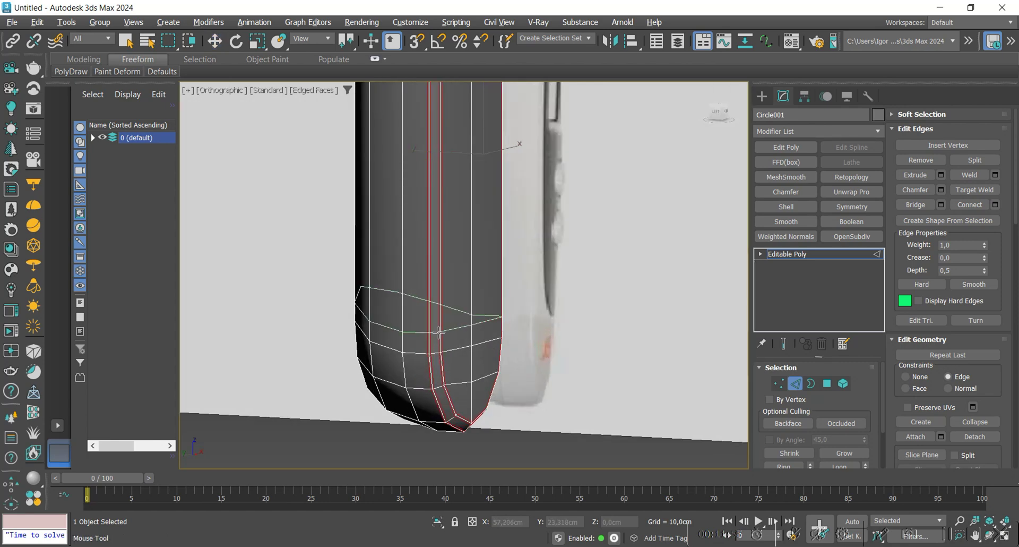
pyautogui.click(439, 332)
pyautogui.rightClick(438, 332)
pyautogui.scroll(-3, 438, 332)
pyautogui.moveTo(442, 263); pyautogui.dragTo(445, 314, button='middle')
pyautogui.moveTo(446, 313)
pyautogui.keyDown('alt'); pyautogui.mouseDown(button='middle')
pyautogui.moveTo(480, 313)
pyautogui.moveTo(450, 310)
pyautogui.mouseUp(button='middle'); pyautogui.keyUp('alt')
pyautogui.hotkey('alt', '1')
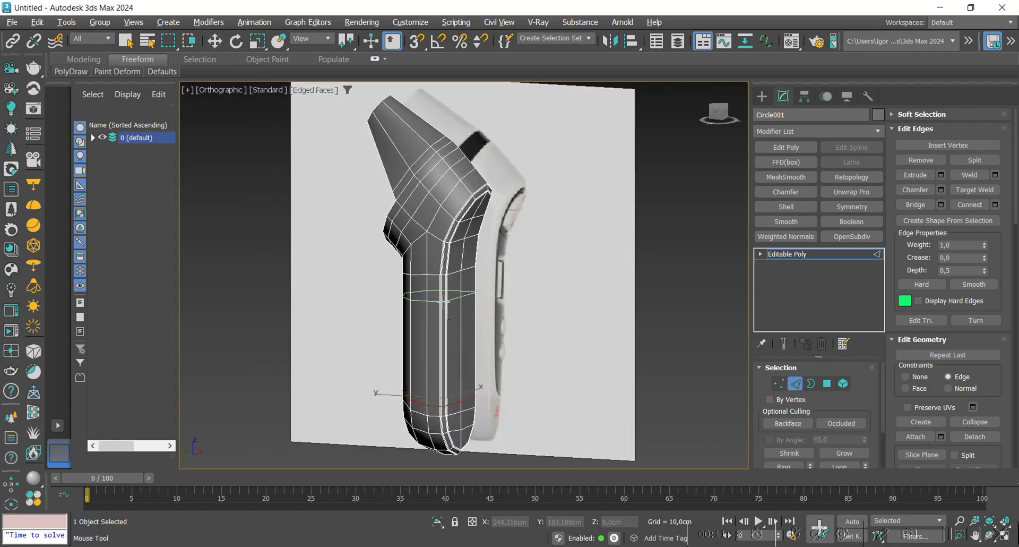
pyautogui.rightClick(443, 359)
pyautogui.keyDown('alt'); pyautogui.moveTo(443, 359); pyautogui.dragTo(406, 354, button='middle'); pyautogui.keyUp('alt')
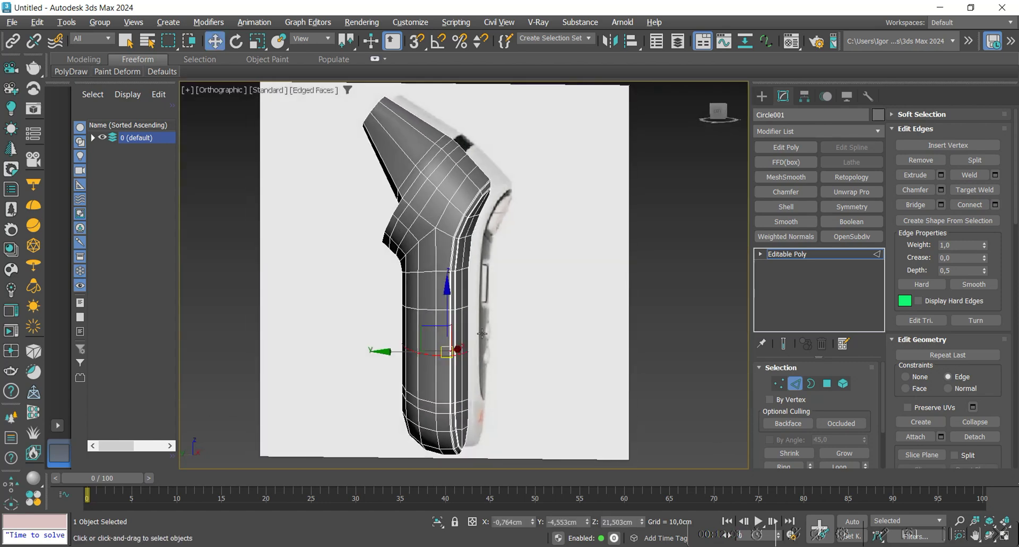
# Insert a supporting edge loop close to the nozzle's front end
pyautogui.keyDown('alt'); pyautogui.moveTo(479, 239); pyautogui.dragTo(536, 240, button='middle'); pyautogui.keyUp('alt')
pyautogui.moveTo(401, 138); pyautogui.dragTo(421, 191, button='middle')
pyautogui.scroll(4, 421, 191)
pyautogui.hotkey('alt', '1')
pyautogui.click(401, 181)
pyautogui.rightClick(401, 181)
pyautogui.moveTo(539, 433); pyautogui.dragTo(531, 329, button='middle')
pyautogui.keyDown('alt'); pyautogui.moveTo(531, 330); pyautogui.dragTo(501, 252, button='middle'); pyautogui.keyUp('alt')
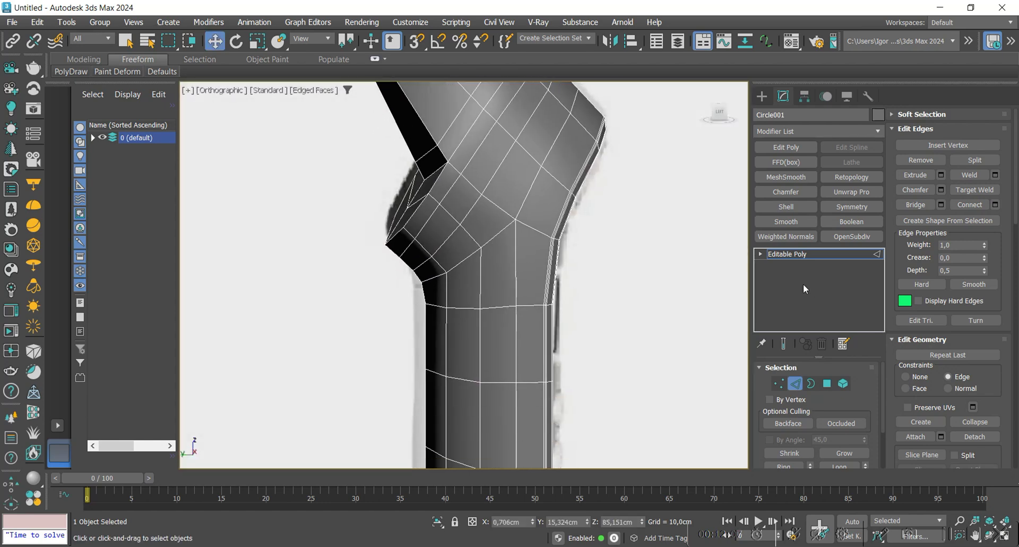
# Apply an OpenSubdiv modifier with 2 iterations and inspect the smoothed front ridge without edged faces
pyautogui.click(849, 236)
pyautogui.click(862, 386)
pyautogui.press('F4')
pyautogui.press('z')
pyautogui.keyDown('alt'); pyautogui.moveTo(501, 280); pyautogui.dragTo(638, 264, button='middle'); pyautogui.keyUp('alt')
pyautogui.scroll(4, 638, 264)
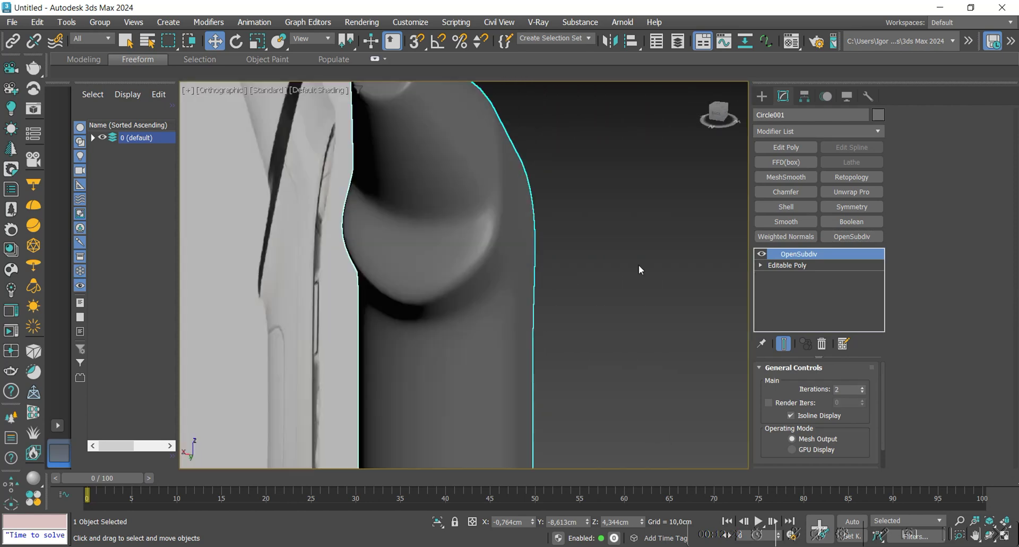
# Hide the OpenSubdiv result and scale the front ridge's outermost vertex pair inward along X
pyautogui.click(761, 254)
pyautogui.click(787, 265)
pyautogui.press('F4')
pyautogui.scroll(5, 499, 265)
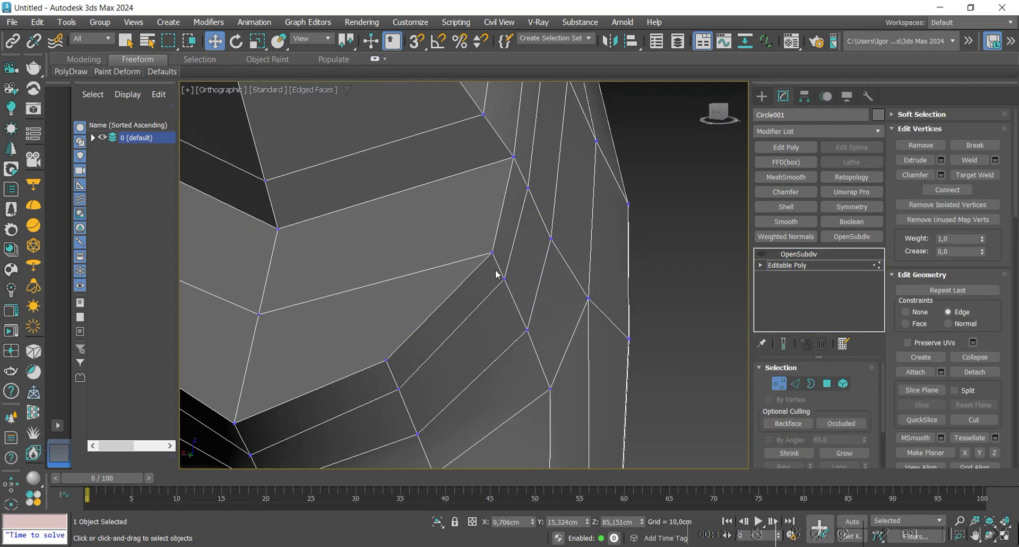
pyautogui.keyDown('alt'); pyautogui.moveTo(449, 271); pyautogui.dragTo(495, 284, button='middle'); pyautogui.keyUp('alt')
pyautogui.keyDown('alt'); pyautogui.moveTo(329, 270); pyautogui.dragTo(635, 273, button='middle'); pyautogui.keyUp('alt')
pyautogui.press('1')
pyautogui.click(305, 246)
pyautogui.press('r')
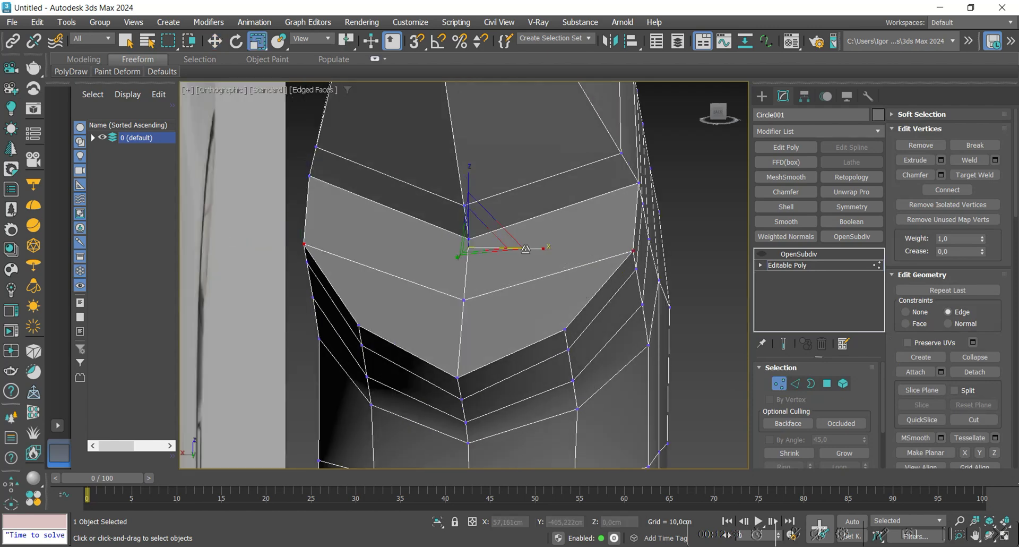
pyautogui.moveTo(541, 248); pyautogui.dragTo(529, 251)
# Scale the front ridge's lower vertex pair and the adjacent outer side pair along X to round its outline
pyautogui.click(564, 328)
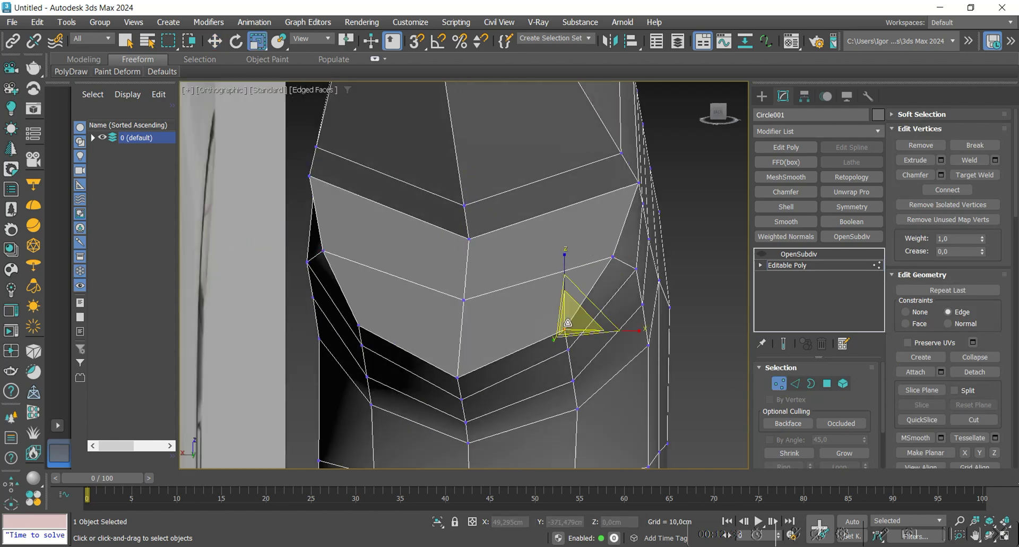
pyautogui.keyDown('ctrl'); pyautogui.click(362, 325); pyautogui.keyUp('ctrl')
pyautogui.moveTo(533, 328); pyautogui.dragTo(519, 327)
pyautogui.moveTo(516, 328); pyautogui.dragTo(519, 328)
pyautogui.click(637, 270)
pyautogui.keyDown('ctrl'); pyautogui.click(307, 261); pyautogui.keyUp('ctrl')
pyautogui.moveTo(544, 270); pyautogui.dragTo(545, 269)
# Move the edge loop at the nozzle's base up and forward toward the nozzle tip
pyautogui.keyDown('alt'); pyautogui.moveTo(540, 284); pyautogui.dragTo(499, 286, button='middle'); pyautogui.keyUp('alt')
pyautogui.scroll(-2, 501, 298)
pyautogui.press('2')
pyautogui.press('w')
pyautogui.click(495, 231)
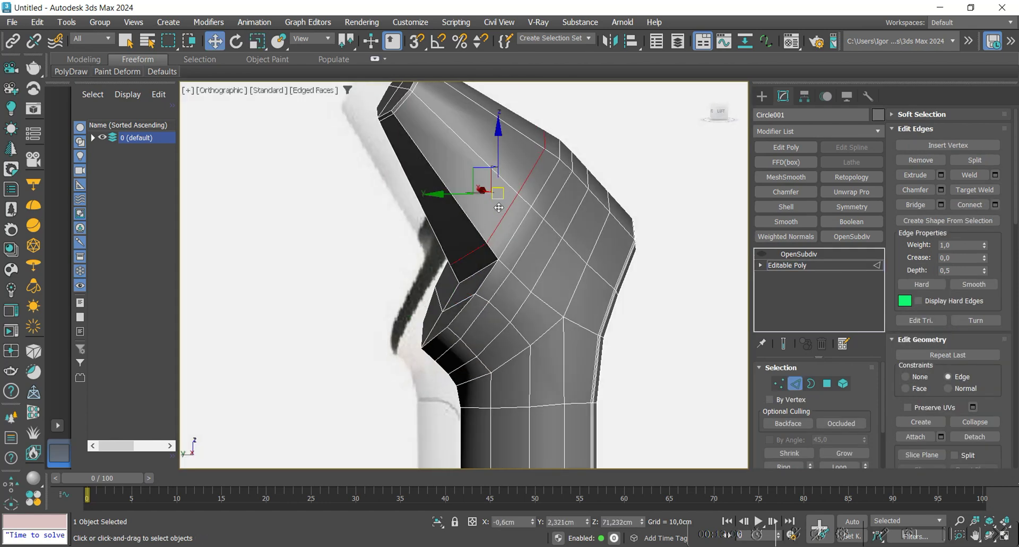
pyautogui.moveTo(489, 189); pyautogui.dragTo(472, 173)
# Examine the smoothed body with OpenSubdiv shown and edged faces hidden
pyautogui.click(788, 265)
pyautogui.click(793, 253)
pyautogui.press('F4')
pyautogui.keyDown('alt'); pyautogui.moveTo(599, 298); pyautogui.dragTo(533, 340, button='middle'); pyautogui.keyUp('alt')
pyautogui.scroll(-6, 533, 339)
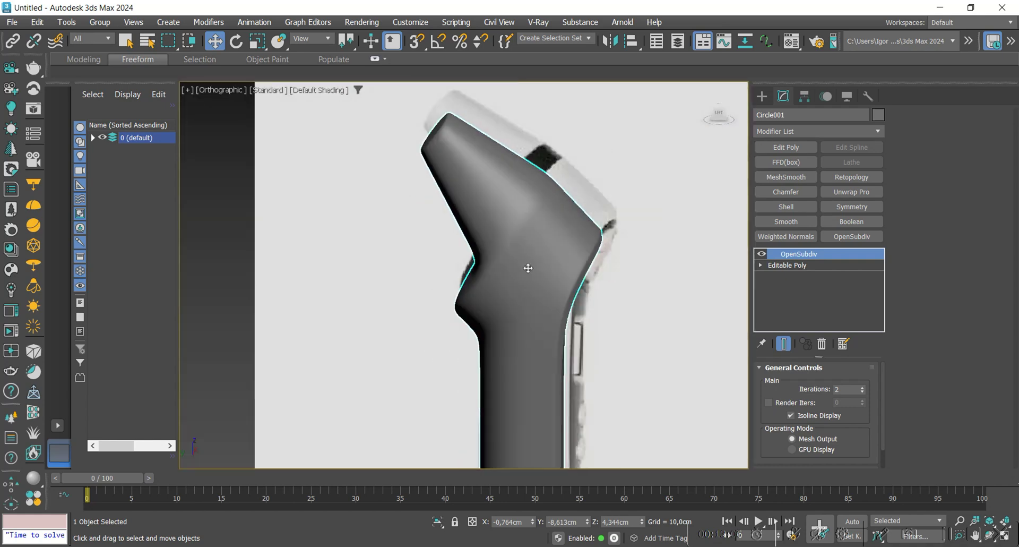
# Hide the OpenSubdiv result again and return to editing the base mesh's edges in the front view
pyautogui.press('f')
pyautogui.press('F4')
pyautogui.scroll(2, 481, 155)
pyautogui.click(762, 253)
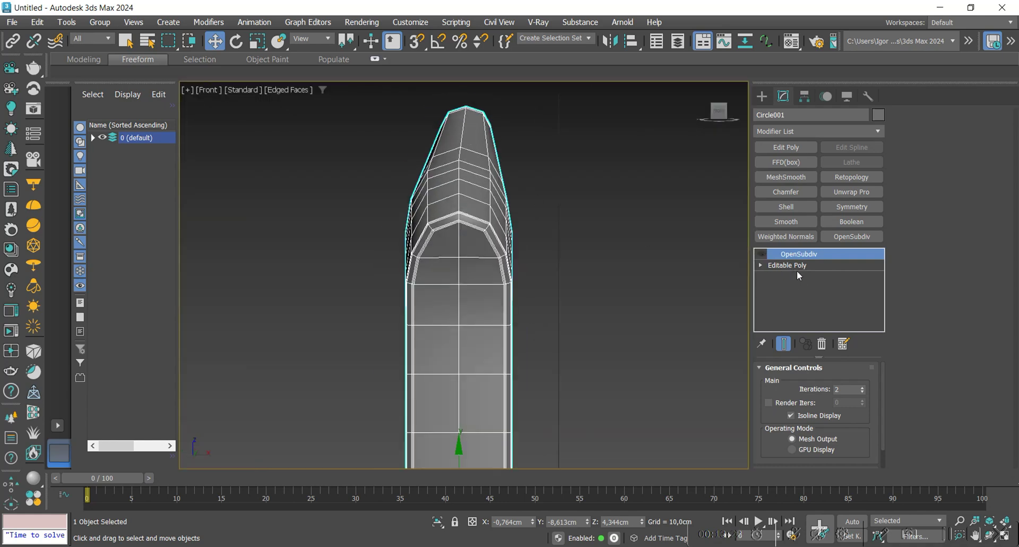
pyautogui.click(787, 265)
pyautogui.press('2')
pyautogui.press('F3')
pyautogui.press('F3')
pyautogui.moveTo(480, 150); pyautogui.dragTo(475, 198, button='middle')
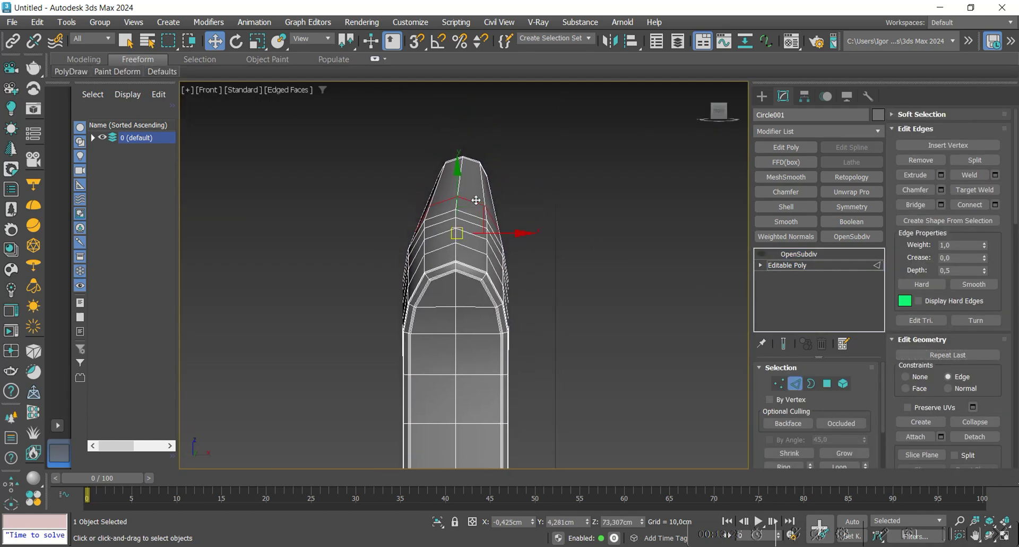
# Select the faces of the nozzle tip and move them about -1.12 cm along X with the constraint set to None
pyautogui.press('1')
pyautogui.press('F3')
pyautogui.scroll(3, 430, 154)
pyautogui.moveTo(415, 140); pyautogui.dragTo(477, 184)
pyautogui.moveTo(543, 201); pyautogui.dragTo(544, 202)
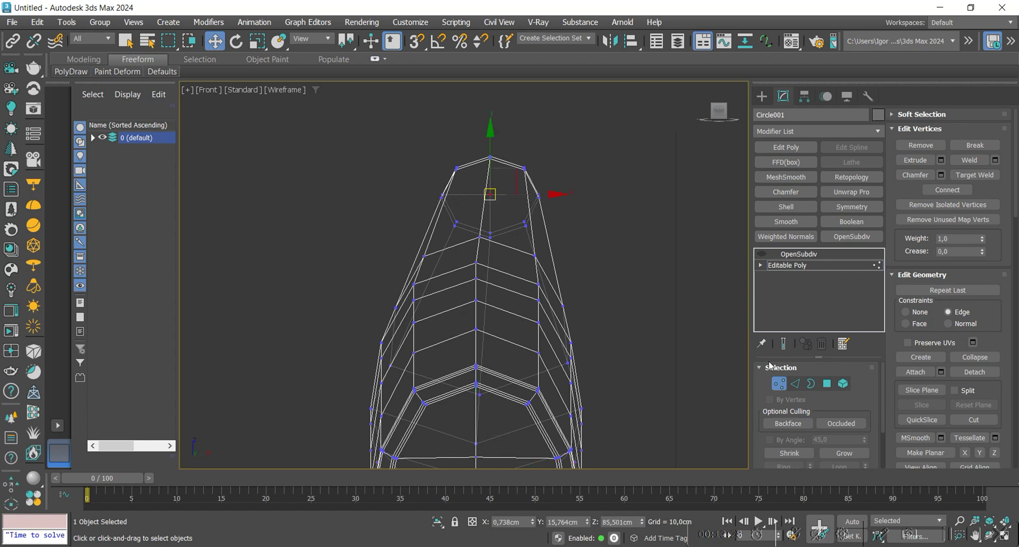
pyautogui.click(827, 384)
pyautogui.click(845, 453)
pyautogui.click(789, 453)
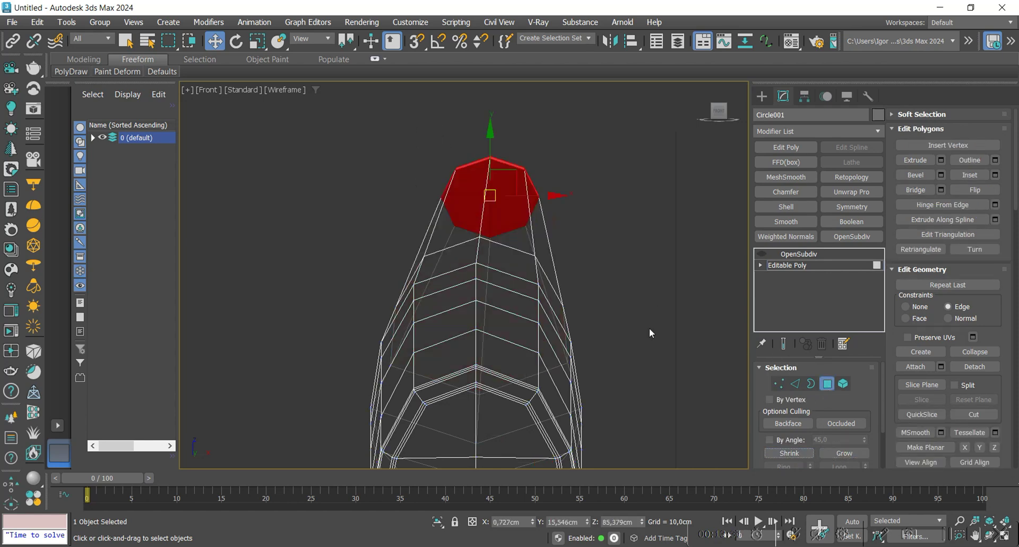
pyautogui.press('F3')
pyautogui.moveTo(544, 196); pyautogui.dragTo(533, 197)
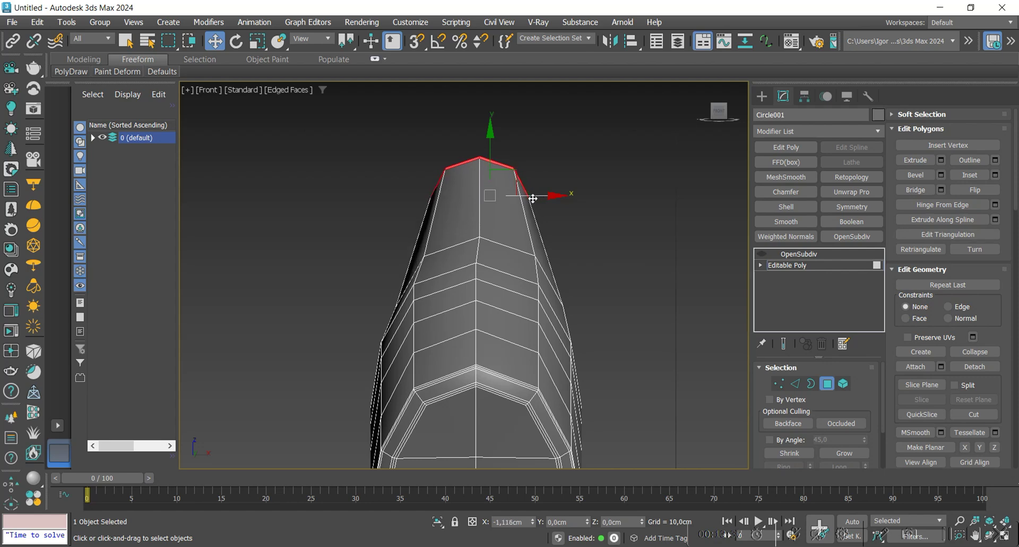
# Check the alignment of the edge loop behind the nozzle tip in the front view
pyautogui.moveTo(529, 228); pyautogui.dragTo(519, 198, button='middle')
pyautogui.press('1')
pyautogui.press('F3')
pyautogui.scroll(2, 477, 215)
pyautogui.press('2')
pyautogui.doubleClick(480, 207)
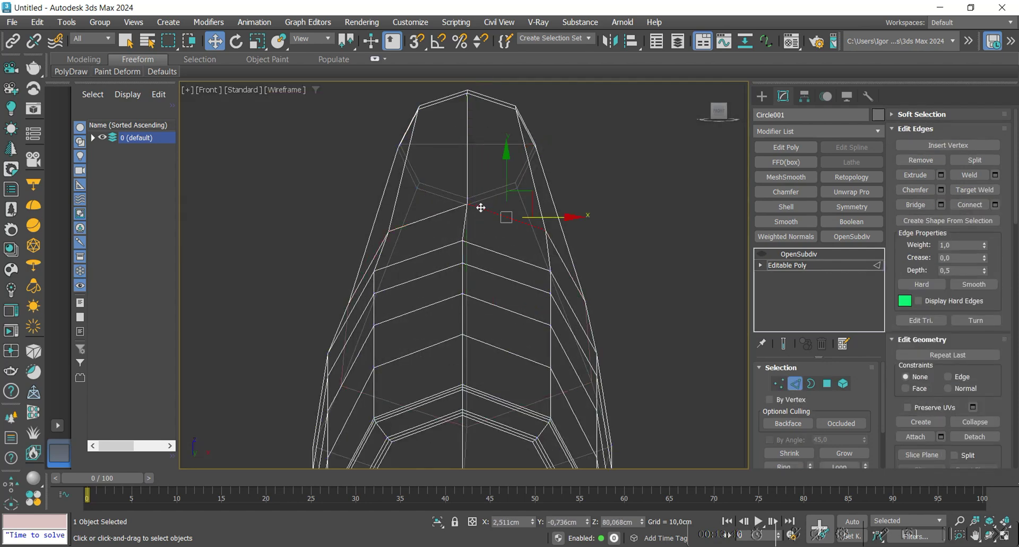
pyautogui.press('F3')
pyautogui.scroll(-2, 514, 275)
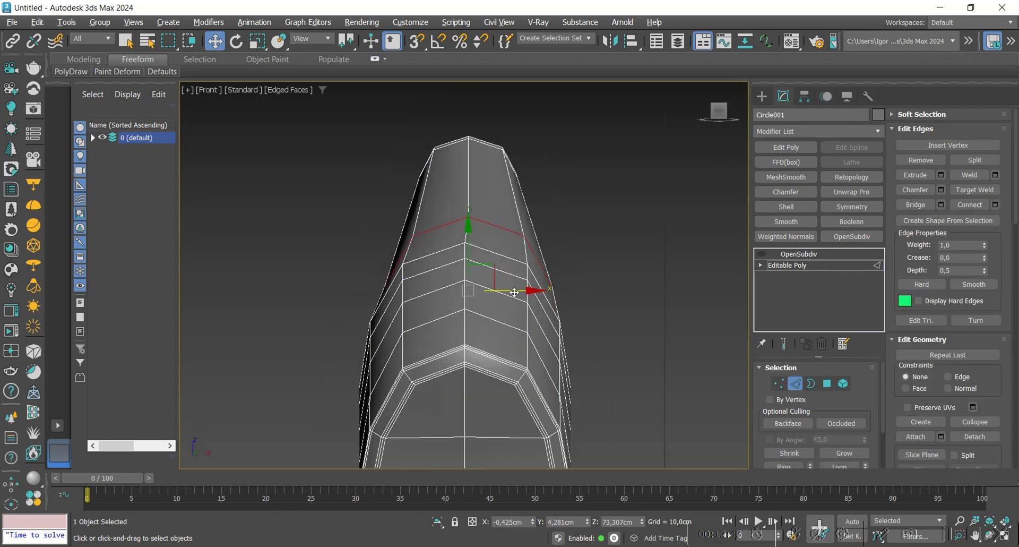
# Select the top and underside centre vertices behind the nozzle tip and move them about -0.11 cm along X
pyautogui.press('1')
pyautogui.press('F3')
pyautogui.scroll(3, 482, 211)
pyautogui.moveTo(499, 220); pyautogui.dragTo(500, 221)
pyautogui.click(455, 211)
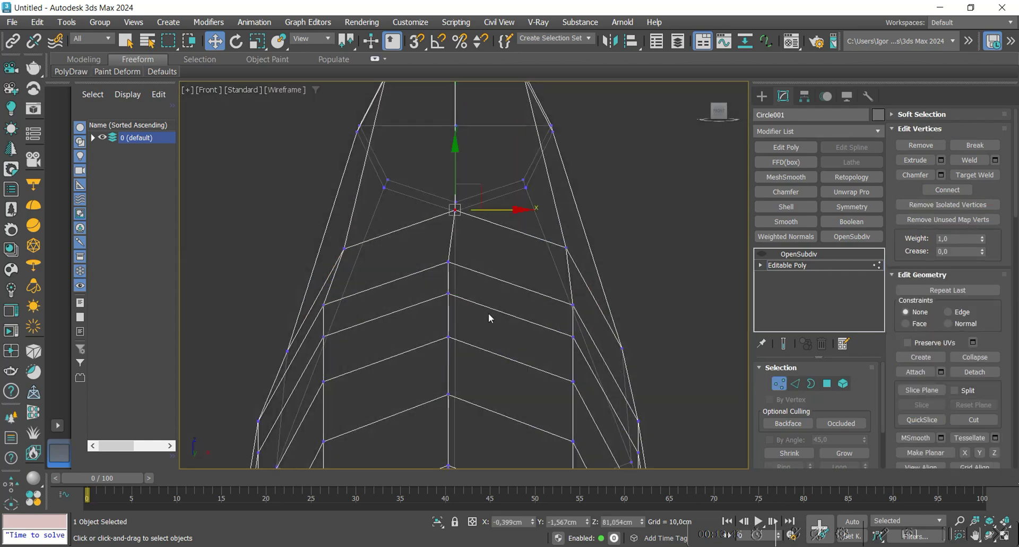
pyautogui.moveTo(491, 354); pyautogui.dragTo(483, 211, button='middle')
pyautogui.scroll(-2, 483, 211)
pyautogui.keyDown('alt'); pyautogui.moveTo(459, 345); pyautogui.dragTo(566, 304, button='middle'); pyautogui.keyUp('alt')
pyautogui.scroll(-2, 560, 366)
pyautogui.press('F3')
pyautogui.press('F3')
pyautogui.keyDown('ctrl'); pyautogui.click(483, 259); pyautogui.keyUp('ctrl')
pyautogui.press('F3')
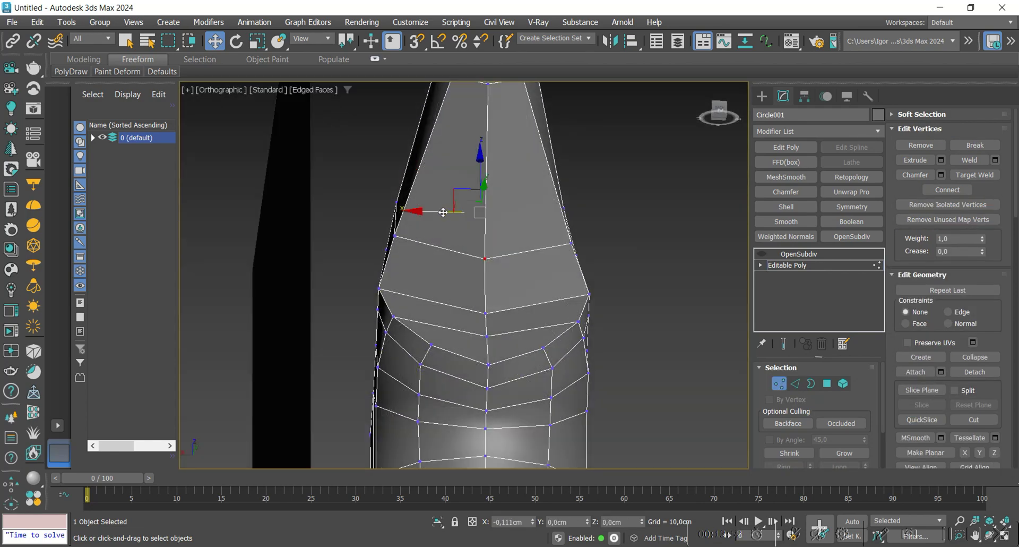
# Mirror the body across X with a flipped Symmetry modifier and collapse the stack to an editable poly
pyautogui.scroll(-2, 493, 312)
pyautogui.keyDown('alt'); pyautogui.moveTo(493, 312); pyautogui.dragTo(329, 302, button='middle'); pyautogui.keyUp('alt')
pyautogui.press('1')
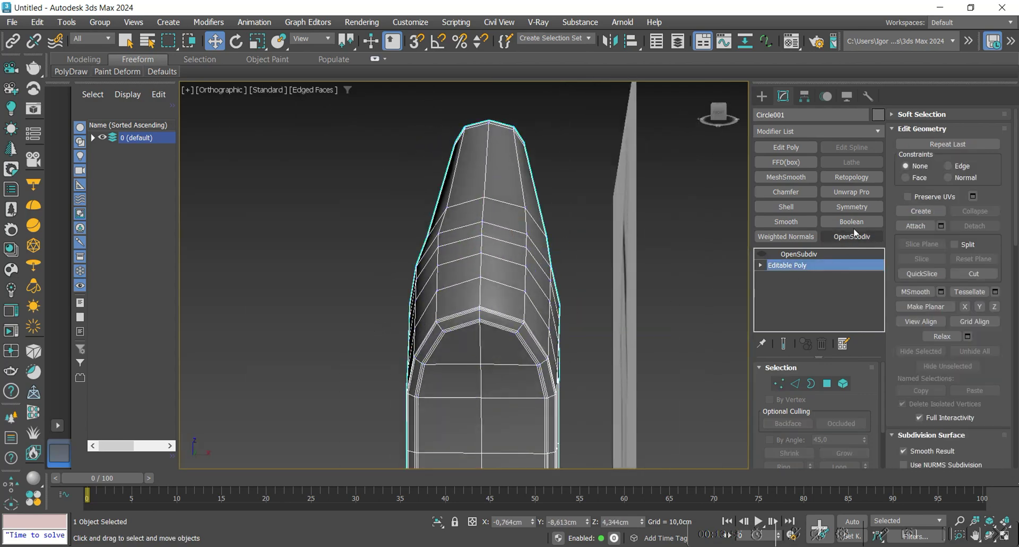
pyautogui.click(858, 210)
pyautogui.keyDown('alt'); pyautogui.moveTo(452, 214); pyautogui.dragTo(446, 265, button='middle'); pyautogui.keyUp('alt')
pyautogui.click(822, 409)
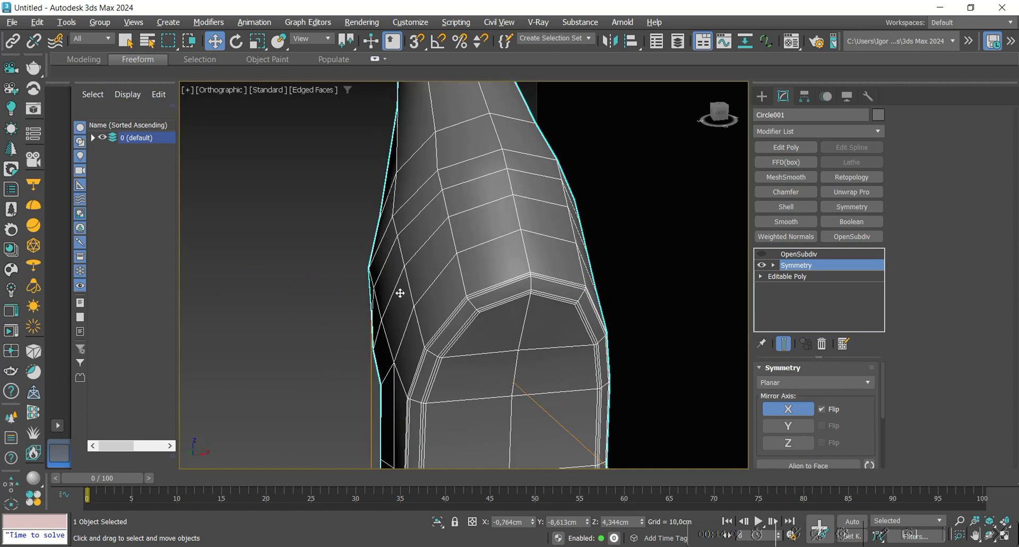
pyautogui.scroll(-2, 400, 293)
pyautogui.keyDown('alt'); pyautogui.moveTo(568, 292); pyautogui.dragTo(523, 292, button='middle'); pyautogui.keyUp('alt')
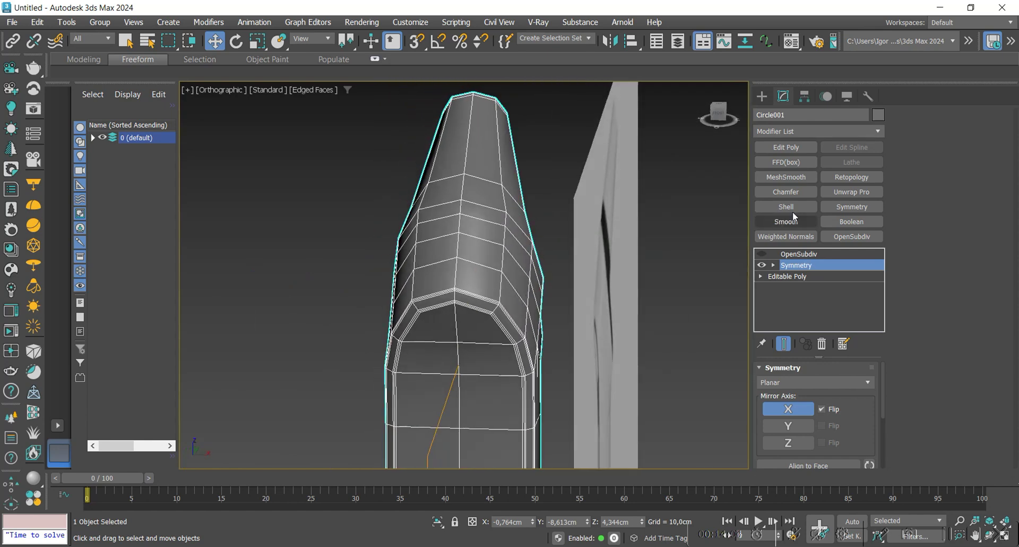
pyautogui.press('Delete')
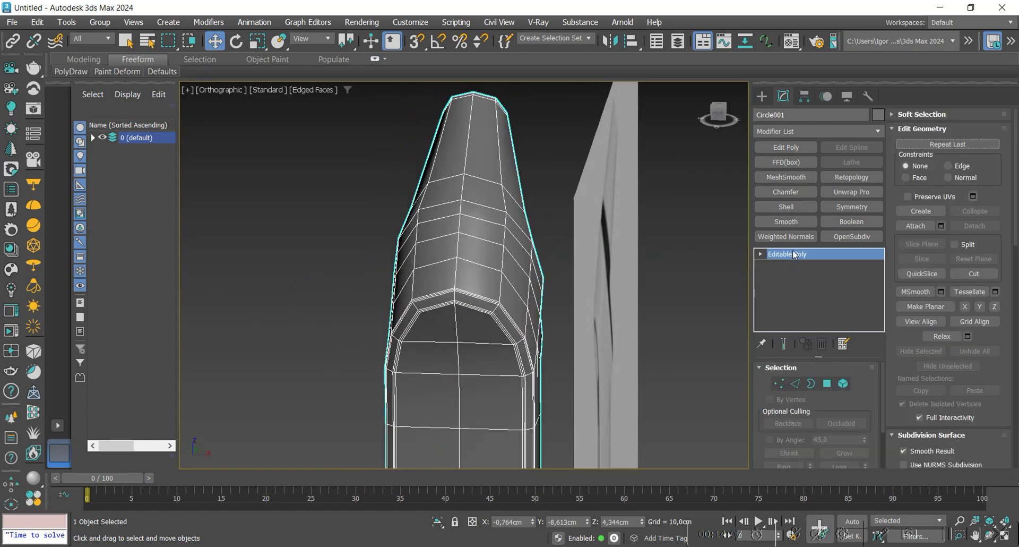
# Apply OpenSubdiv with 2 iterations to the body and inspect it without edged faces
pyautogui.click(852, 236)
pyautogui.click(862, 386)
pyautogui.press('F4')
pyautogui.moveTo(466, 332); pyautogui.dragTo(467, 258, button='middle')
pyautogui.scroll(-2, 472, 276)
pyautogui.keyDown('alt'); pyautogui.moveTo(482, 353); pyautogui.dragTo(473, 372, button='middle'); pyautogui.keyUp('alt')
pyautogui.scroll(-2, 473, 322)
# Display the body see-through in the left view and show its subdivided result while working at the Editable Poly level
pyautogui.press('l')
pyautogui.hotkey('alt', 'x')
pyautogui.scroll(3, 457, 363)
pyautogui.scroll(-3, 477, 347)
pyautogui.scroll(5, 455, 254)
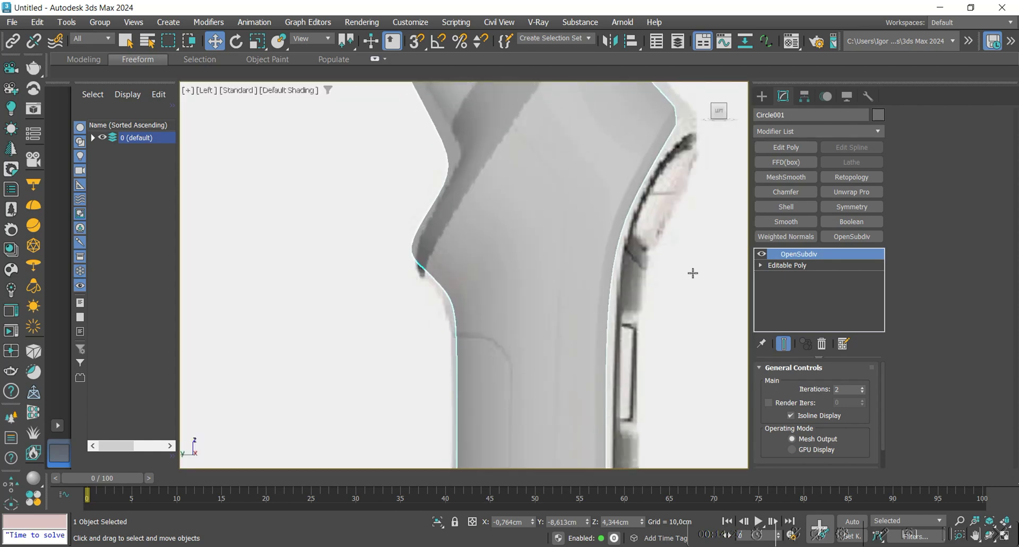
pyautogui.click(786, 265)
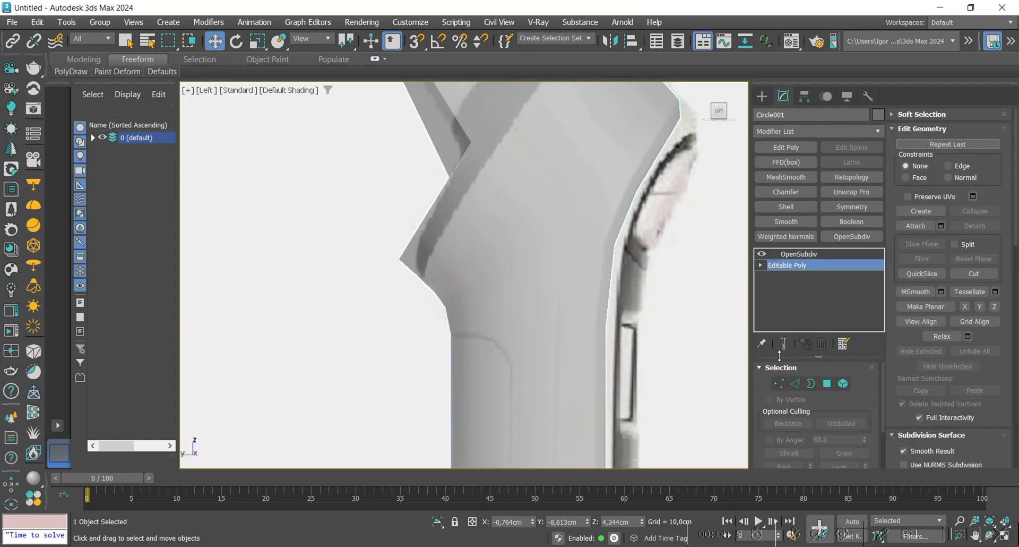
pyautogui.click(784, 343)
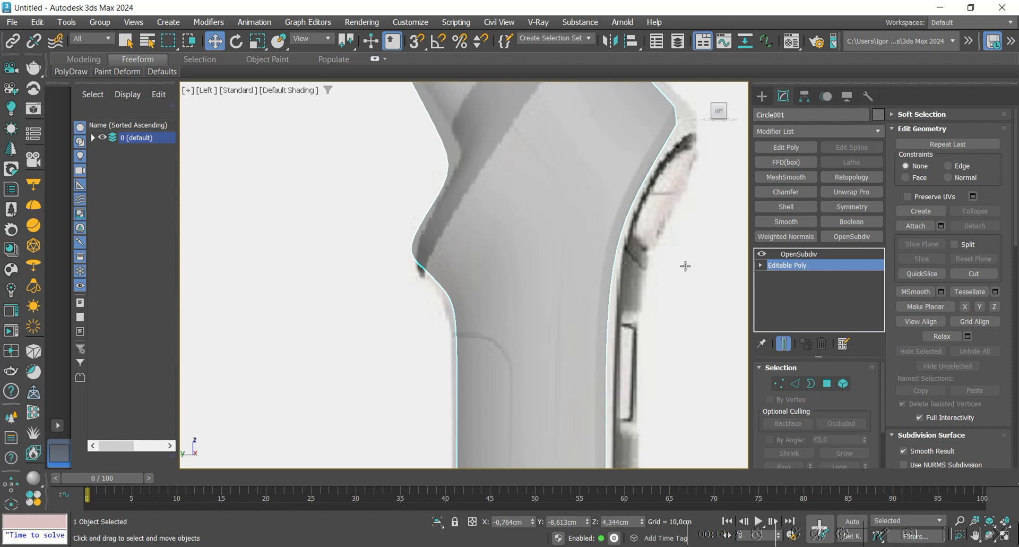
# Push the bulge and front outline of the handle to the side-view reference with the Shift brush
pyautogui.click(375, 60)
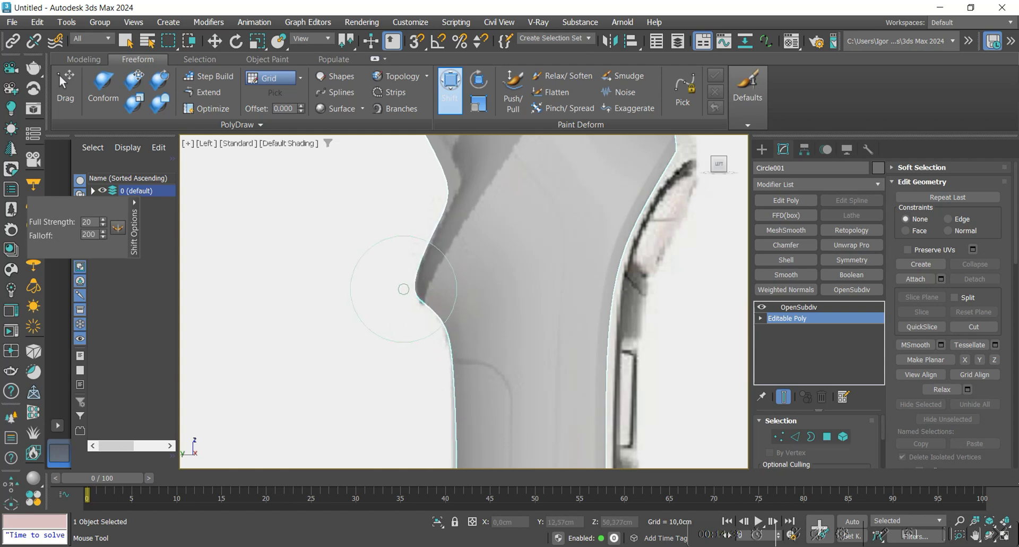
pyautogui.moveTo(451, 383); pyautogui.dragTo(442, 287, button='middle')
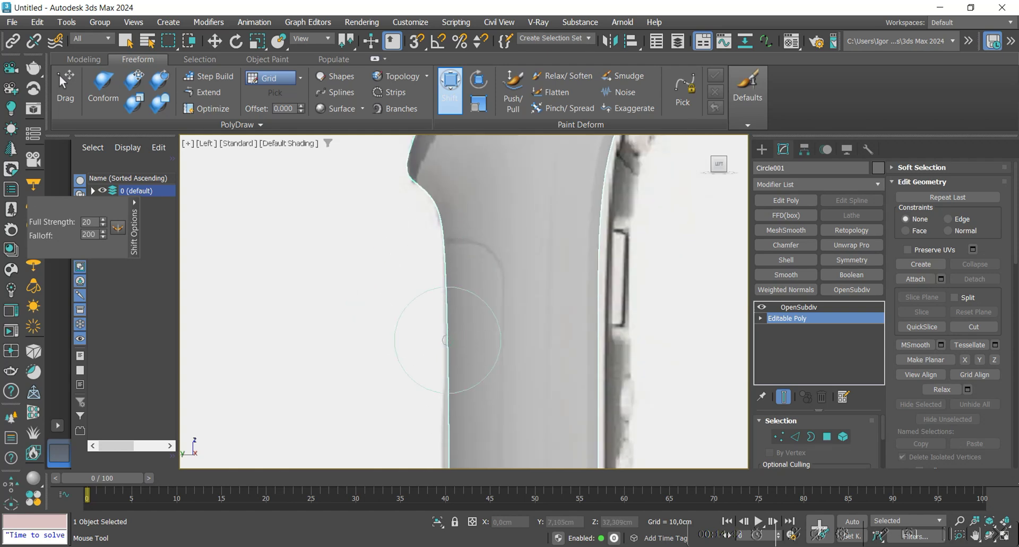
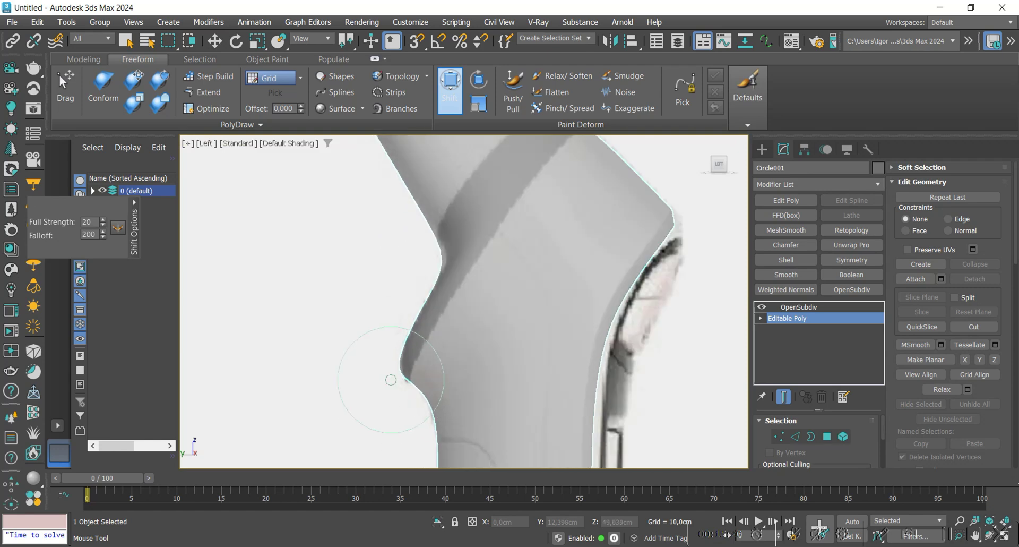
pyautogui.scroll(-3, 393, 372)
pyautogui.press('w')
pyautogui.scroll(-3, 446, 319)
pyautogui.moveTo(471, 428); pyautogui.dragTo(480, 330, button='middle')
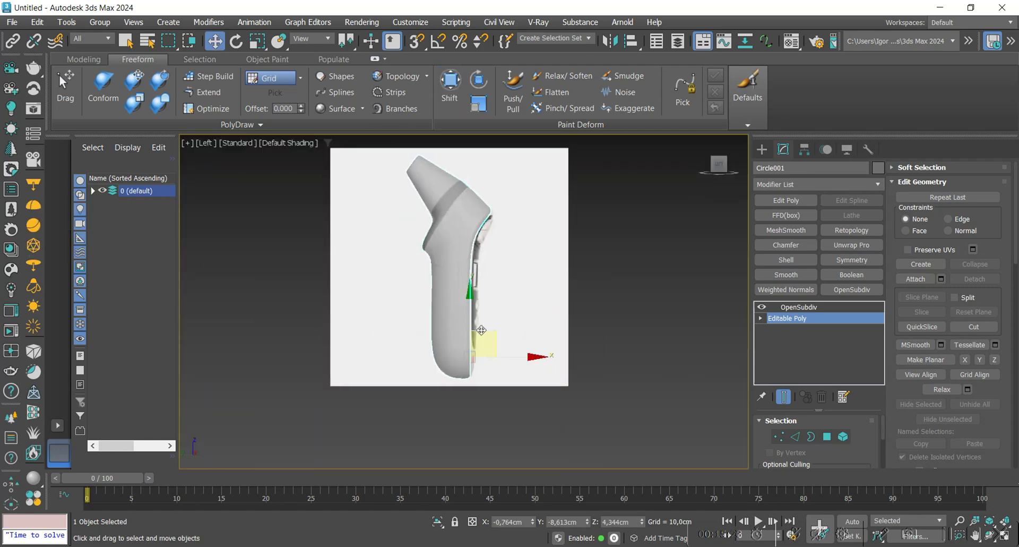
# Inspect the body's topology with edged faces, with and without the OpenSubdiv smoothing
pyautogui.press('F4')
pyautogui.scroll(3, 465, 255)
pyautogui.press('F4')
pyautogui.scroll(-2, 467, 257)
pyautogui.moveTo(467, 260); pyautogui.dragTo(446, 336, button='middle')
pyautogui.click(762, 307)
pyautogui.moveTo(555, 332); pyautogui.dragTo(552, 281, button='middle')
pyautogui.press('F4')
pyautogui.keyDown('alt'); pyautogui.moveTo(552, 281); pyautogui.dragTo(542, 330, button='middle'); pyautogui.keyUp('alt')
pyautogui.click(827, 437)
pyautogui.click(827, 436)
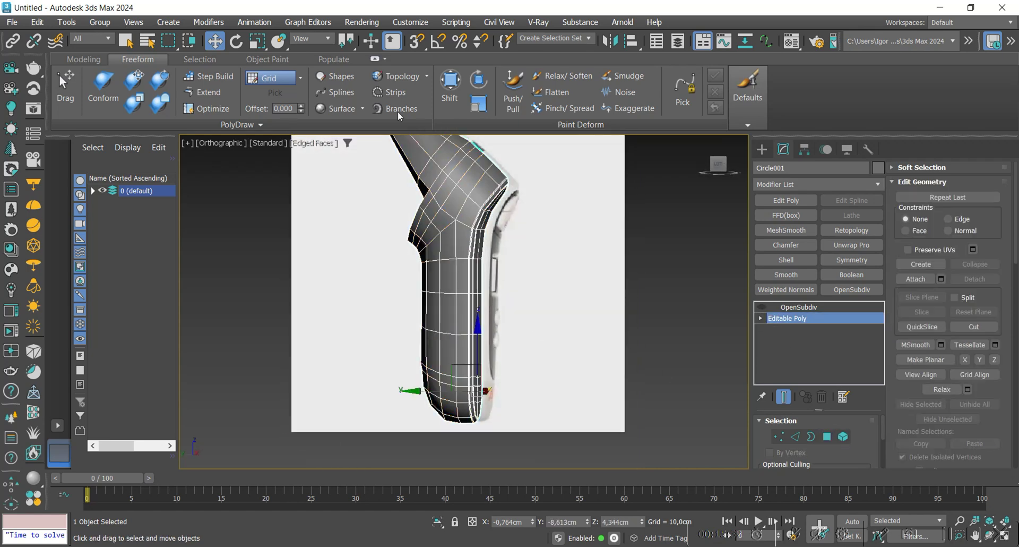
# Set the OpenSubdiv iterations to 1 and add an Edit Poly modifier above it at polygon level
pyautogui.click(374, 59)
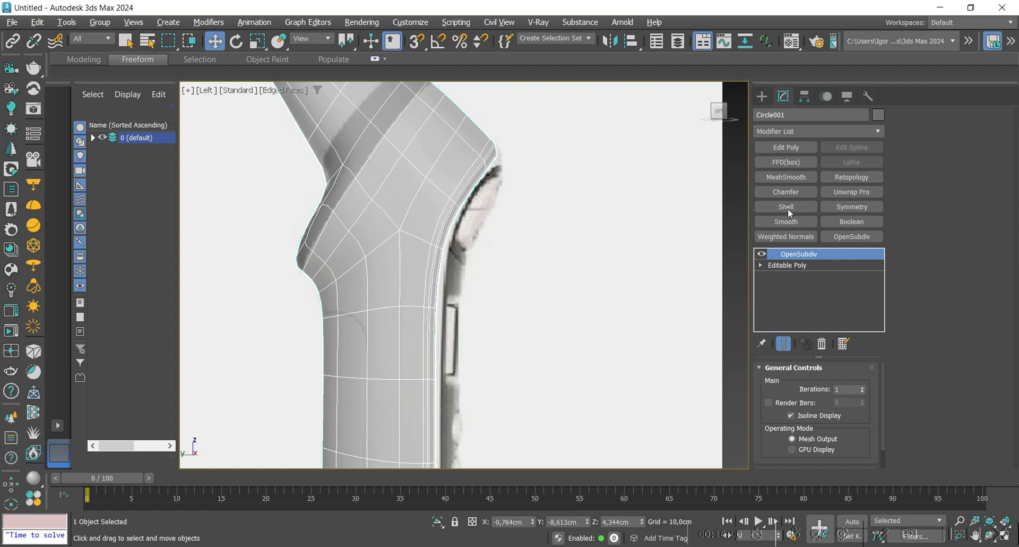
pyautogui.click(786, 147)
pyautogui.click(960, 130)
pyautogui.scroll(5, 366, 209)
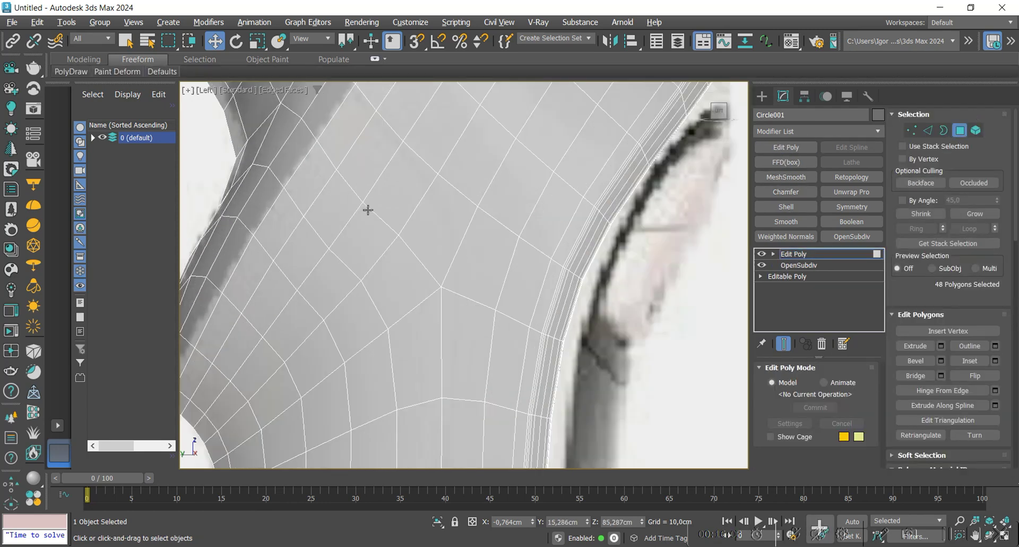
# Select the polygons bordering the head's side panel, from the inner corner up along the dark band, and undo the extra loop selection
pyautogui.scroll(-3, 368, 210)
pyautogui.click(410, 219)
pyautogui.keyDown('ctrl'); pyautogui.click(398, 196); pyautogui.keyUp('ctrl')
pyautogui.keyDown('ctrl'); pyautogui.click(378, 167); pyautogui.keyUp('ctrl')
pyautogui.keyDown('ctrl'); pyautogui.click(372, 164); pyautogui.keyUp('ctrl')
pyautogui.moveTo(410, 170); pyautogui.dragTo(370, 252, button='middle')
pyautogui.keyDown('ctrl'); pyautogui.click(356, 217); pyautogui.keyUp('ctrl')
pyautogui.keyDown('shift'); pyautogui.click(375, 194); pyautogui.keyUp('shift')
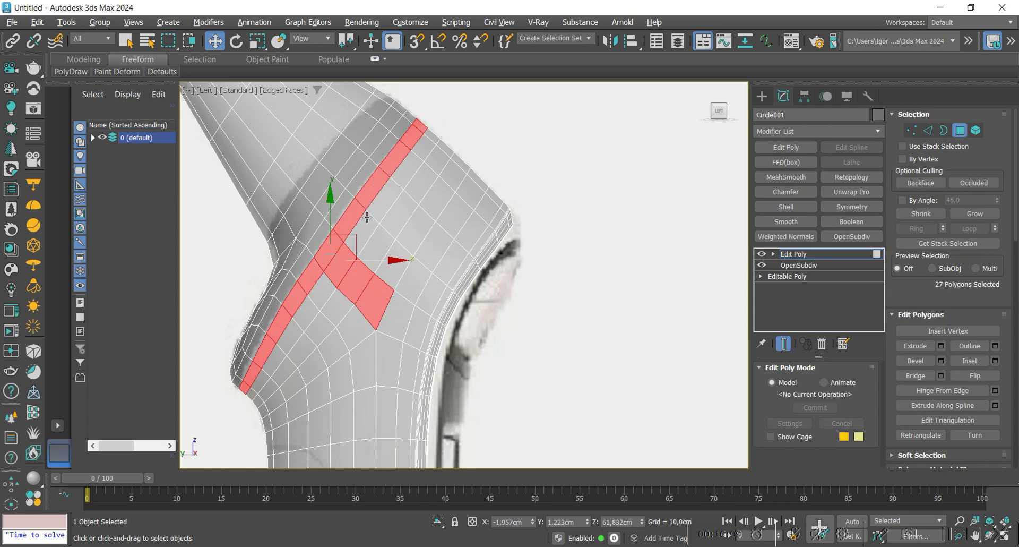
pyautogui.hotkey('ctrl', 'z')
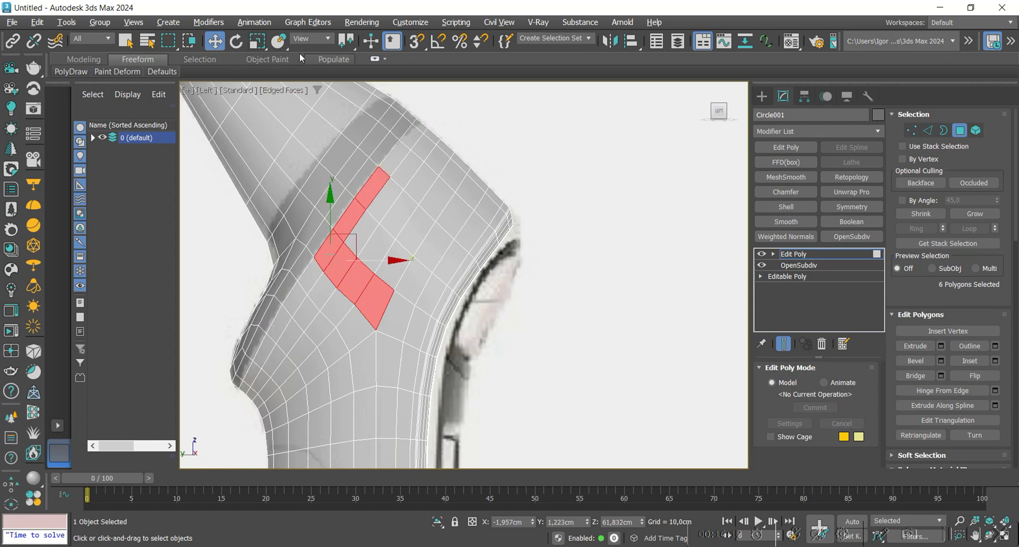
# Add the rest of the head's back area and the strip down the back of the handle to the selection with a lasso region
pyautogui.moveTo(173, 49); pyautogui.dragTo(175, 103)
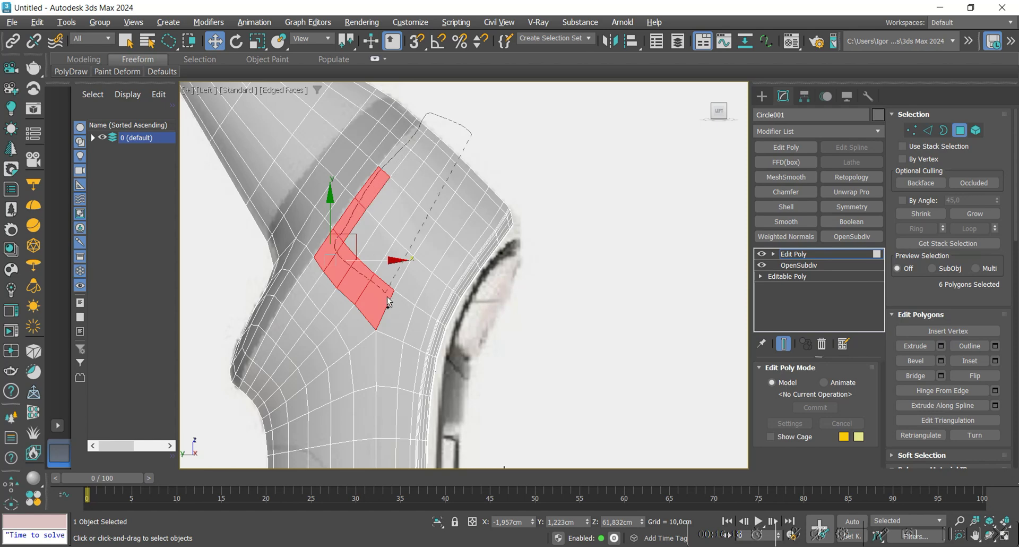
pyautogui.moveTo(514, 245); pyautogui.dragTo(571, 204)
pyautogui.scroll(-2, 516, 312)
pyautogui.moveTo(518, 455); pyautogui.dragTo(456, 242, button='middle')
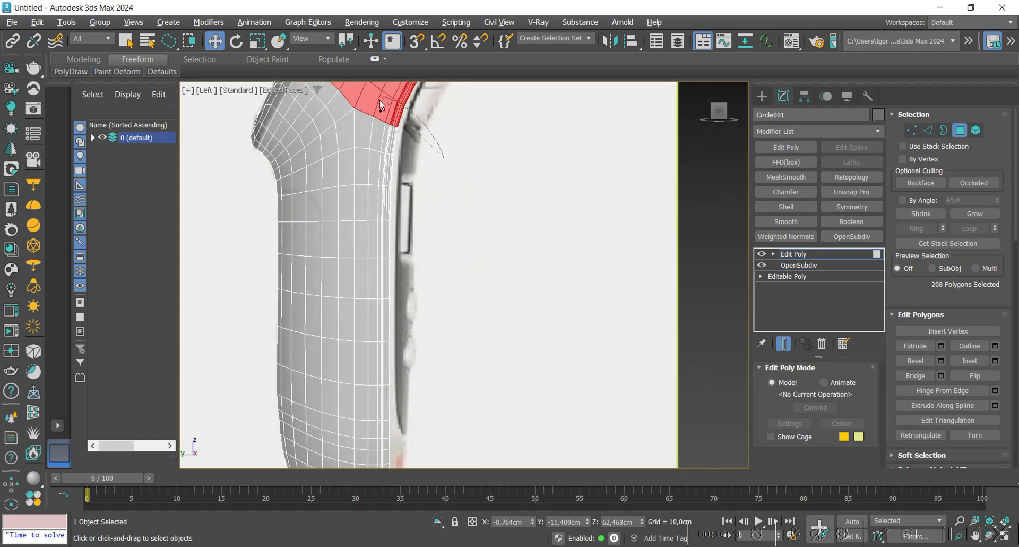
pyautogui.moveTo(358, 247); pyautogui.dragTo(358, 248)
pyautogui.moveTo(469, 387); pyautogui.dragTo(396, 394, button='middle')
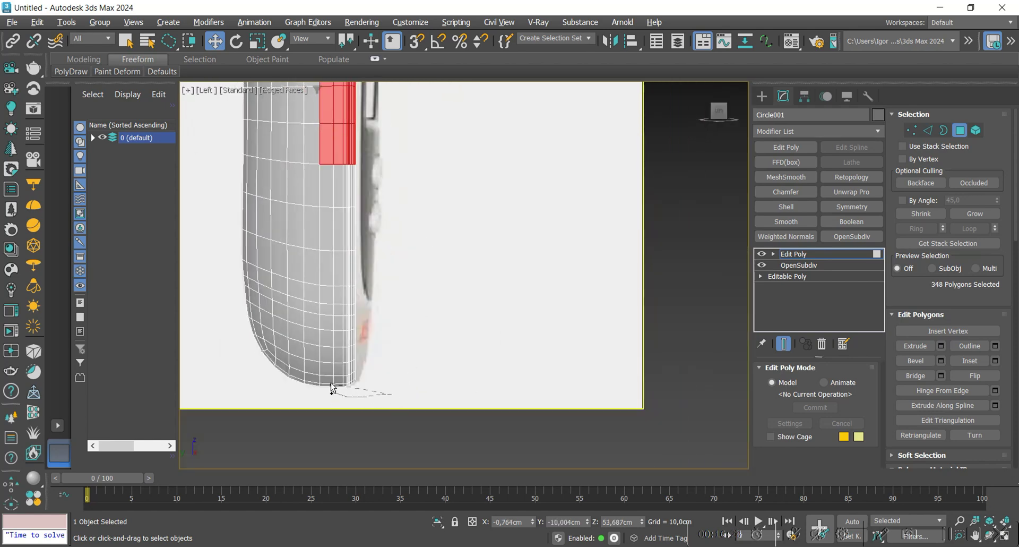
pyautogui.keyDown('ctrl'); pyautogui.moveTo(326, 186); pyautogui.dragTo(327, 147); pyautogui.keyUp('ctrl')
pyautogui.moveTo(405, 200); pyautogui.dragTo(441, 446, button='middle')
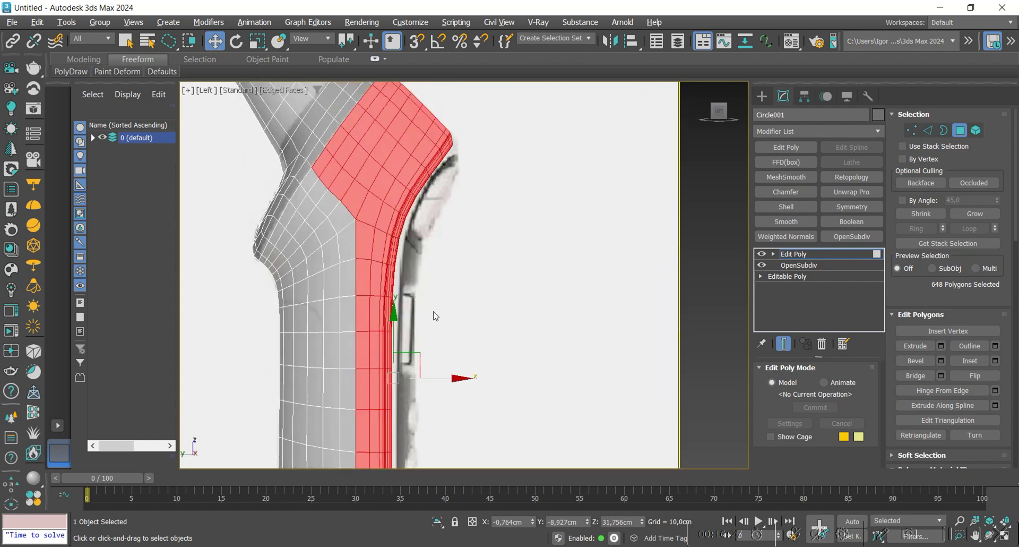
# Show the selected polygons as outlines only and deselect the ones at the panel's inner corner
pyautogui.moveTo(435, 251); pyautogui.dragTo(435, 263, button='middle')
pyautogui.scroll(4, 372, 218)
pyautogui.hotkey('alt', 'x')
pyautogui.press('F3')
pyautogui.press('F3')
pyautogui.press('F2')
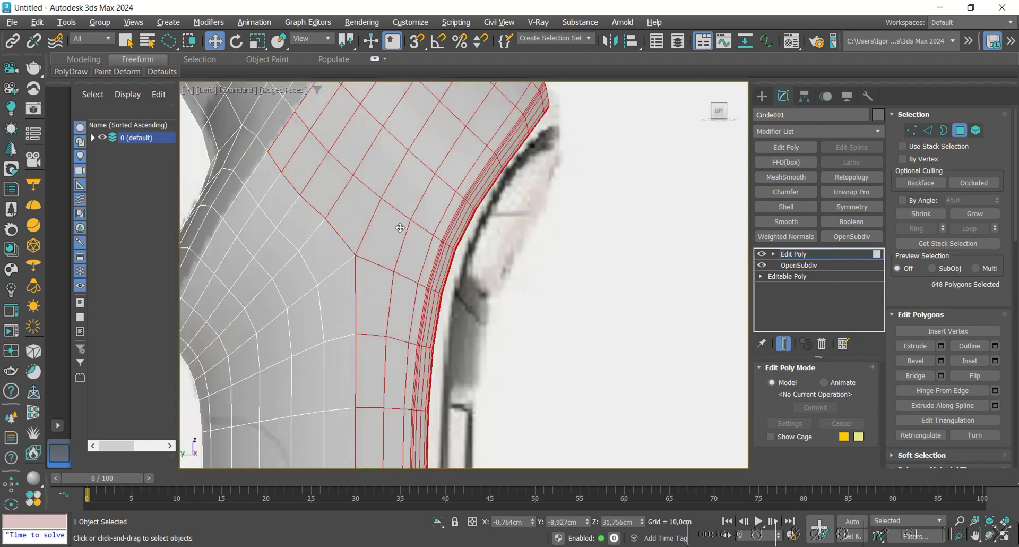
pyautogui.scroll(-4, 340, 218)
pyautogui.scroll(4, 366, 224)
pyautogui.press('F3')
pyautogui.press('F3')
pyautogui.moveTo(336, 263); pyautogui.dragTo(357, 284, button='middle')
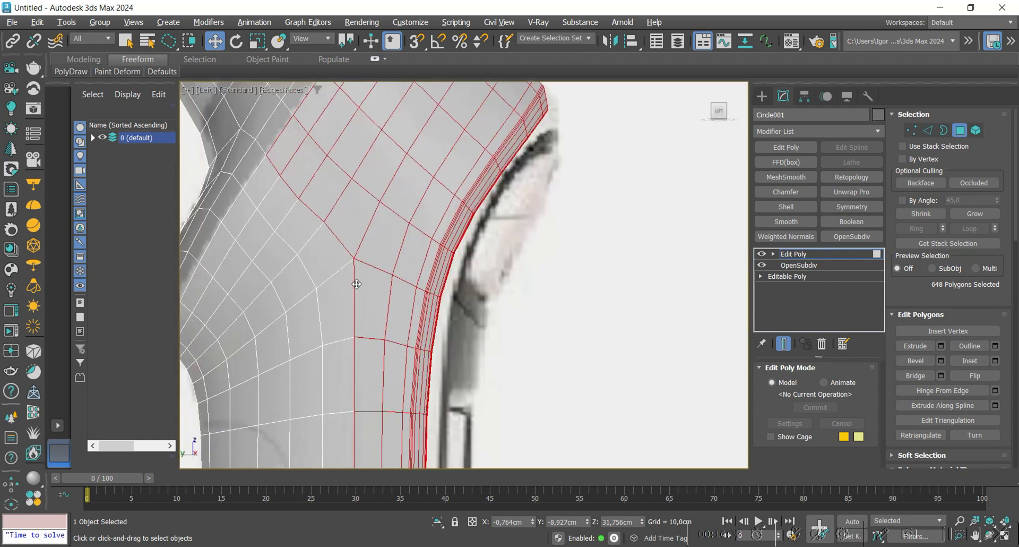
pyautogui.scroll(-2, 368, 228)
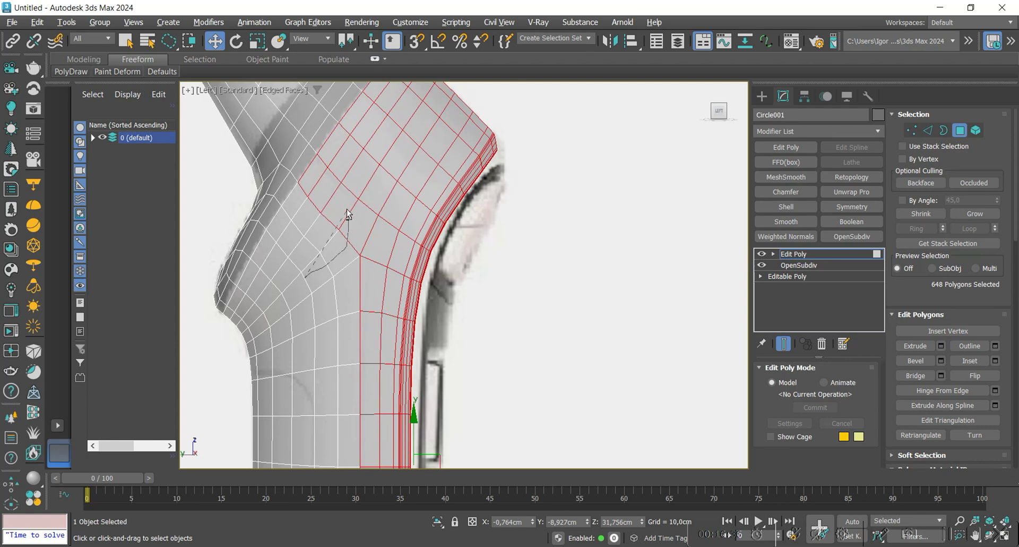
pyautogui.keyDown('alt'); pyautogui.moveTo(348, 215); pyautogui.dragTo(357, 238); pyautogui.keyUp('alt')
pyautogui.scroll(-3, 408, 271)
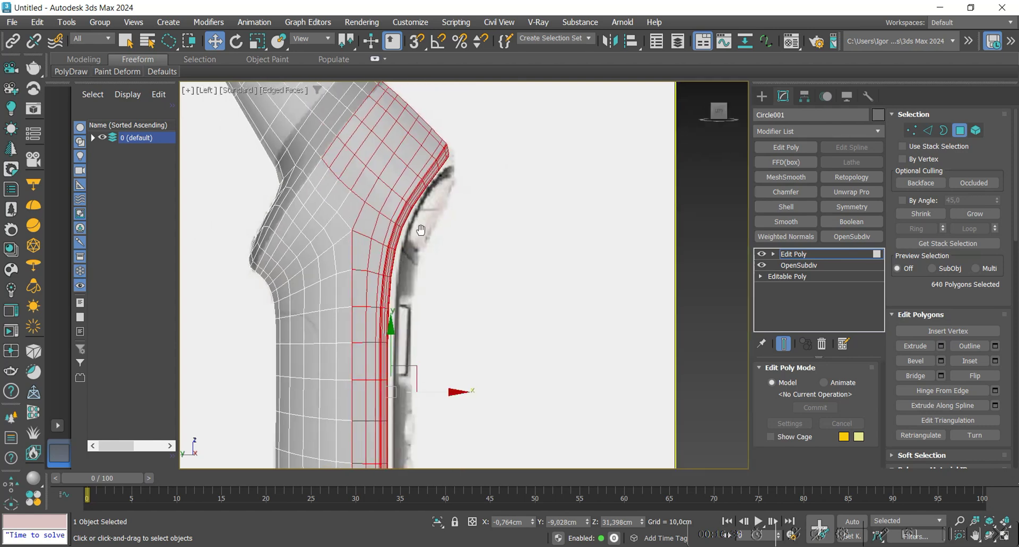
# Detach the selected back-panel polygons from the body as a separate object
pyautogui.scroll(-5, 989, 346)
pyautogui.scroll(-3, 997, 384)
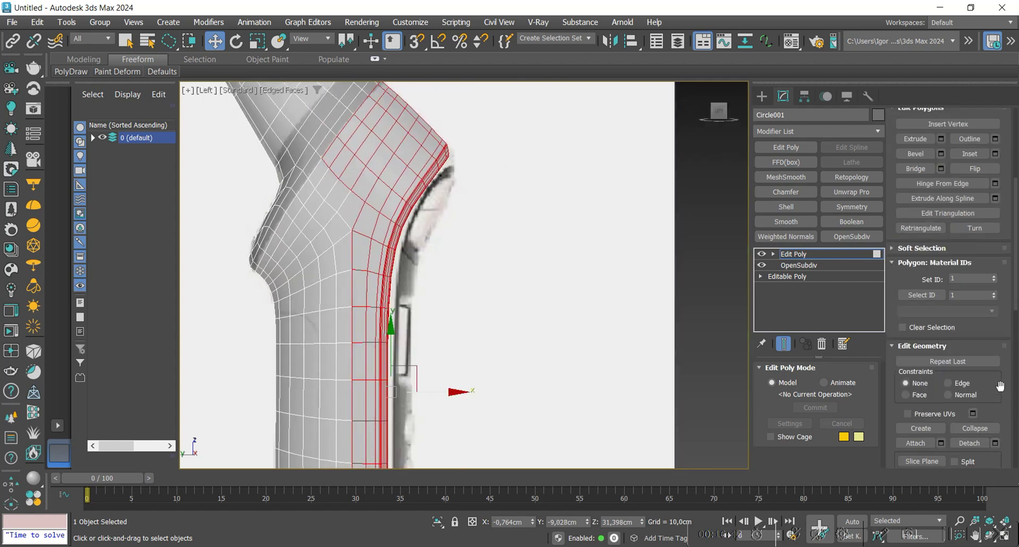
pyautogui.click(996, 444)
pyautogui.click(561, 287)
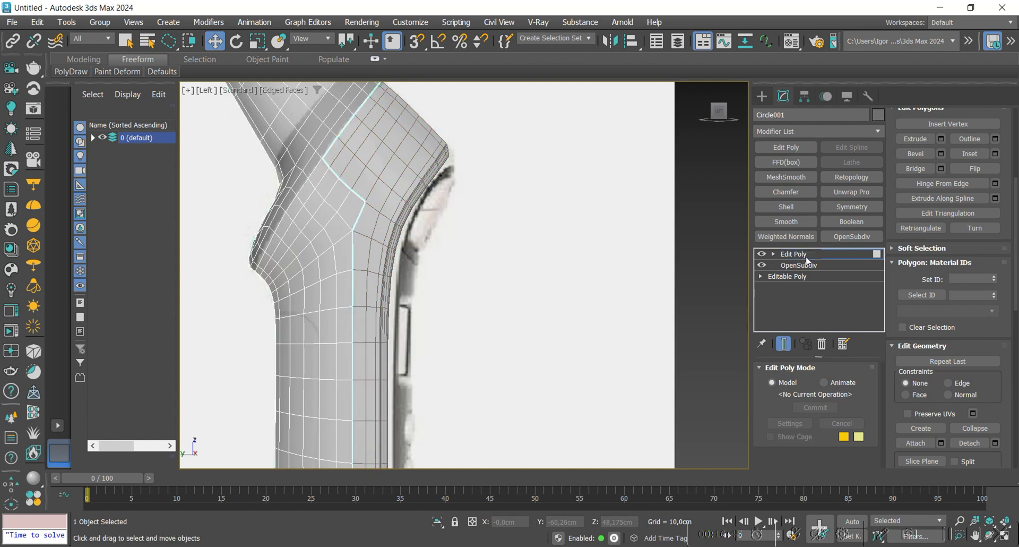
# Isolate the detached back panel together with the reference image and display the panel see-through
pyautogui.click(806, 260)
pyautogui.click(404, 202)
pyautogui.hotkey('alt', 'q')
pyautogui.scroll(2, 358, 200)
pyautogui.moveTo(362, 208); pyautogui.dragTo(368, 216, button='middle')
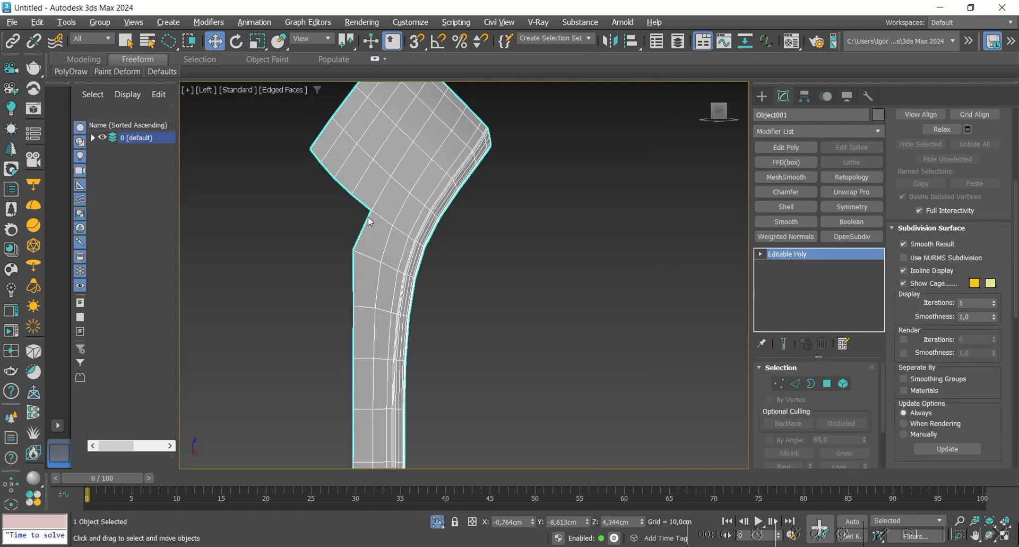
pyautogui.hotkey('alt', 'q')
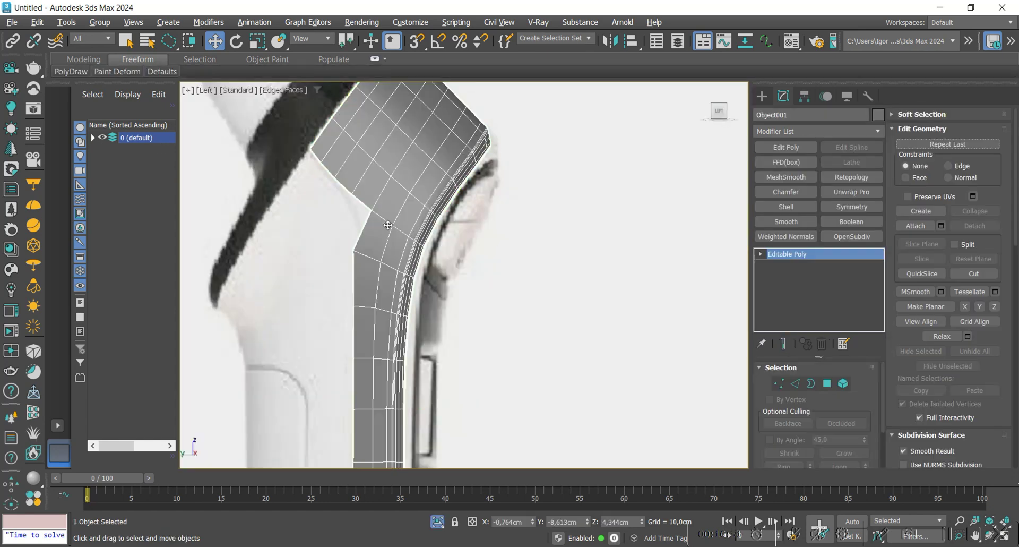
pyautogui.hotkey('alt', 'x')
# Adjust the vertices along the panel's diagonal border and move the inner corner vertex outward to follow the curved reference line
pyautogui.press('1')
pyautogui.scroll(3, 352, 212)
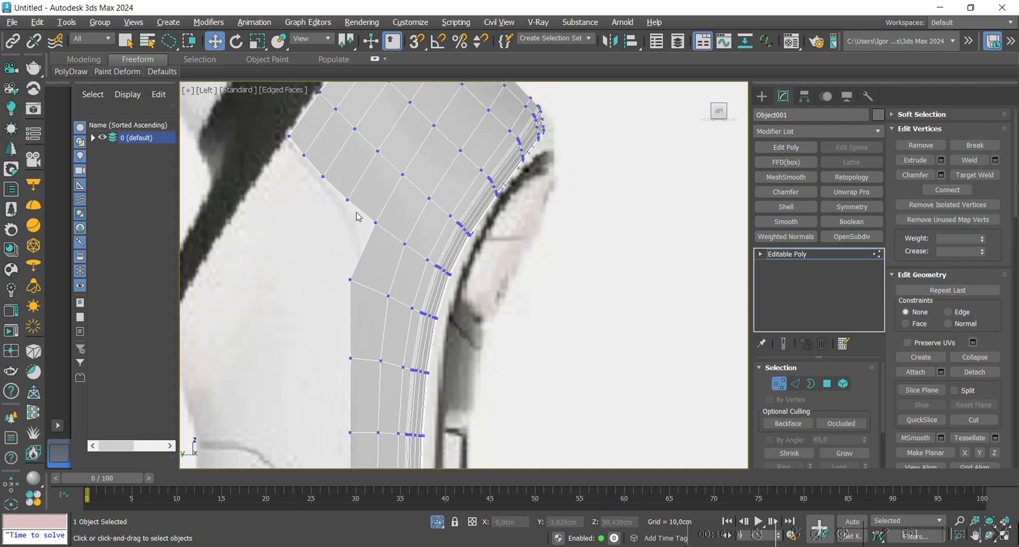
pyautogui.scroll(2, 298, 152)
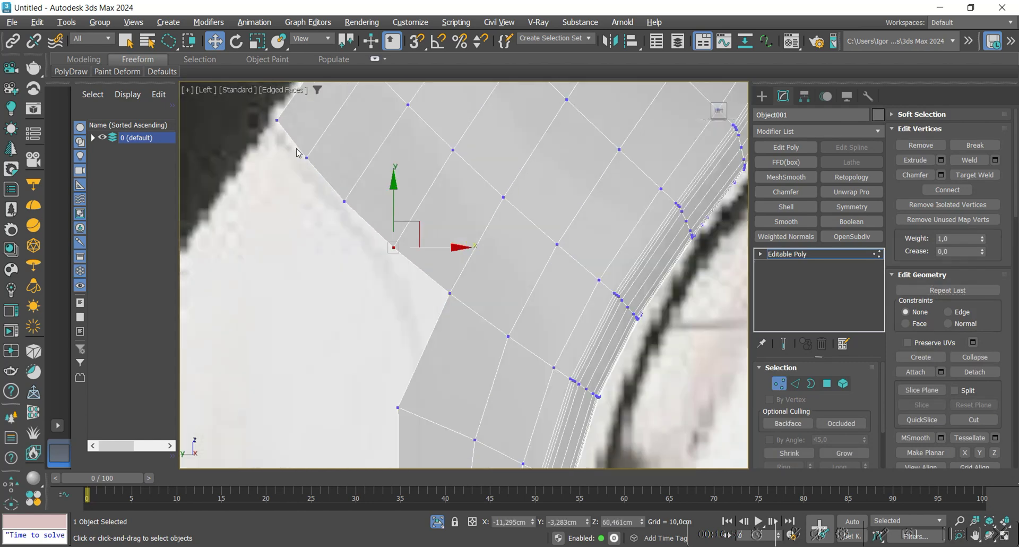
pyautogui.click(278, 121)
pyautogui.moveTo(275, 129); pyautogui.dragTo(276, 165, button='middle')
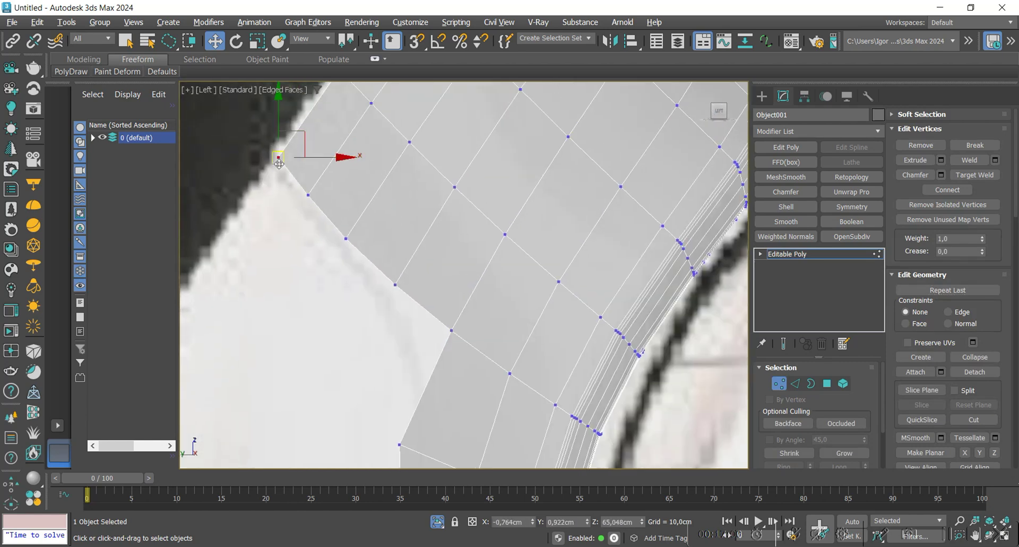
pyautogui.moveTo(276, 164); pyautogui.dragTo(386, 300)
pyautogui.scroll(-2, 410, 276)
pyautogui.click(435, 261)
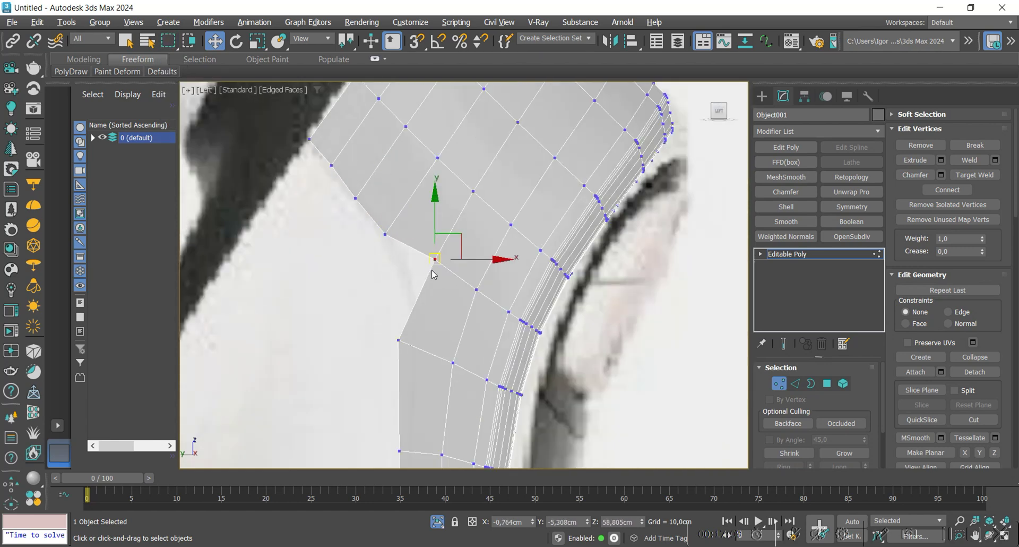
pyautogui.moveTo(434, 264); pyautogui.dragTo(405, 288)
pyautogui.moveTo(442, 308); pyautogui.dragTo(447, 311, button='middle')
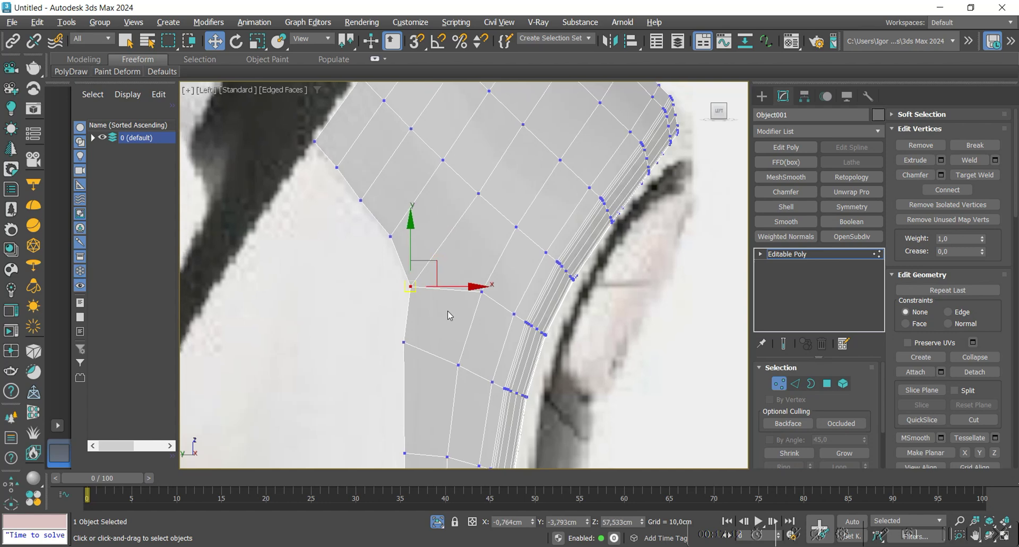
# Remove the two edges that run from the moved inner corner vertex into the panel
pyautogui.press('2')
pyautogui.click(445, 291)
pyautogui.press('BackSpace')
pyautogui.click(445, 240)
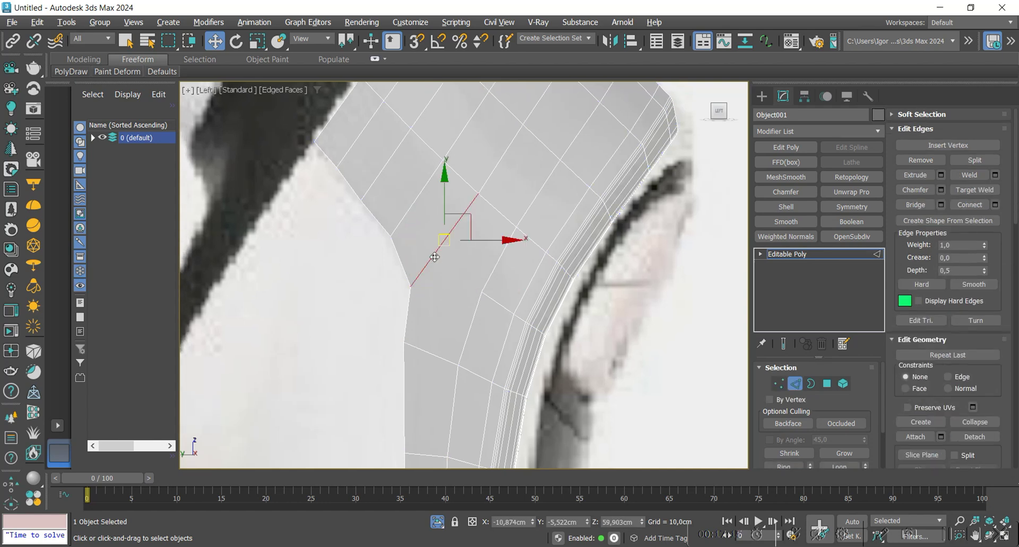
pyautogui.press('BackSpace')
# Lower the border vertex just below the inner corner by about 1.26 cm, using vertex snap to level it with its neighbour
pyautogui.scroll(-3, 434, 280)
pyautogui.press('1')
pyautogui.scroll(2, 427, 294)
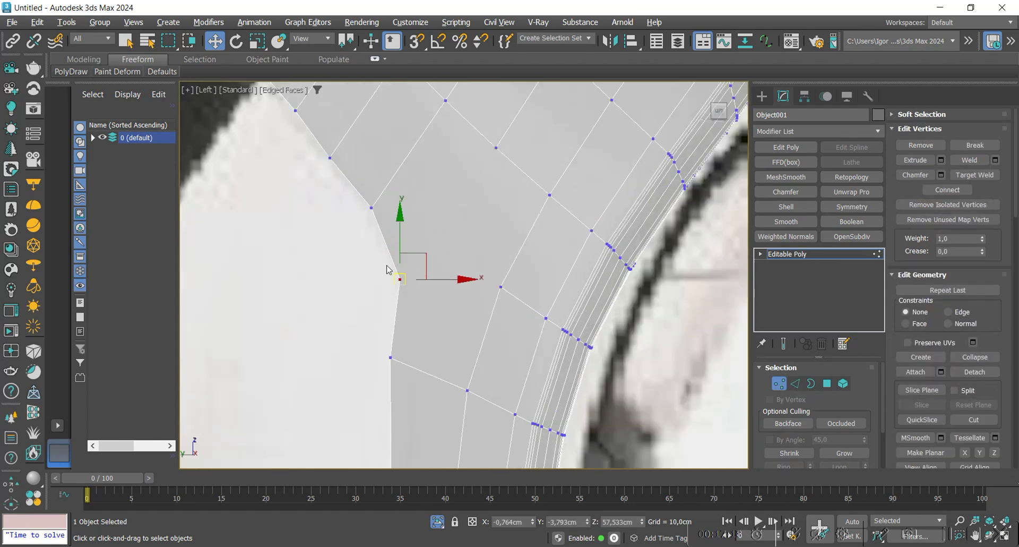
pyautogui.scroll(1, 430, 283)
pyautogui.moveTo(444, 276); pyautogui.dragTo(442, 281, button='middle')
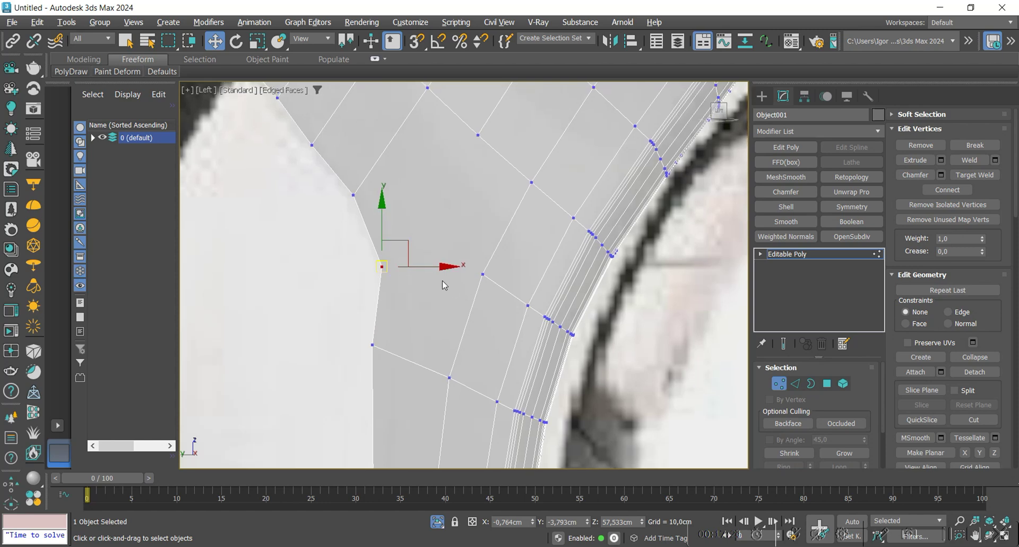
pyautogui.scroll(-2, 393, 273)
pyautogui.click(378, 255)
pyautogui.press('s')
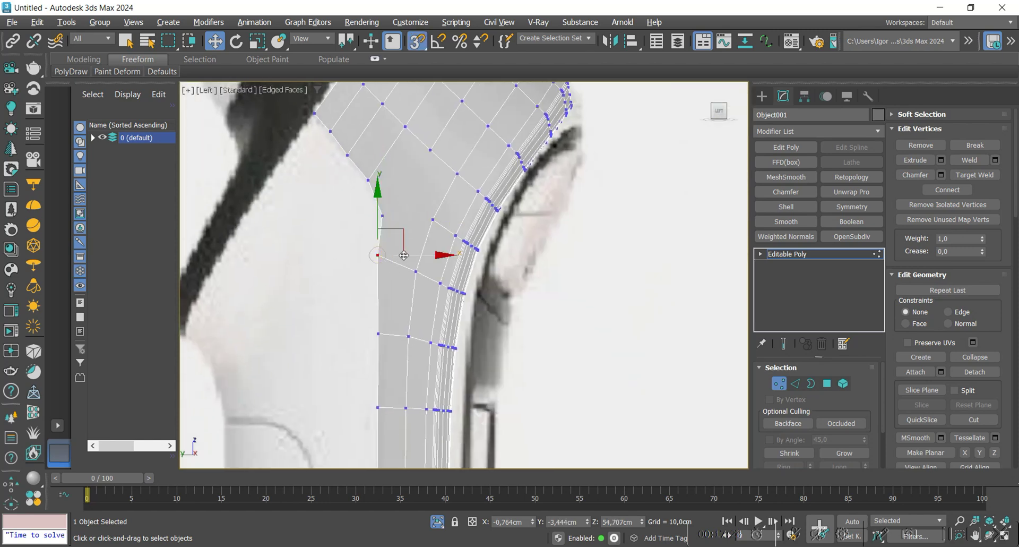
pyautogui.press('s')
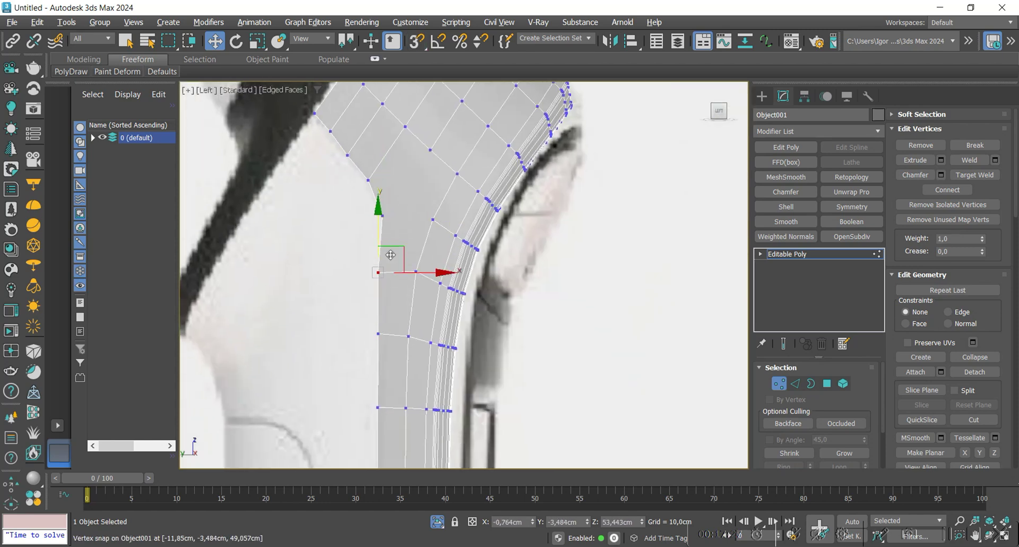
pyautogui.click(400, 291)
pyautogui.scroll(-4, 352, 215)
pyautogui.scroll(-3, 338, 209)
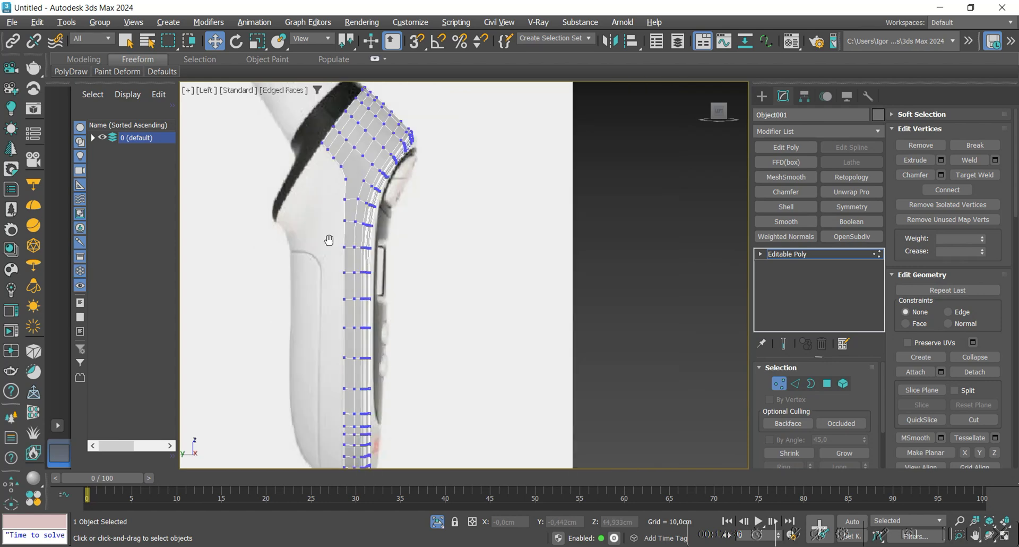
# Make the vertices along the panel's straight vertical border planar on the Z axis
pyautogui.moveTo(337, 431); pyautogui.dragTo(337, 431)
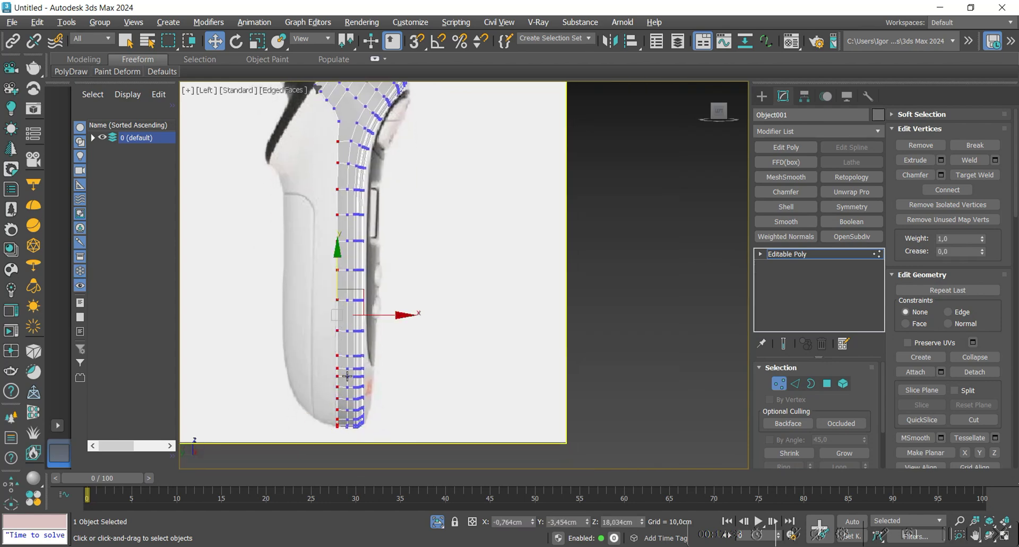
pyautogui.scroll(5, 350, 155)
pyautogui.moveTo(351, 155)
pyautogui.mouseDown(button='middle')
pyautogui.moveTo(357, 196)
pyautogui.moveTo(352, 168)
pyautogui.mouseUp(button='middle')
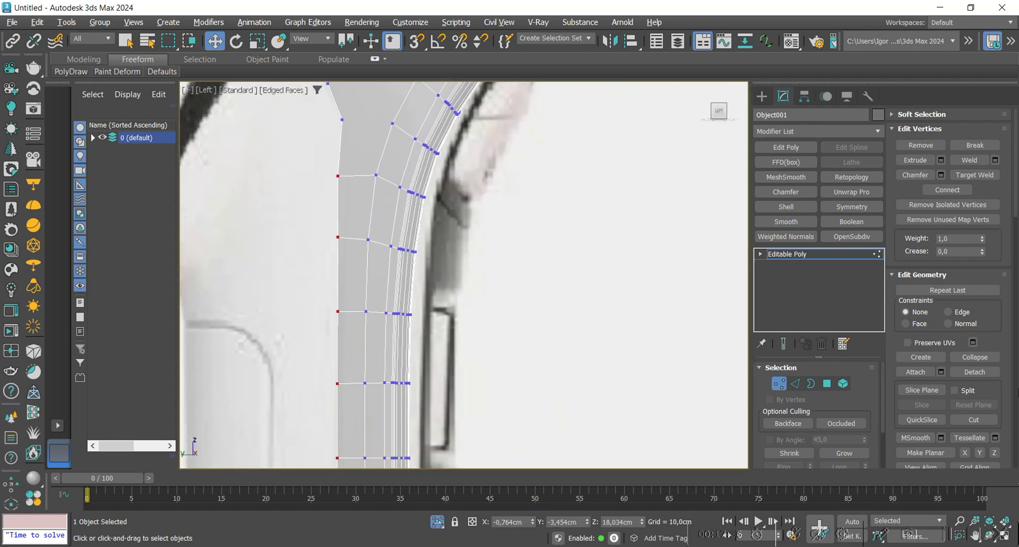
pyautogui.scroll(-1, 972, 425)
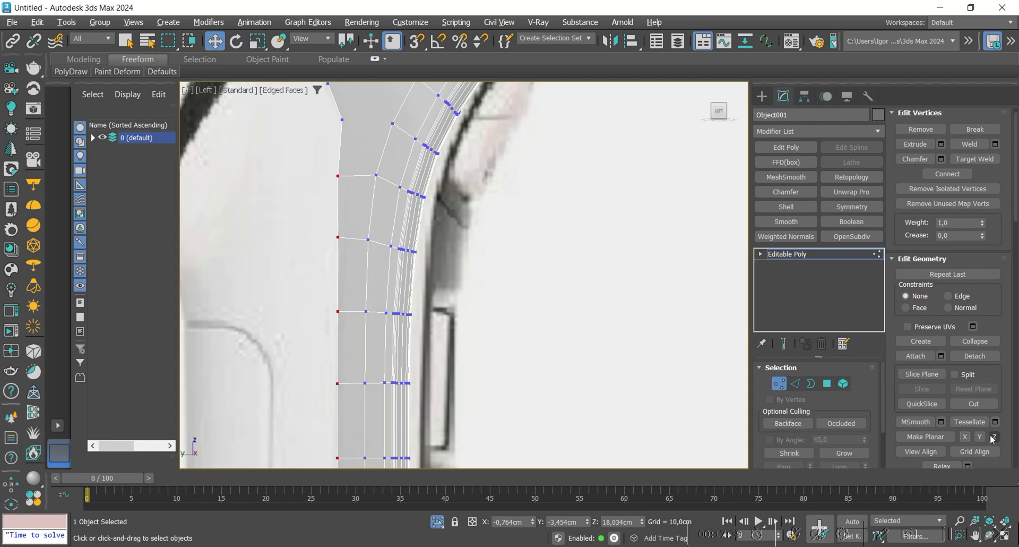
pyautogui.click(993, 438)
# Move the inner corner vertex sideways with vertex snap so it lines up with the straight vertical border
pyautogui.scroll(-3, 377, 175)
pyautogui.moveTo(376, 175); pyautogui.dragTo(367, 143, button='middle')
pyautogui.press('s')
pyautogui.moveTo(408, 388); pyautogui.dragTo(347, 120)
pyautogui.press('s')
pyautogui.scroll(3, 347, 120)
pyautogui.moveTo(353, 125); pyautogui.dragTo(369, 229, button='middle')
# Chamfer the inner corner vertex by about 1.03 cm with 0 segments
pyautogui.click(361, 234)
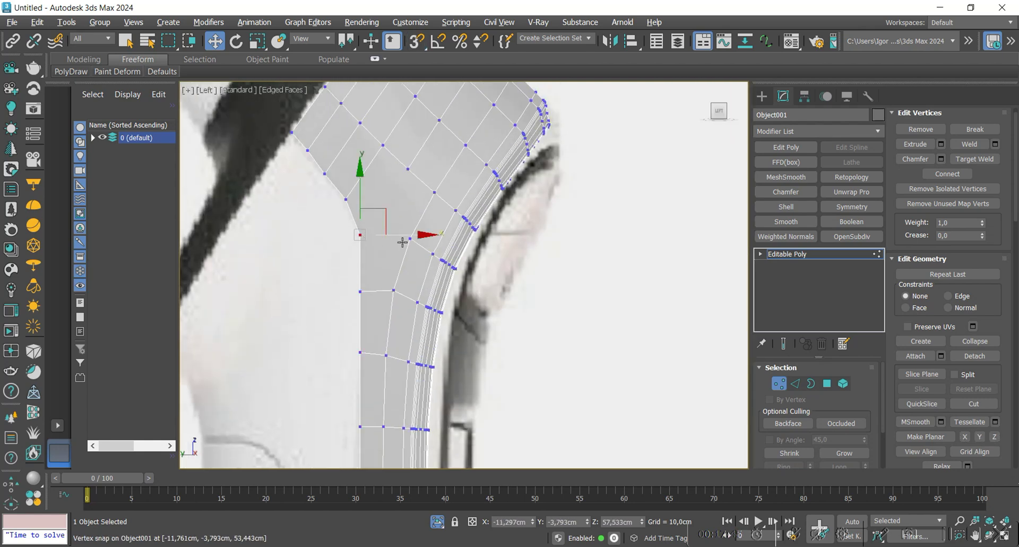
pyautogui.keyDown('ctrl'); pyautogui.click(409, 239); pyautogui.keyUp('ctrl')
pyautogui.hotkey('ctrl', 'z')
pyautogui.hotkey('ctrl', 'shift', 'c')
pyautogui.moveTo(526, 315); pyautogui.dragTo(499, 313, button='middle')
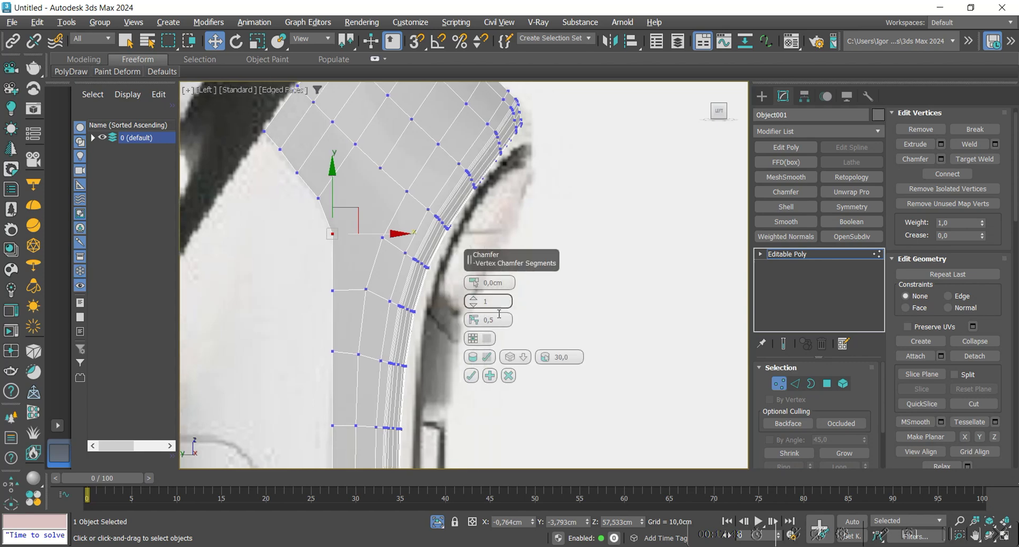
pyautogui.click(475, 306)
pyautogui.moveTo(473, 283); pyautogui.dragTo(472, 265)
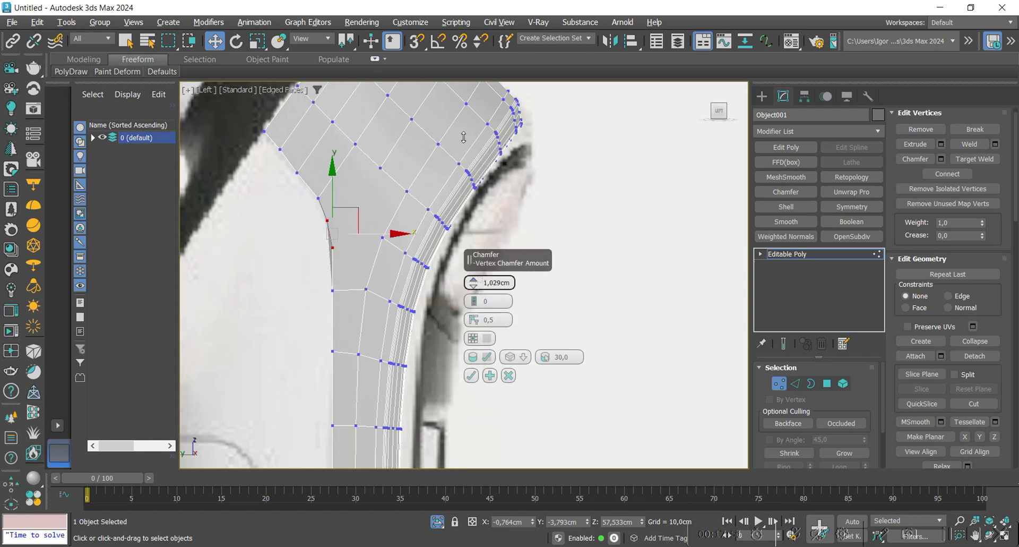
pyautogui.click(471, 375)
# Connect the lower and upper chamfered corner vertices to the neighbouring interior vertices with new edges
pyautogui.click(382, 237)
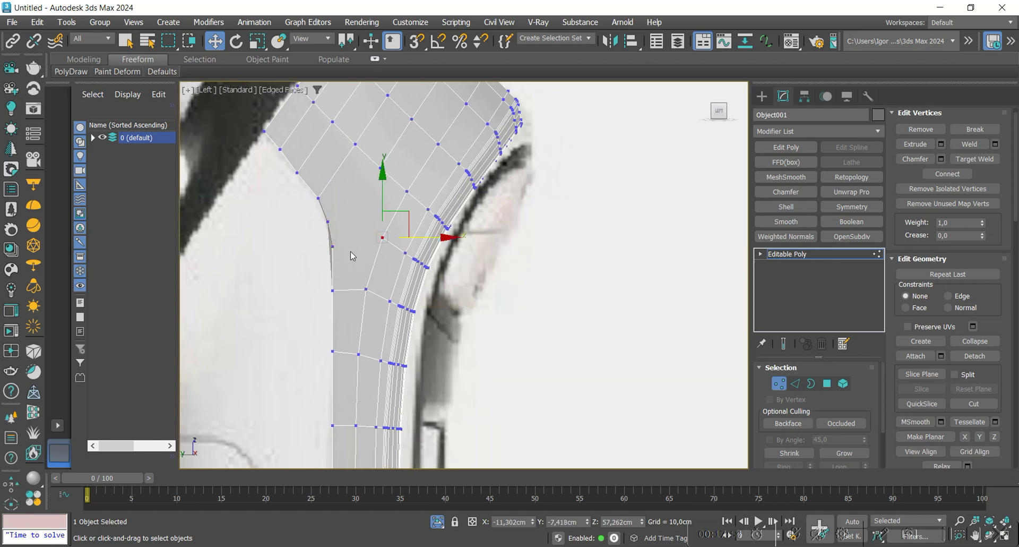
pyautogui.keyDown('ctrl'); pyautogui.click(332, 247); pyautogui.keyUp('ctrl')
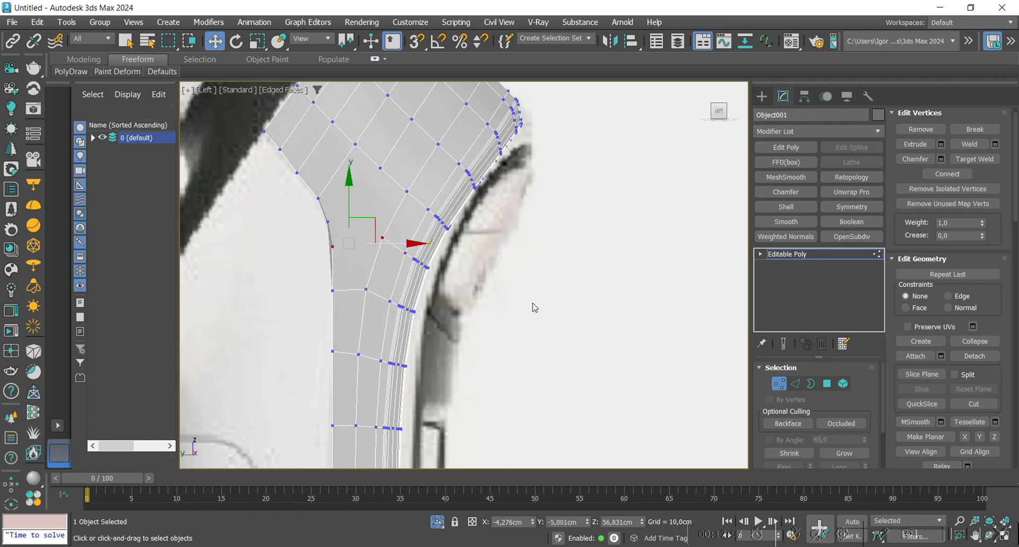
pyautogui.scroll(2, 375, 250)
pyautogui.click(310, 220)
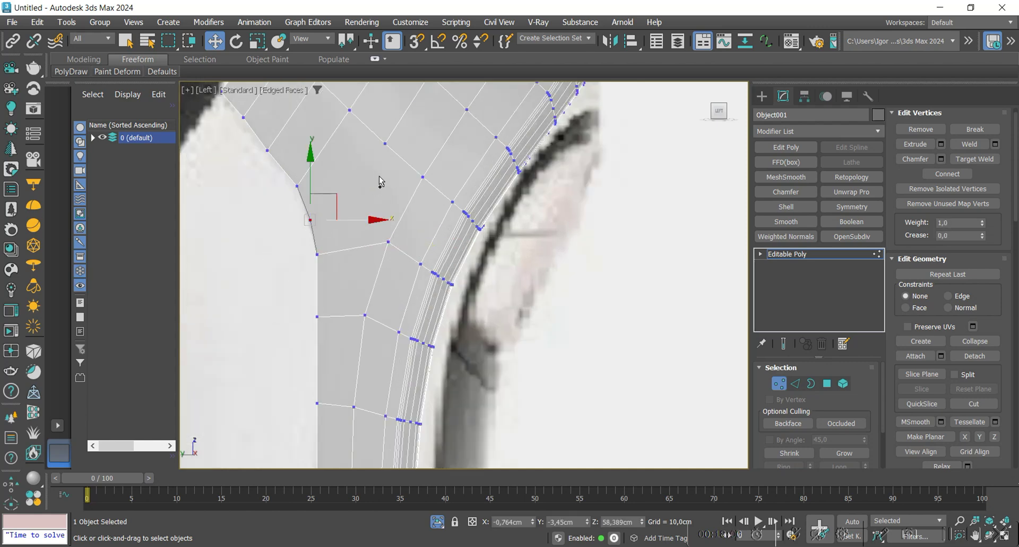
pyautogui.keyDown('ctrl'); pyautogui.click(385, 143); pyautogui.keyUp('ctrl')
pyautogui.click(373, 210)
# Insert an edge loop parallel to the diagonal border and connect its lowest vertex to the interior vertex beside the corner
pyautogui.moveTo(374, 211); pyautogui.dragTo(387, 238, button='middle')
pyautogui.hotkey('alt', '1')
pyautogui.click(358, 212)
pyautogui.rightClick(358, 214)
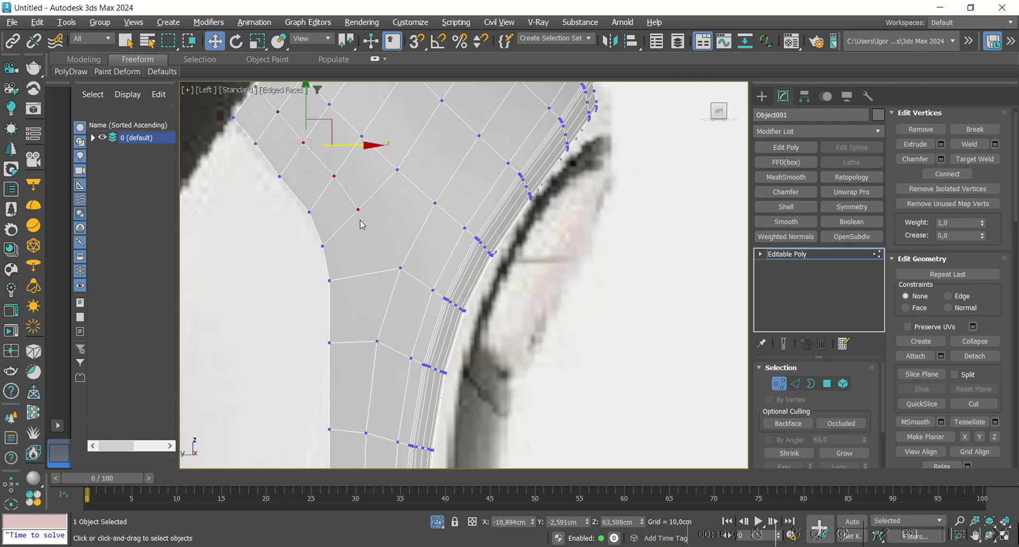
pyautogui.click(358, 209)
pyautogui.keyDown('ctrl'); pyautogui.click(400, 267); pyautogui.keyUp('ctrl')
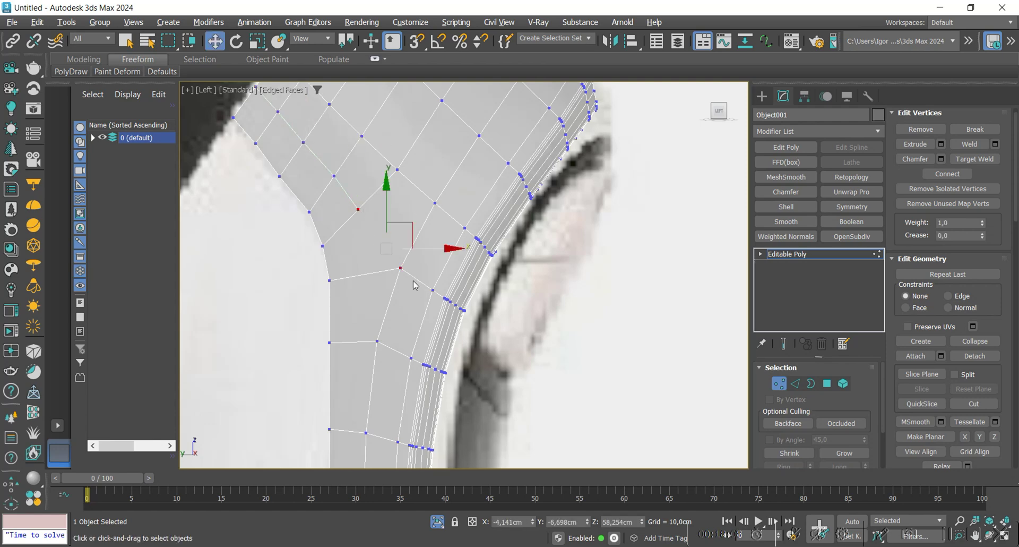
pyautogui.click(592, 326)
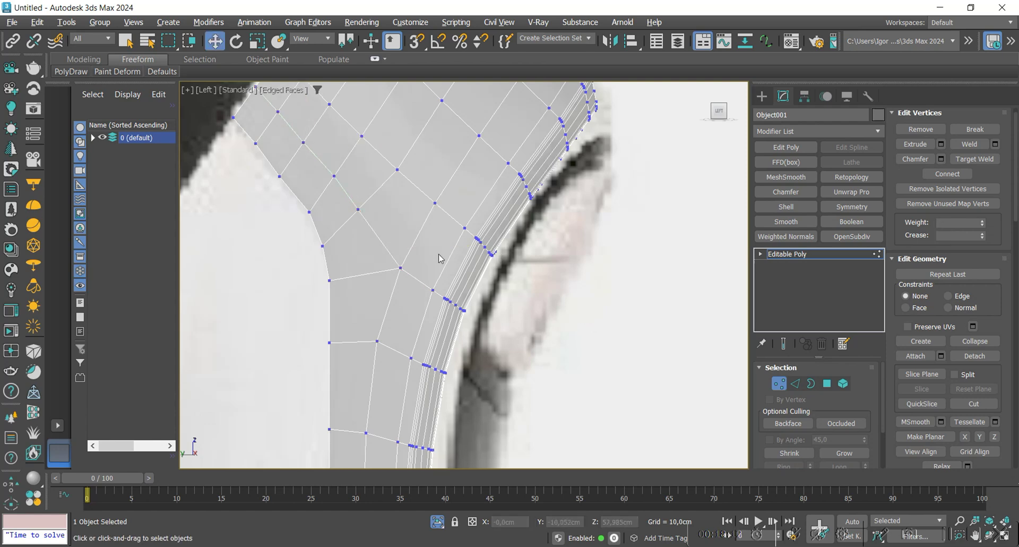
# In wireframe display, nudge two border vertices on the diagonal side to smooth the curve towards the inner corner
pyautogui.moveTo(391, 255); pyautogui.dragTo(389, 234, button='middle')
pyautogui.scroll(-3, 392, 234)
pyautogui.press('1')
pyautogui.press('F3')
pyautogui.moveTo(345, 199); pyautogui.dragTo(365, 235, button='middle')
pyautogui.press('F3')
pyautogui.scroll(3, 336, 212)
pyautogui.press('F3')
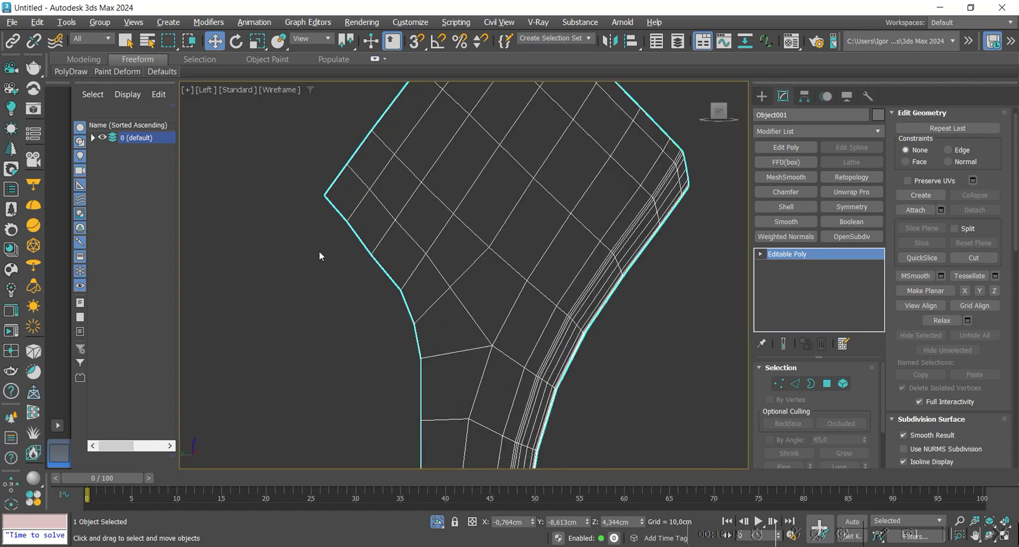
pyautogui.press('1')
pyautogui.scroll(2, 342, 230)
pyautogui.click(349, 214)
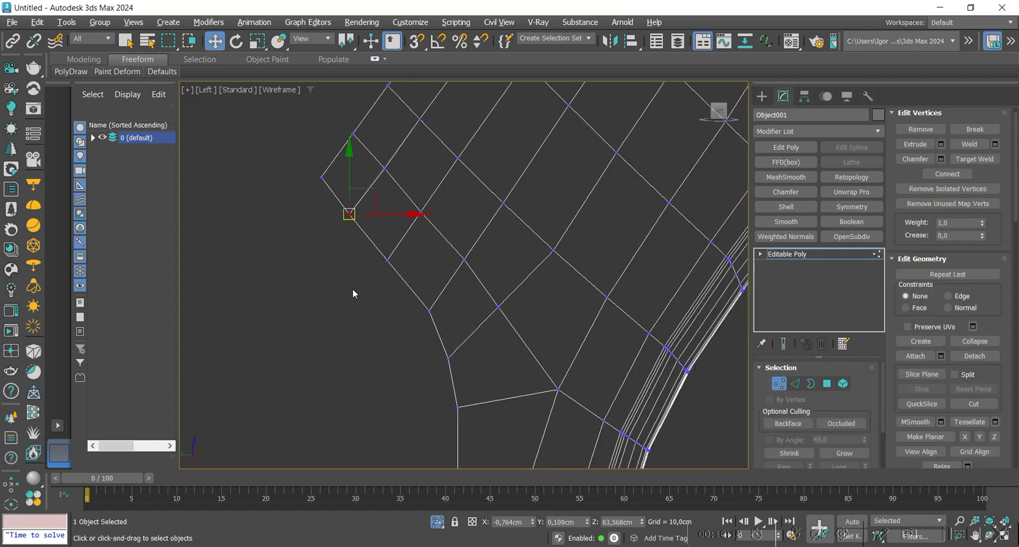
pyautogui.moveTo(354, 289); pyautogui.dragTo(399, 255)
pyautogui.moveTo(387, 260); pyautogui.dragTo(390, 257)
pyautogui.click(346, 215)
pyautogui.moveTo(346, 215); pyautogui.dragTo(346, 216)
# Finish vertex editing on the back panel, bring back the hidden objects in shaded display and select the main body
pyautogui.scroll(-2, 346, 215)
pyautogui.moveTo(400, 294); pyautogui.dragTo(400, 211, button='middle')
pyautogui.press('F3')
pyautogui.press('F3')
pyautogui.scroll(-6, 398, 207)
pyautogui.press('1')
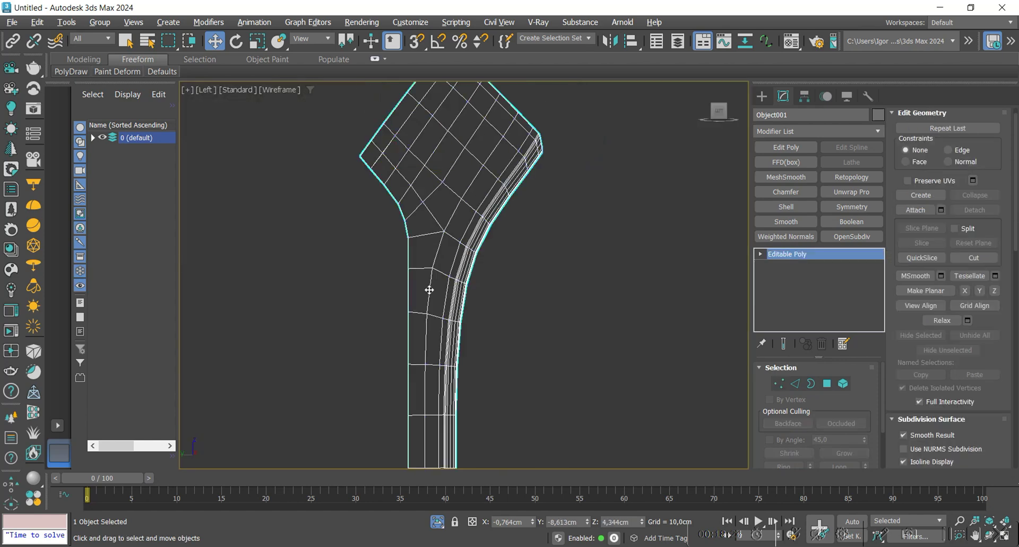
pyautogui.press('F3')
pyautogui.hotkey('alt', 'q')
pyautogui.hotkey('alt', 'q')
pyautogui.click(396, 203)
pyautogui.moveTo(452, 255); pyautogui.dragTo(441, 226, button='middle')
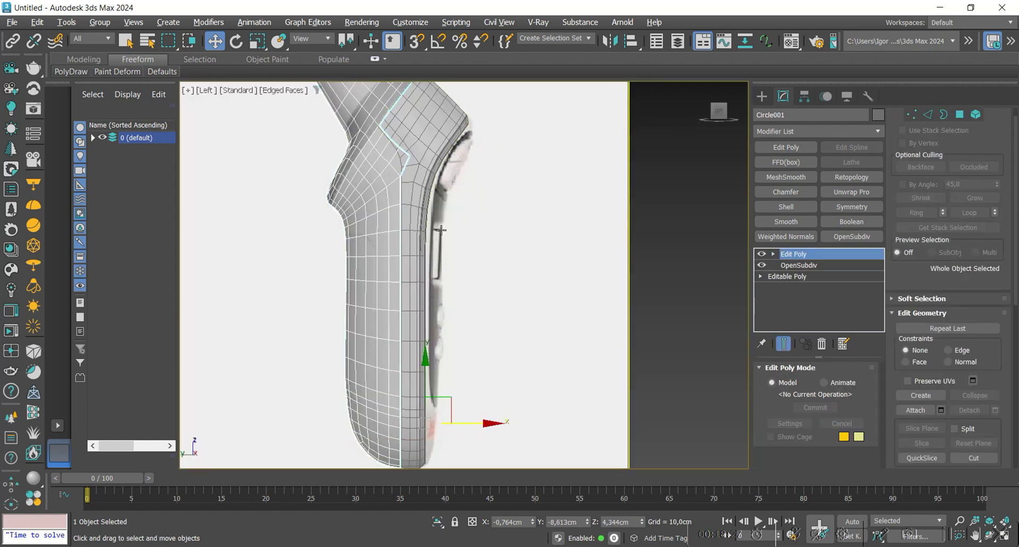
# Select the main body's vertical strip of handle polygons that runs beside the back panel
pyautogui.click(958, 116)
pyautogui.moveTo(481, 343); pyautogui.dragTo(476, 297, button='middle')
pyautogui.scroll(4, 369, 356)
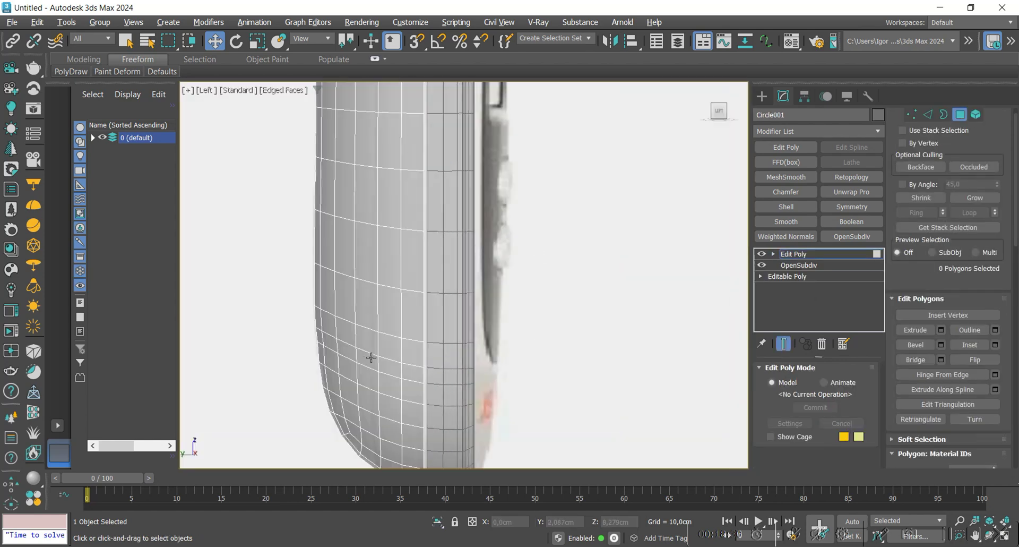
pyautogui.moveTo(406, 379); pyautogui.dragTo(383, 320, button='middle')
pyautogui.scroll(-2, 440, 429)
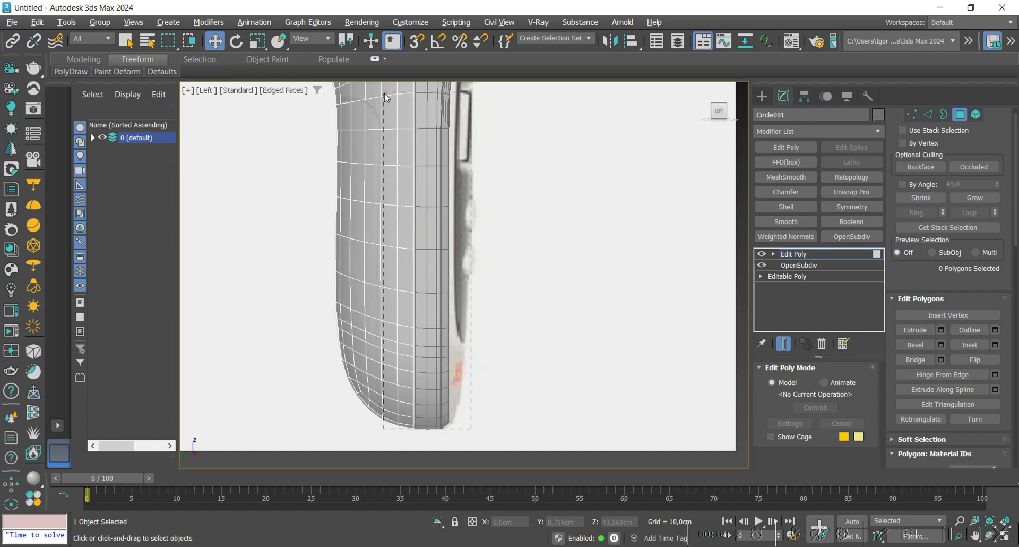
pyautogui.moveTo(385, 95); pyautogui.dragTo(385, 94)
pyautogui.moveTo(389, 120); pyautogui.dragTo(384, 271, button='middle')
pyautogui.scroll(2, 340, 233)
# Add the polygons of the handle's widened upper area up to the diagonal border to the selection and shade the selected faces
pyautogui.keyDown('ctrl'); pyautogui.moveTo(430, 232); pyautogui.dragTo(437, 188); pyautogui.keyUp('ctrl')
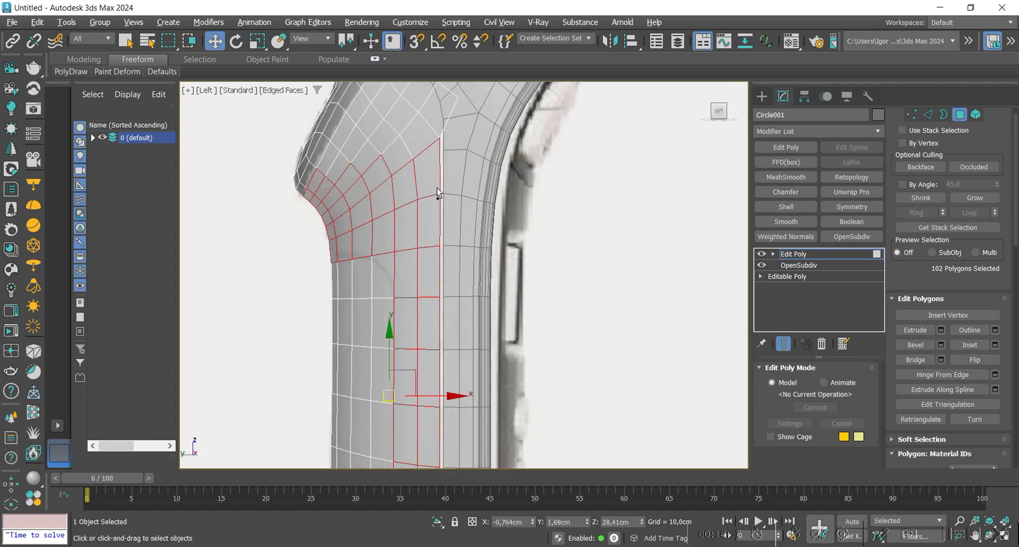
pyautogui.moveTo(350, 188); pyautogui.dragTo(332, 282, button='middle')
pyautogui.keyDown('ctrl'); pyautogui.moveTo(378, 171); pyautogui.dragTo(377, 168); pyautogui.keyUp('ctrl')
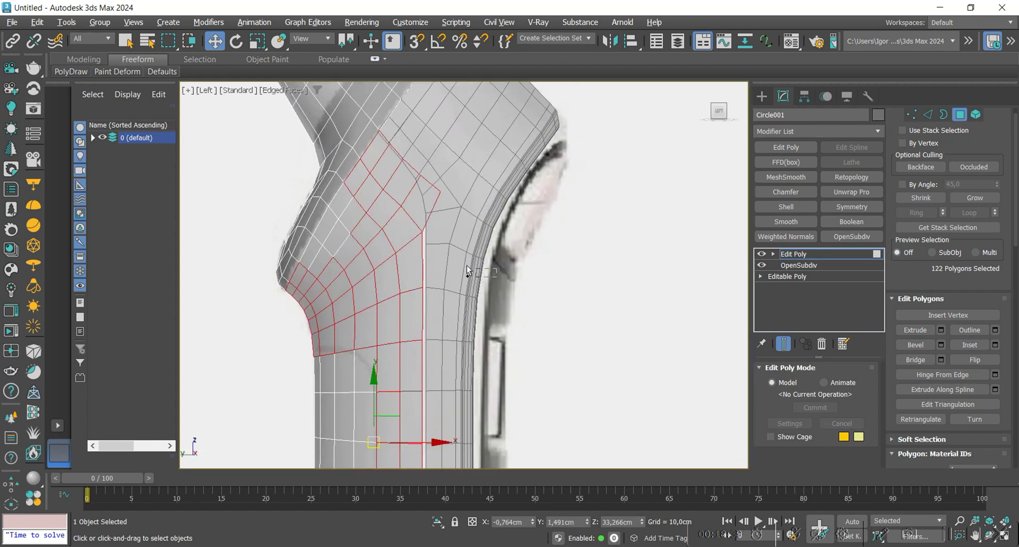
pyautogui.keyDown('ctrl'); pyautogui.moveTo(315, 250); pyautogui.dragTo(316, 252); pyautogui.keyUp('ctrl')
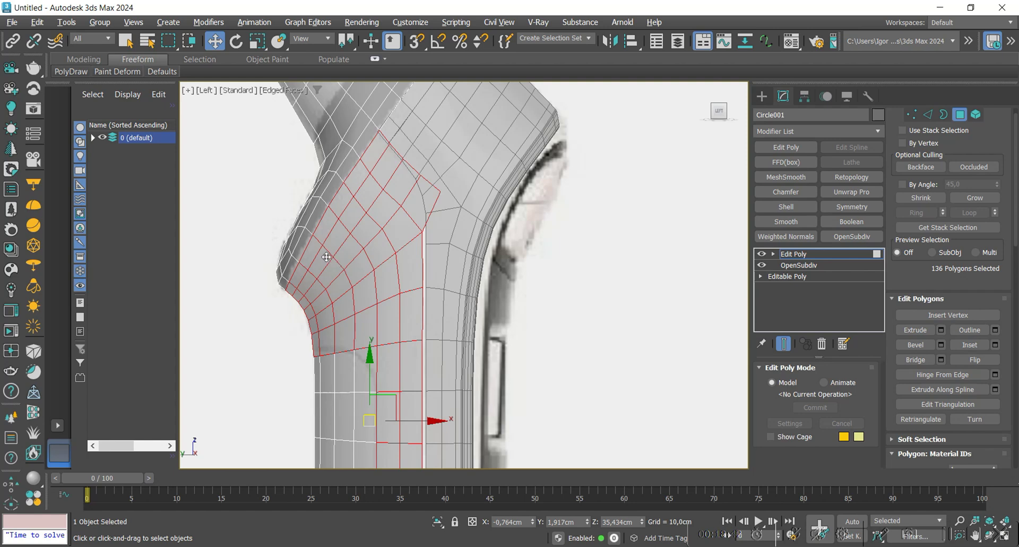
pyautogui.press('F2')
pyautogui.scroll(-3, 387, 200)
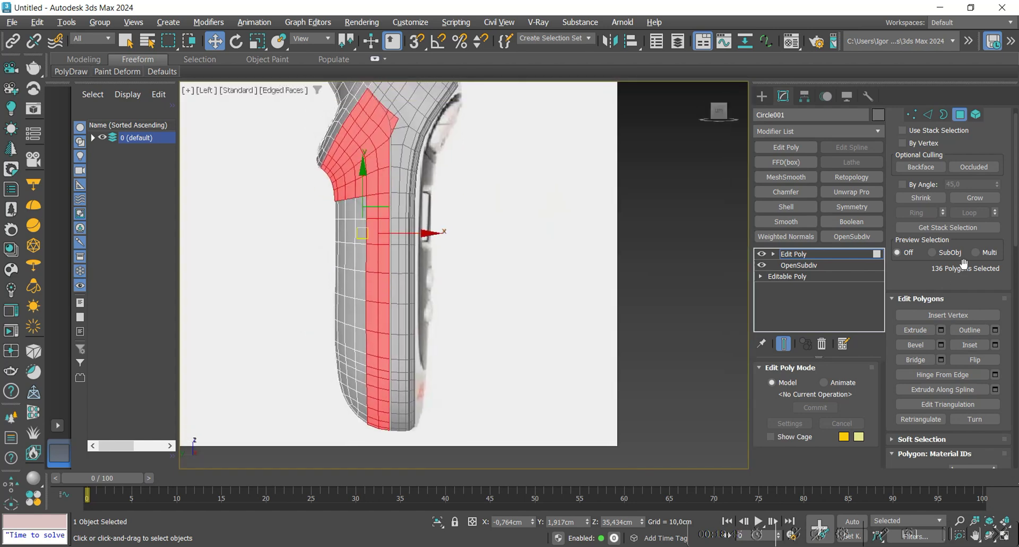
# Detach the selected polygons from the main body as a separate object
pyautogui.scroll(5, 375, 434)
pyautogui.scroll(-4, 375, 434)
pyautogui.scroll(-5, 997, 292)
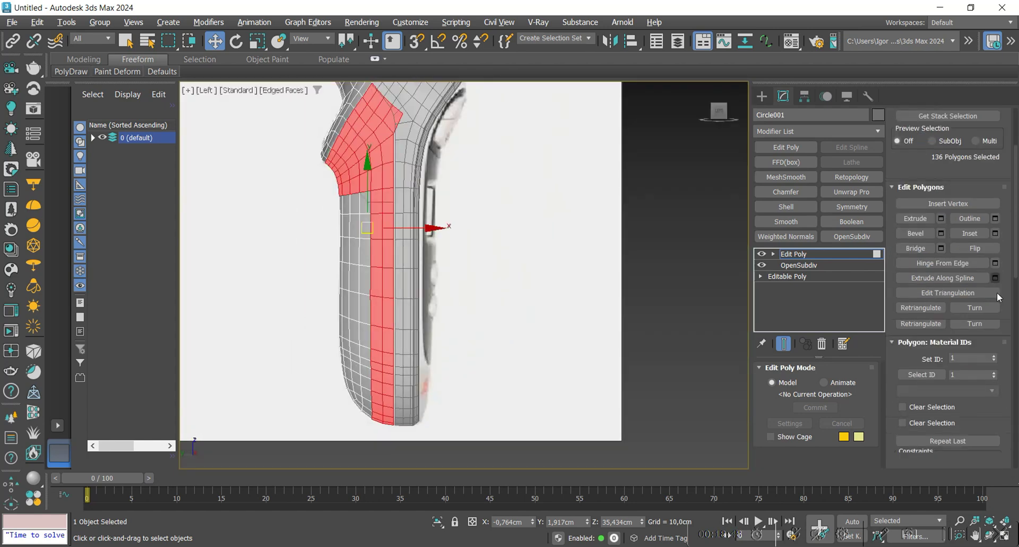
pyautogui.click(970, 411)
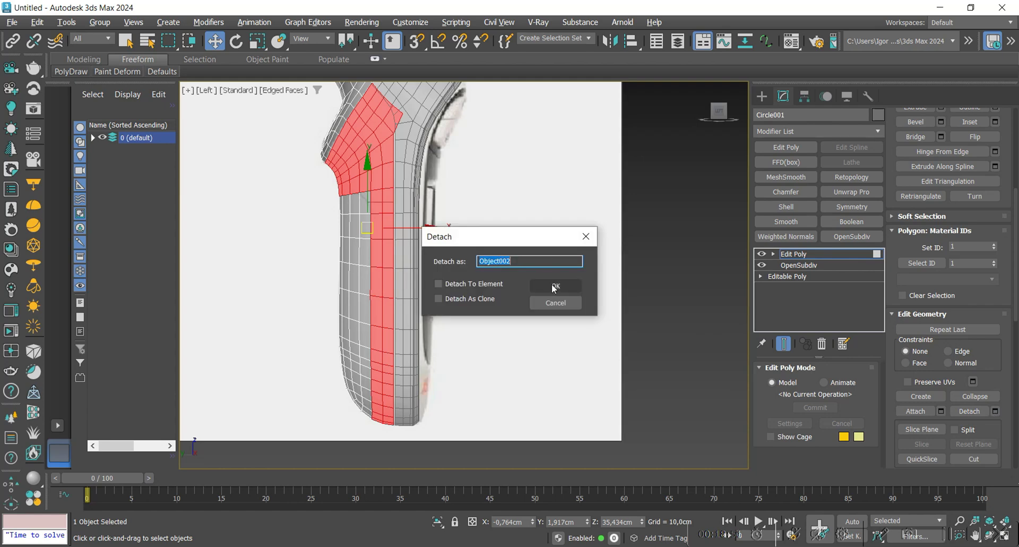
pyautogui.click(561, 297)
pyautogui.click(793, 255)
# Isolate the newly detached side panel together with the back panel and the reference image
pyautogui.click(391, 182)
pyautogui.scroll(3, 422, 121)
pyautogui.moveTo(422, 121); pyautogui.dragTo(460, 223, button='middle')
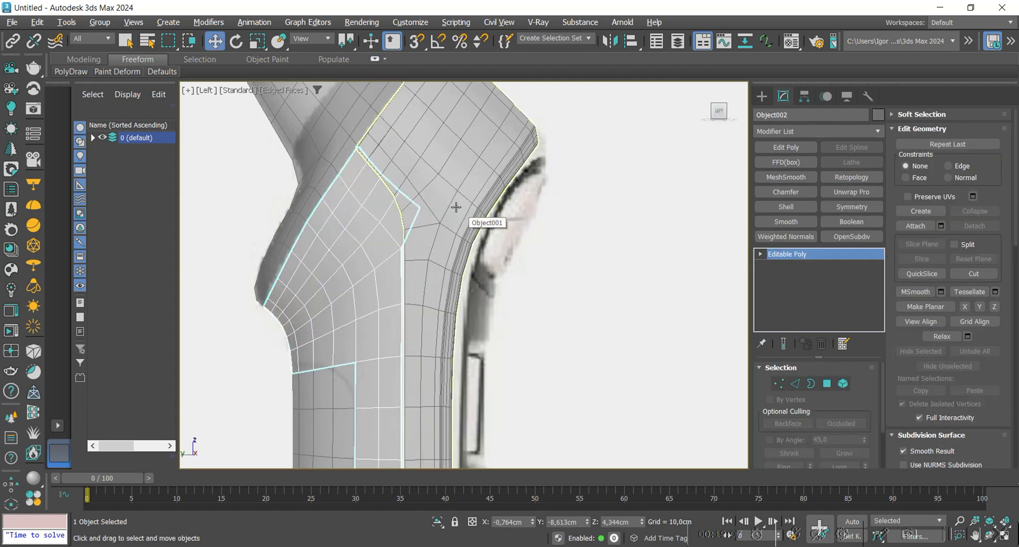
pyautogui.keyDown('ctrl'); pyautogui.click(454, 206); pyautogui.keyUp('ctrl')
pyautogui.hotkey('alt', 'q')
pyautogui.click(397, 238)
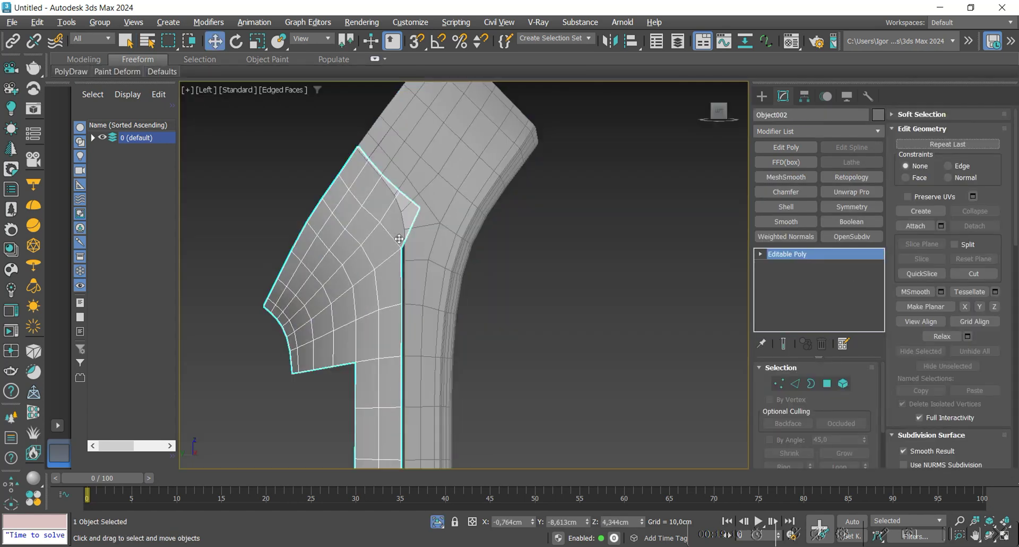
pyautogui.hotkey('alt', 'q')
pyautogui.keyDown('ctrl'); pyautogui.click(446, 233); pyautogui.keyUp('ctrl')
pyautogui.keyDown('ctrl'); pyautogui.click(515, 262); pyautogui.keyUp('ctrl')
pyautogui.hotkey('alt', 'q')
pyautogui.click(378, 266)
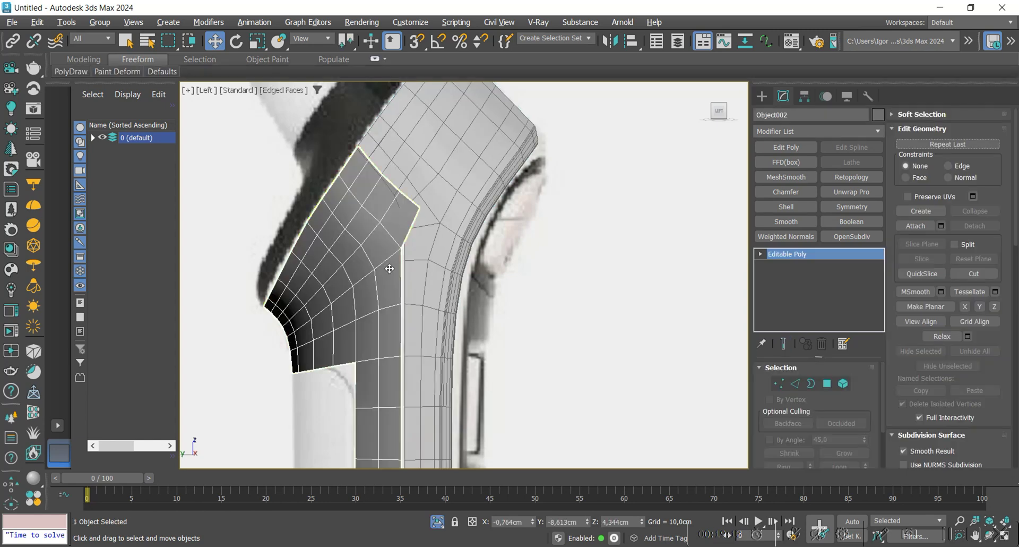
# Move the side panel's four upper vertices along the diagonal border onto the matching points of the back panel's curved edge
pyautogui.press('1')
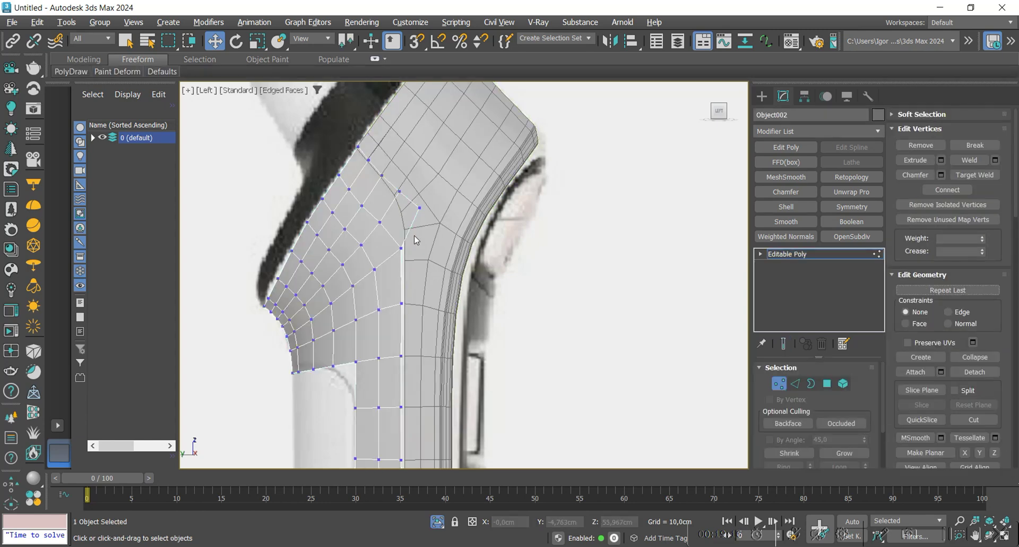
pyautogui.scroll(2, 414, 234)
pyautogui.click(423, 199)
pyautogui.moveTo(427, 217); pyautogui.dragTo(416, 247, button='middle')
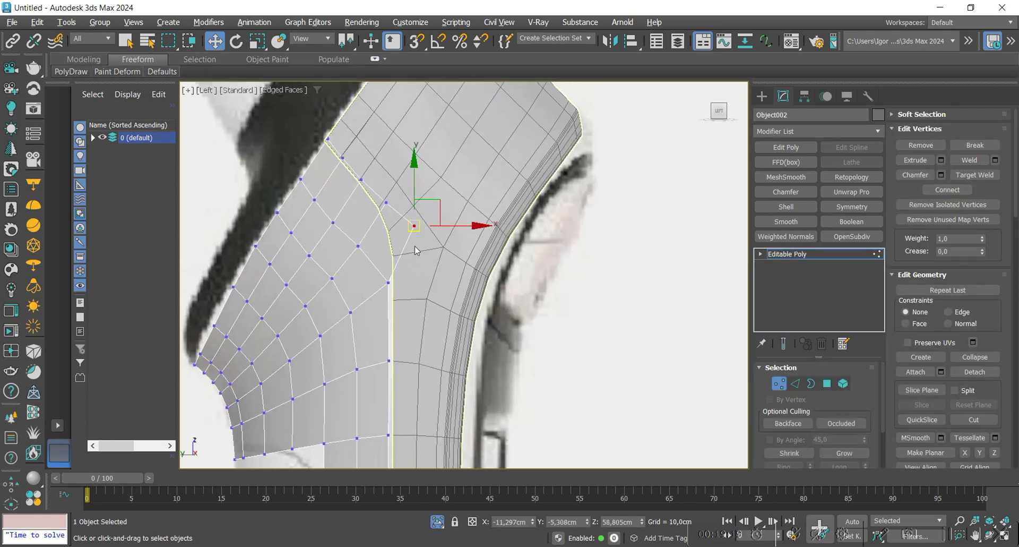
pyautogui.scroll(4, 320, 125)
pyautogui.moveTo(344, 174); pyautogui.dragTo(438, 180, button='middle')
pyautogui.moveTo(438, 176); pyautogui.dragTo(429, 186)
pyautogui.click(478, 232)
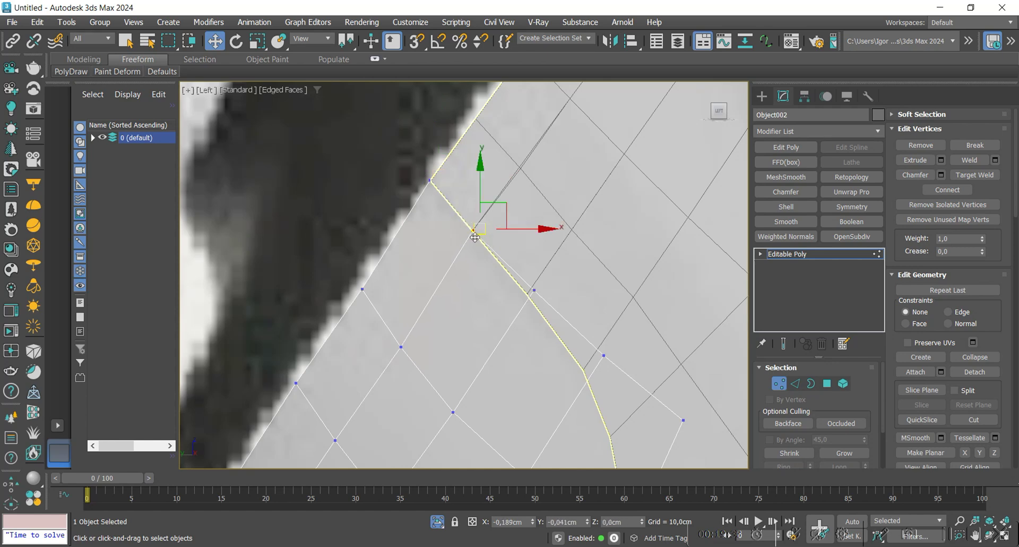
pyautogui.moveTo(528, 281); pyautogui.dragTo(503, 227, button='middle')
pyautogui.click(501, 241)
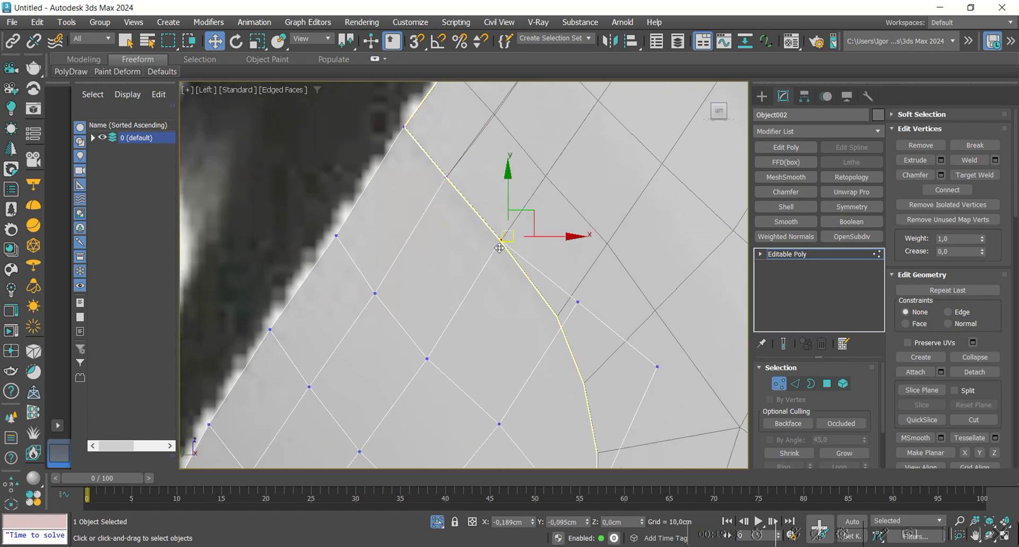
pyautogui.moveTo(557, 317); pyautogui.dragTo(499, 247, button='middle')
pyautogui.click(499, 246)
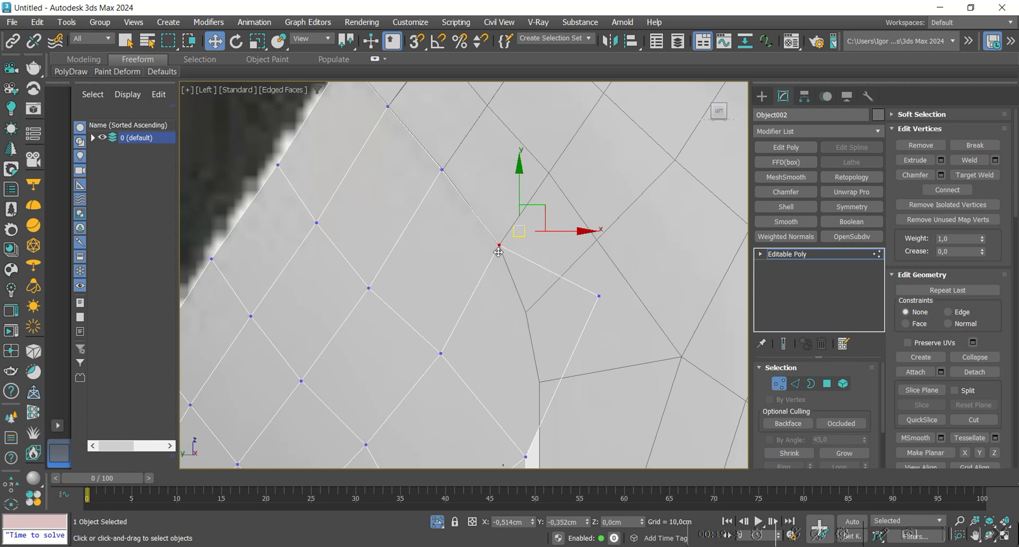
# Move the side panel's column of vertices along the straight vertical border onto the back panel's edge
pyautogui.scroll(-10, 499, 252)
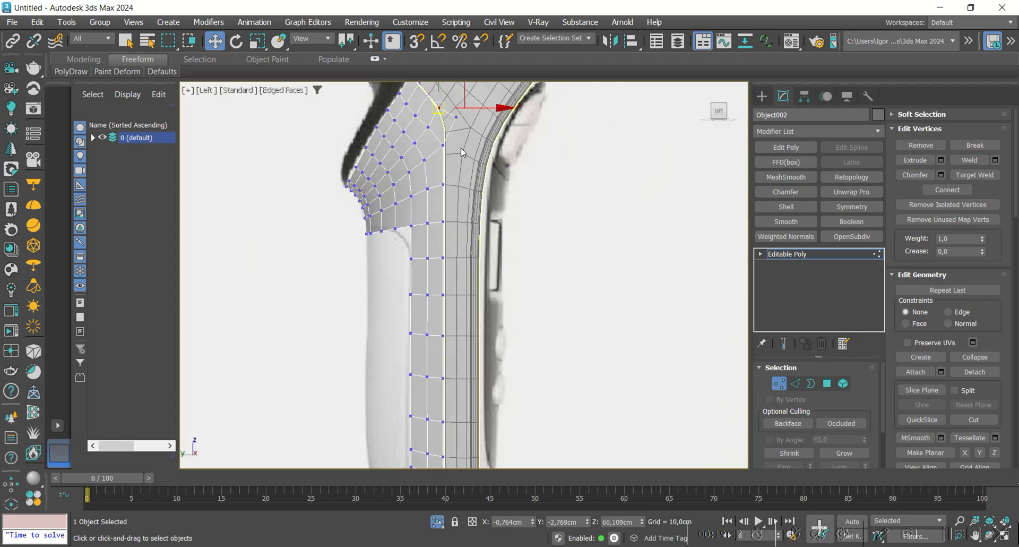
pyautogui.moveTo(439, 430); pyautogui.dragTo(440, 431)
pyautogui.moveTo(441, 431); pyautogui.dragTo(441, 278, button='middle')
pyautogui.keyDown('ctrl'); pyautogui.moveTo(461, 281); pyautogui.dragTo(444, 415); pyautogui.keyUp('ctrl')
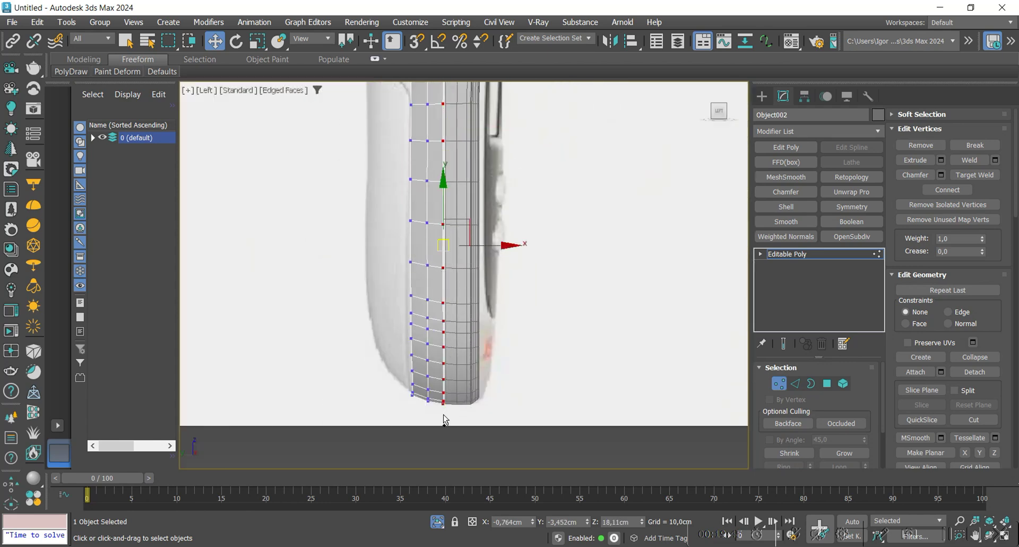
pyautogui.moveTo(449, 269); pyautogui.dragTo(439, 291, button='middle')
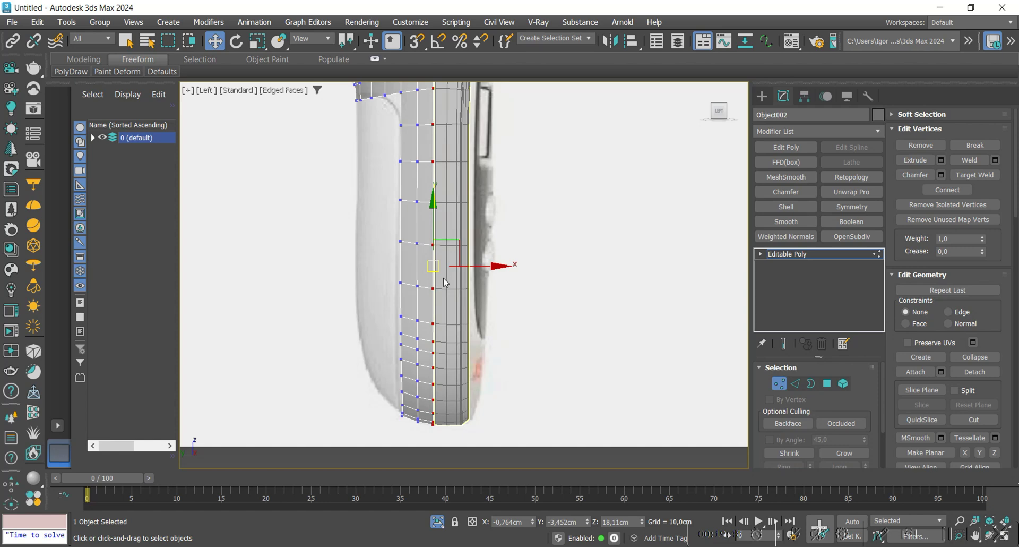
pyautogui.scroll(5, 445, 282)
pyautogui.moveTo(439, 256); pyautogui.dragTo(444, 253)
pyautogui.scroll(-5, 451, 262)
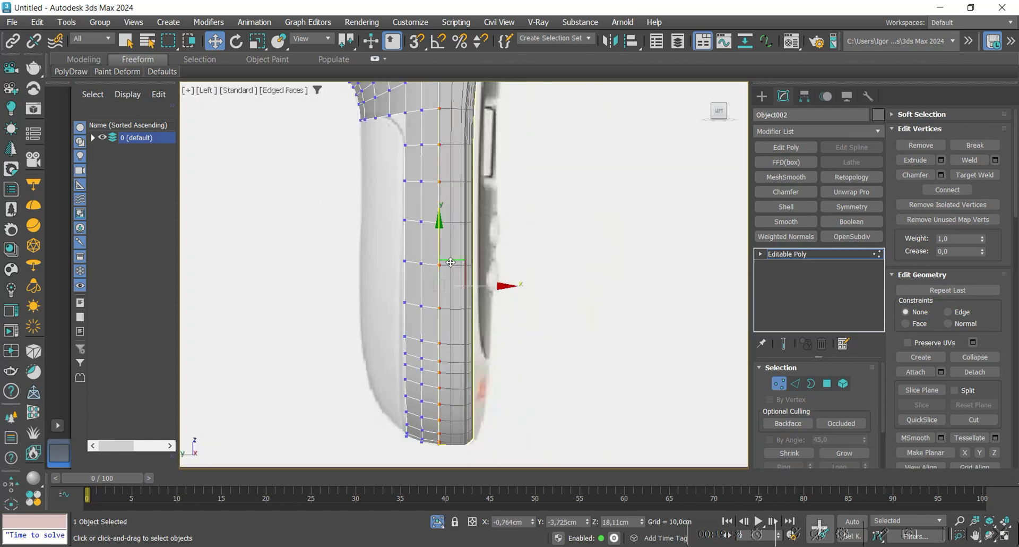
# Chamfer the side panel vertex that protrudes past the curved border, with an amount of 1,033 cm
pyautogui.moveTo(450, 262); pyautogui.dragTo(455, 414, button='middle')
pyautogui.scroll(6, 457, 227)
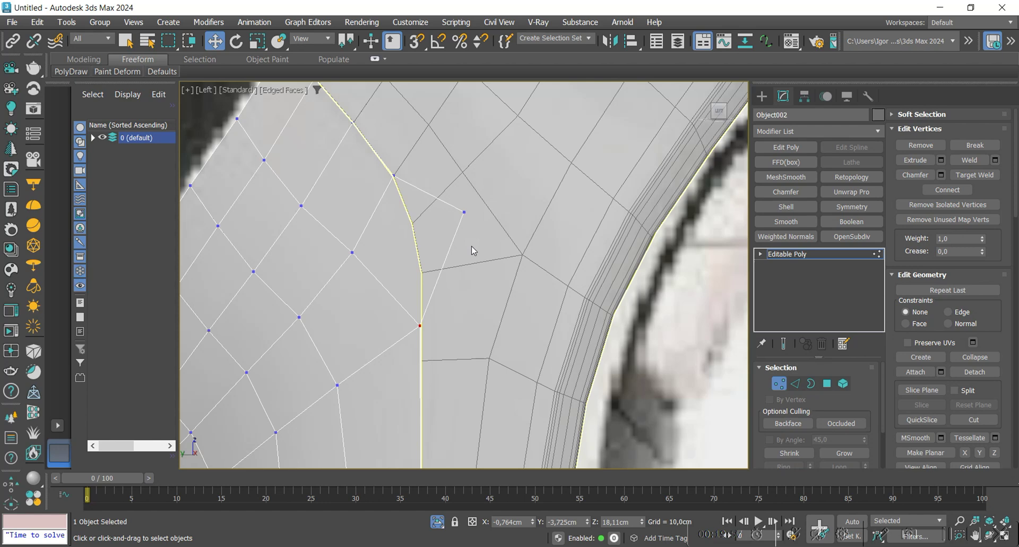
pyautogui.moveTo(465, 213); pyautogui.dragTo(469, 249)
pyautogui.hotkey('ctrl', 'shift', 'c')
pyautogui.click(473, 305)
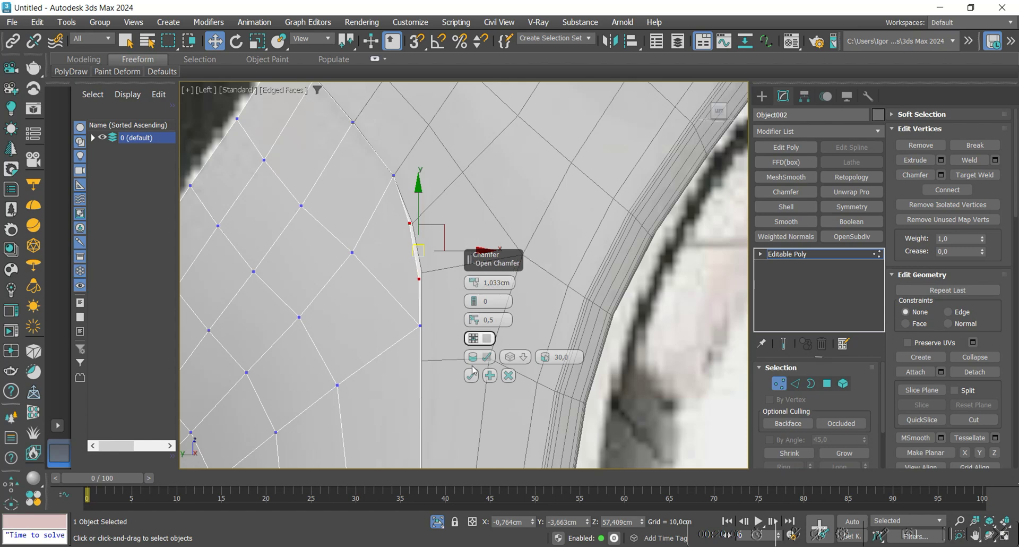
pyautogui.click(471, 375)
# Move the two new chamfer vertices onto the matching points of the back panel's curved edge
pyautogui.scroll(2, 445, 292)
pyautogui.click(408, 274)
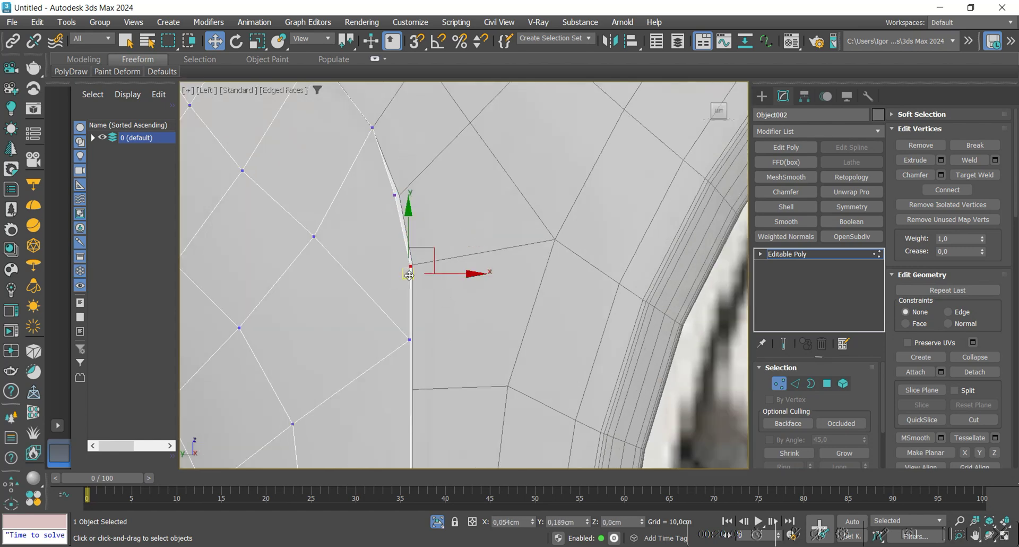
pyautogui.moveTo(409, 273); pyautogui.dragTo(412, 263)
pyautogui.moveTo(428, 181); pyautogui.dragTo(378, 202)
pyautogui.moveTo(396, 196); pyautogui.dragTo(401, 198)
pyautogui.scroll(-2, 450, 270)
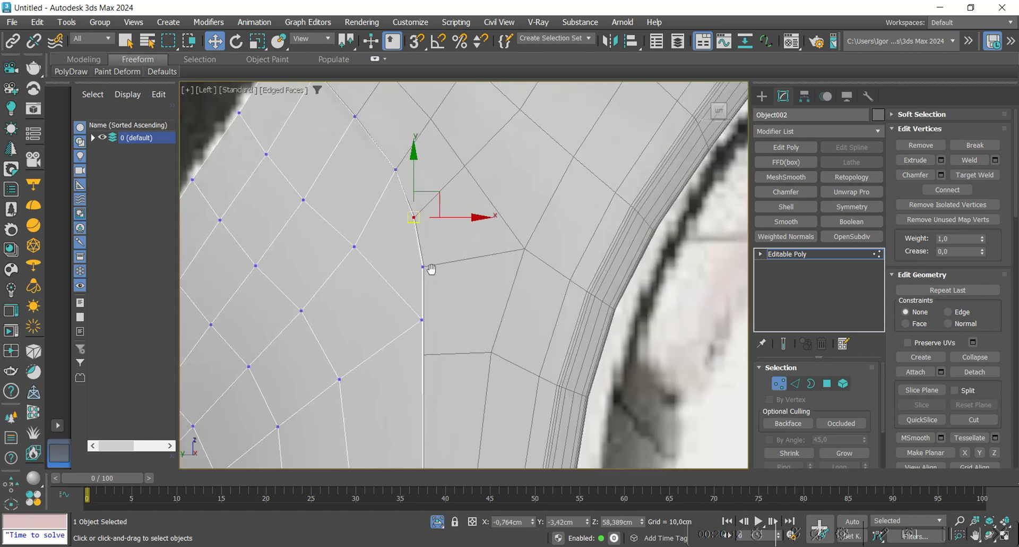
# Remove the diagonal edge linking the inner vertex to the border vertex just below the chamfered bend
pyautogui.moveTo(430, 268); pyautogui.dragTo(403, 285, button='middle')
pyautogui.click(367, 250)
pyautogui.press('2')
pyautogui.click(403, 281)
pyautogui.press('BackSpace')
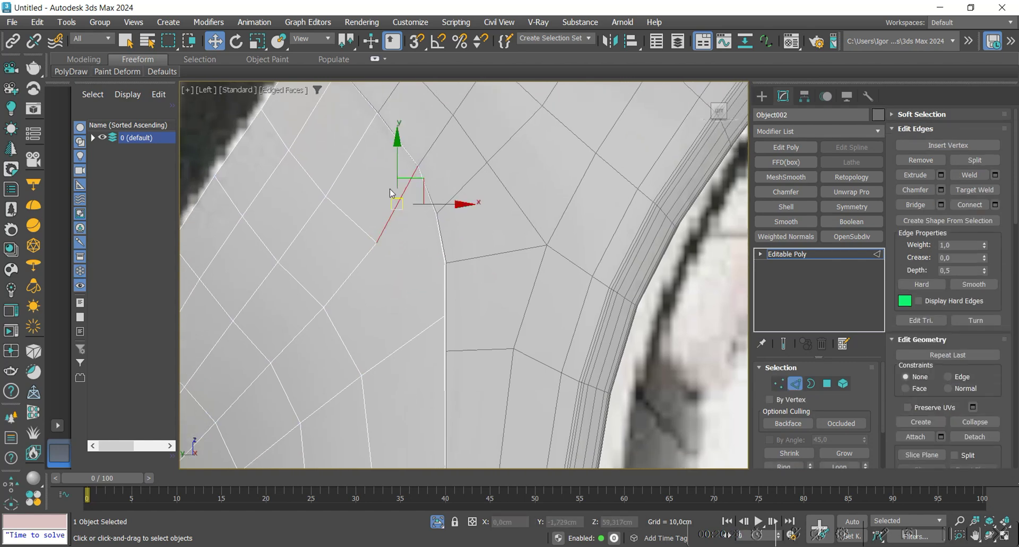
# Slide the border vertex below the bend down to line up with the back panel's adjacent horizontal edge
pyautogui.press('1')
pyautogui.moveTo(416, 361); pyautogui.dragTo(417, 278, button='middle')
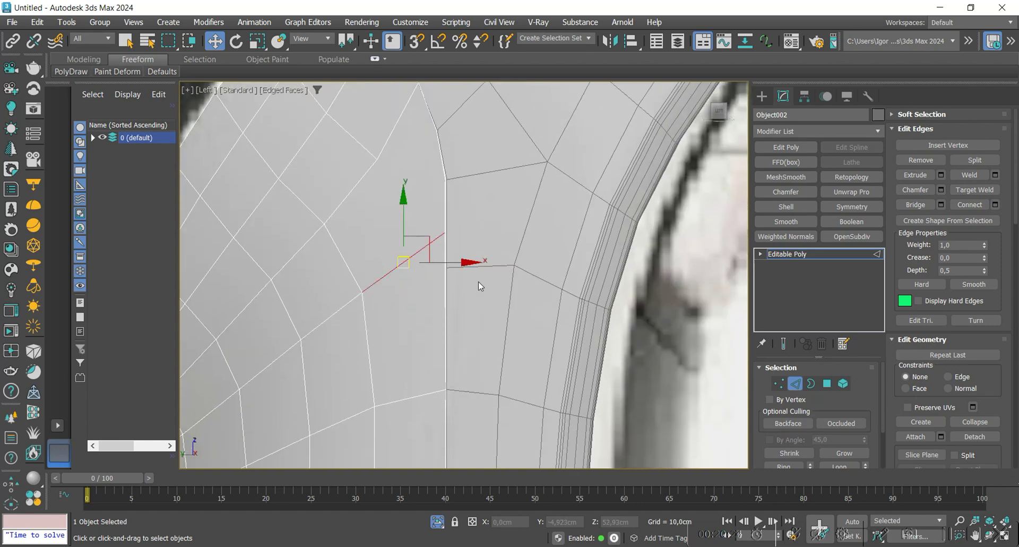
pyautogui.click(444, 232)
pyautogui.moveTo(446, 207); pyautogui.dragTo(445, 242)
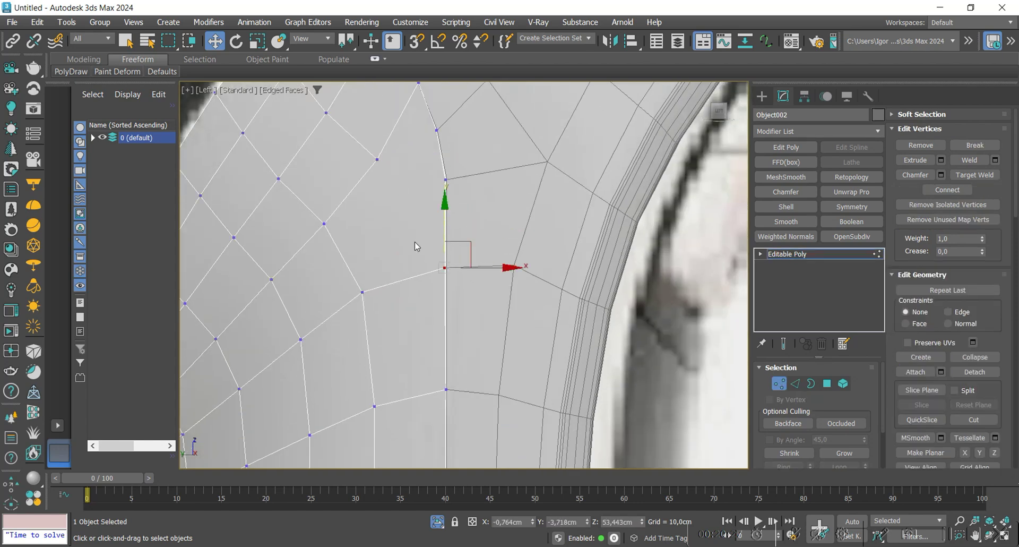
# Connect the inner vertex beside the bend to the lower chamfer vertex on the border with a new edge
pyautogui.click(413, 218)
pyautogui.moveTo(412, 212); pyautogui.dragTo(494, 256, button='middle')
pyautogui.scroll(-2, 473, 295)
pyautogui.click(449, 224)
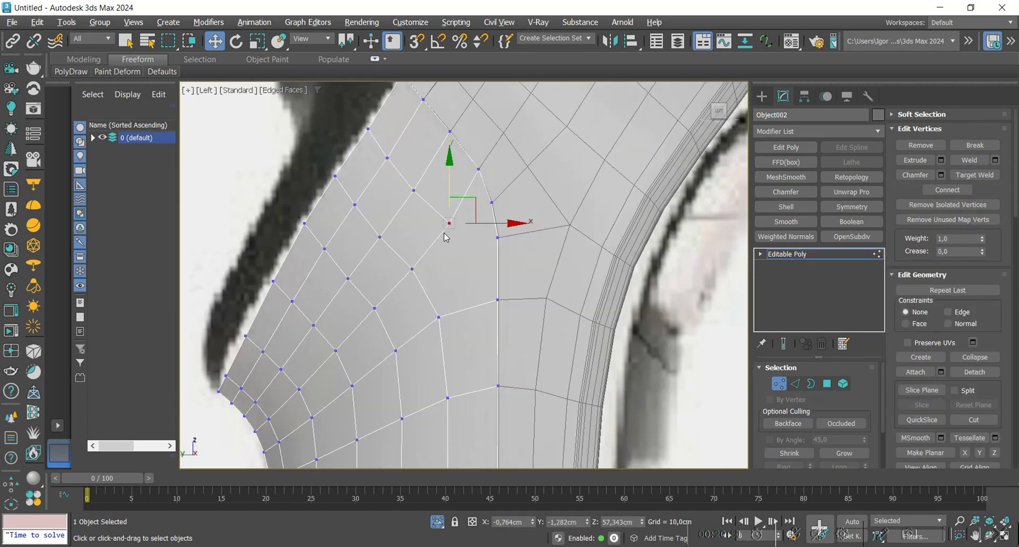
pyautogui.keyDown('ctrl'); pyautogui.click(498, 237); pyautogui.keyUp('ctrl')
pyautogui.click(556, 269)
pyautogui.press('F3')
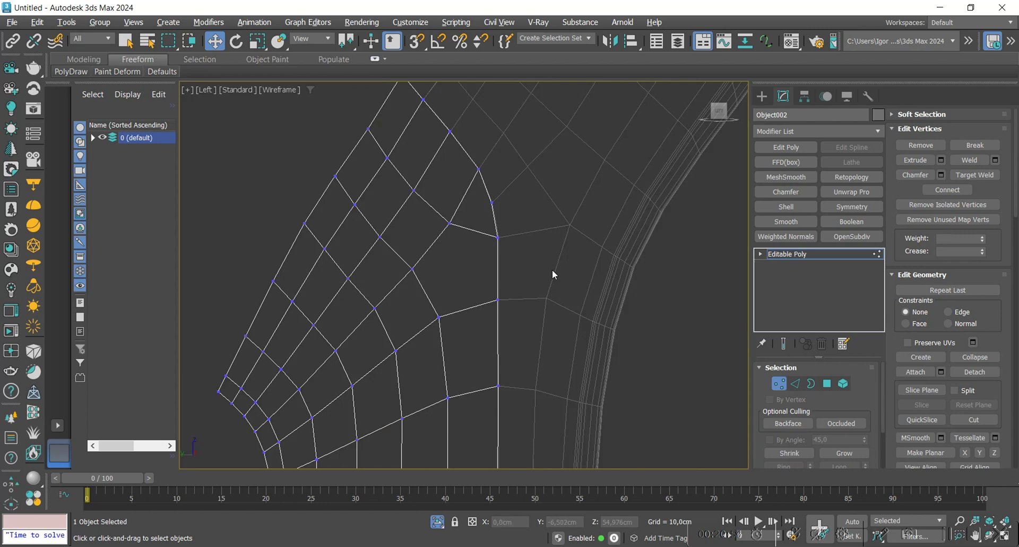
pyautogui.press('F3')
pyautogui.press('1')
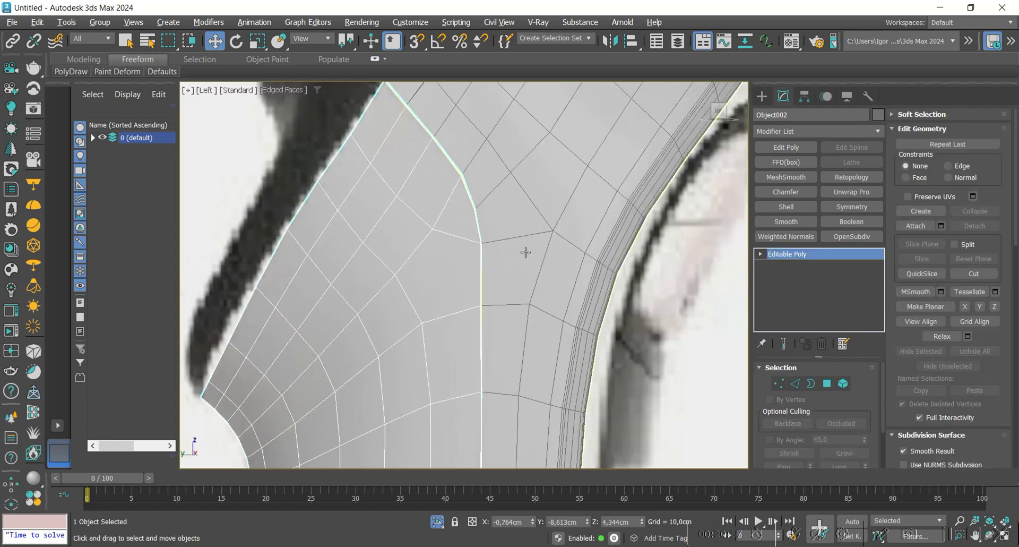
# Bring back the hidden main body for a check and isolate the side and back panels again
pyautogui.press('F3')
pyautogui.press('F3')
pyautogui.scroll(-4, 473, 223)
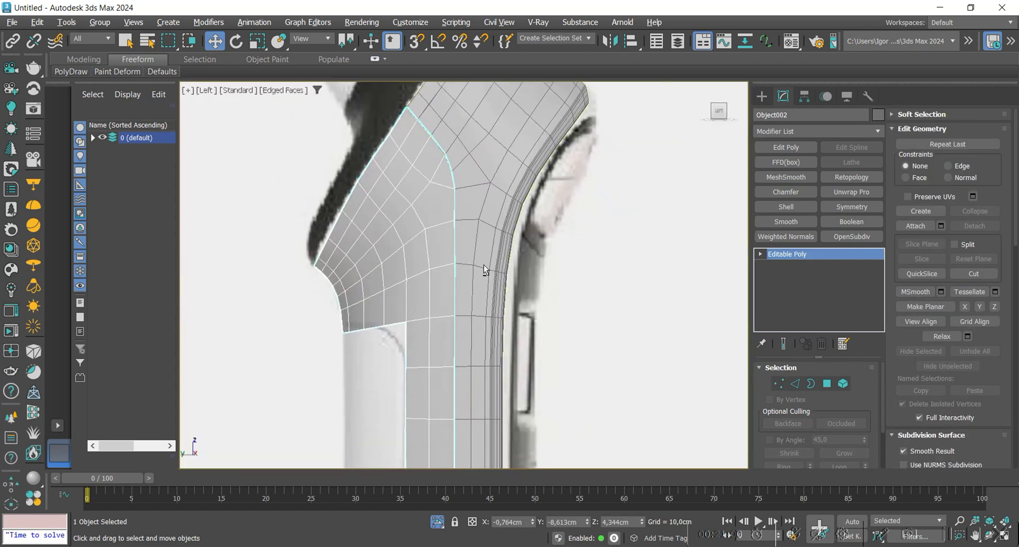
pyautogui.hotkey('alt', 'q')
pyautogui.moveTo(463, 329); pyautogui.dragTo(459, 229, button='middle')
pyautogui.hotkey('alt', 'q')
pyautogui.hotkey('alt', 'q')
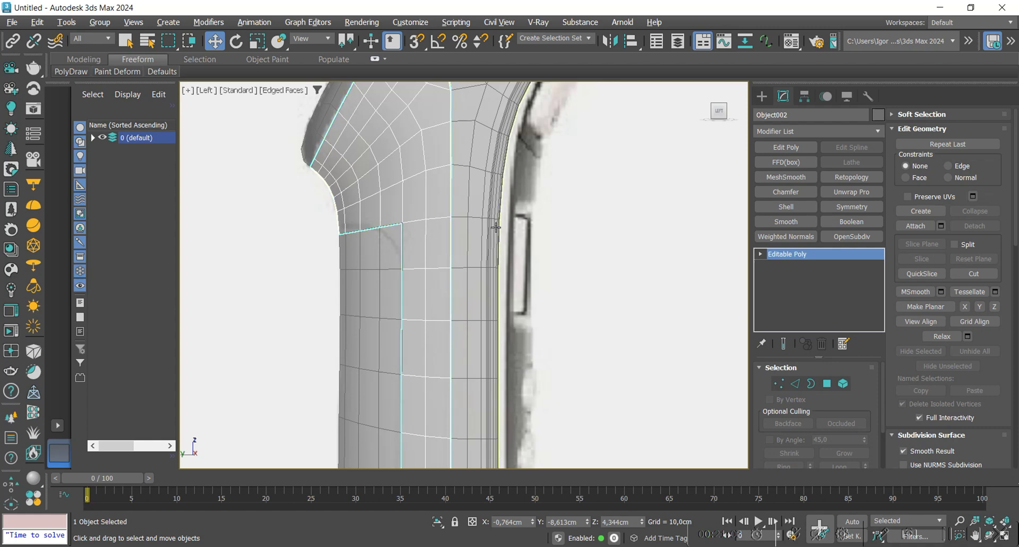
pyautogui.keyDown('ctrl'); pyautogui.click(496, 228); pyautogui.keyUp('ctrl')
pyautogui.hotkey('alt', 'q')
# Chamfer the vertex at the side panel's inner corner above the grip recess, with an amount of 1,763 cm
pyautogui.click(417, 231)
pyautogui.press('1')
pyautogui.scroll(3, 406, 235)
pyautogui.click(400, 213)
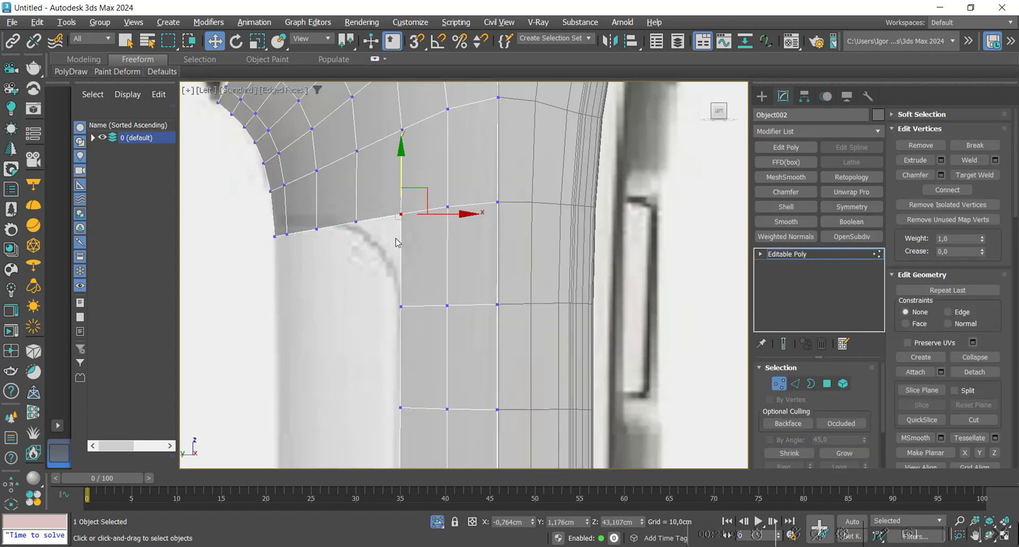
pyautogui.hotkey('ctrl', 'shift', 'c')
pyautogui.moveTo(472, 281); pyautogui.dragTo(467, 263)
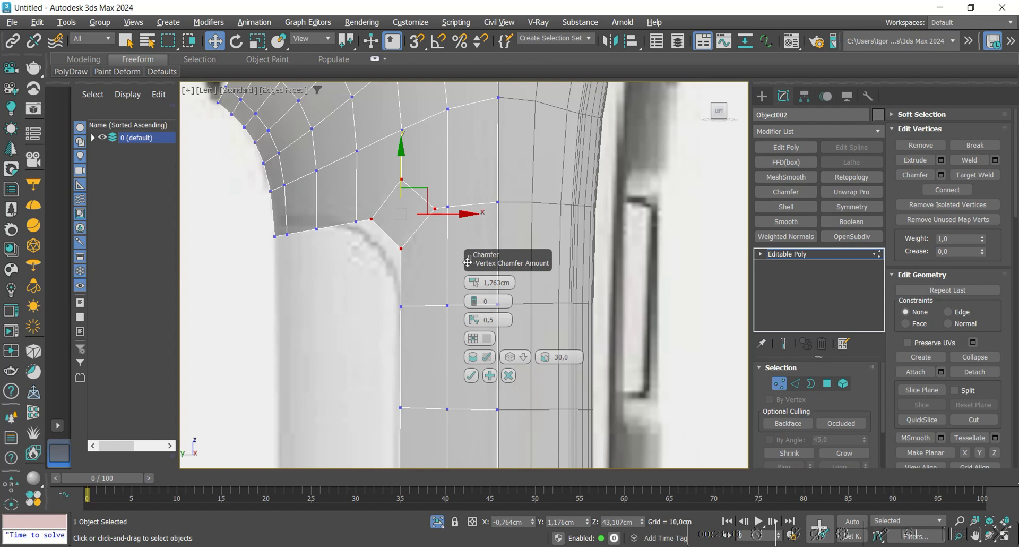
pyautogui.click(471, 374)
# Flatten the vertices along the recess's upper border with Make Planar in Y and align the row with the reference
pyautogui.press('1')
pyautogui.scroll(2, 360, 215)
pyautogui.press('1')
pyautogui.moveTo(364, 207); pyautogui.dragTo(216, 208)
pyautogui.scroll(-2, 955, 403)
pyautogui.click(979, 420)
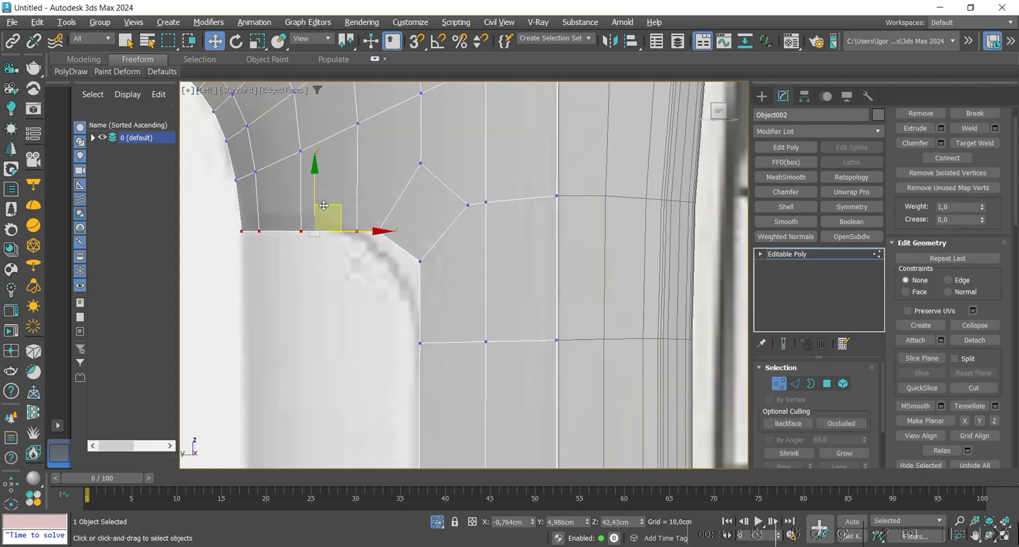
pyautogui.moveTo(313, 189); pyautogui.dragTo(313, 187)
# Move the corner's two outer chamfer vertices onto the reference's rounded recess corner and remove the two inner ones
pyautogui.click(400, 278)
pyautogui.click(378, 228)
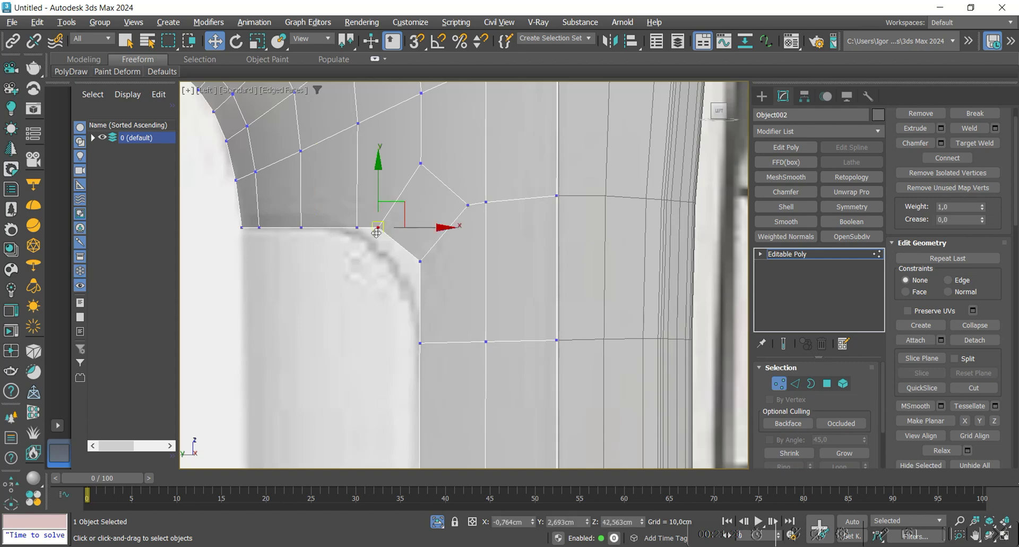
pyautogui.moveTo(379, 231); pyautogui.dragTo(386, 242)
pyautogui.click(434, 288)
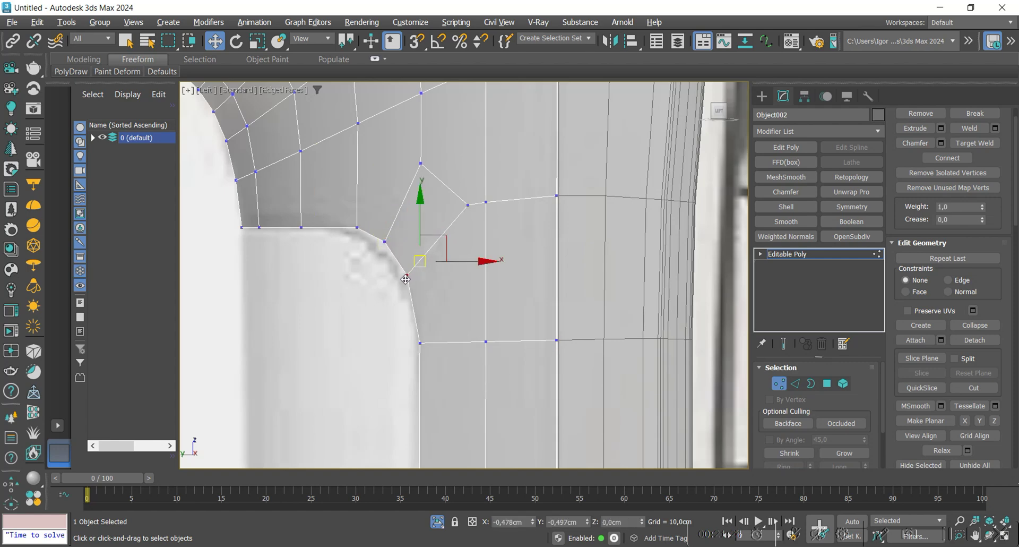
pyautogui.click(425, 223)
pyautogui.moveTo(425, 222); pyautogui.dragTo(425, 257, button='middle')
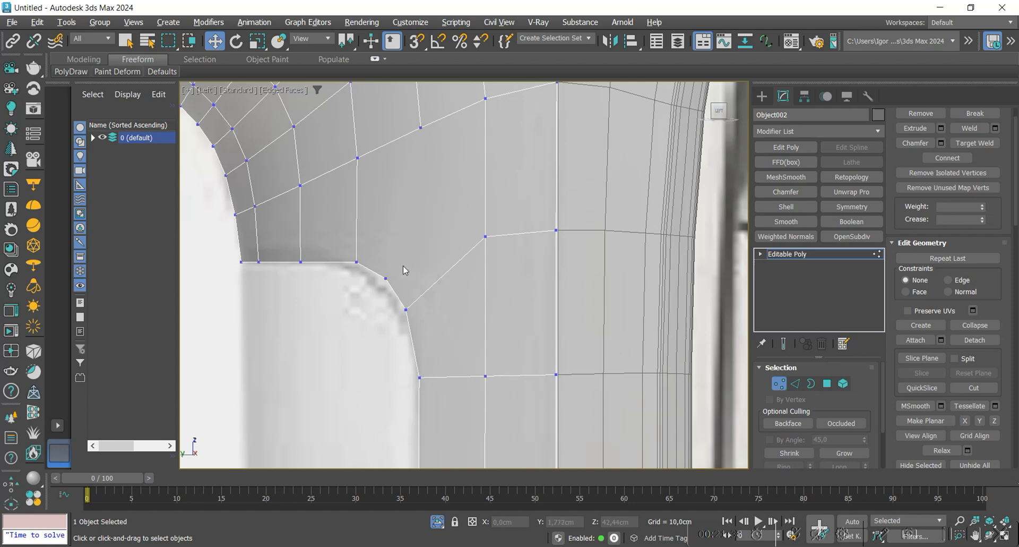
# Insert edge loops with SwiftLoop through the polygon rows just above the recess, on both sides of the open corner area
pyautogui.moveTo(466, 205); pyautogui.dragTo(448, 237, button='middle')
pyautogui.hotkey('alt', 's')
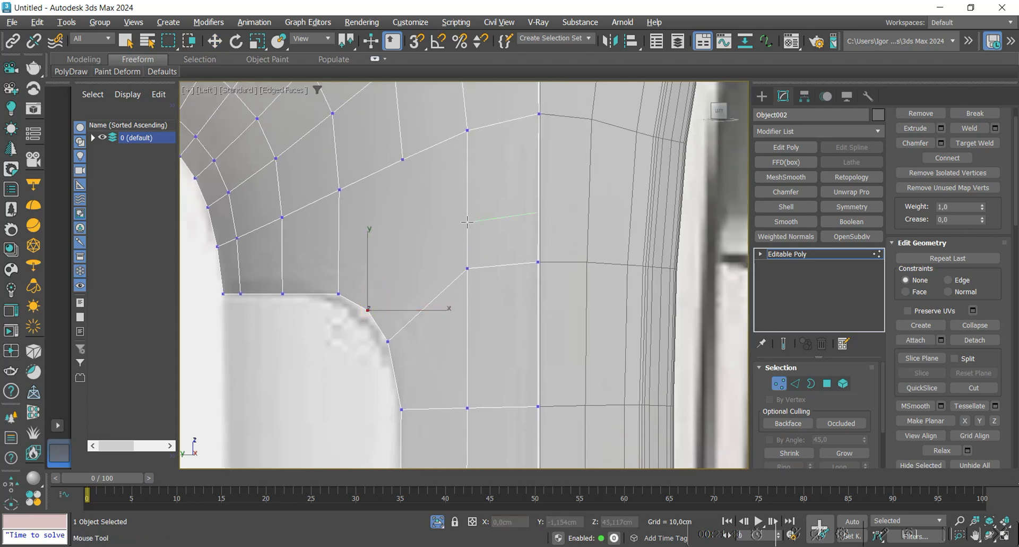
pyautogui.click(339, 240)
pyautogui.rightClick(334, 243)
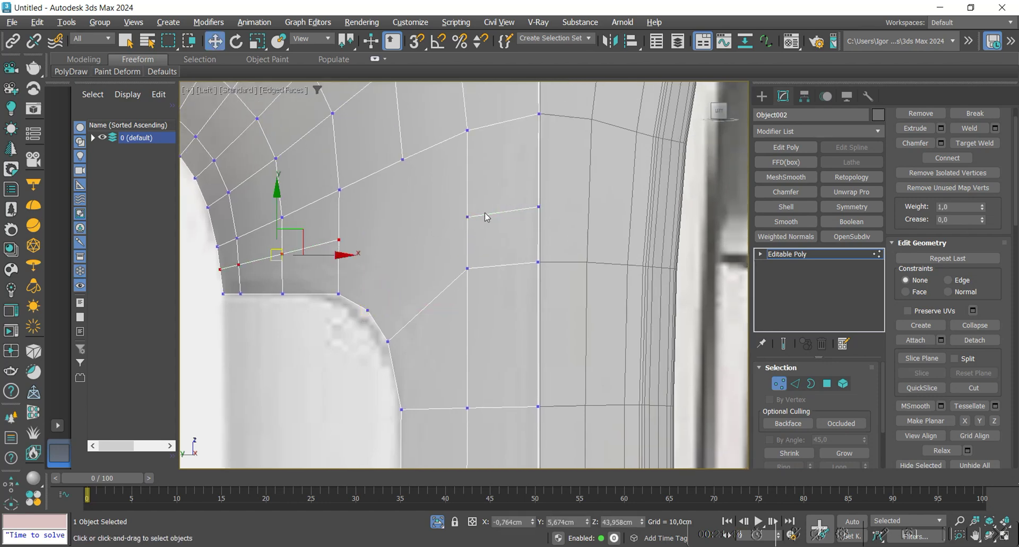
# Cut an edge joining the two new loops and another from the vertex above down to the upper rounded-corner vertex
pyautogui.hotkey('alt', 'c')
pyautogui.moveTo(413, 260); pyautogui.dragTo(421, 270, button='middle')
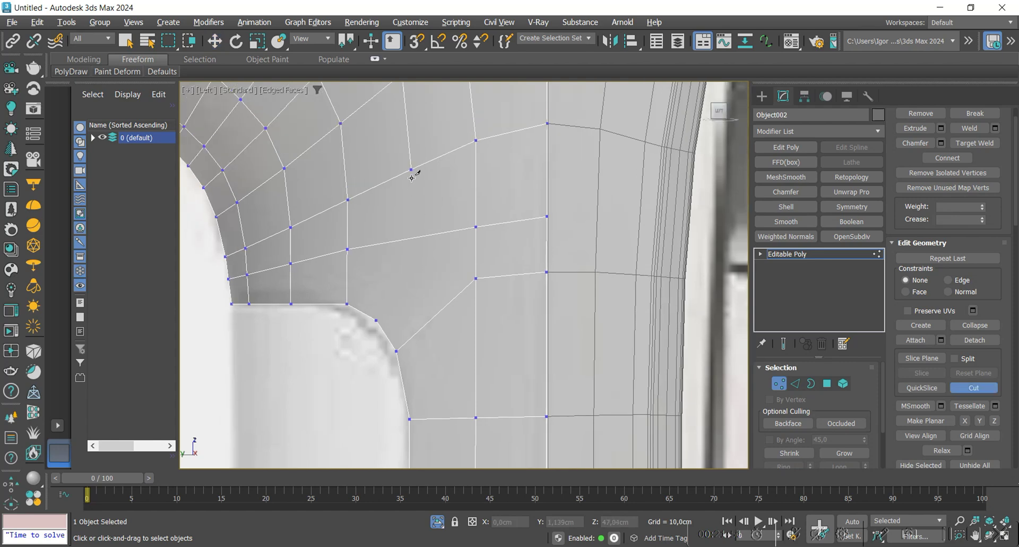
pyautogui.click(377, 318)
pyautogui.rightClick(371, 298)
pyautogui.moveTo(356, 256); pyautogui.dragTo(351, 241, button='middle')
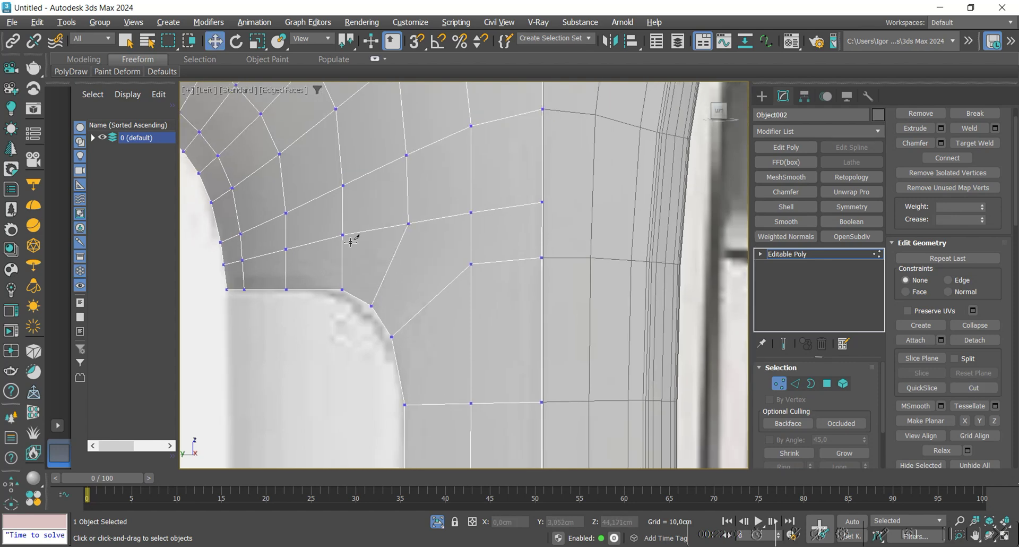
# Cut an edge from the crossing vertex through the corner's diagonal edge to the lower row's middle vertex, shifting the crossing vertex toward the corner
pyautogui.click(470, 403)
pyautogui.rightClick(418, 251)
pyautogui.moveTo(419, 252); pyautogui.dragTo(424, 259, button='middle')
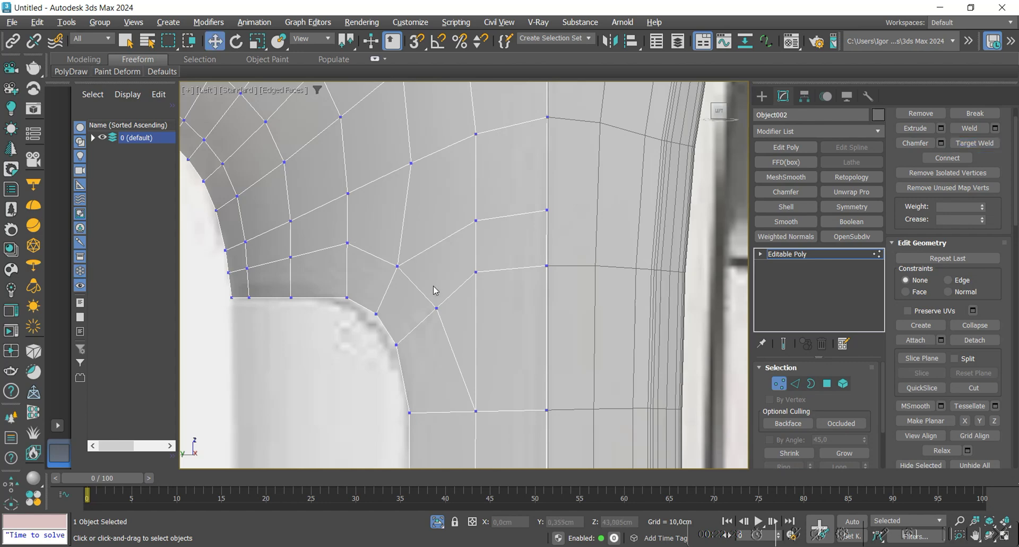
pyautogui.moveTo(472, 351); pyautogui.dragTo(468, 335, button='middle')
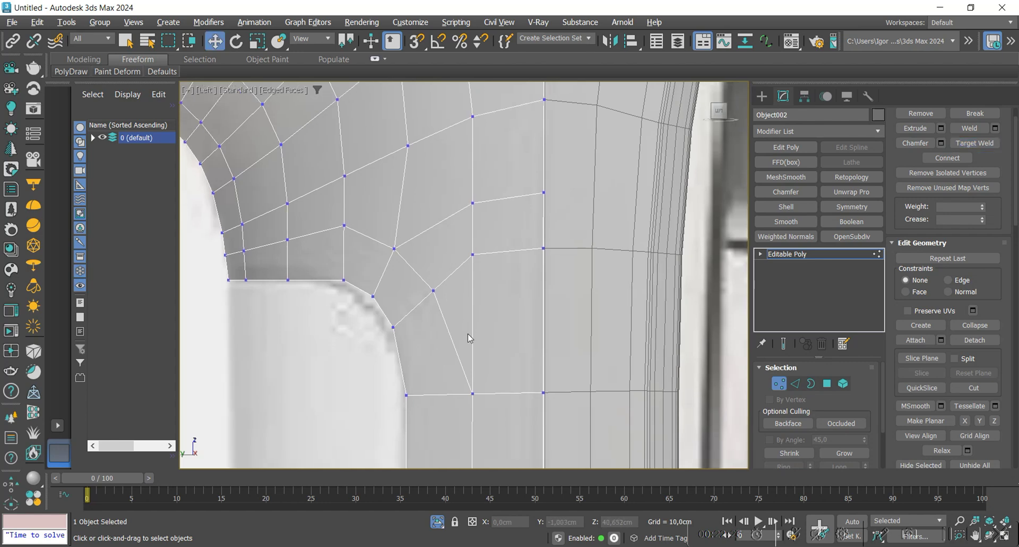
# Target-weld the vertex at the diagonal edge's upper end to the new cut vertex and remove the two leftover edges
pyautogui.hotkey('ctrl', 'shift', 'w')
pyautogui.click(474, 257)
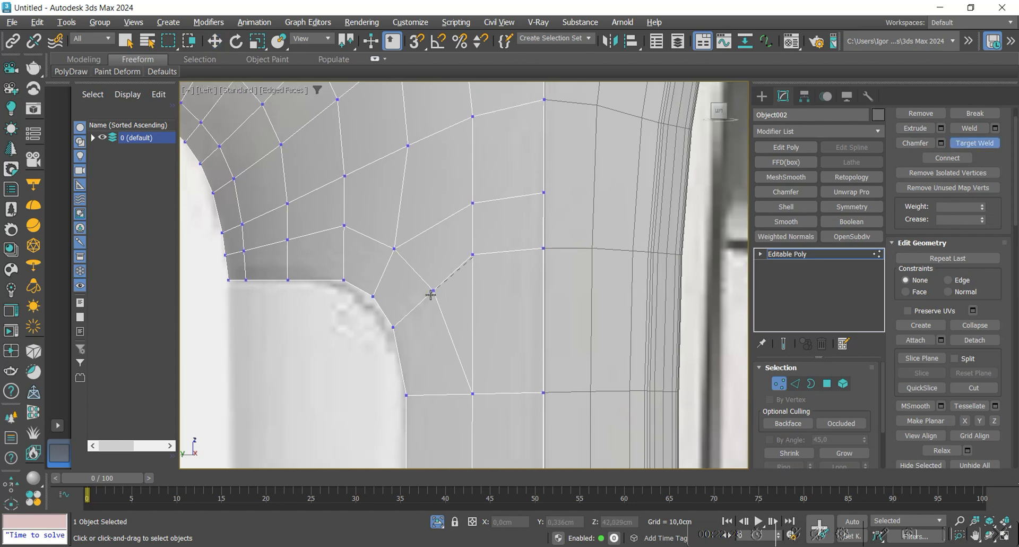
pyautogui.rightClick(486, 313)
pyautogui.press('2')
pyautogui.click(449, 255)
pyautogui.keyDown('ctrl'); pyautogui.click(469, 276); pyautogui.keyUp('ctrl')
pyautogui.hotkey('ctrl', 'BackSpace')
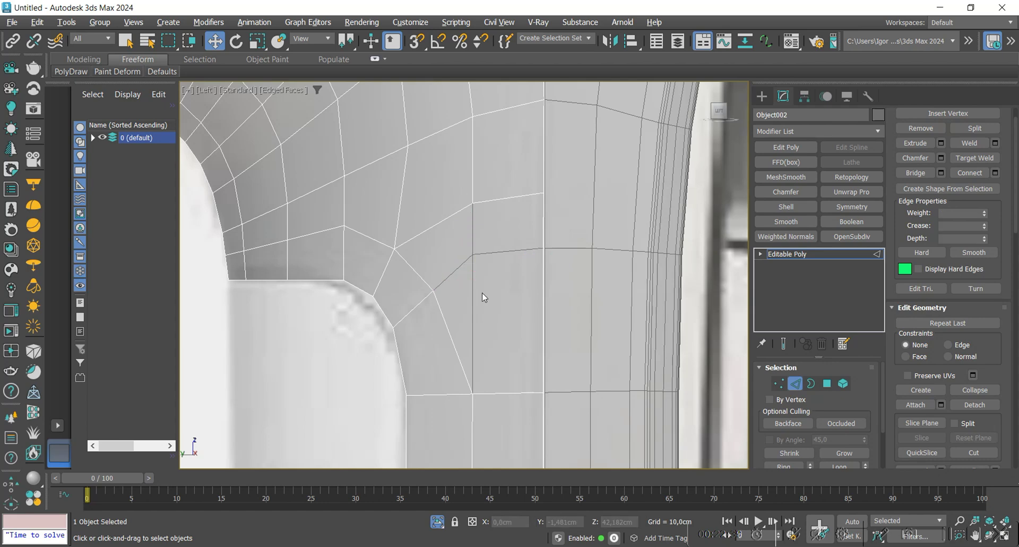
# Cut an edge from the corner's inner vertex to the straight border, and a vertical edge crossing it down to the lower row
pyautogui.press('1')
pyautogui.moveTo(482, 319); pyautogui.dragTo(473, 317, button='middle')
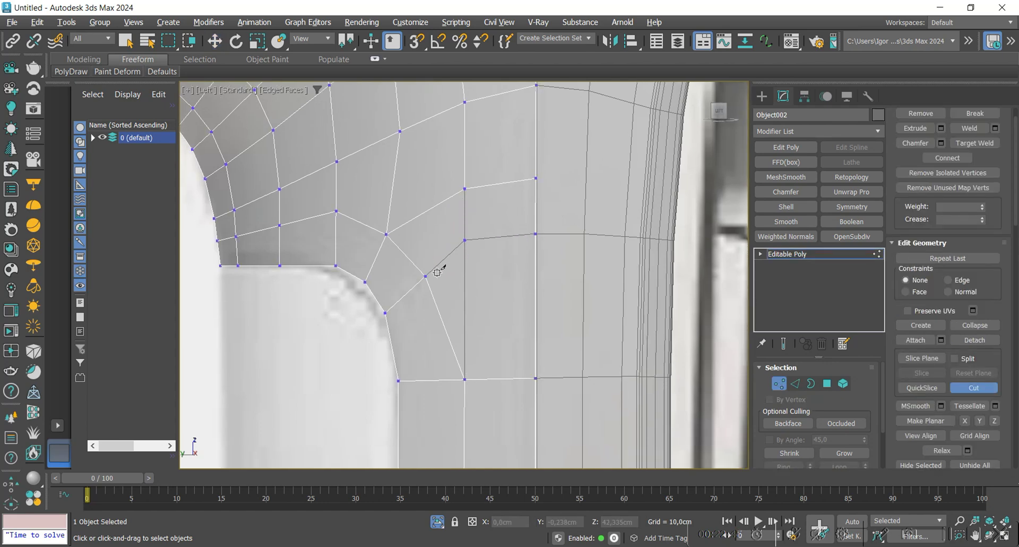
pyautogui.keyDown('alt'); pyautogui.moveTo(500, 267); pyautogui.dragTo(493, 305, button='middle'); pyautogui.keyUp('alt')
pyautogui.moveTo(500, 253); pyautogui.dragTo(446, 199, button='middle')
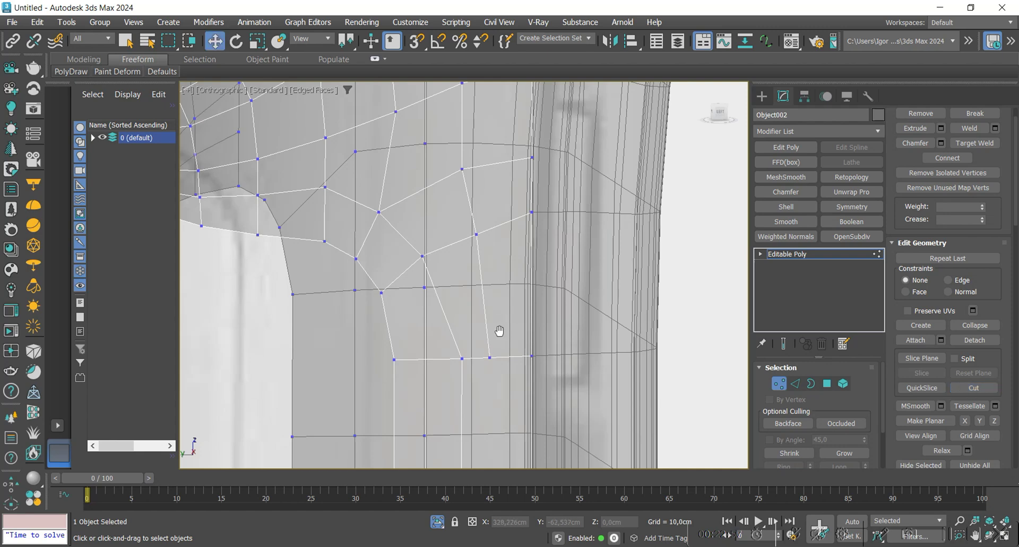
pyautogui.scroll(-3, 500, 330)
pyautogui.click(478, 253)
pyautogui.rightClick(479, 254)
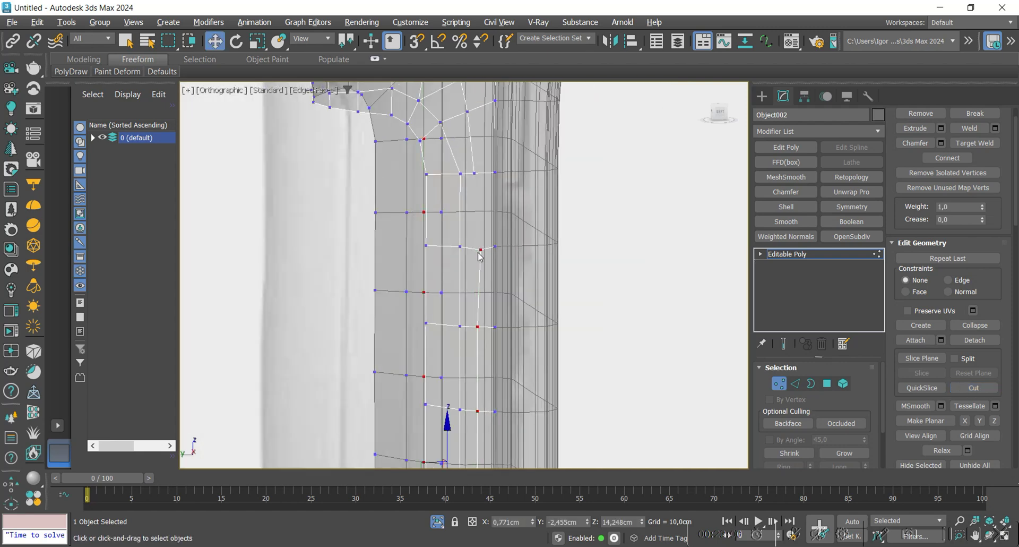
pyautogui.hotkey('ctrl', 'z')
# Insert a vertical edge loop down the side panel's straight strip beside the border, continuing the line of the new vertical cut
pyautogui.hotkey('alt', '1')
pyautogui.click(479, 254)
pyautogui.press('w')
pyautogui.scroll(3, 477, 173)
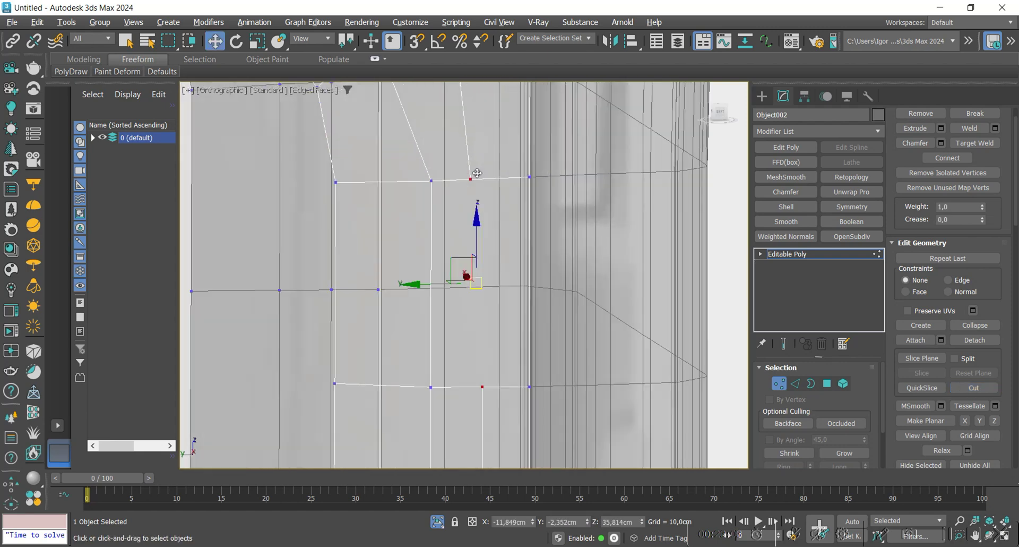
# Move the new edge loop's selected vertices along X to adjust the side panel's curvature beside the border
pyautogui.scroll(-3, 487, 199)
pyautogui.moveTo(486, 199); pyautogui.dragTo(457, 194, button='middle')
pyautogui.moveTo(457, 194)
pyautogui.mouseDown(button='middle')
pyautogui.moveTo(462, 221)
pyautogui.moveTo(455, 195)
pyautogui.mouseUp(button='middle')
pyautogui.moveTo(455, 195); pyautogui.dragTo(447, 264, button='middle')
pyautogui.keyDown('alt'); pyautogui.moveTo(448, 264); pyautogui.dragTo(417, 197, button='middle'); pyautogui.keyUp('alt')
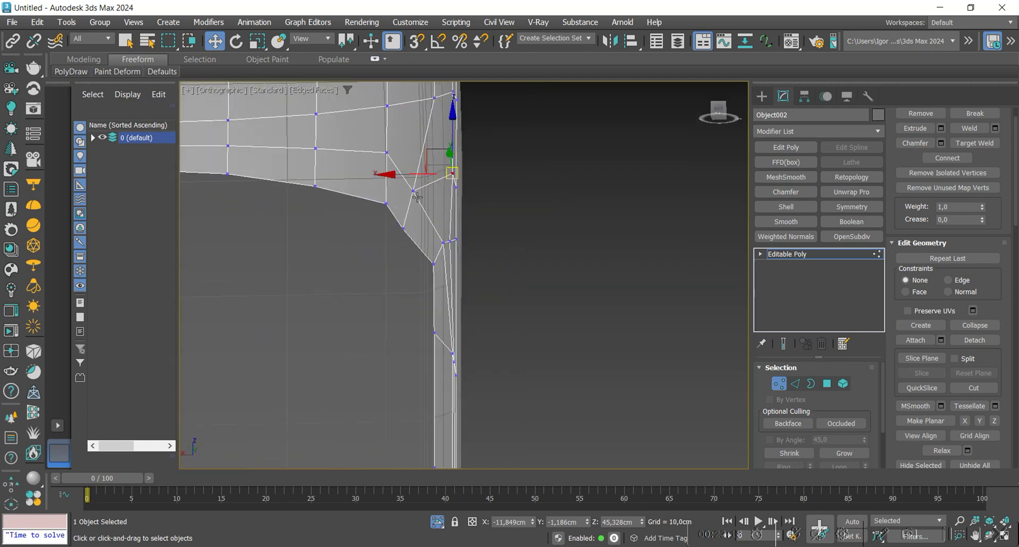
pyautogui.keyDown('alt'); pyautogui.moveTo(433, 230); pyautogui.dragTo(436, 214, button='middle'); pyautogui.keyUp('alt')
pyautogui.moveTo(374, 210); pyautogui.dragTo(389, 211)
pyautogui.keyDown('alt'); pyautogui.moveTo(389, 212); pyautogui.dragTo(449, 244, button='middle'); pyautogui.keyUp('alt')
pyautogui.scroll(-2, 398, 252)
# Try to mirror the side panel across X with a flipped Symmetry modifier, and undo it
pyautogui.press('1')
pyautogui.click(847, 207)
pyautogui.click(822, 408)
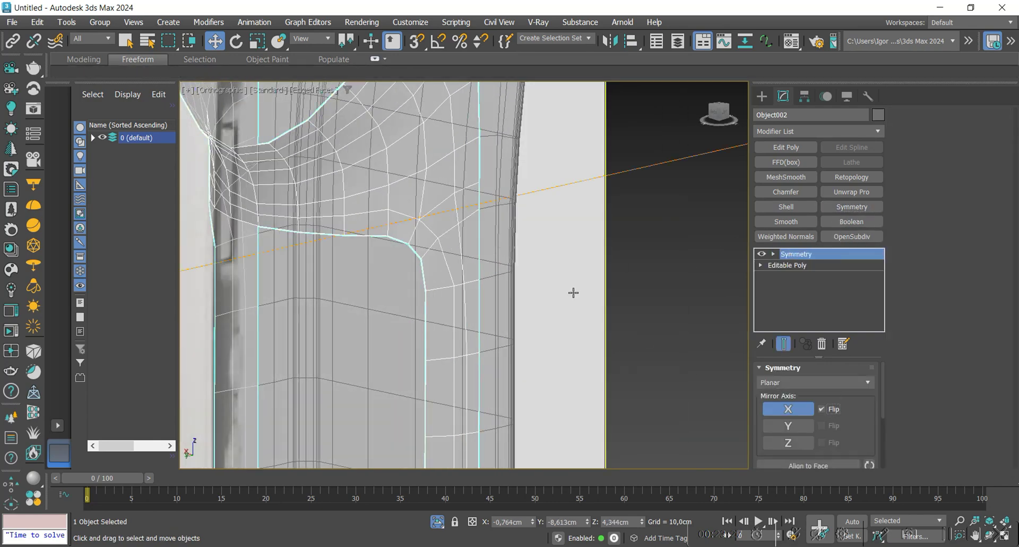
pyautogui.keyDown('alt'); pyautogui.moveTo(573, 291); pyautogui.dragTo(487, 255, button='middle'); pyautogui.keyUp('alt')
pyautogui.hotkey('ctrl', 'z')
pyautogui.hotkey('ctrl', 'z')
# Shift the two inner vertices of the row just below the rounded corner toward the recess edge in the left view
pyautogui.scroll(-1, 525, 243)
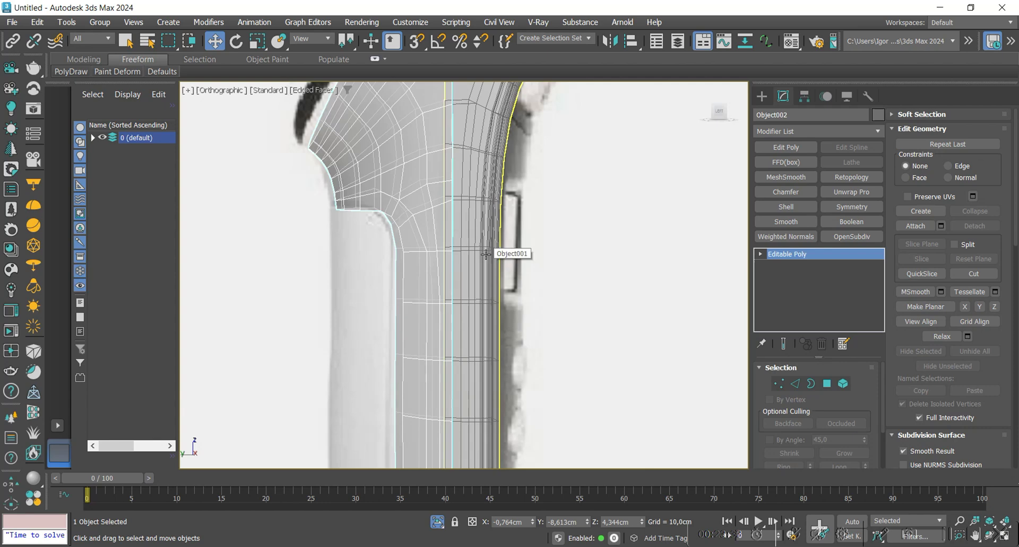
pyautogui.click(719, 112)
pyautogui.scroll(3, 403, 244)
pyautogui.press('F3')
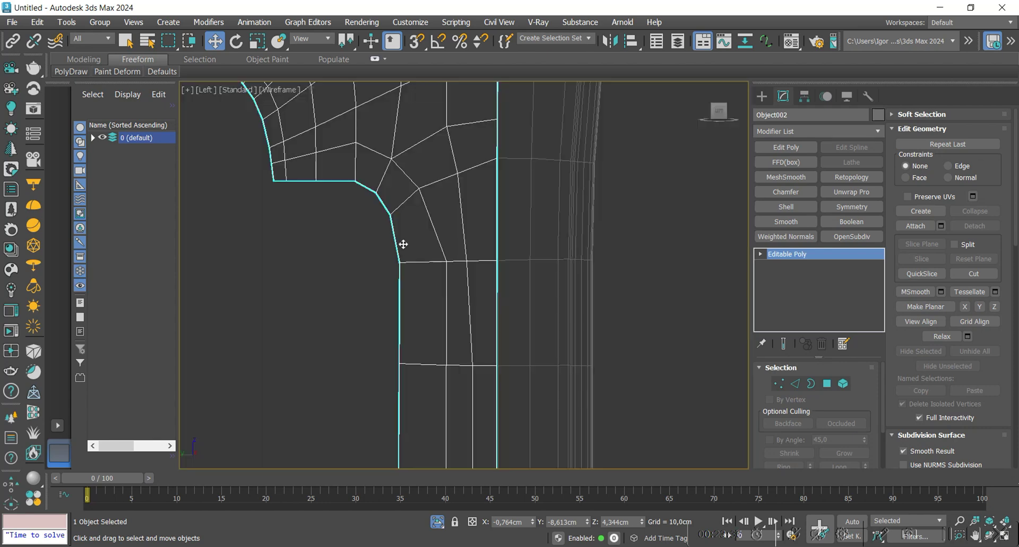
pyautogui.press('F3')
pyautogui.press('1')
pyautogui.press('F3')
pyautogui.click(437, 283)
pyautogui.press('F3')
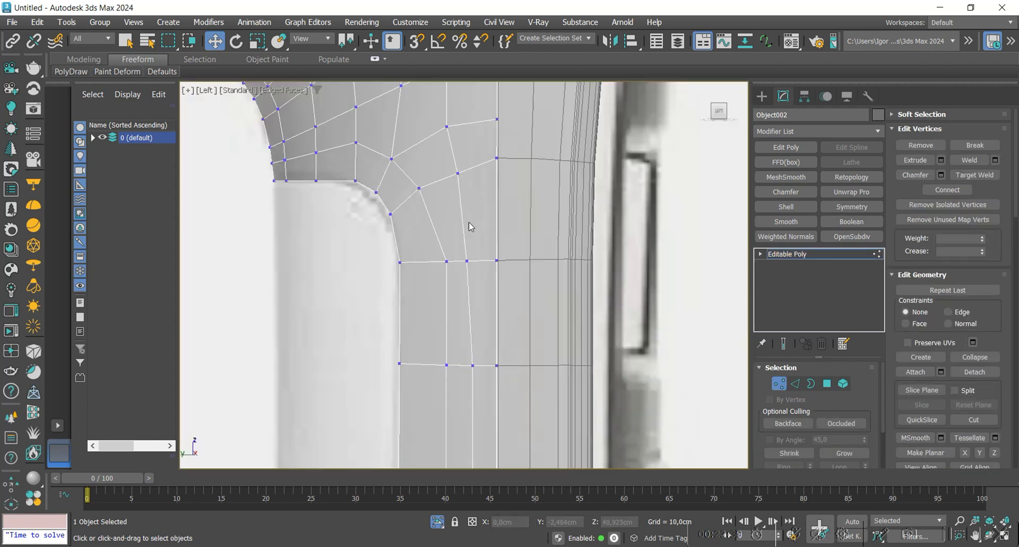
pyautogui.scroll(-4, 448, 266)
pyautogui.moveTo(447, 268); pyautogui.dragTo(471, 267)
pyautogui.scroll(2, 467, 269)
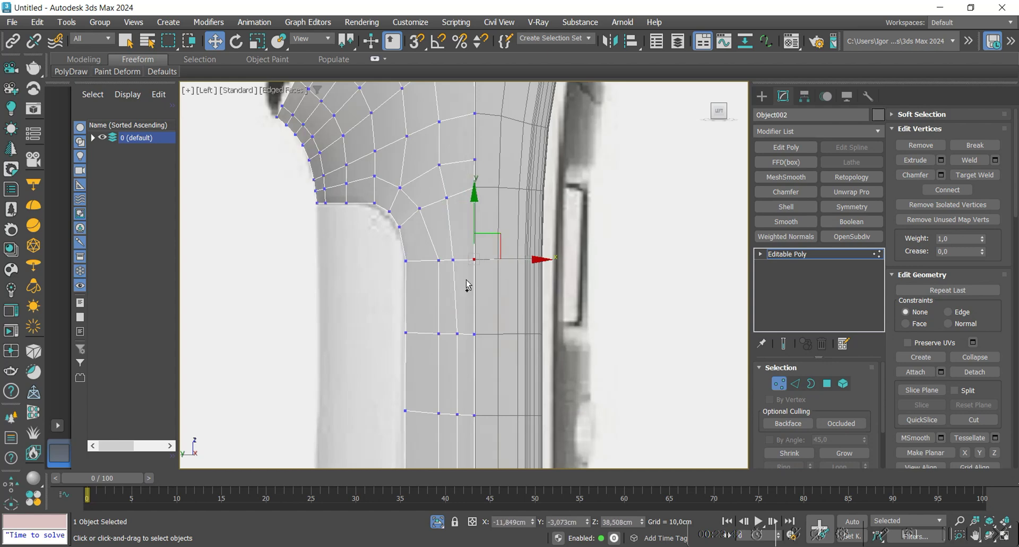
pyautogui.scroll(-4, 456, 320)
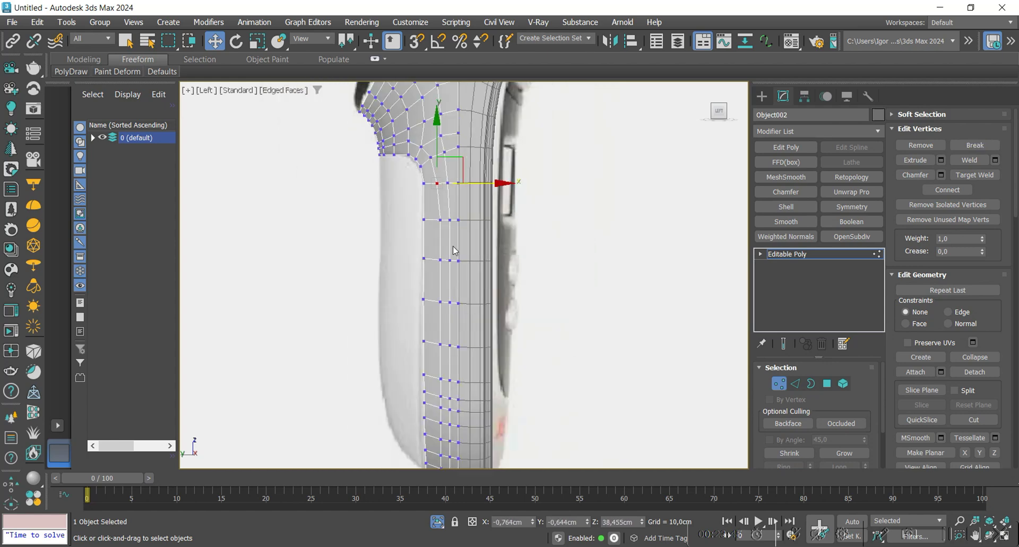
pyautogui.press('1')
# Flatten the vertex row along the top edge of the grip's back panel with Make Planar on the Y axis
pyautogui.scroll(2, 450, 290)
pyautogui.scroll(-3, 450, 290)
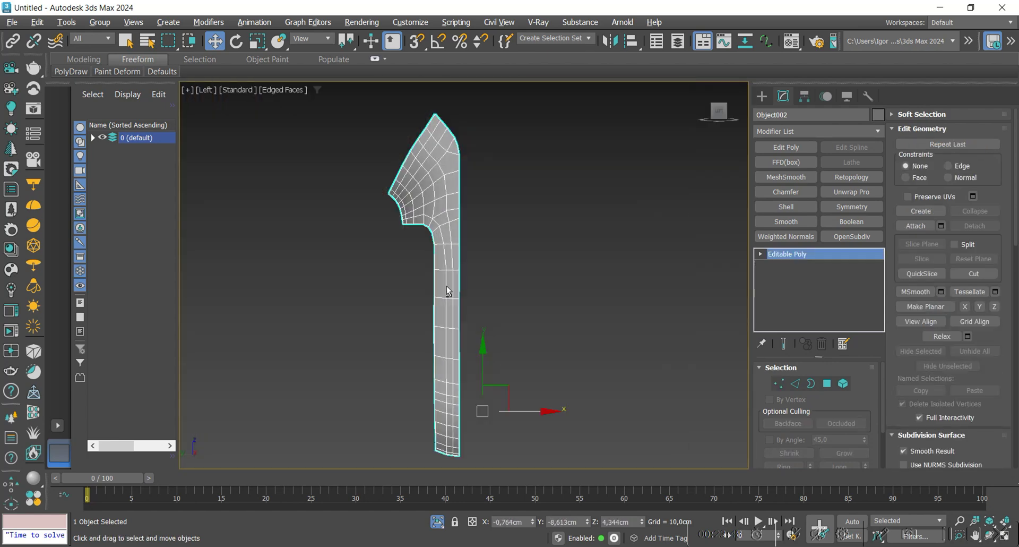
pyautogui.scroll(3, 449, 282)
pyautogui.click(475, 260)
pyautogui.scroll(-1, 479, 242)
pyautogui.scroll(5, 475, 254)
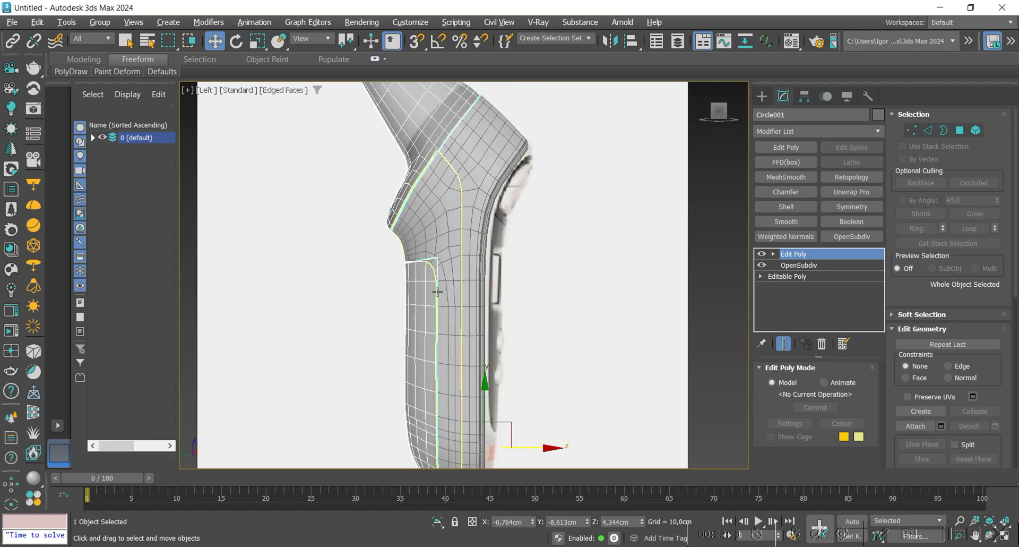
pyautogui.press('1')
pyautogui.press('F3')
pyautogui.scroll(-2, 980, 370)
pyautogui.scroll(-3, 980, 370)
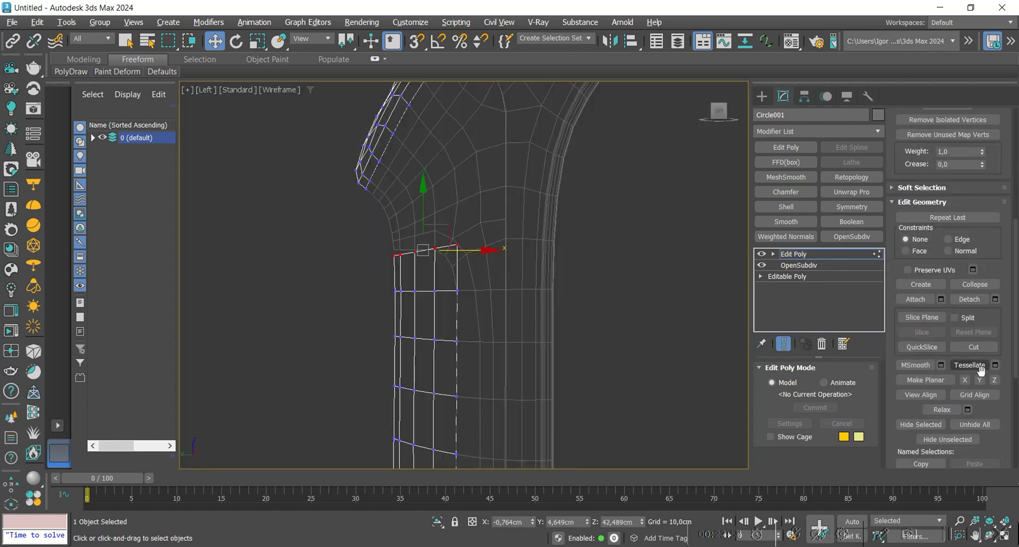
pyautogui.click(980, 380)
# Chamfer the back panel's square top corner vertex by 2.786 cm with one segment
pyautogui.press('F3')
pyautogui.scroll(3, 467, 255)
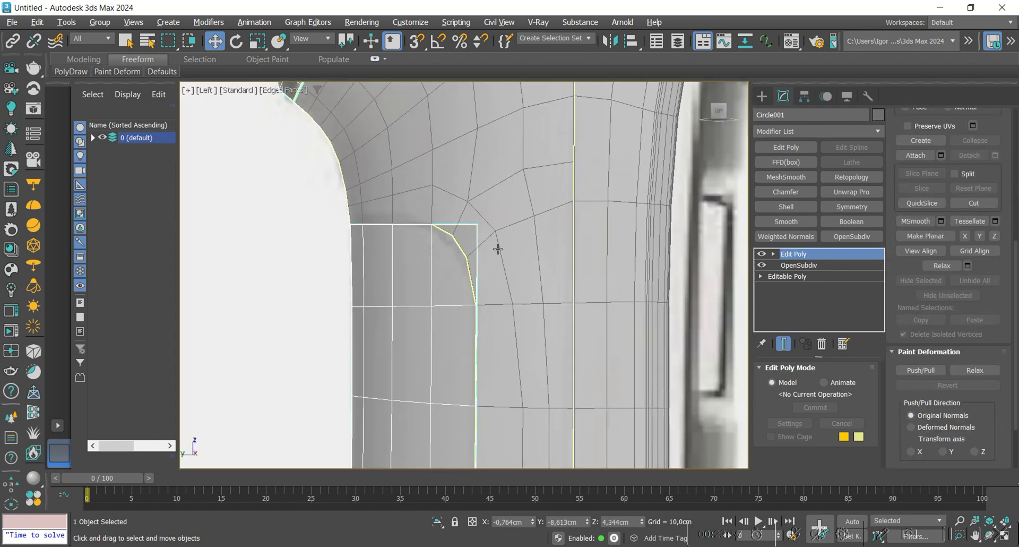
pyautogui.moveTo(474, 255); pyautogui.dragTo(472, 229, button='middle')
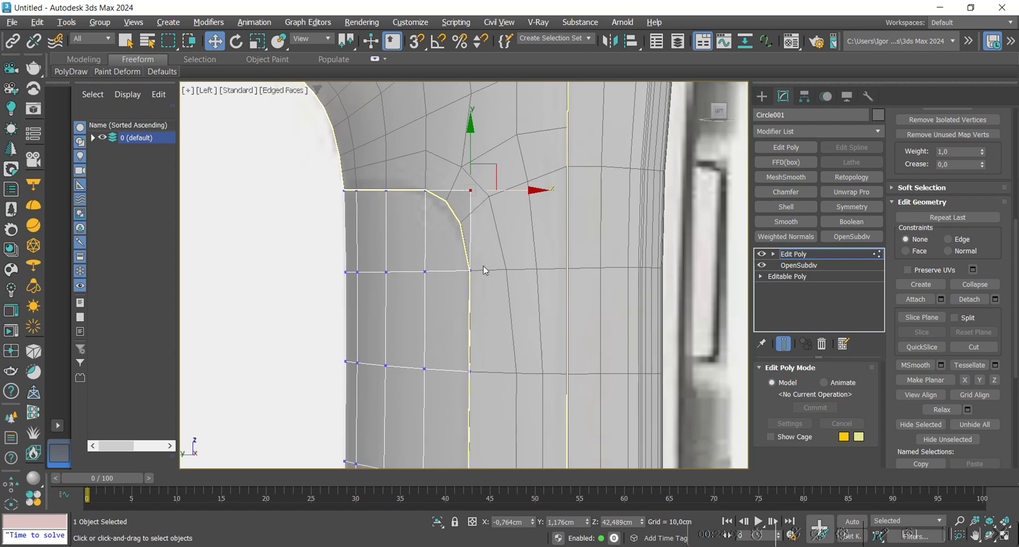
pyautogui.hotkey('ctrl', 'shift', 'c')
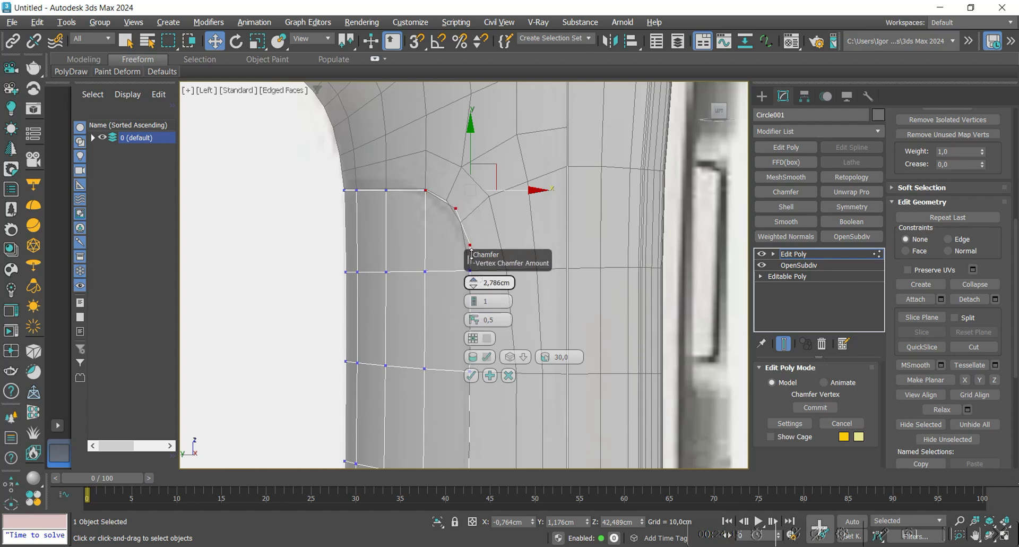
pyautogui.click(471, 376)
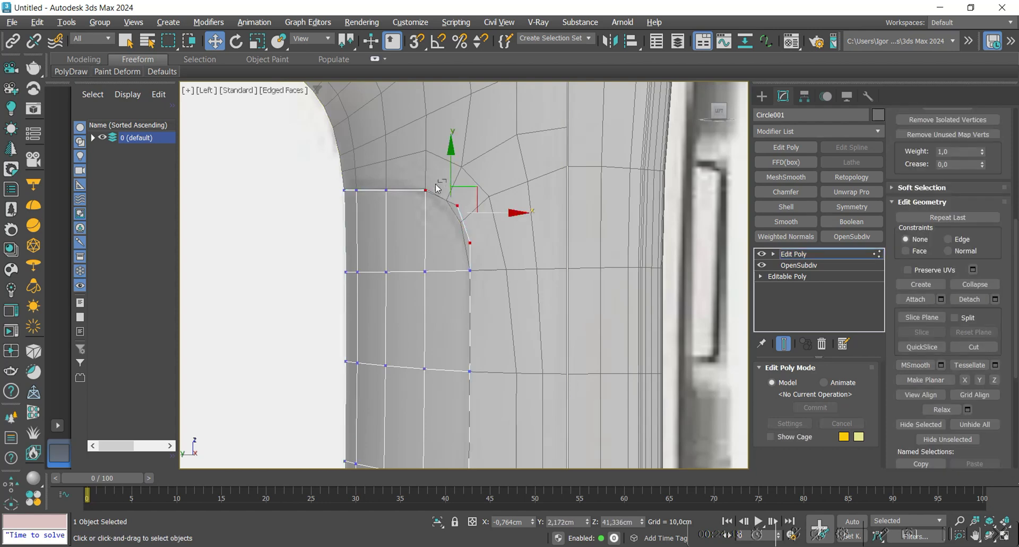
# Weld the two coincident vertices where the chamfer meets the top edge, and insert a horizontal edge loop level with the chamfer's lower vertex
pyautogui.scroll(5, 970, 300)
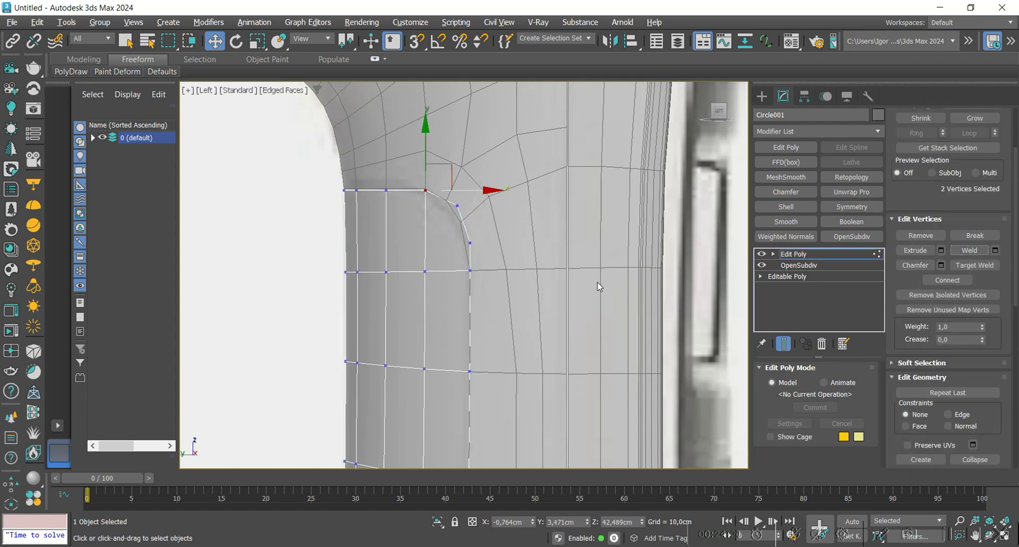
pyautogui.scroll(3, 472, 259)
pyautogui.press('2')
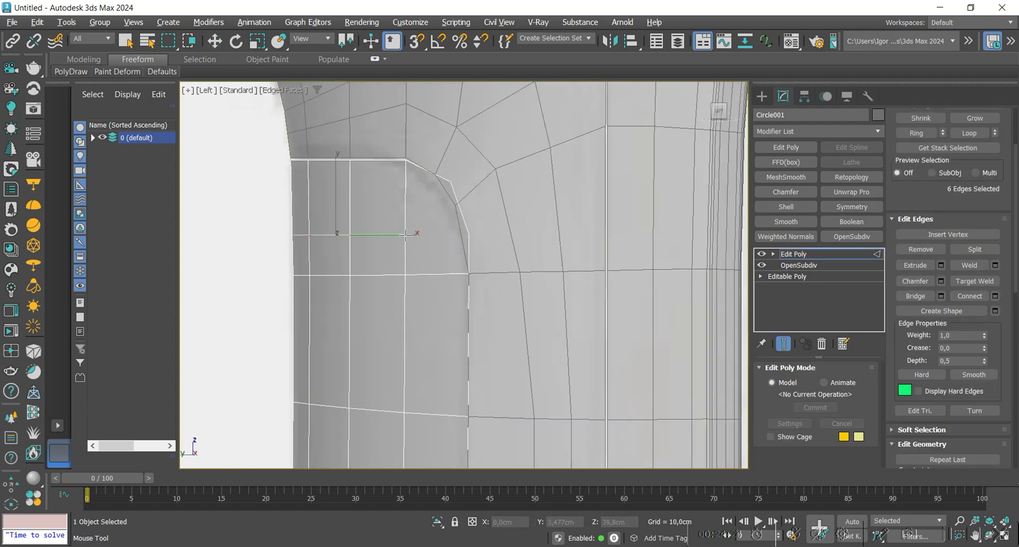
pyautogui.press('w')
pyautogui.press('1')
pyautogui.click(547, 256)
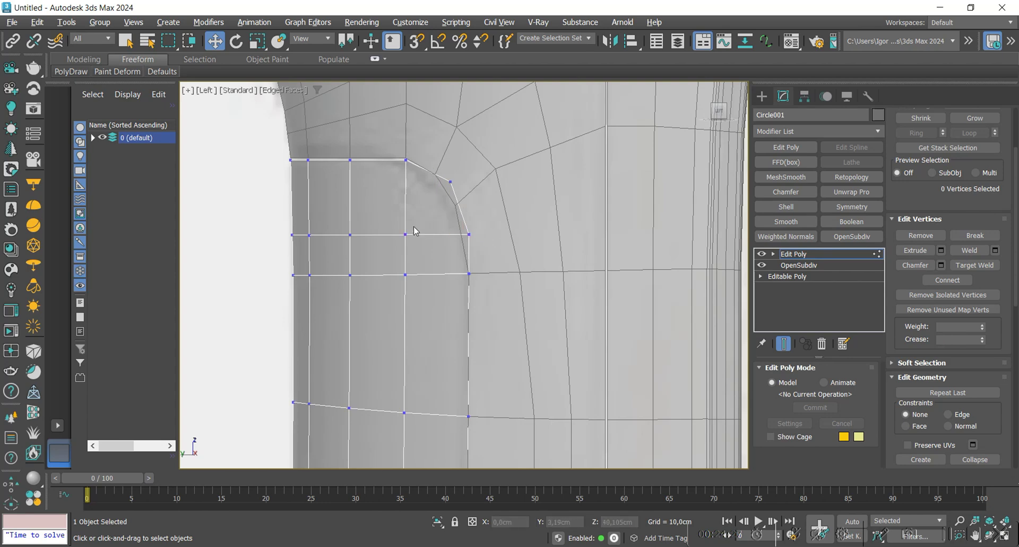
# Connect the chamfer's middle vertex diagonally to the neighbouring inner vertex on the new edge loop
pyautogui.keyDown('alt'); pyautogui.moveTo(426, 231); pyautogui.dragTo(477, 234, button='middle'); pyautogui.keyUp('alt')
pyautogui.click(458, 265)
pyautogui.keyDown('ctrl'); pyautogui.click(508, 217); pyautogui.keyUp('ctrl')
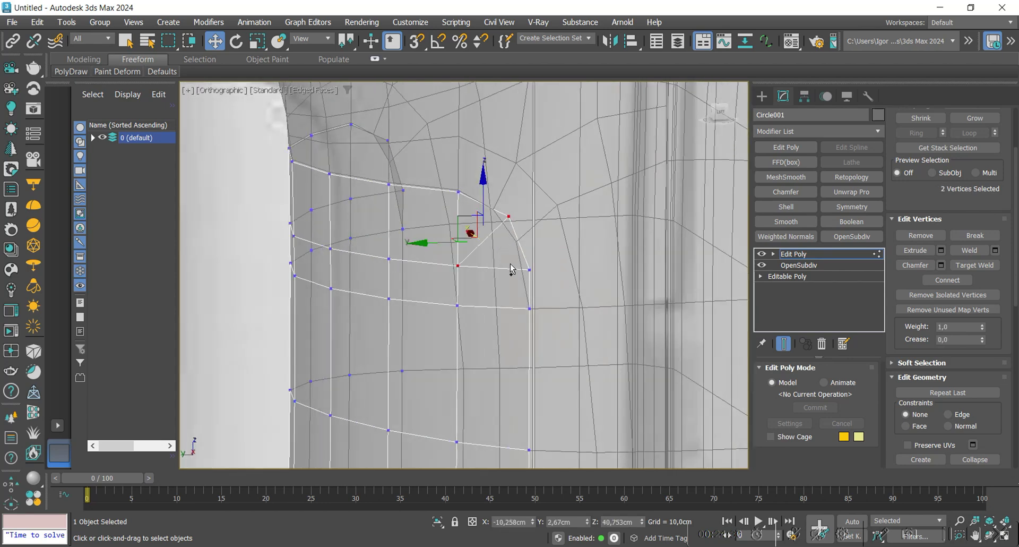
# Move the chamfer's middle vertex along X to about -11.02 cm to follow the panel's curved surface
pyautogui.keyDown('alt'); pyautogui.moveTo(515, 275); pyautogui.dragTo(606, 228, button='middle'); pyautogui.keyUp('alt')
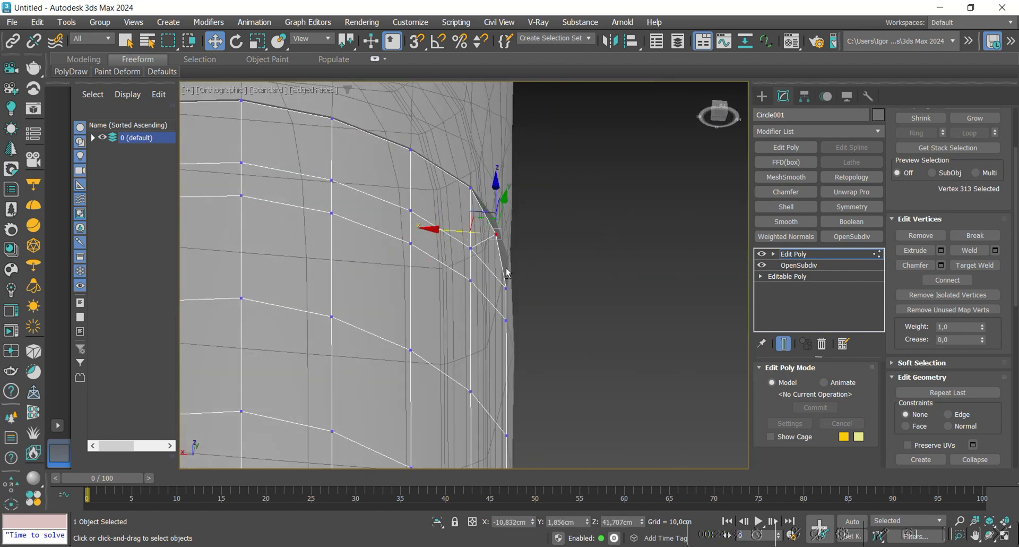
pyautogui.keyDown('alt'); pyautogui.moveTo(507, 274); pyautogui.dragTo(460, 246, button='middle'); pyautogui.keyUp('alt')
pyautogui.moveTo(464, 228); pyautogui.dragTo(478, 232)
pyautogui.keyDown('alt'); pyautogui.moveTo(534, 255); pyautogui.dragTo(489, 299, button='middle'); pyautogui.keyUp('alt')
pyautogui.click(725, 119)
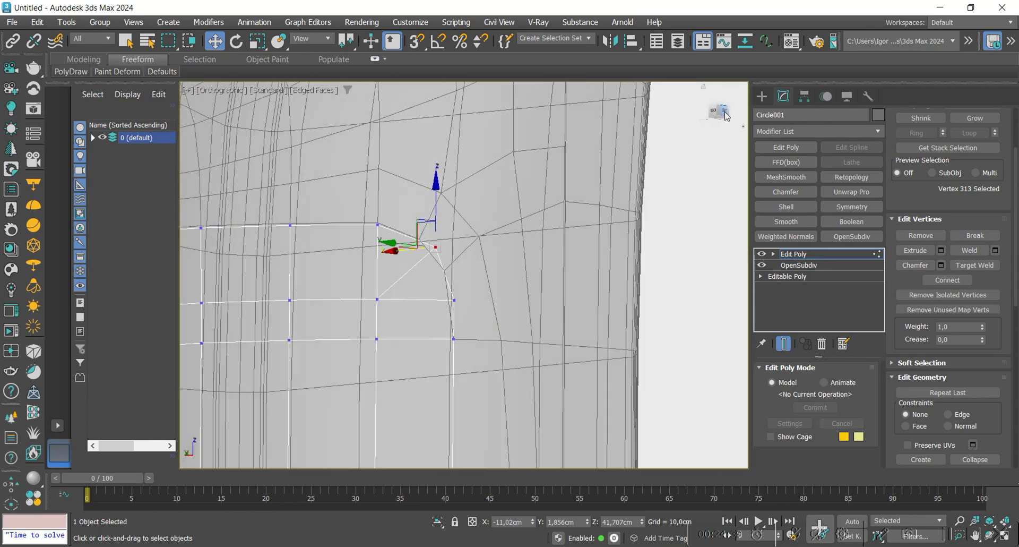
# Move the chamfer's middle and lower vertices onto the side panel's rounded corner outline in the left view
pyautogui.click(395, 269)
pyautogui.moveTo(395, 270); pyautogui.dragTo(388, 271)
pyautogui.hotkey('ctrl', 'z')
pyautogui.moveTo(428, 246); pyautogui.dragTo(388, 281)
pyautogui.moveTo(394, 272); pyautogui.dragTo(396, 273)
pyautogui.scroll(-2, 393, 289)
pyautogui.press('1')
pyautogui.press('1')
pyautogui.moveTo(415, 301); pyautogui.dragTo(415, 284, button='middle')
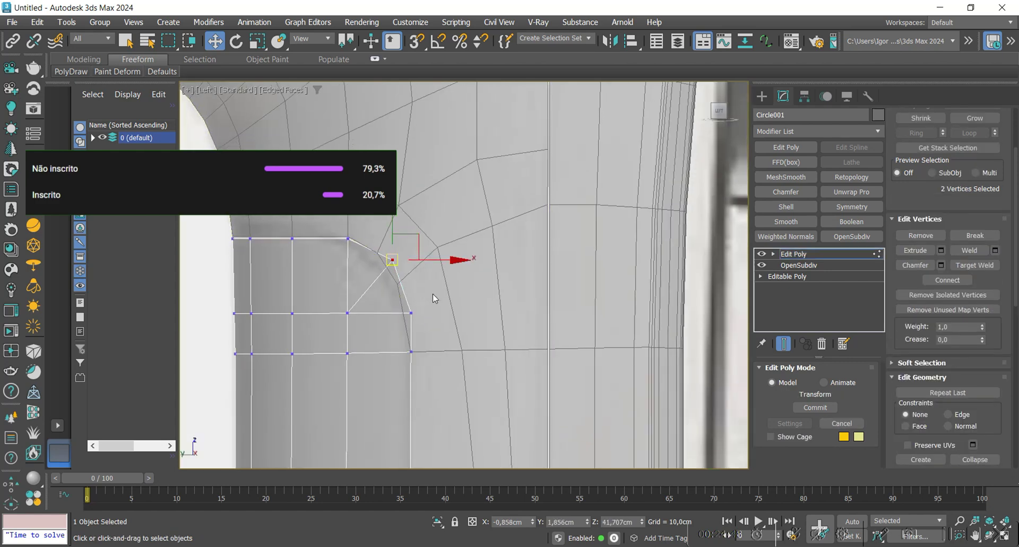
pyautogui.click(434, 292)
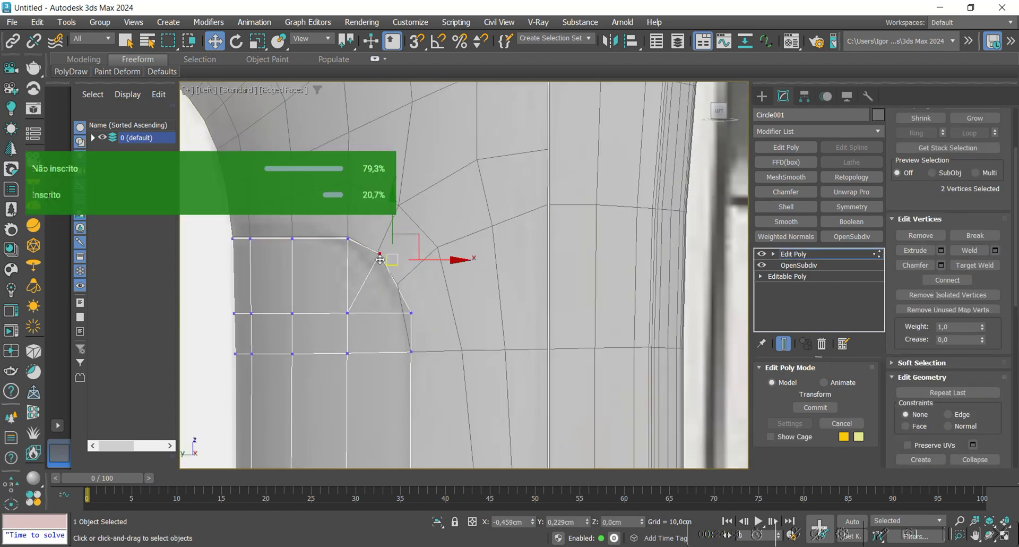
pyautogui.moveTo(393, 264); pyautogui.dragTo(402, 286)
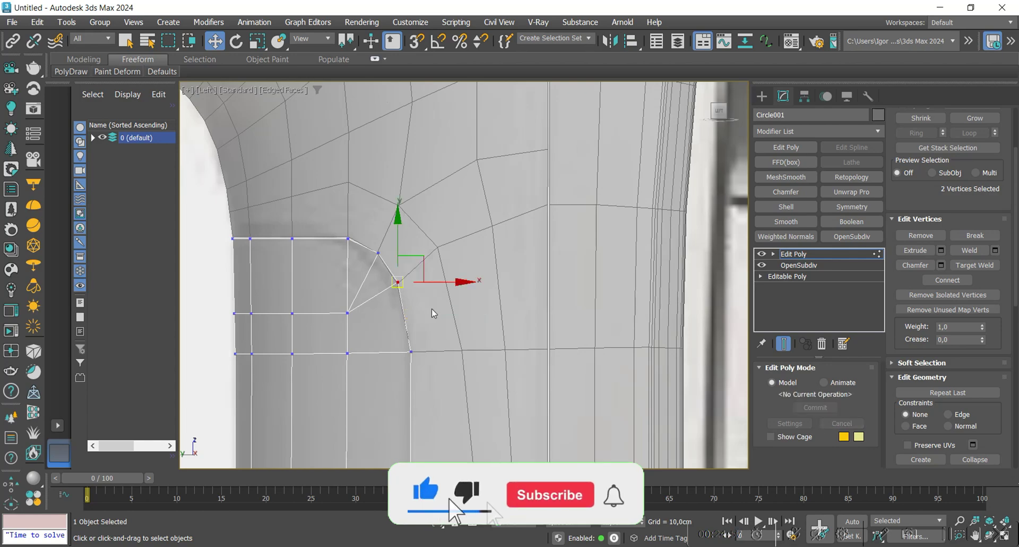
# Remove the diagonal edge to the corner's upper vertex, and adjust the corner's lower vertex to follow the panel's curved surface
pyautogui.press('2')
pyautogui.press('1')
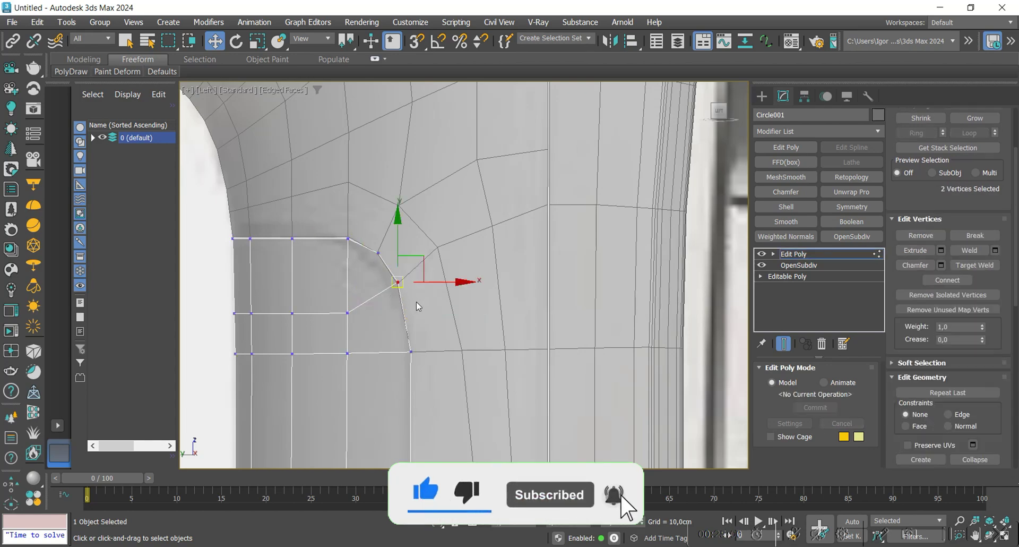
pyautogui.keyDown('alt'); pyautogui.moveTo(418, 301); pyautogui.dragTo(630, 309, button='middle'); pyautogui.keyUp('alt')
pyautogui.click(628, 307)
pyautogui.moveTo(601, 283); pyautogui.dragTo(588, 280)
pyautogui.keyDown('alt'); pyautogui.moveTo(591, 299); pyautogui.dragTo(473, 270, button='middle'); pyautogui.keyUp('alt')
# Apply a Symmetry modifier to the back panel object and collapse its stack to an Editable Poly
pyautogui.press('1')
pyautogui.click(851, 206)
pyautogui.scroll(-2, 540, 317)
pyautogui.hotkey('alt', 'c')
# Detach the lower grip panel element with the rounded corners as a separate object
pyautogui.click(842, 384)
pyautogui.click(477, 340)
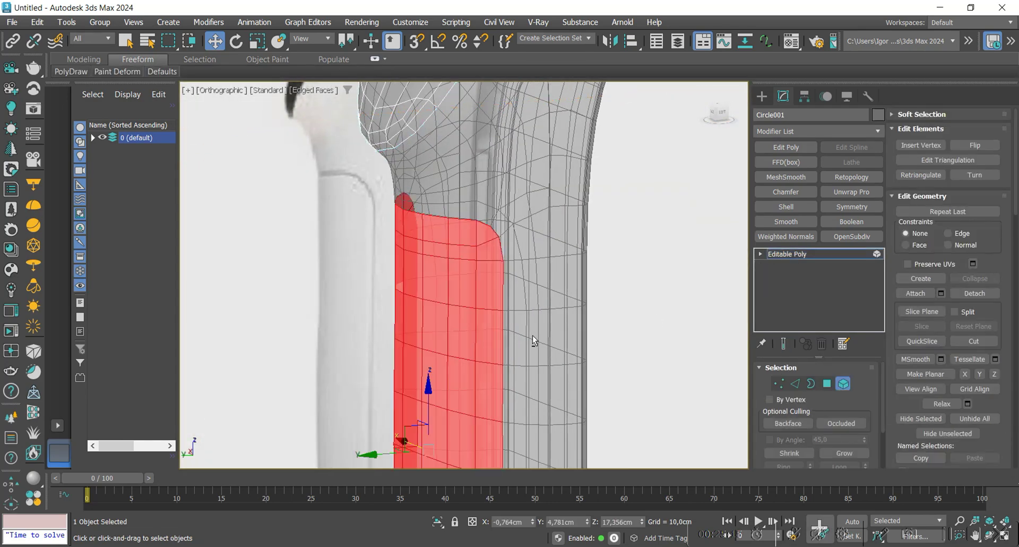
pyautogui.click(974, 293)
pyautogui.press('Return')
pyautogui.click(832, 259)
pyautogui.scroll(-3, 471, 310)
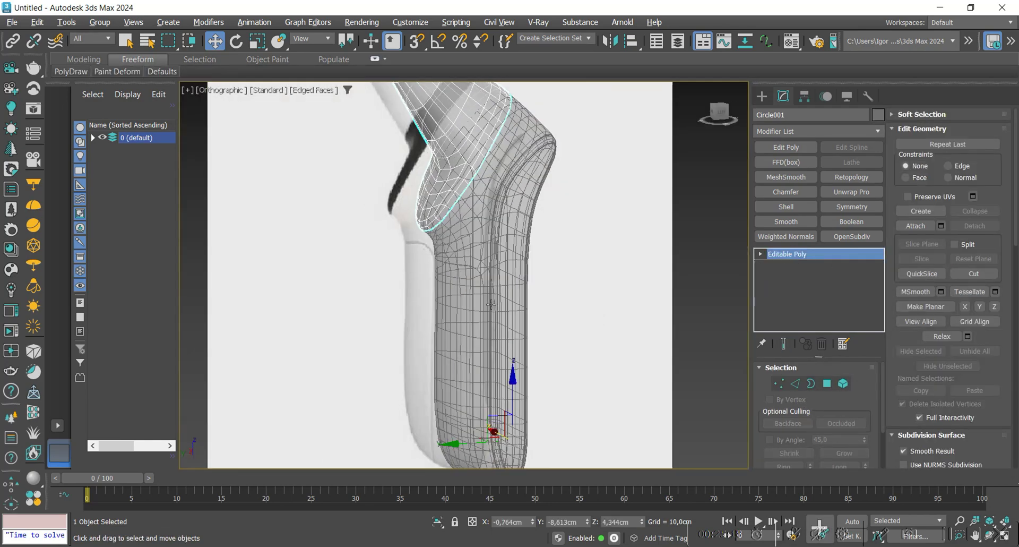
# Select the nozzle polygons beyond the collar edge loop in the left view and detach them as a separate object
pyautogui.keyDown('alt'); pyautogui.moveTo(487, 255); pyautogui.dragTo(471, 250, button='middle'); pyautogui.keyUp('alt')
pyautogui.moveTo(471, 250); pyautogui.dragTo(518, 296, button='middle')
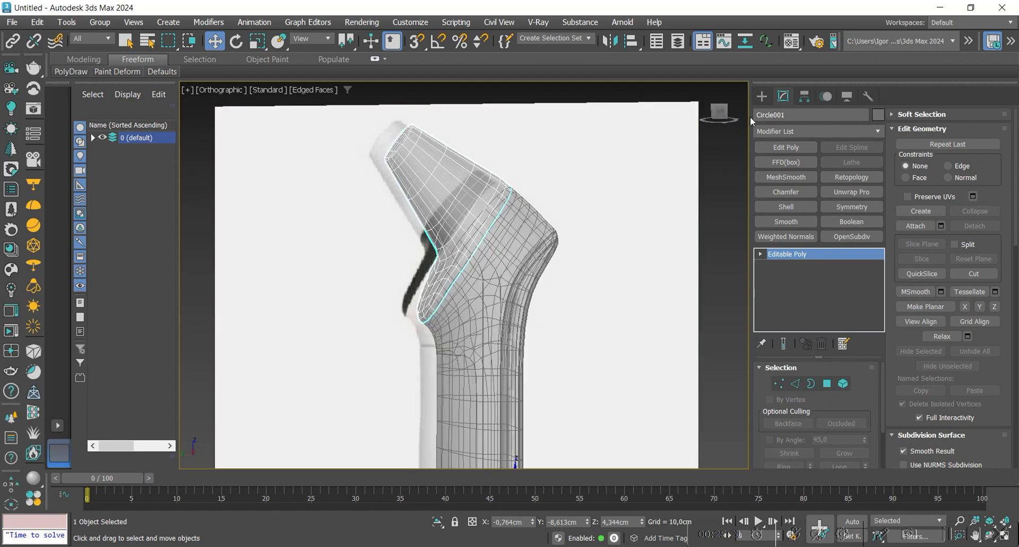
pyautogui.click(719, 111)
pyautogui.scroll(4, 480, 217)
pyautogui.press('2')
pyautogui.doubleClick(477, 197)
pyautogui.press('4')
pyautogui.press('F3')
pyautogui.moveTo(478, 197); pyautogui.dragTo(474, 293, button='middle')
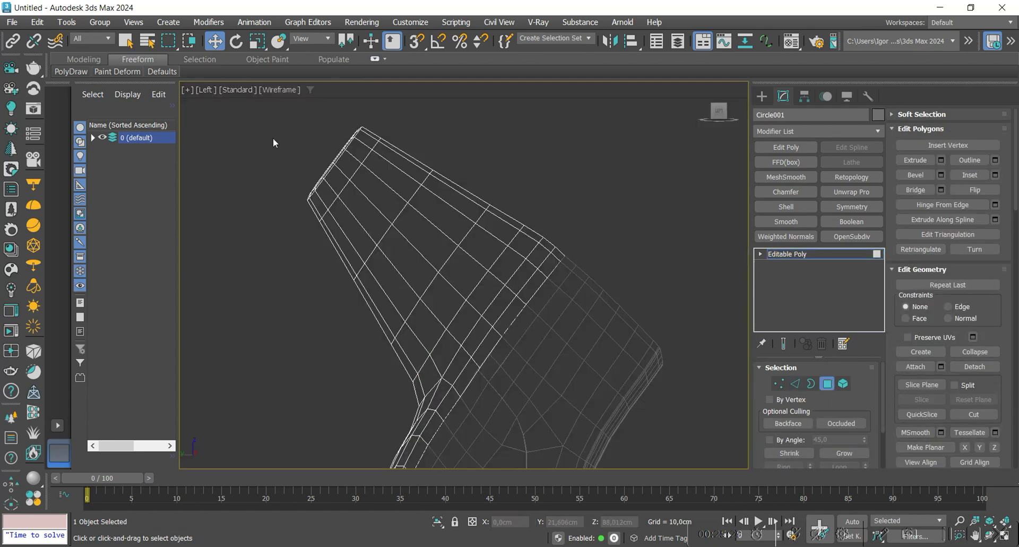
pyautogui.moveTo(455, 285); pyautogui.dragTo(455, 282)
pyautogui.keyDown('shift'); pyautogui.click(496, 228); pyautogui.keyUp('shift')
pyautogui.press('F3')
pyautogui.moveTo(494, 317); pyautogui.dragTo(484, 260, button='middle')
pyautogui.click(975, 366)
pyautogui.click(553, 285)
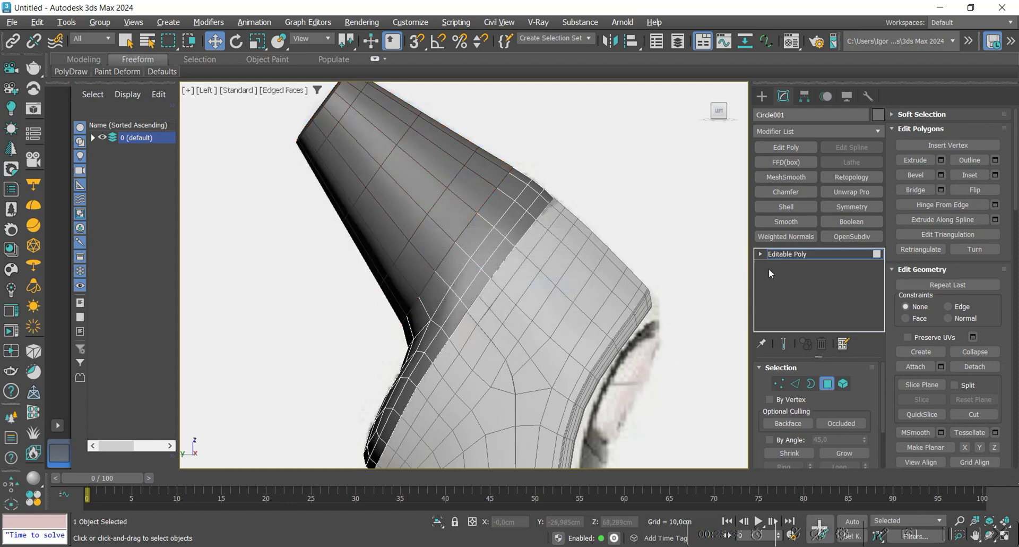
pyautogui.click(787, 254)
# Select the detached nozzle and confirm an object colour for it
pyautogui.scroll(-2, 534, 355)
pyautogui.moveTo(534, 354); pyautogui.dragTo(528, 220, button='middle')
pyautogui.scroll(-4, 529, 219)
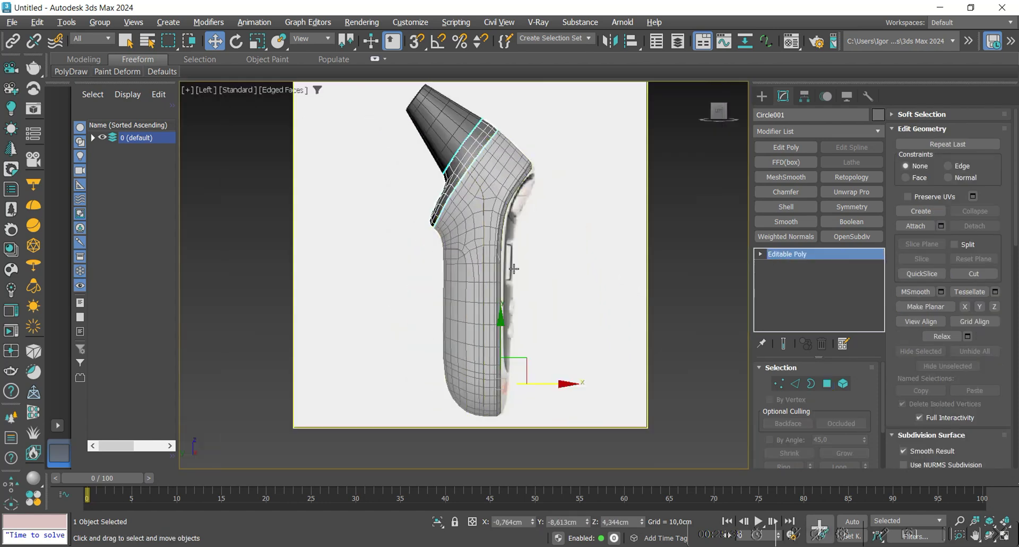
pyautogui.moveTo(467, 183); pyautogui.dragTo(468, 221, button='middle')
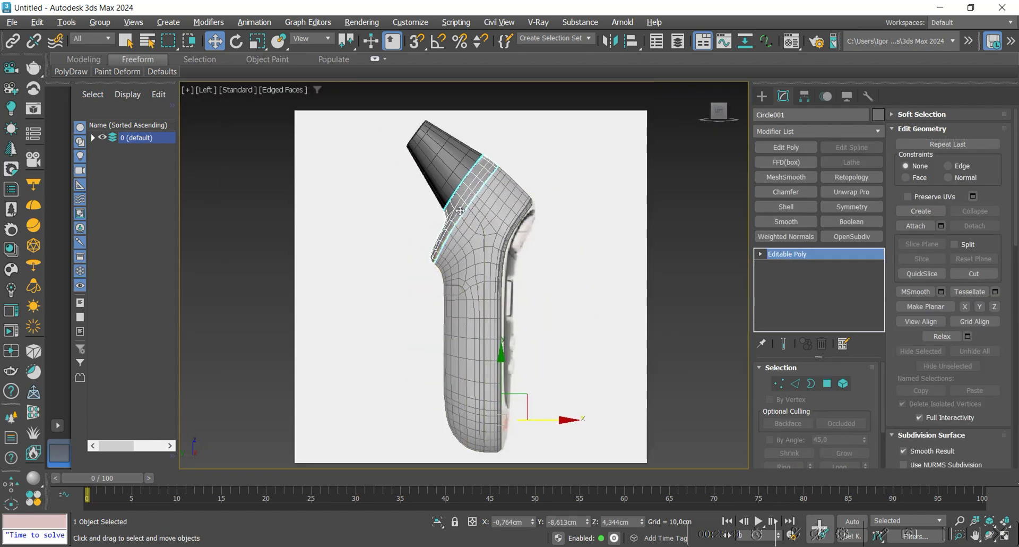
pyautogui.scroll(2, 468, 221)
pyautogui.click(592, 173)
pyautogui.hotkey('alt', 'q')
pyautogui.hotkey('alt', 'q')
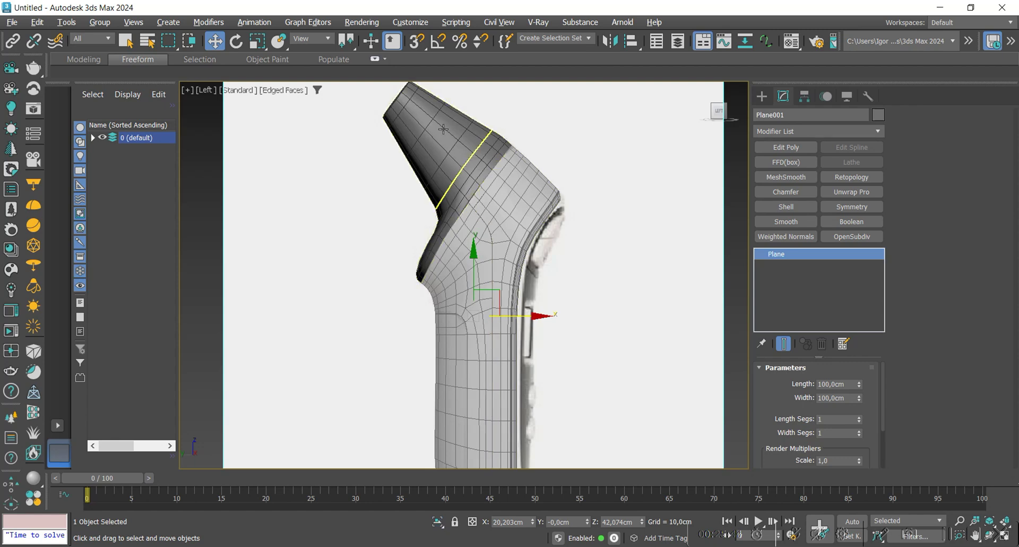
pyautogui.click(460, 150)
pyautogui.click(877, 116)
pyautogui.click(586, 351)
# Isolate the detached lower grip panel from the other body parts
pyautogui.moveTo(504, 340); pyautogui.dragTo(559, 322, button='middle')
pyautogui.click(501, 319)
pyautogui.keyDown('ctrl'); pyautogui.click(477, 261); pyautogui.keyUp('ctrl')
pyautogui.keyDown('ctrl'); pyautogui.click(446, 286); pyautogui.keyUp('ctrl')
pyautogui.hotkey('alt', 'q')
pyautogui.click(594, 314)
pyautogui.scroll(2, 496, 276)
pyautogui.click(491, 282)
pyautogui.hotkey('alt', 'q')
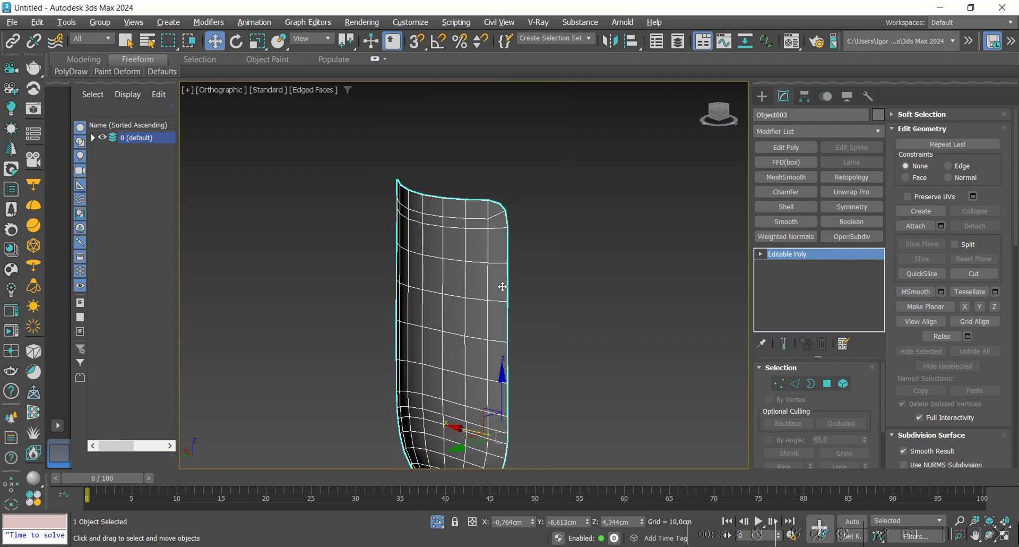
# Bridge the grip panel's opposite side border edges to close off its open side
pyautogui.press('2')
pyautogui.keyDown('alt'); pyautogui.moveTo(496, 271); pyautogui.dragTo(438, 404, button='middle'); pyautogui.keyUp('alt')
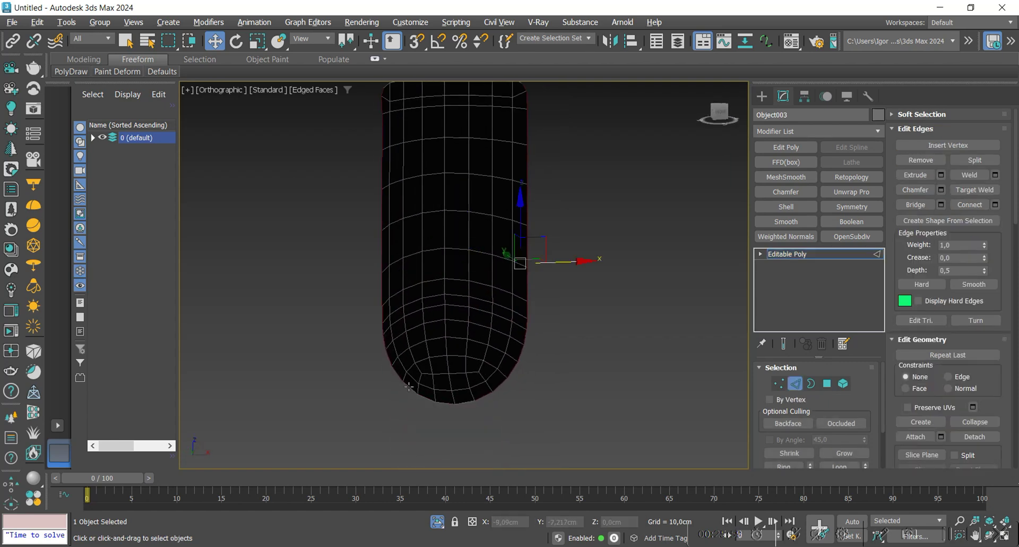
pyautogui.keyDown('alt'); pyautogui.moveTo(509, 403); pyautogui.dragTo(451, 260, button='middle'); pyautogui.keyUp('alt')
pyautogui.scroll(-2, 490, 386)
pyautogui.press('r')
pyautogui.hotkey('ctrl', 'shift', 'b')
pyautogui.click(471, 336)
pyautogui.press('w')
pyautogui.keyDown('alt'); pyautogui.moveTo(431, 220); pyautogui.dragTo(411, 232, button='middle'); pyautogui.keyUp('alt')
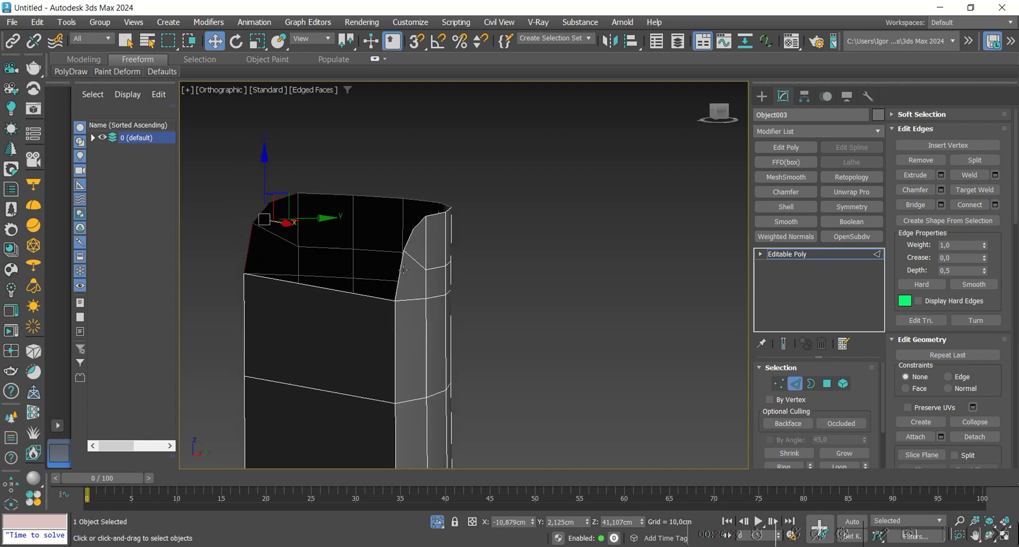
# Bridge the rounded upper side edges of the grip panel and connect the cap's cross edges with one lengthwise segment
pyautogui.hotkey('ctrl', 'shift', 'b')
pyautogui.press('Return')
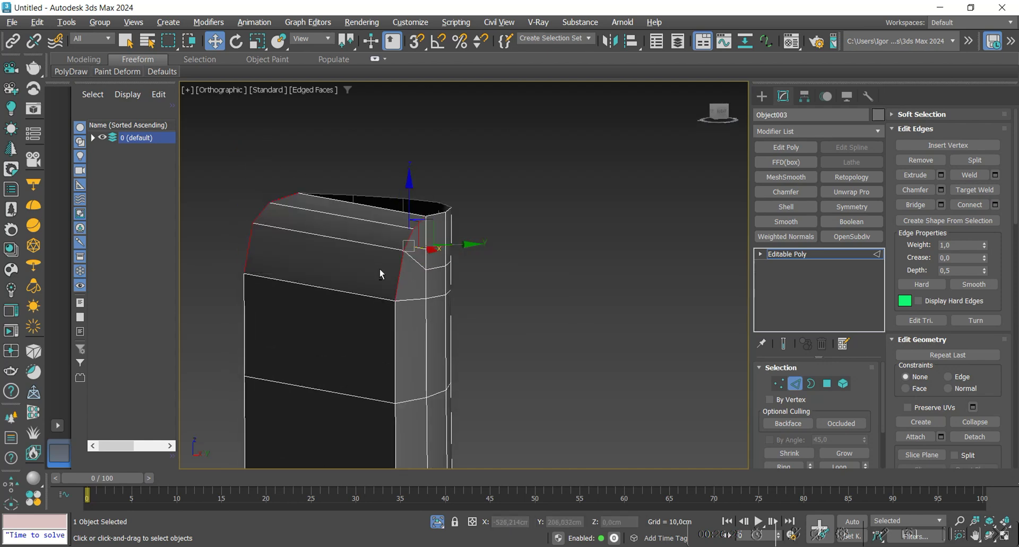
pyautogui.keyDown('alt'); pyautogui.moveTo(380, 270); pyautogui.dragTo(499, 297, button='middle'); pyautogui.keyUp('alt')
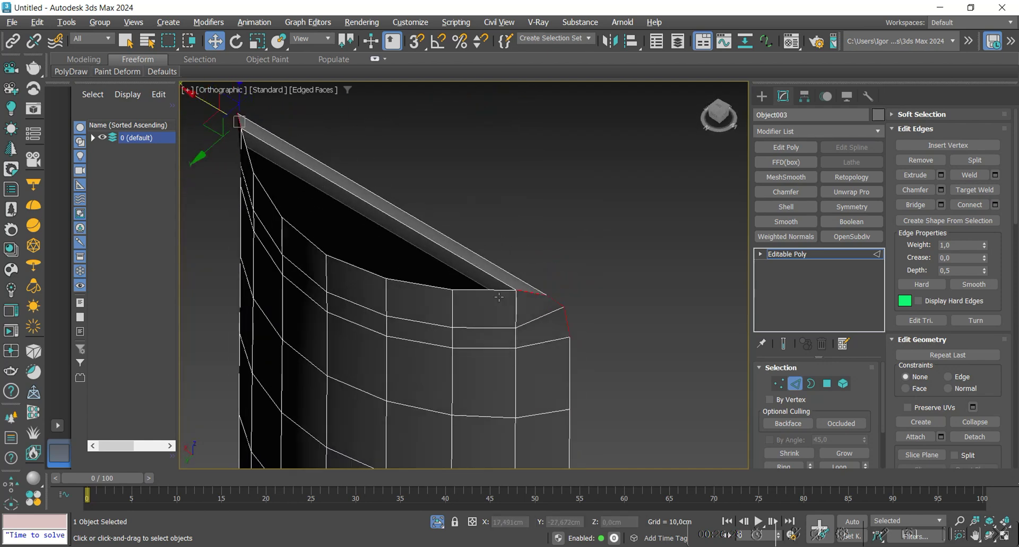
pyautogui.click(412, 231)
pyautogui.hotkey('alt', 'r')
pyautogui.hotkey('ctrl', 'shift', 'e')
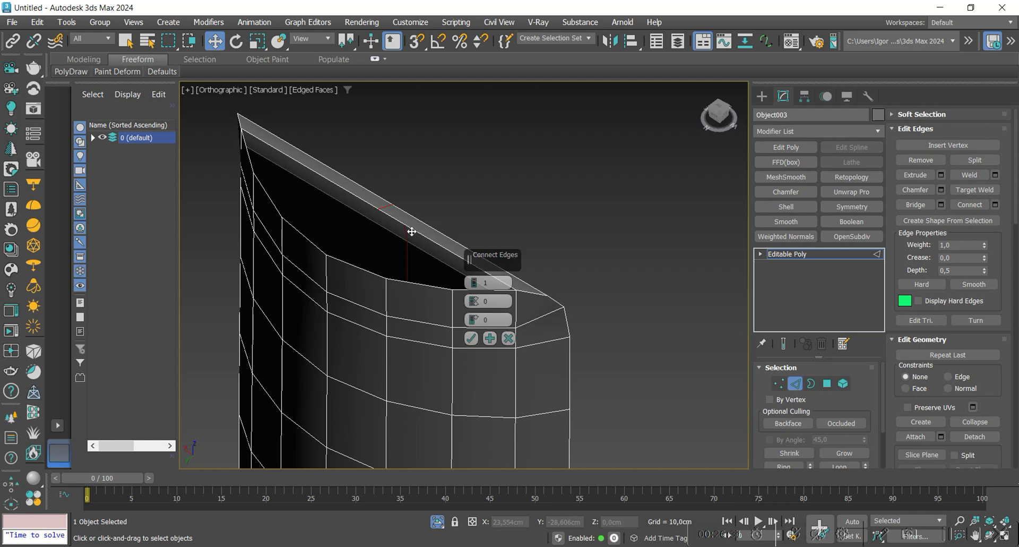
pyautogui.click(472, 339)
pyautogui.keyDown('alt'); pyautogui.moveTo(471, 339); pyautogui.dragTo(316, 220, button='middle'); pyautogui.keyUp('alt')
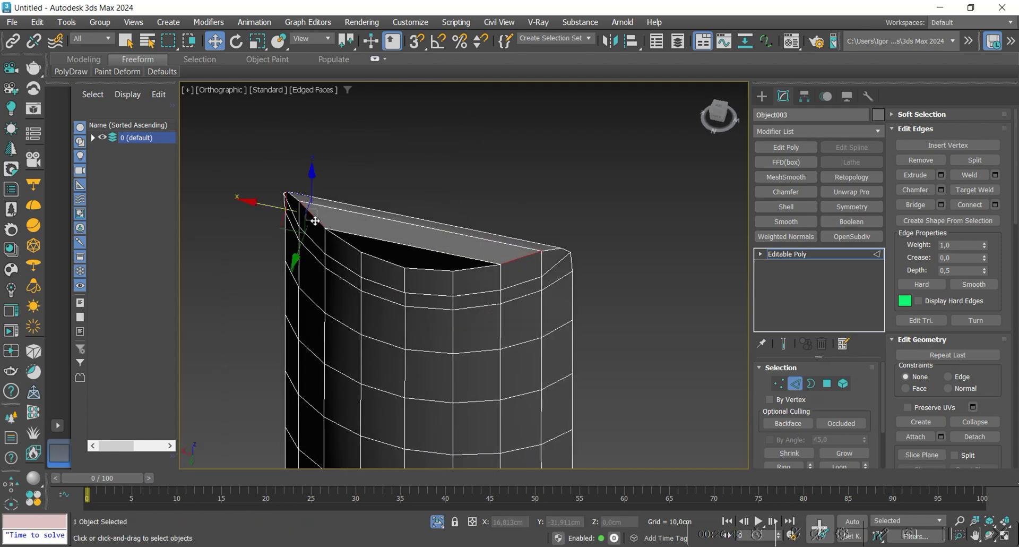
# Close the gap at the panel's rounded bottom end by bridging its opposing border edges
pyautogui.keyDown('alt'); pyautogui.moveTo(421, 247); pyautogui.dragTo(480, 345, button='middle'); pyautogui.keyUp('alt')
pyautogui.scroll(2, 480, 345)
pyautogui.press('1')
pyautogui.press('3')
pyautogui.click(487, 342)
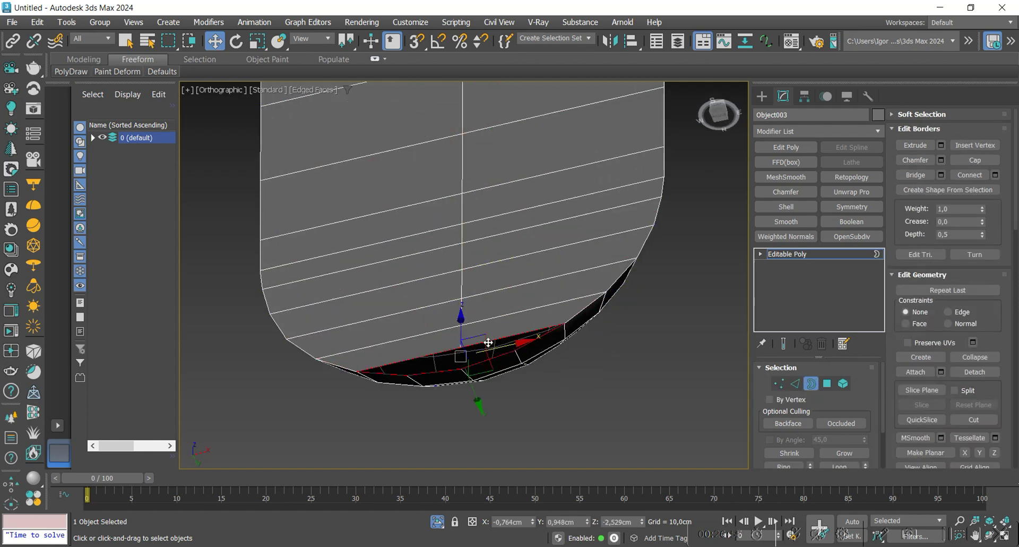
pyautogui.press('2')
pyautogui.click(439, 357)
pyautogui.keyDown('ctrl'); pyautogui.click(379, 374); pyautogui.keyUp('ctrl')
pyautogui.hotkey('shift', 'b')
pyautogui.press('Return')
pyautogui.scroll(-4, 421, 374)
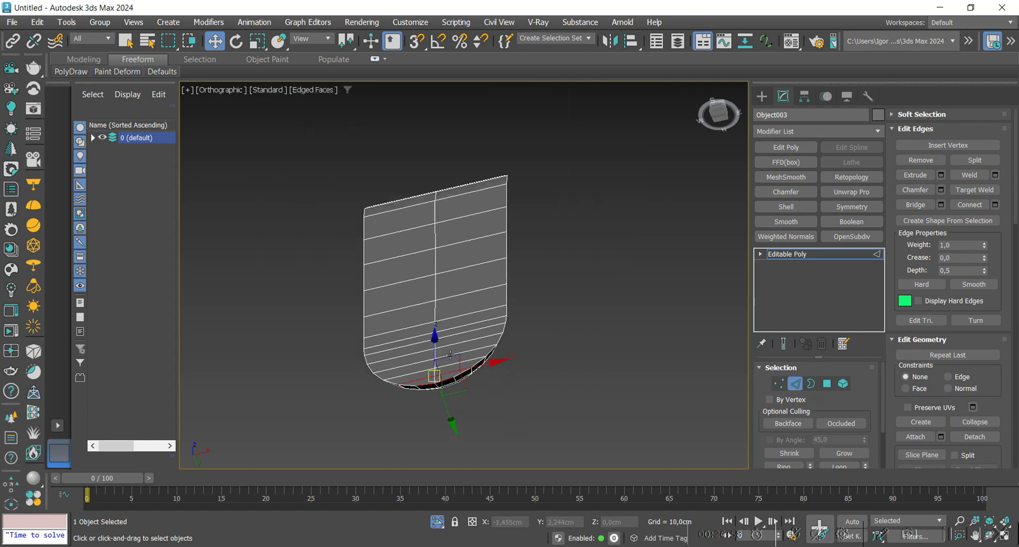
# Bridge the border edges of the curved gap at the panel's upper end to close it
pyautogui.keyDown('alt'); pyautogui.moveTo(421, 375); pyautogui.dragTo(486, 334, button='middle'); pyautogui.keyUp('alt')
pyautogui.scroll(3, 424, 300)
pyautogui.press('3')
pyautogui.click(421, 298)
pyautogui.press('2')
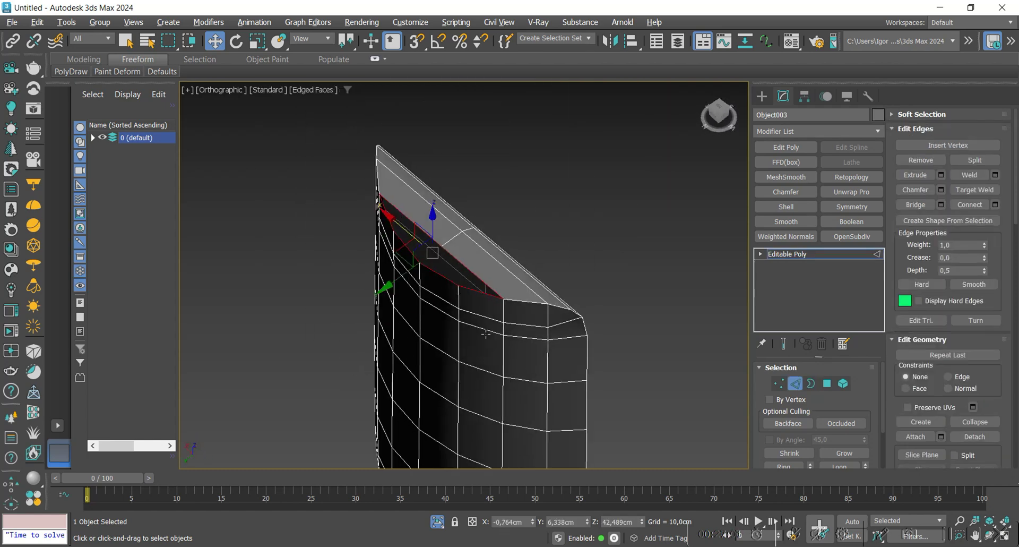
pyautogui.hotkey('shift', 'b')
pyautogui.press('Return')
pyautogui.press('1')
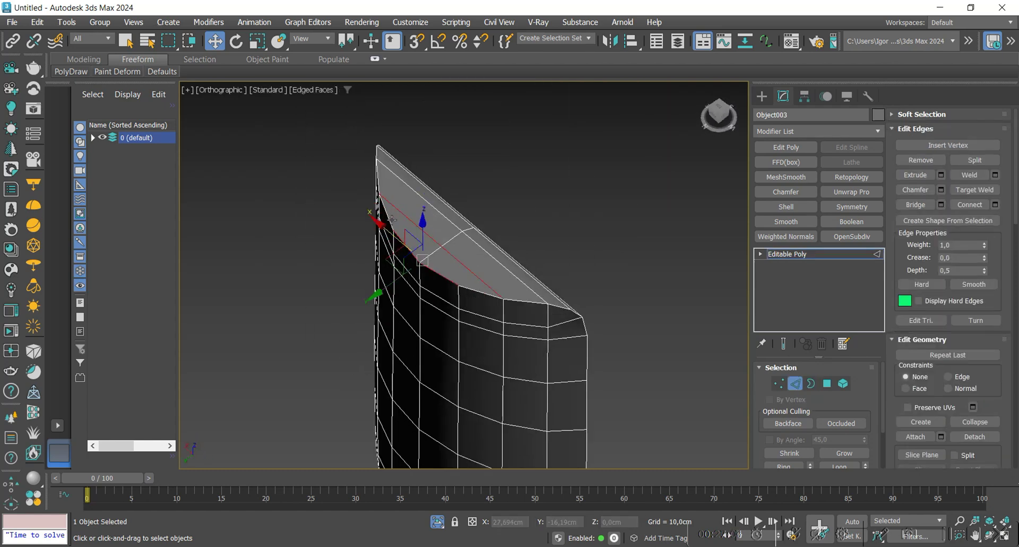
# Select the edge loop around the panel's closed back and chamfer it by 0,156 cm with one segment
pyautogui.scroll(-2, 387, 213)
pyautogui.keyDown('alt'); pyautogui.moveTo(388, 213); pyautogui.dragTo(441, 283, button='middle'); pyautogui.keyUp('alt')
pyautogui.press('2')
pyautogui.scroll(3, 458, 284)
pyautogui.keyDown('alt'); pyautogui.moveTo(414, 200); pyautogui.dragTo(400, 267, button='middle'); pyautogui.keyUp('alt')
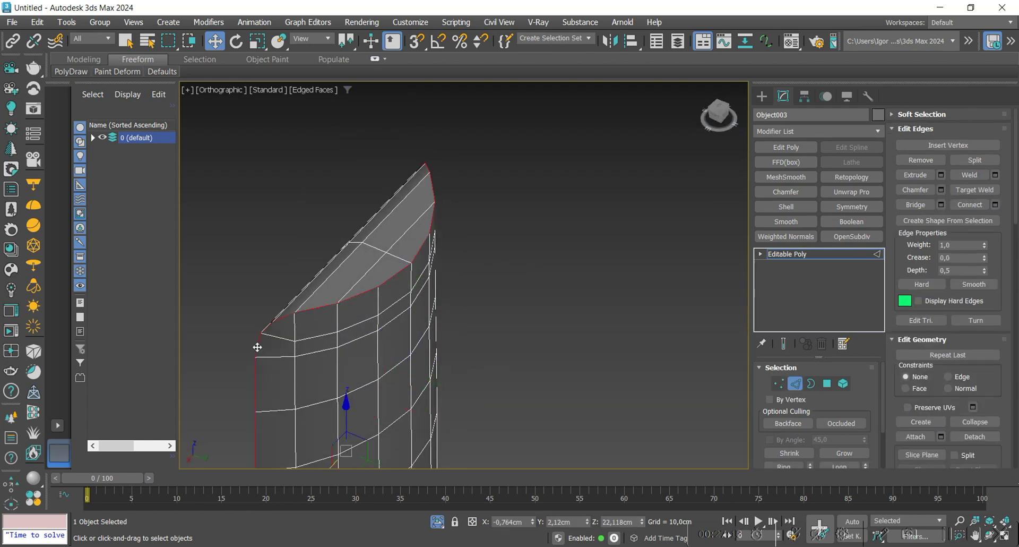
pyautogui.keyDown('alt'); pyautogui.moveTo(257, 346); pyautogui.dragTo(424, 271, button='middle'); pyautogui.keyUp('alt')
pyautogui.scroll(-4, 454, 295)
pyautogui.moveTo(425, 271); pyautogui.dragTo(430, 303, button='middle')
pyautogui.scroll(4, 419, 196)
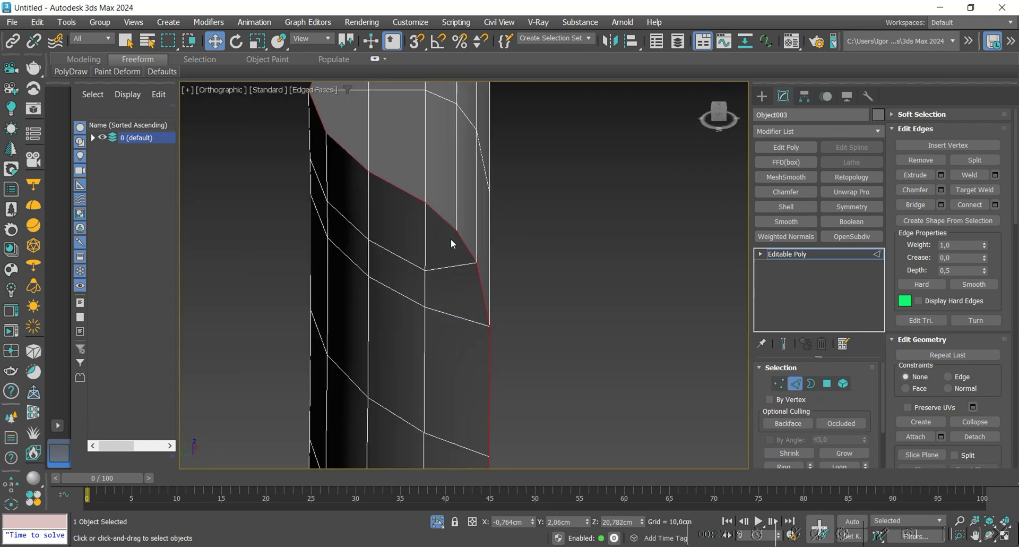
pyautogui.hotkey('ctrl', 'shift', 'c')
pyautogui.moveTo(471, 253); pyautogui.dragTo(399, 209, button='middle')
pyautogui.scroll(2, 398, 208)
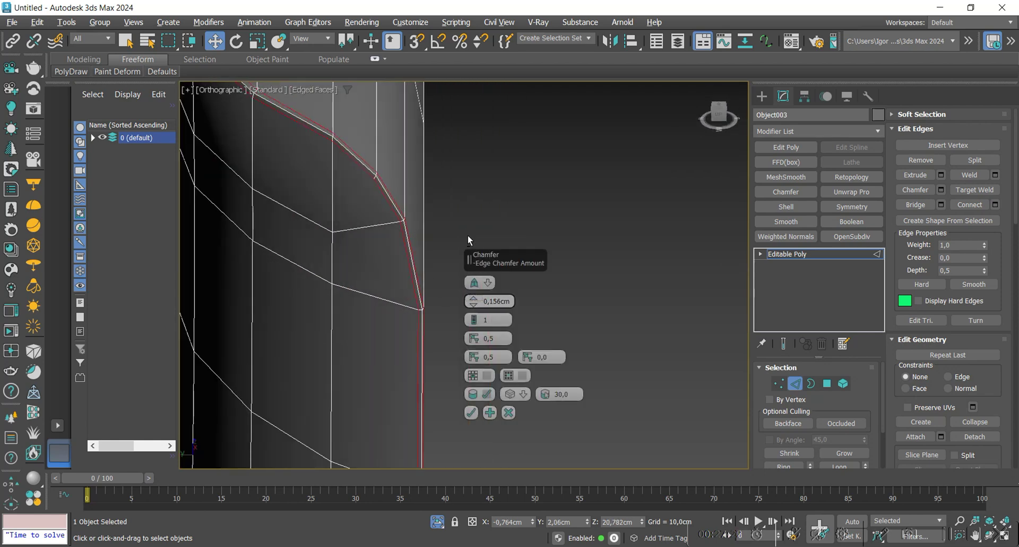
pyautogui.click(471, 413)
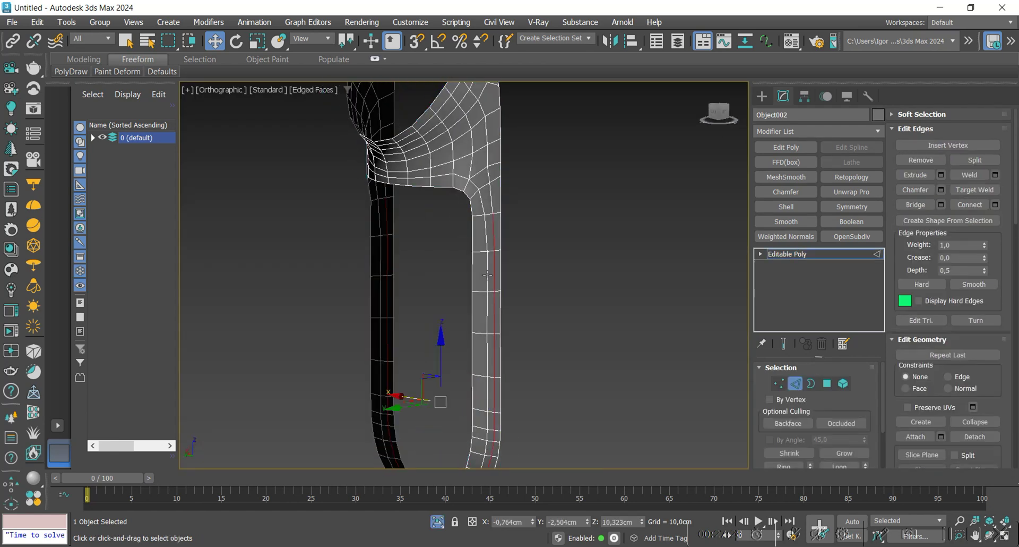
# Select the grip opening's inner rim edges on the next body part, leaving out the bottom ones, and bridge the opposite sides
pyautogui.moveTo(487, 275); pyautogui.dragTo(525, 230, button='middle')
pyautogui.doubleClick(462, 251)
pyautogui.scroll(-1, 462, 252)
pyautogui.scroll(3, 430, 170)
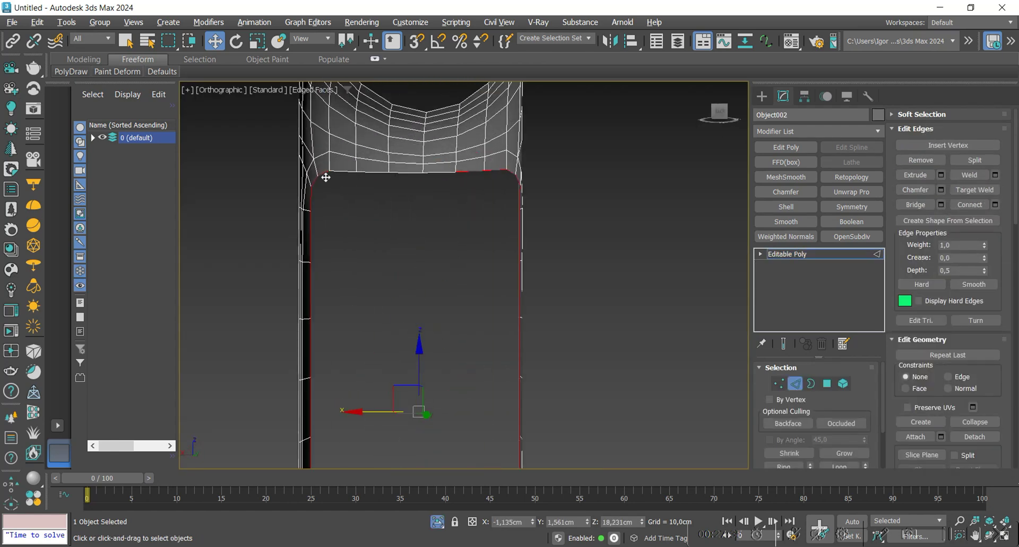
pyautogui.keyDown('alt'); pyautogui.moveTo(326, 178); pyautogui.dragTo(462, 200, button='middle'); pyautogui.keyUp('alt')
pyautogui.moveTo(466, 234); pyautogui.dragTo(457, 170, button='middle')
pyautogui.scroll(-2, 457, 169)
pyautogui.keyDown('alt'); pyautogui.moveTo(457, 170); pyautogui.dragTo(381, 367, button='middle'); pyautogui.keyUp('alt')
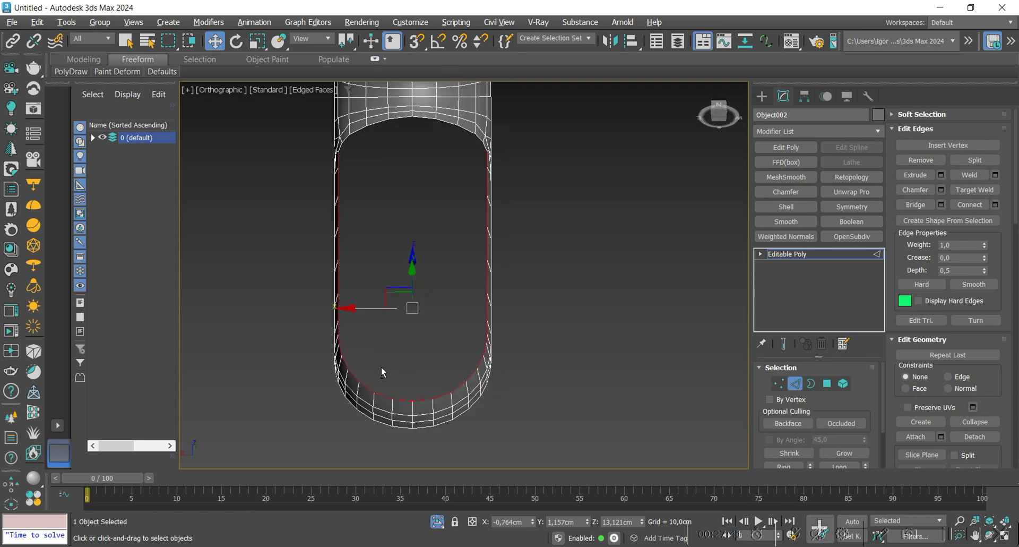
pyautogui.keyDown('alt'); pyautogui.moveTo(381, 367); pyautogui.dragTo(452, 416); pyautogui.keyUp('alt')
pyautogui.moveTo(382, 395)
pyautogui.keyDown('alt'); pyautogui.mouseDown(button='middle')
pyautogui.moveTo(402, 362)
pyautogui.moveTo(388, 302)
pyautogui.moveTo(419, 277)
pyautogui.moveTo(398, 212)
pyautogui.mouseUp(button='middle'); pyautogui.keyUp('alt')
# Connect the cross edges of the new cap in the grip opening with three lengthwise segments
pyautogui.click(387, 383)
pyautogui.scroll(2, 387, 387)
pyautogui.hotkey('alt', 'r')
pyautogui.hotkey('ctrl', 'shift', 'e')
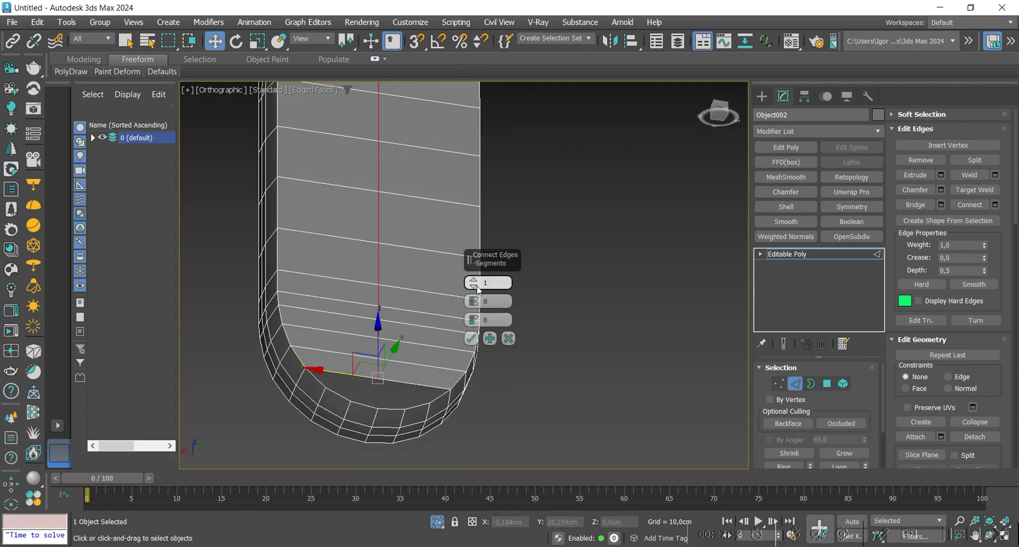
pyautogui.hotkey('ctrl', 'shift', 'e')
pyautogui.click(471, 336)
# Bridge the opposite rounded corner edges above the grip cap to extend it towards the arched neck
pyautogui.moveTo(404, 176); pyautogui.dragTo(382, 289, button='middle')
pyautogui.scroll(-2, 382, 289)
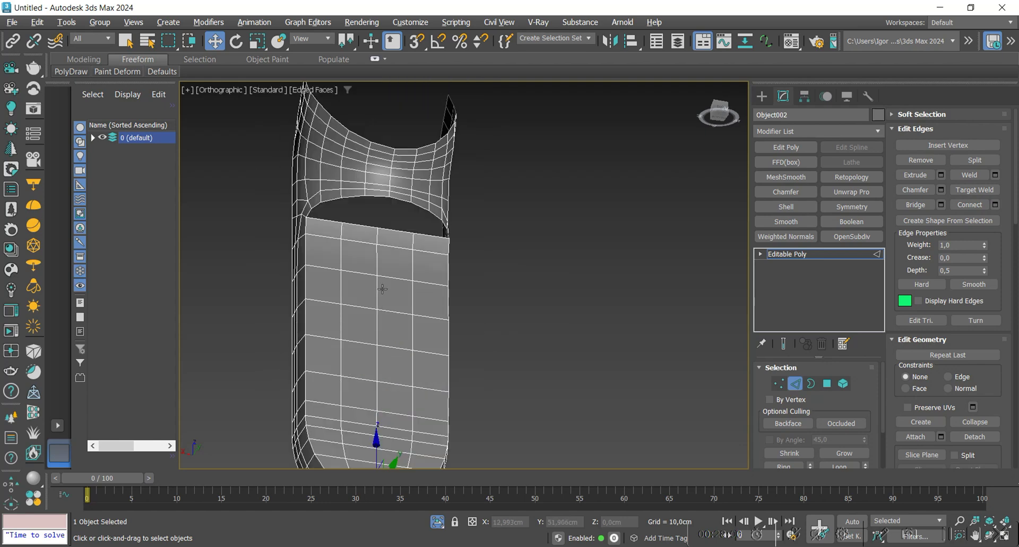
pyautogui.scroll(5, 352, 223)
pyautogui.press('2')
pyautogui.press('2')
pyautogui.click(273, 247)
pyautogui.keyDown('alt'); pyautogui.moveTo(273, 247); pyautogui.dragTo(372, 273, button='middle'); pyautogui.keyUp('alt')
pyautogui.keyDown('ctrl'); pyautogui.click(583, 199); pyautogui.keyUp('ctrl')
pyautogui.keyDown('ctrl'); pyautogui.click(565, 180); pyautogui.keyUp('ctrl')
pyautogui.hotkey('ctrl', 'shift', 'e')
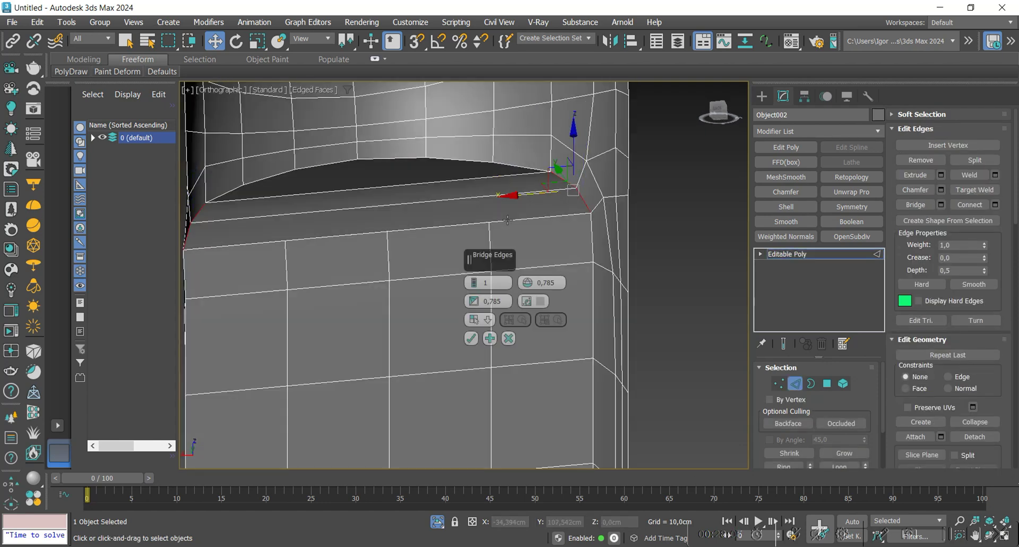
pyautogui.keyDown('alt'); pyautogui.moveTo(499, 214); pyautogui.dragTo(560, 210, button='middle'); pyautogui.keyUp('alt')
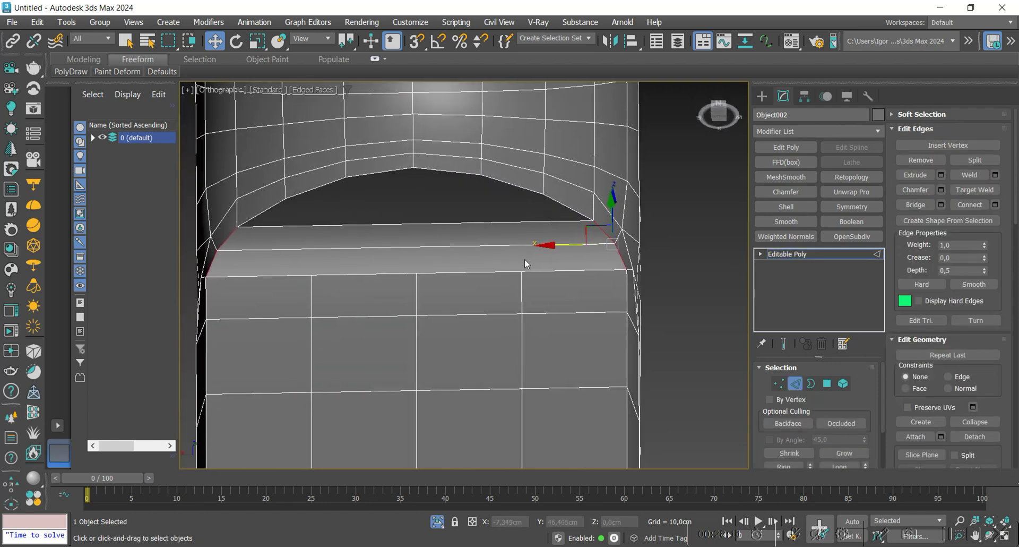
# Connect the cross edges of the bridged corner strips with three segments in line with the cap below
pyautogui.scroll(2, 526, 263)
pyautogui.press('2')
pyautogui.press('2')
pyautogui.click(500, 242)
pyautogui.hotkey('alt', 'r')
pyautogui.hotkey('ctrl', 'shift', 'e')
pyautogui.click(471, 338)
# Weld the coincident vertices where the corner strips meet the grip cap, working in wireframe display
pyautogui.press('1')
pyautogui.press('F3')
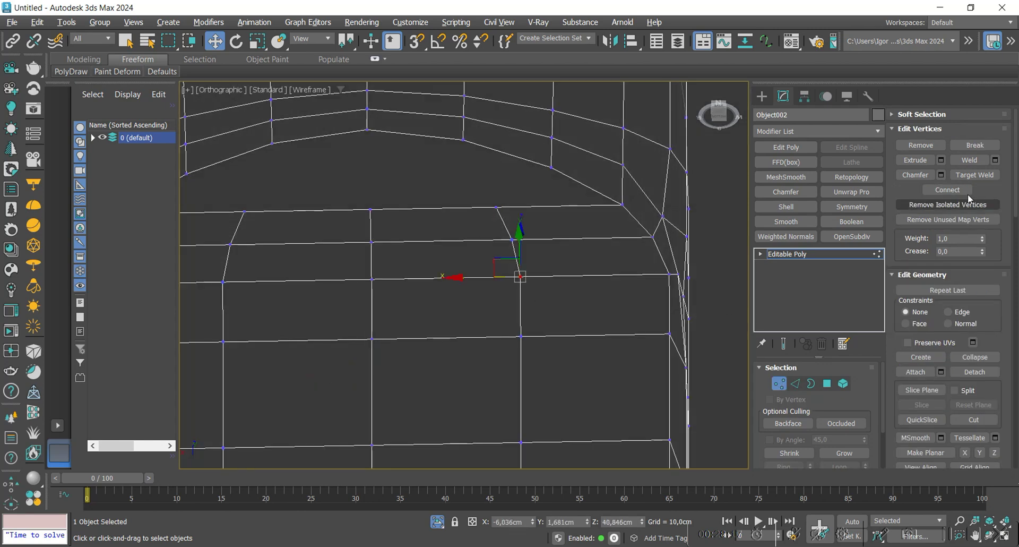
pyautogui.scroll(-3, 835, 434)
pyautogui.moveTo(370, 285); pyautogui.dragTo(439, 284, button='middle')
pyautogui.moveTo(462, 257); pyautogui.dragTo(386, 300)
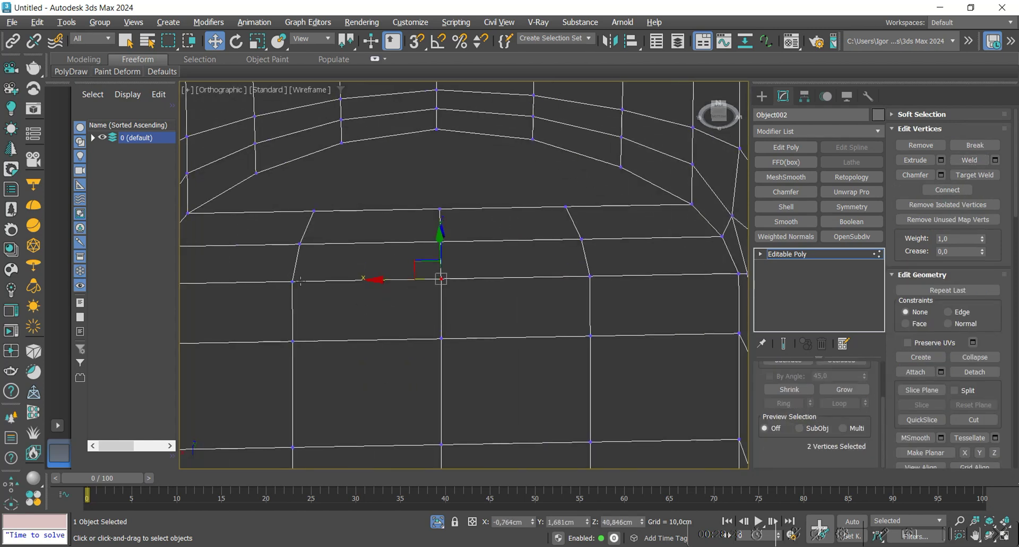
# Bridge the arched border edges to the upper edge of the corner strips to close the remaining gap
pyautogui.press('F3')
pyautogui.press('3')
pyautogui.click(552, 222)
pyautogui.press('2')
pyautogui.scroll(-1, 467, 185)
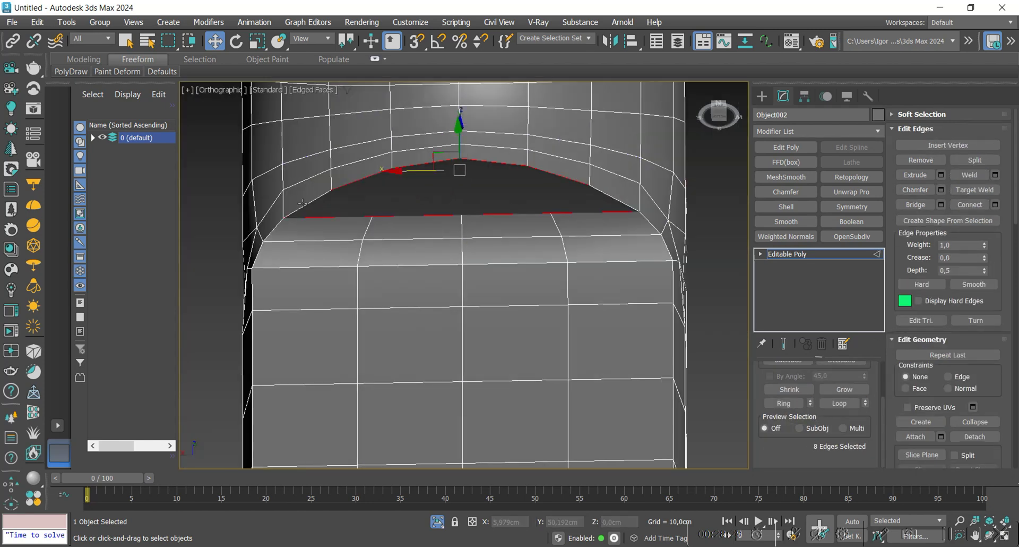
pyautogui.hotkey('ctrl', 'shift', 'b')
# Bridge the curved front edges of the two upper side walls and connect the new faces with one centre segment
pyautogui.scroll(-3, 489, 255)
pyautogui.moveTo(488, 255)
pyautogui.keyDown('alt'); pyautogui.mouseDown(button='middle')
pyautogui.moveTo(442, 249)
pyautogui.moveTo(489, 303)
pyautogui.moveTo(433, 274)
pyautogui.moveTo(570, 141)
pyautogui.mouseUp(button='middle'); pyautogui.keyUp('alt')
pyautogui.scroll(3, 343, 218)
pyautogui.click(303, 155)
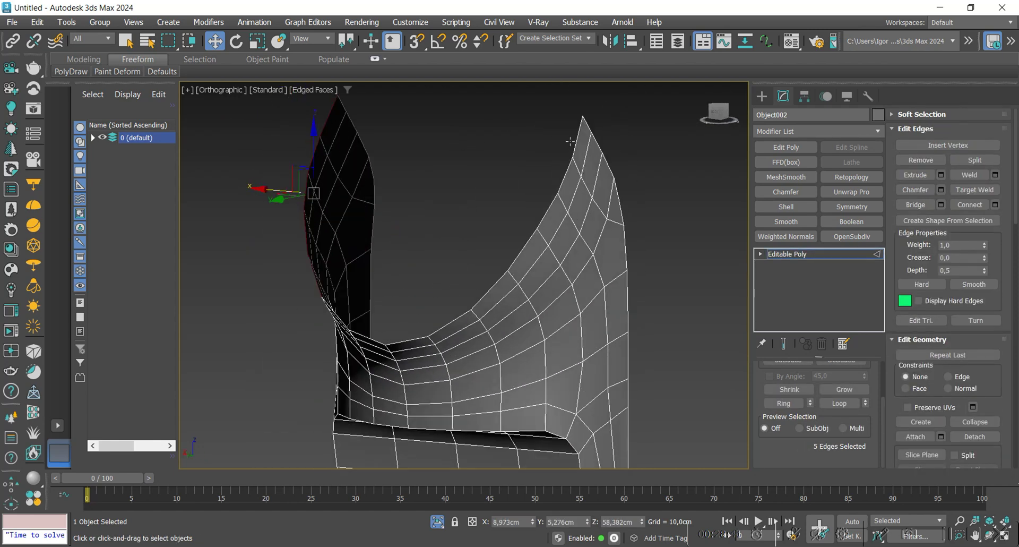
pyautogui.hotkey('ctrl', 'shift', 'b')
pyautogui.keyDown('alt'); pyautogui.moveTo(443, 297); pyautogui.dragTo(497, 296, button='middle'); pyautogui.keyUp('alt')
pyautogui.click(438, 280)
pyautogui.hotkey('alt', 'r')
pyautogui.hotkey('ctrl', 'shift', 'e')
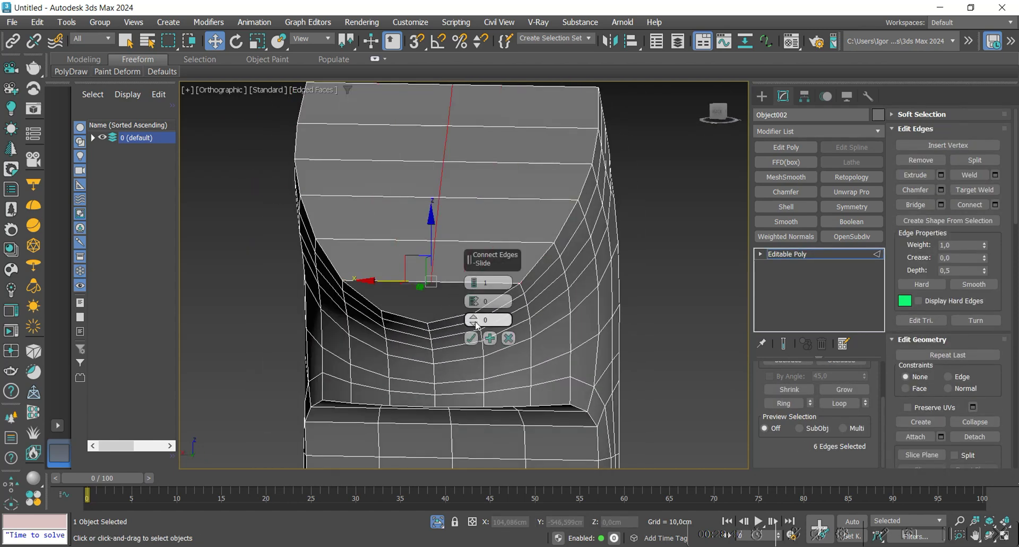
pyautogui.click(471, 338)
# Select the remaining border at the bottom of the neck cut-out, deselect its two end edges and bridge the gap
pyautogui.press('3')
pyautogui.click(467, 290)
pyautogui.press('2')
pyautogui.keyDown('alt'); pyautogui.click(486, 301); pyautogui.keyUp('alt')
pyautogui.keyDown('alt'); pyautogui.click(367, 299); pyautogui.keyUp('alt')
pyautogui.hotkey('ctrl', 'shift', 'b')
# Bridge the opposite rear border edges of both side walls, excluding the bottom centre ones, and connect the new faces with one lengthwise segment
pyautogui.keyDown('alt'); pyautogui.moveTo(375, 298); pyautogui.dragTo(536, 317, button='middle'); pyautogui.keyUp('alt')
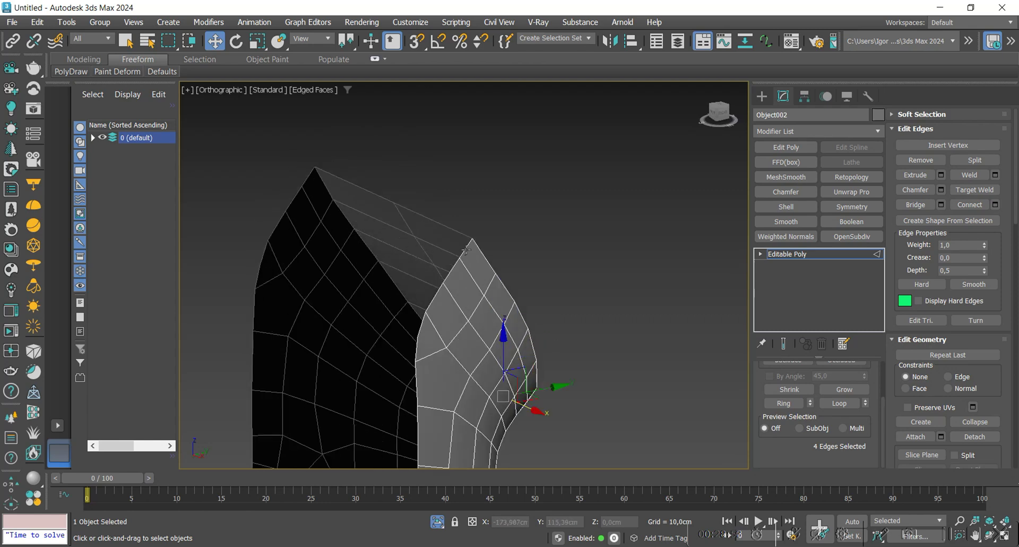
pyautogui.keyDown('ctrl'); pyautogui.click(417, 349); pyautogui.keyUp('ctrl')
pyautogui.keyDown('ctrl'); pyautogui.click(416, 383); pyautogui.keyUp('ctrl')
pyautogui.keyDown('ctrl'); pyautogui.click(418, 425); pyautogui.keyUp('ctrl')
pyautogui.moveTo(338, 277); pyautogui.dragTo(355, 253, button='middle')
pyautogui.keyDown('ctrl'); pyautogui.click(324, 154); pyautogui.keyUp('ctrl')
pyautogui.keyDown('ctrl'); pyautogui.click(310, 175); pyautogui.keyUp('ctrl')
pyautogui.keyDown('ctrl'); pyautogui.click(293, 203); pyautogui.keyUp('ctrl')
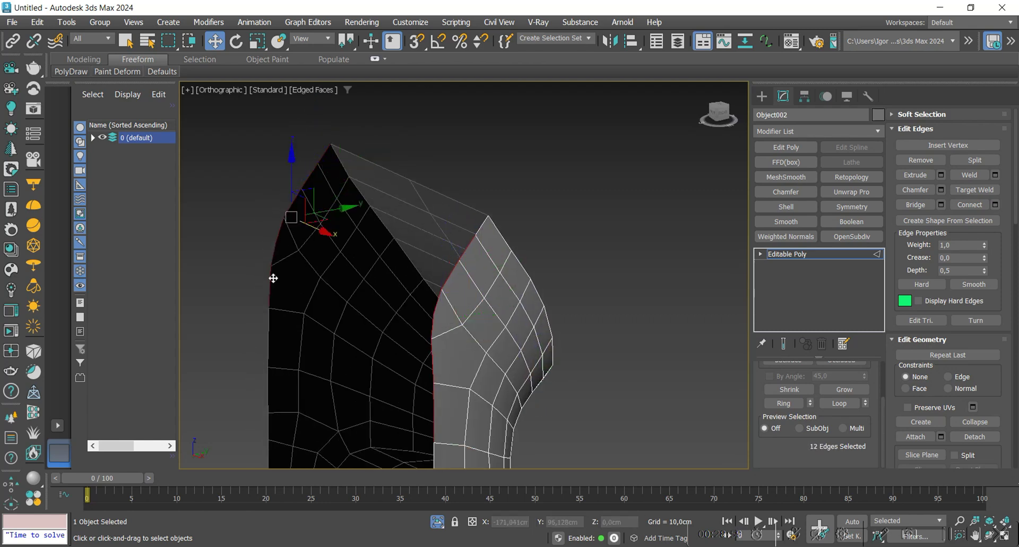
pyautogui.keyDown('alt'); pyautogui.moveTo(273, 278); pyautogui.dragTo(364, 180, button='middle'); pyautogui.keyUp('alt')
pyautogui.scroll(-2, 365, 189)
pyautogui.doubleClick(374, 255)
pyautogui.keyDown('alt'); pyautogui.moveTo(318, 435); pyautogui.dragTo(345, 373, button='middle'); pyautogui.keyUp('alt')
pyautogui.scroll(5, 361, 362)
pyautogui.keyDown('alt'); pyautogui.click(350, 344); pyautogui.keyUp('alt')
pyautogui.keyDown('alt'); pyautogui.click(309, 375); pyautogui.keyUp('alt')
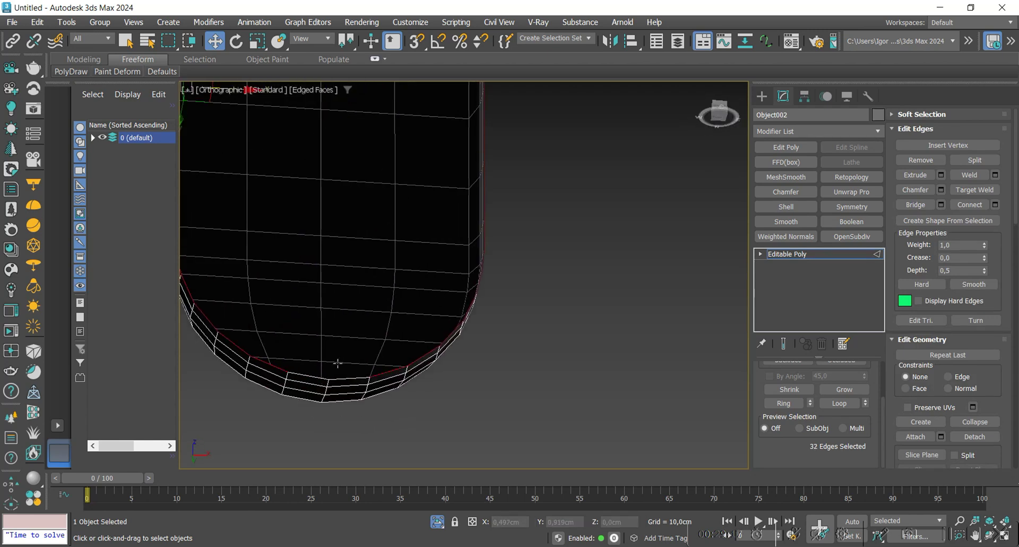
pyautogui.click(346, 361)
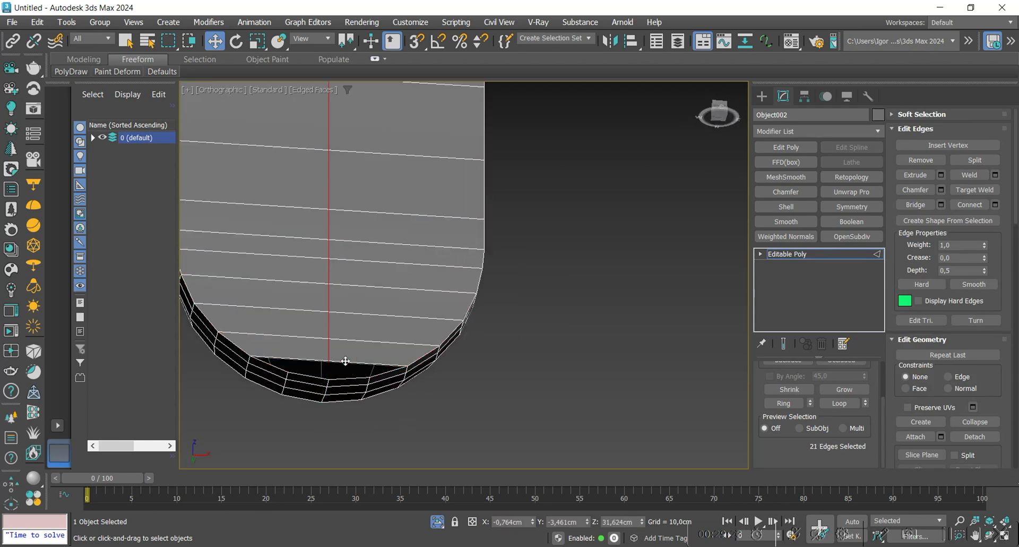
# Select the edge loops around the closed faces' outlines on both sides of this body part and chamfer them
pyautogui.keyDown('alt'); pyautogui.moveTo(277, 368); pyautogui.dragTo(407, 296, button='middle'); pyautogui.keyUp('alt')
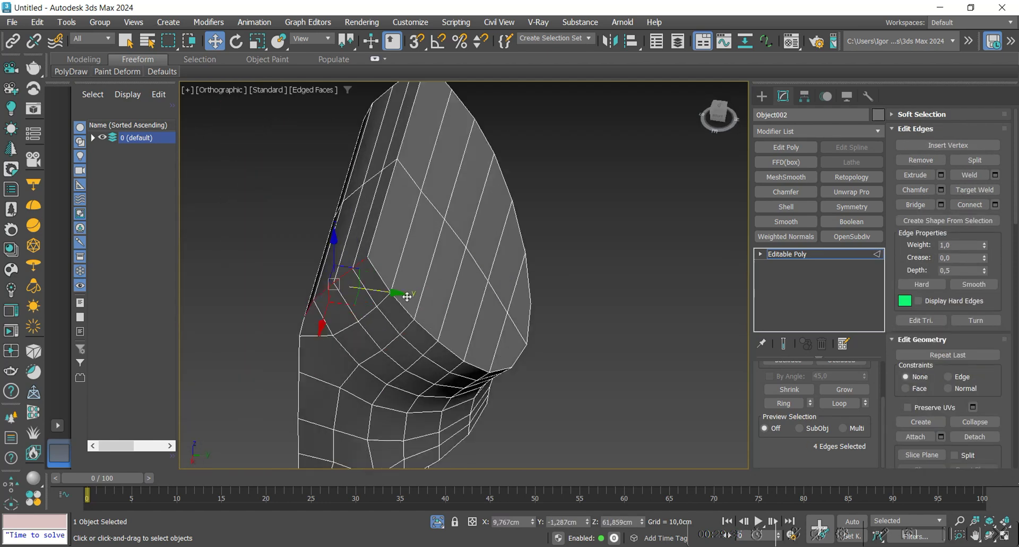
pyautogui.keyDown('ctrl'); pyautogui.doubleClick(301, 327); pyautogui.keyUp('ctrl')
pyautogui.keyDown('alt'); pyautogui.moveTo(301, 327); pyautogui.dragTo(212, 263, button='middle'); pyautogui.keyUp('alt')
pyautogui.keyDown('ctrl'); pyautogui.doubleClick(533, 196); pyautogui.keyUp('ctrl')
pyautogui.keyDown('alt'); pyautogui.moveTo(534, 197); pyautogui.dragTo(463, 260, button='middle'); pyautogui.keyUp('alt')
pyautogui.press('1')
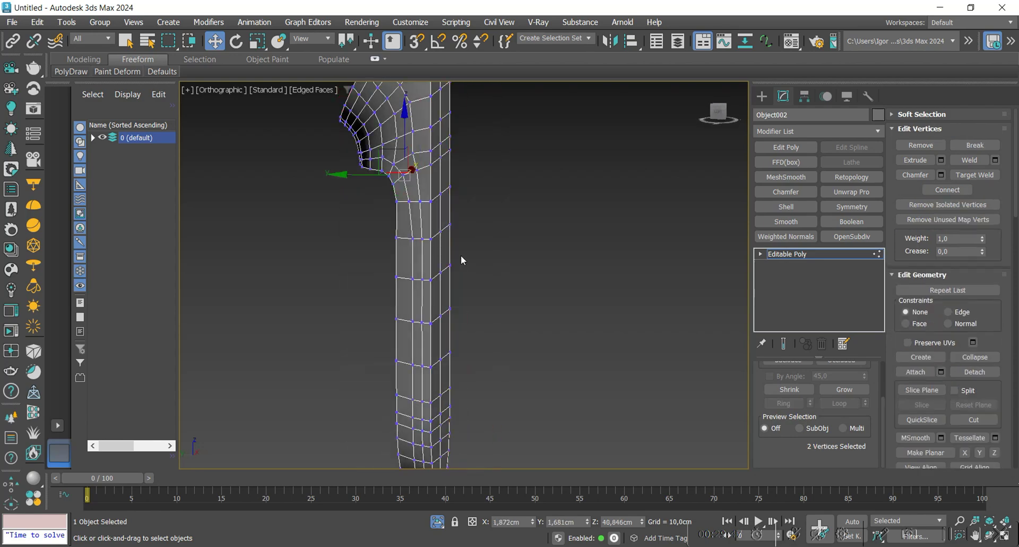
pyautogui.keyDown('alt'); pyautogui.moveTo(447, 218); pyautogui.dragTo(457, 175, button='middle'); pyautogui.keyUp('alt')
pyautogui.press('2')
pyautogui.scroll(2, 421, 331)
pyautogui.moveTo(457, 175); pyautogui.dragTo(489, 342, button='middle')
pyautogui.scroll(2, 490, 343)
pyautogui.keyDown('ctrl'); pyautogui.doubleClick(492, 334); pyautogui.keyUp('ctrl')
pyautogui.keyDown('alt'); pyautogui.moveTo(295, 307); pyautogui.dragTo(382, 278, button='middle'); pyautogui.keyUp('alt')
pyautogui.keyDown('ctrl'); pyautogui.doubleClick(372, 374); pyautogui.keyUp('ctrl')
pyautogui.scroll(-3, 372, 374)
pyautogui.hotkey('alt', 'q')
pyautogui.scroll(-3, 470, 316)
pyautogui.hotkey('alt', 'q')
pyautogui.keyDown('alt'); pyautogui.moveTo(494, 207); pyautogui.dragTo(459, 201, button='middle'); pyautogui.keyUp('alt')
pyautogui.scroll(4, 460, 201)
pyautogui.scroll(3, 457, 215)
pyautogui.hotkey('ctrl', 'shift', 'c')
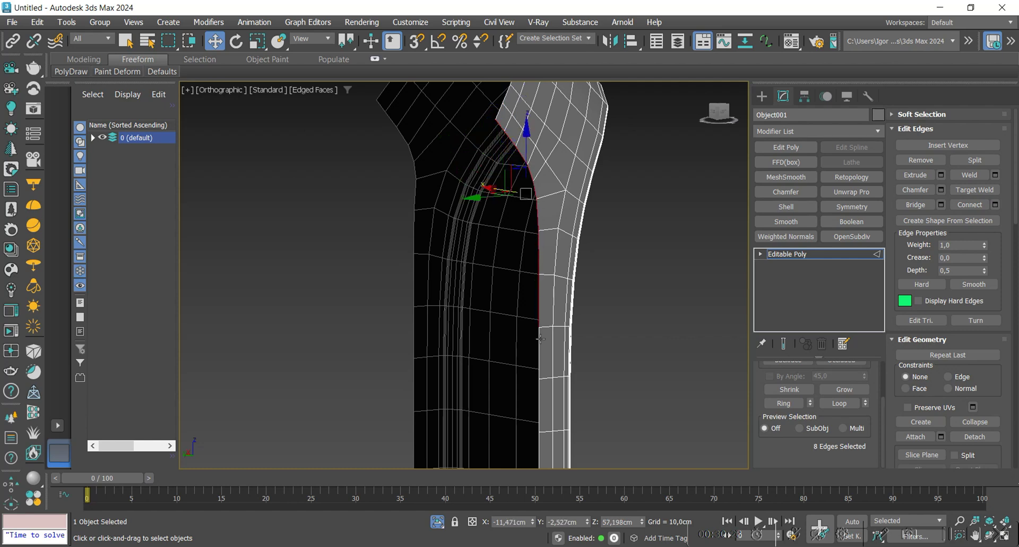
# Select the matching open side edges down the neck and handle of the remaining body shell and bridge them across
pyautogui.keyDown('ctrl'); pyautogui.click(539, 345); pyautogui.keyUp('ctrl')
pyautogui.keyDown('ctrl'); pyautogui.click(539, 403); pyautogui.keyUp('ctrl')
pyautogui.moveTo(539, 459); pyautogui.dragTo(496, 305, button='middle')
pyautogui.scroll(-4, 537, 364)
pyautogui.scroll(2, 456, 228)
pyautogui.keyDown('ctrl'); pyautogui.click(480, 202); pyautogui.keyUp('ctrl')
pyautogui.scroll(4, 473, 214)
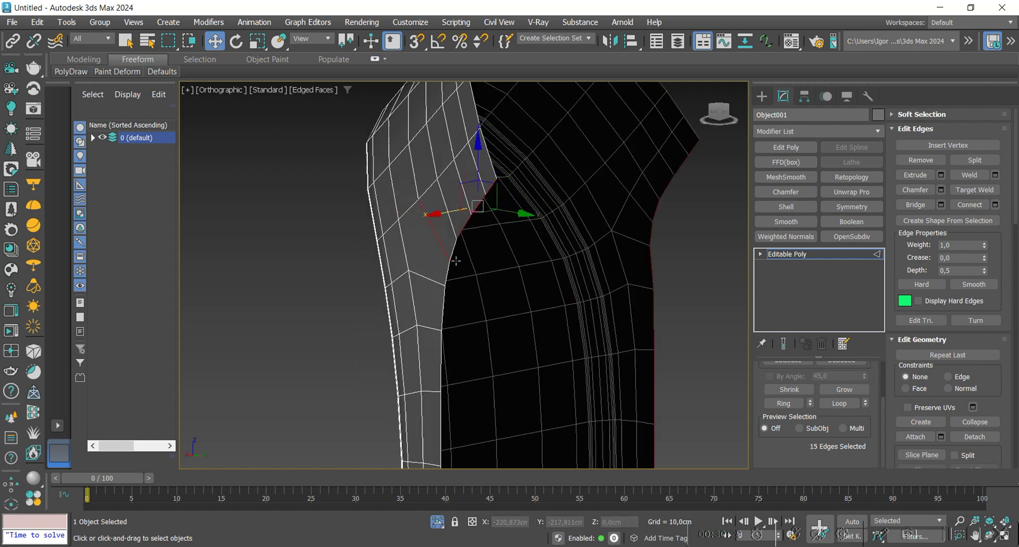
pyautogui.keyDown('ctrl'); pyautogui.click(443, 308); pyautogui.keyUp('ctrl')
pyautogui.moveTo(441, 392); pyautogui.dragTo(439, 257, button='middle')
pyautogui.scroll(-2, 439, 257)
pyautogui.keyDown('ctrl'); pyautogui.click(439, 257); pyautogui.keyUp('ctrl')
pyautogui.moveTo(437, 356); pyautogui.dragTo(434, 283, button='middle')
pyautogui.keyDown('ctrl'); pyautogui.click(434, 323); pyautogui.keyUp('ctrl')
pyautogui.hotkey('ctrl', 'b')
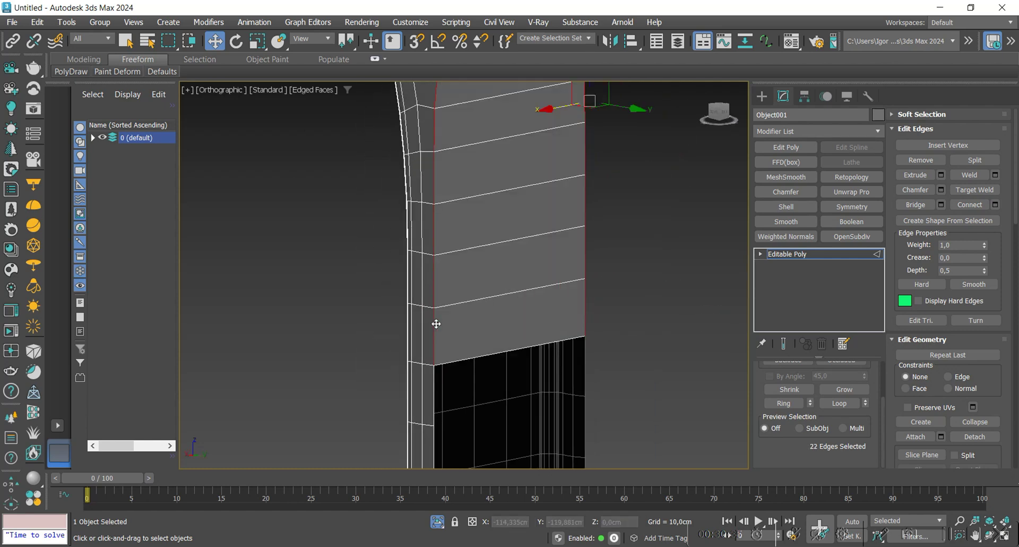
# Select the border of the remaining opening at the handle's lower end, deselect its bottom centre edges and bridge both sides
pyautogui.keyDown('alt'); pyautogui.moveTo(435, 323); pyautogui.dragTo(421, 286, button='middle'); pyautogui.keyUp('alt')
pyautogui.scroll(4, 499, 297)
pyautogui.press('3')
pyautogui.click(518, 298)
pyautogui.press('2')
pyautogui.keyDown('alt'); pyautogui.moveTo(499, 340); pyautogui.dragTo(504, 360, button='middle'); pyautogui.keyUp('alt')
pyautogui.keyDown('alt'); pyautogui.click(466, 391); pyautogui.keyUp('alt')
pyautogui.keyDown('alt'); pyautogui.click(435, 400); pyautogui.keyUp('alt')
pyautogui.hotkey('ctrl', 'shift', 'b')
pyautogui.hotkey('ctrl', 'z')
pyautogui.scroll(-4, 485, 376)
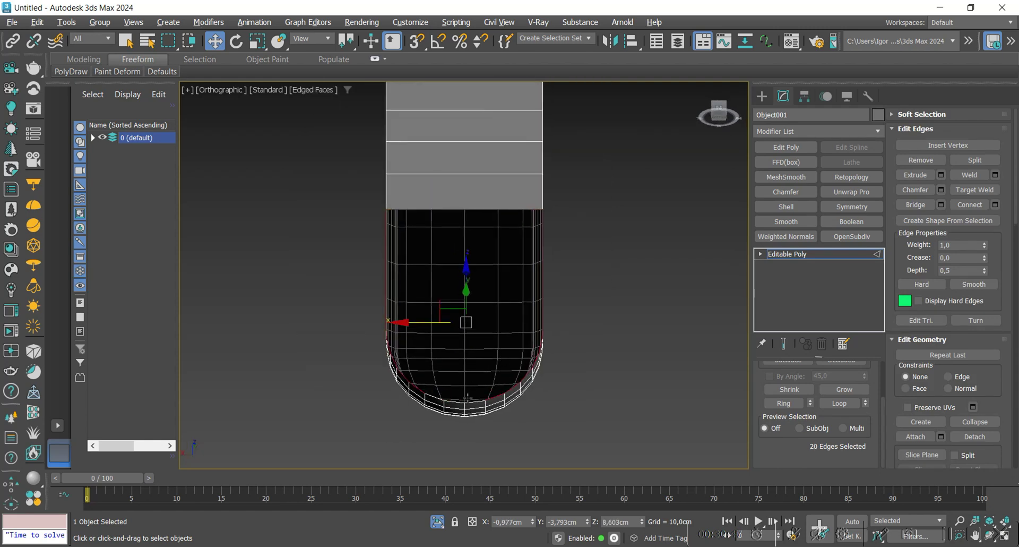
pyautogui.hotkey('ctrl', 'shift', 'b')
# Select the ring of crosswise edges on the bridged faces and connect them with one lengthwise segment
pyautogui.press('2')
pyautogui.press('2')
pyautogui.click(464, 369)
pyautogui.hotkey('alt', 'r')
pyautogui.hotkey('ctrl', 'shift', 'e')
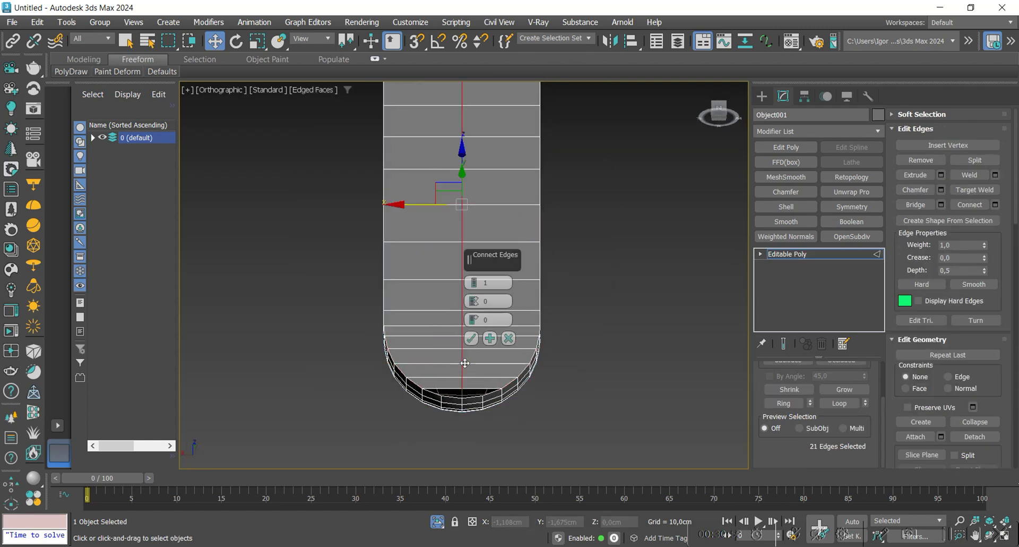
pyautogui.click(473, 338)
# Cap the small remaining hole at the bottom of the handle and connect its two centre vertices
pyautogui.scroll(5, 471, 392)
pyautogui.press('3')
pyautogui.click(970, 162)
pyautogui.press('1')
pyautogui.scroll(-5, 477, 430)
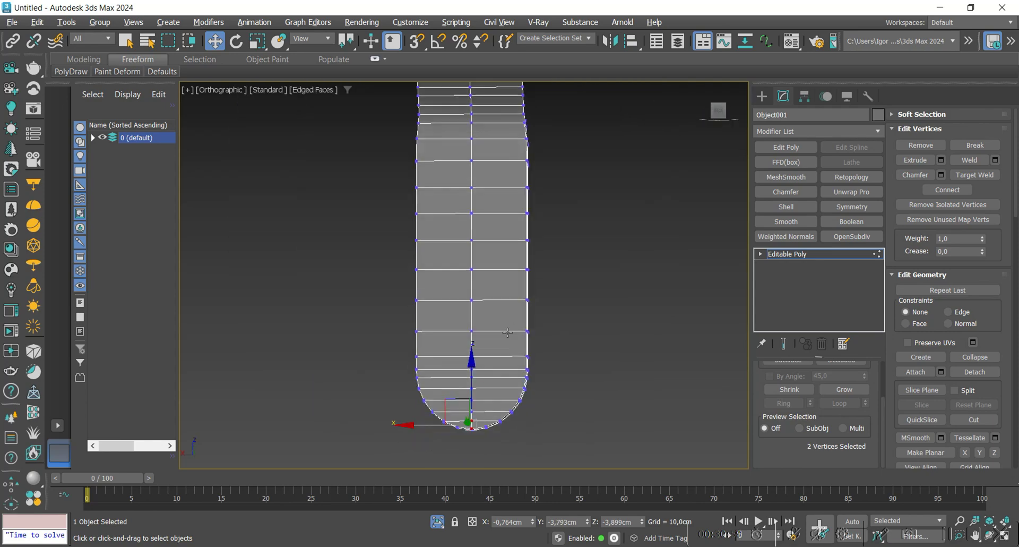
# Cap the large opening at the head of the shell and connect its top and bottom centre vertices
pyautogui.keyDown('alt'); pyautogui.moveTo(511, 333); pyautogui.dragTo(503, 234, button='middle'); pyautogui.keyUp('alt')
pyautogui.scroll(5, 502, 234)
pyautogui.press('3')
pyautogui.click(502, 235)
pyautogui.press('2')
pyautogui.keyDown('alt'); pyautogui.moveTo(417, 314); pyautogui.dragTo(523, 318, button='middle'); pyautogui.keyUp('alt')
pyautogui.press('3')
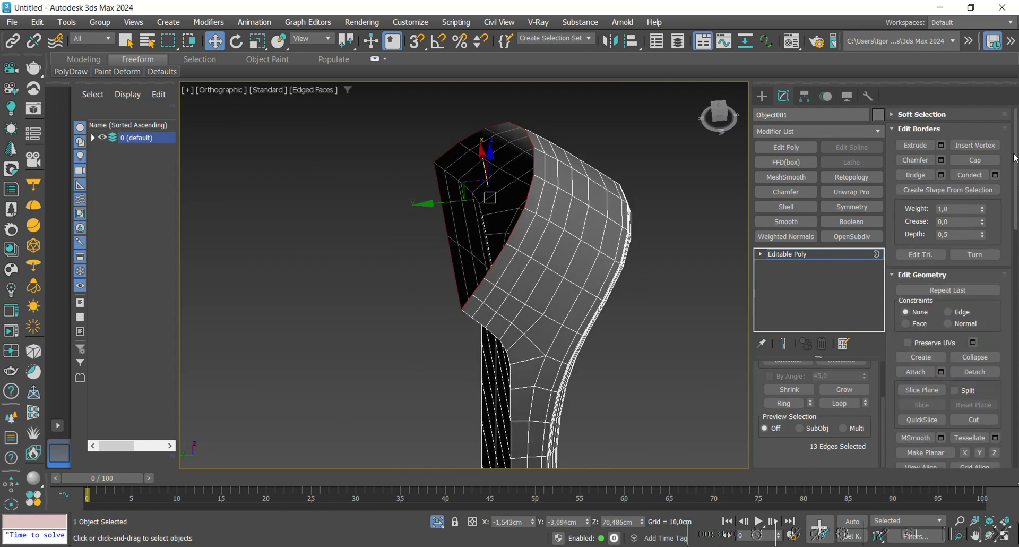
pyautogui.click(972, 160)
pyautogui.press('1')
pyautogui.click(533, 149)
pyautogui.keyDown('alt'); pyautogui.moveTo(532, 154); pyautogui.dragTo(611, 175, button='middle'); pyautogui.keyUp('alt')
pyautogui.keyDown('ctrl'); pyautogui.click(485, 280); pyautogui.keyUp('ctrl')
pyautogui.hotkey('ctrl', 'shift', 'e')
# Cut an edge across the head cap near its lower end, starting from the side vertex
pyautogui.keyDown('alt'); pyautogui.moveTo(492, 277); pyautogui.dragTo(512, 271, button='middle'); pyautogui.keyUp('alt')
pyautogui.scroll(2, 576, 268)
pyautogui.click(575, 290)
pyautogui.hotkey('alt', 'c')
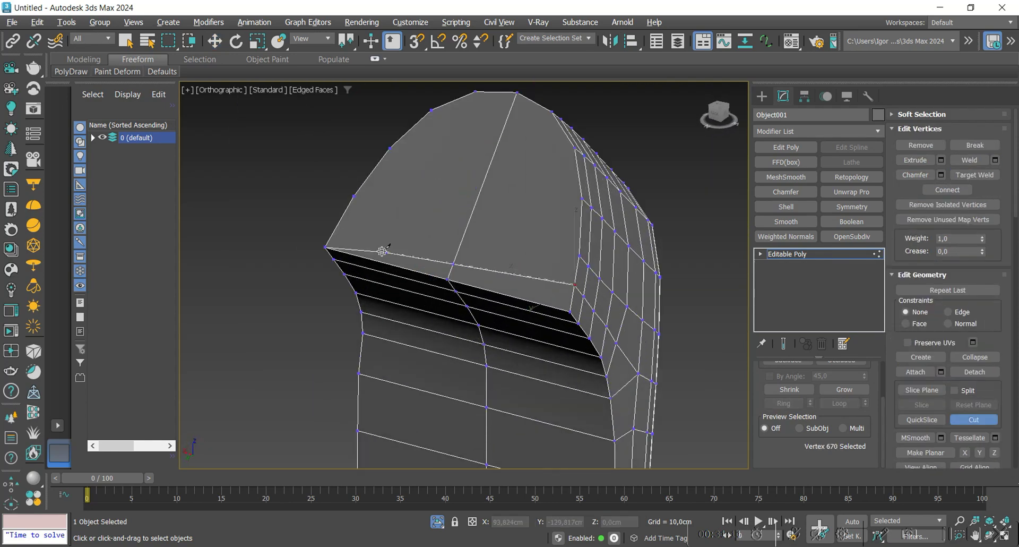
pyautogui.scroll(-3, 452, 254)
pyautogui.keyDown('alt'); pyautogui.moveTo(452, 255); pyautogui.dragTo(482, 268, button='middle'); pyautogui.keyUp('alt')
pyautogui.rightClick(482, 269)
pyautogui.press('1')
# Apply Symmetry and Edit Poly to the shell, and cut crosswise edges between opposite vertices of the head cap
pyautogui.click(851, 206)
pyautogui.keyDown('alt'); pyautogui.moveTo(596, 361); pyautogui.dragTo(572, 292, button='middle'); pyautogui.keyUp('alt')
pyautogui.click(785, 147)
pyautogui.press('1')
pyautogui.scroll(3, 552, 271)
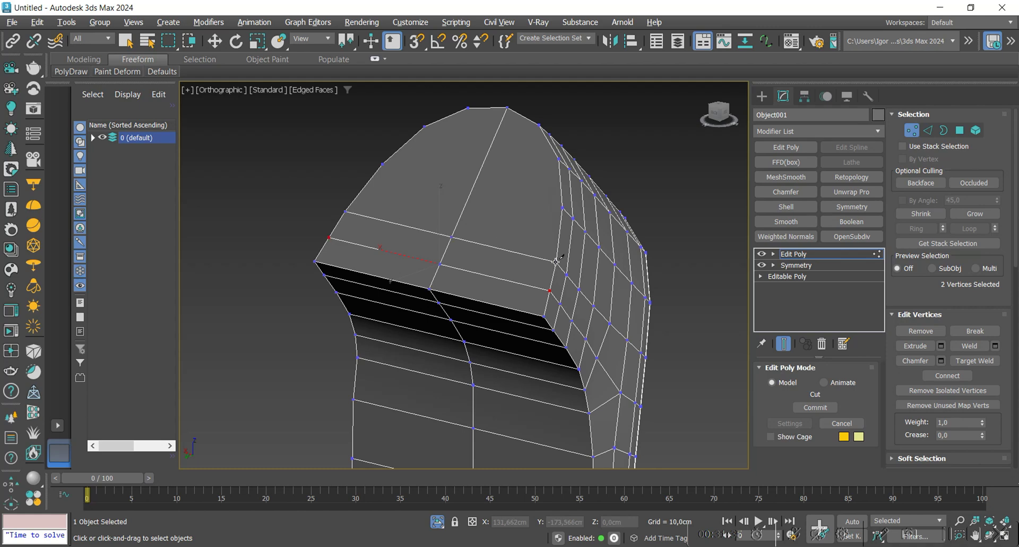
# Select the edge loops outlining the head cap and the bridged faces down the handle, and chamfer them
pyautogui.press('2')
pyautogui.press('w')
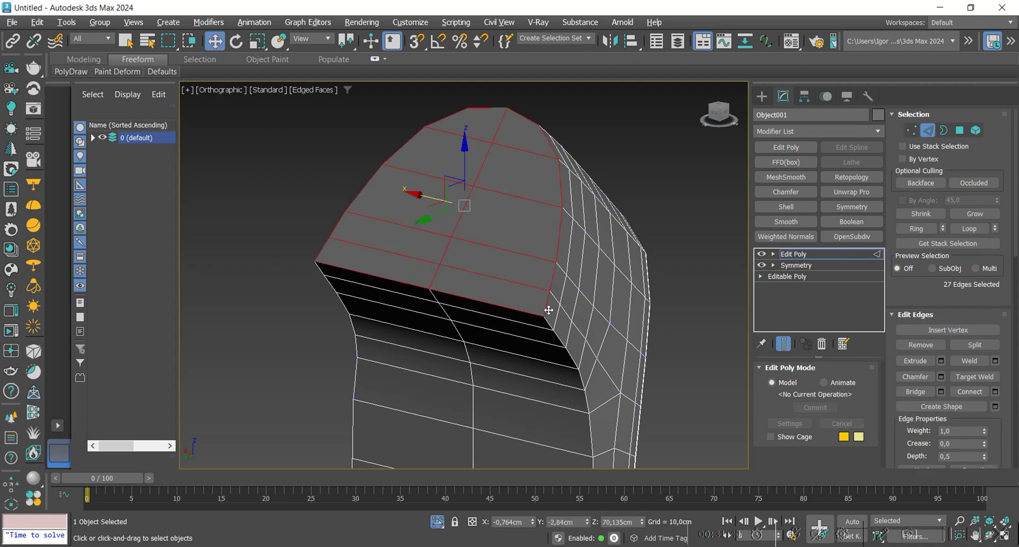
pyautogui.scroll(-4, 483, 111)
pyautogui.keyDown('alt'); pyautogui.moveTo(507, 393); pyautogui.dragTo(518, 325, button='middle'); pyautogui.keyUp('alt')
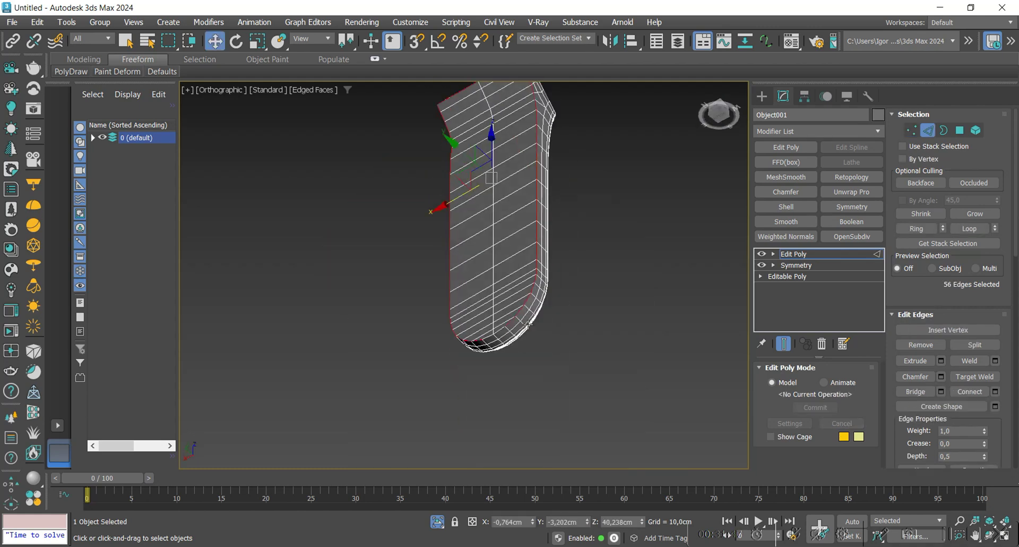
pyautogui.scroll(4, 517, 325)
pyautogui.keyDown('ctrl'); pyautogui.doubleClick(461, 335); pyautogui.keyUp('ctrl')
pyautogui.hotkey('ctrl', 'shift', 'c')
pyautogui.click(500, 301)
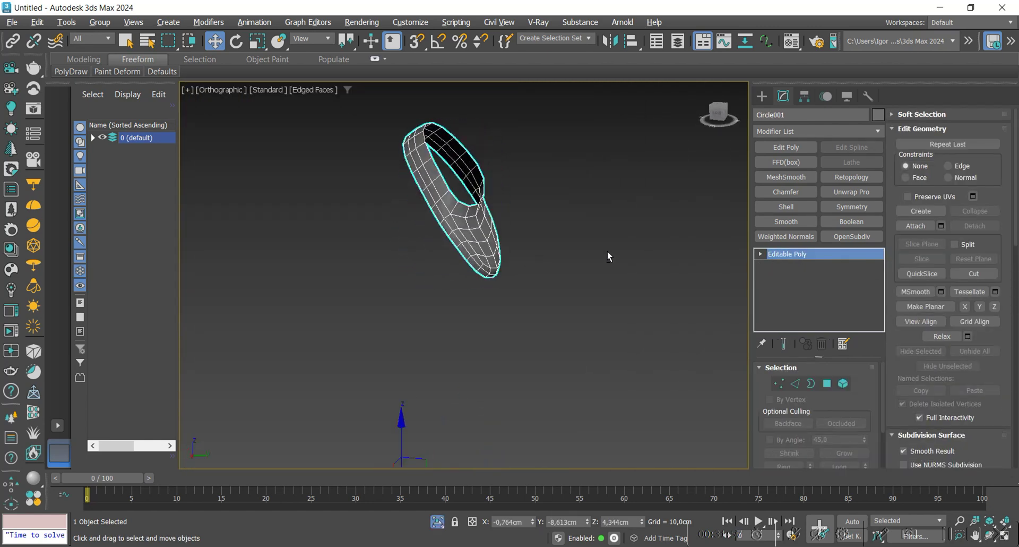
# Select the open border on one side of the isolated ring part and extend it inward as a narrow rim
pyautogui.keyDown('alt'); pyautogui.moveTo(607, 250); pyautogui.dragTo(527, 213, button='middle'); pyautogui.keyUp('alt')
pyautogui.press('3')
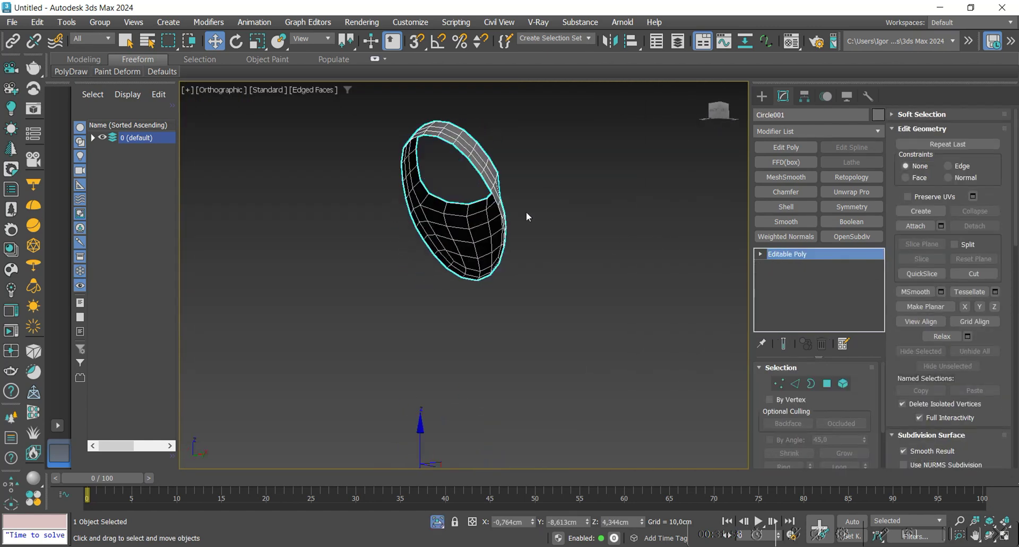
pyautogui.click(506, 217)
pyautogui.press('r')
pyautogui.scroll(4, 460, 214)
pyautogui.keyDown('shift'); pyautogui.moveTo(449, 207); pyautogui.dragTo(448, 216); pyautogui.keyUp('shift')
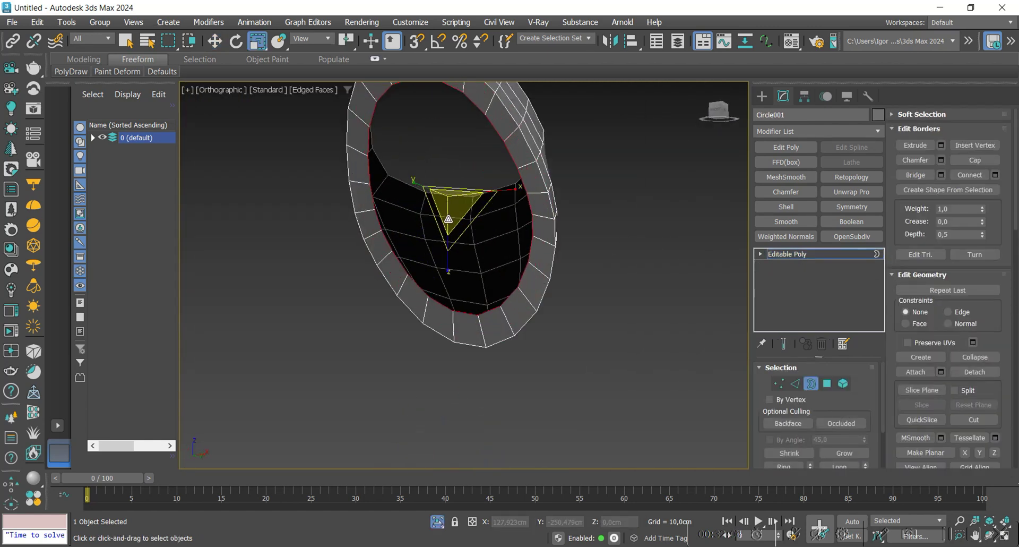
# Select the outer edge loop of the ring's new rim and chamfer it
pyautogui.press('2')
pyautogui.keyDown('alt'); pyautogui.moveTo(466, 212); pyautogui.dragTo(497, 238, button='middle'); pyautogui.keyUp('alt')
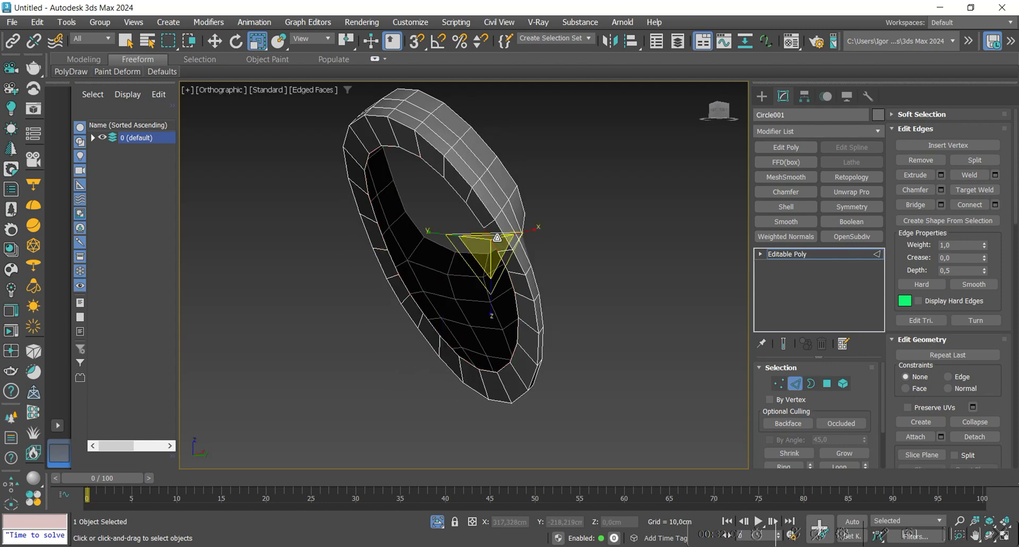
pyautogui.press('w')
pyautogui.scroll(2, 504, 231)
pyautogui.hotkey('ctrl', 'shift', 'c')
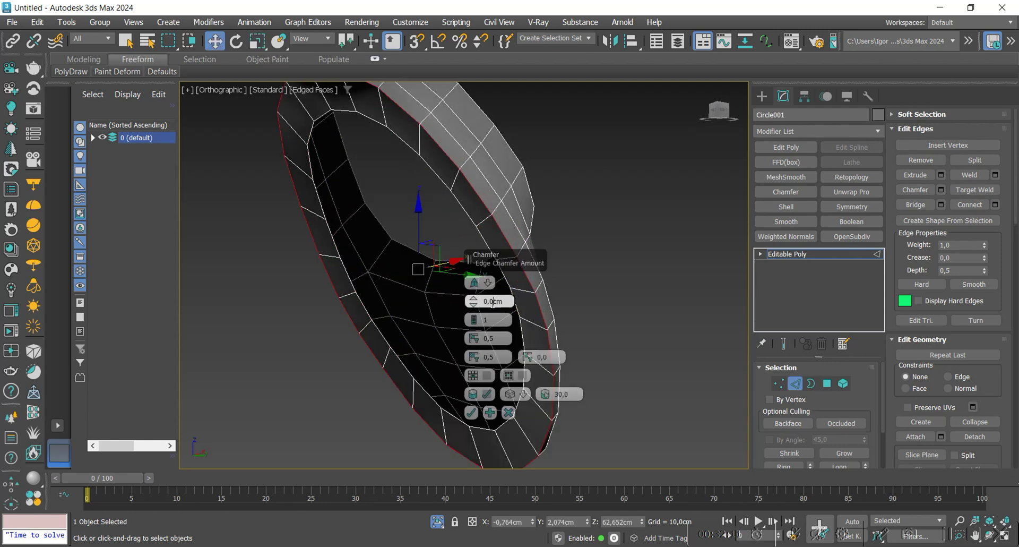
pyautogui.click(472, 412)
# Extend the ring's opposite open border inward as a rim and chamfer its outer edge loop
pyautogui.keyDown('alt'); pyautogui.moveTo(471, 412); pyautogui.dragTo(419, 228, button='middle'); pyautogui.keyUp('alt')
pyautogui.press('3')
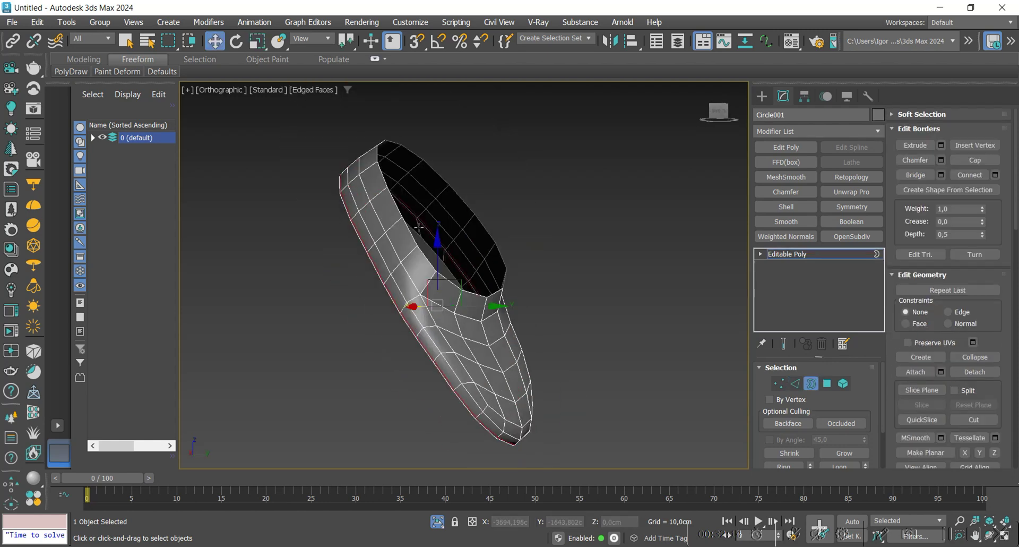
pyautogui.press('2')
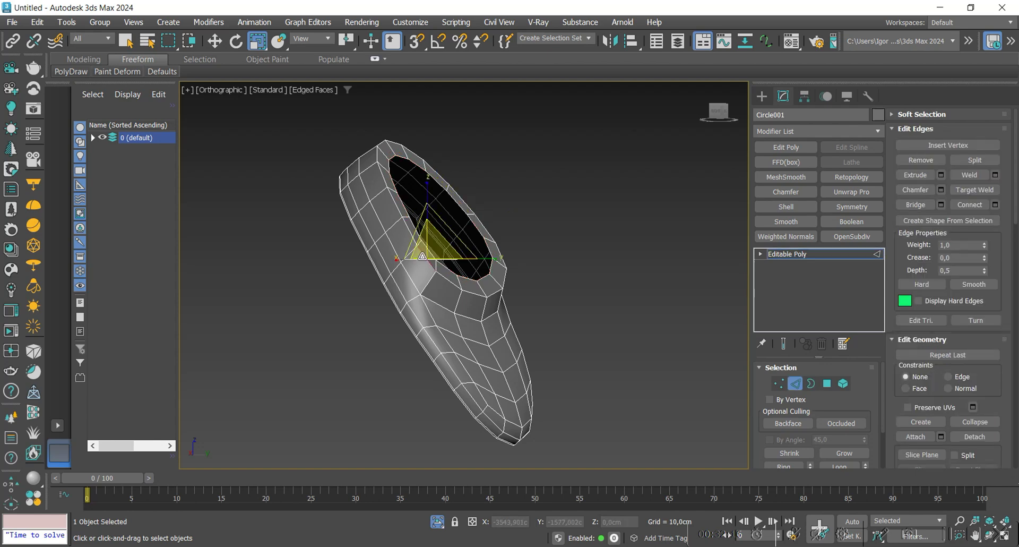
pyautogui.hotkey('ctrl', 'shift', 'c')
pyautogui.click(471, 413)
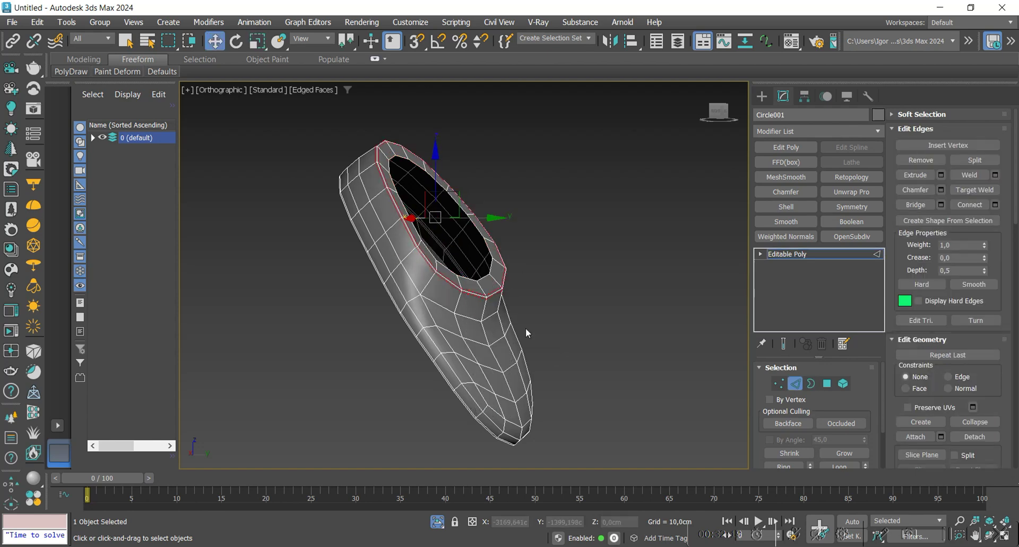
# Select the wide open border of the isolated nozzle cone and scale a copy inward to form a rim
pyautogui.keyDown('alt'); pyautogui.moveTo(525, 327); pyautogui.dragTo(549, 293, button='middle'); pyautogui.keyUp('alt')
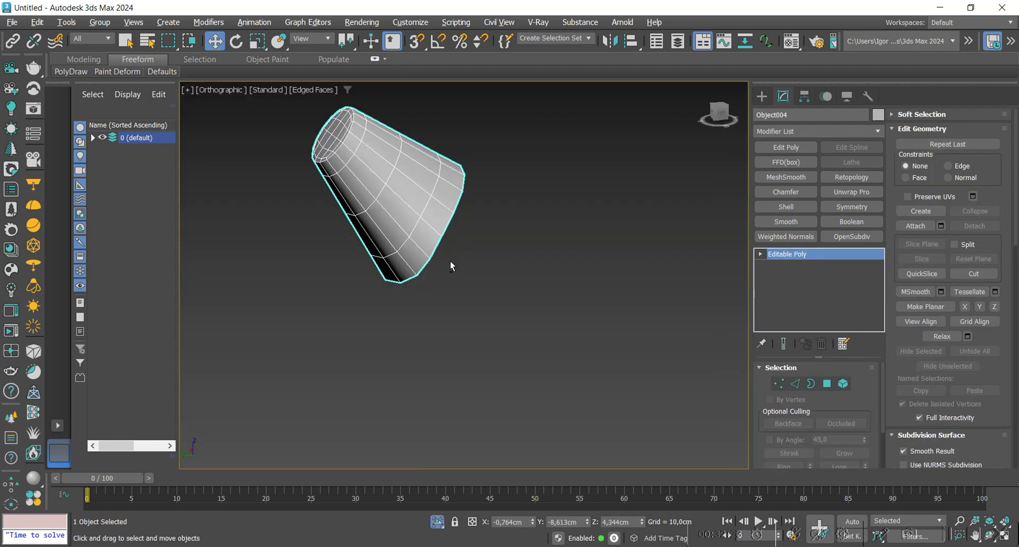
pyautogui.press('3')
pyautogui.keyDown('alt'); pyautogui.moveTo(338, 233); pyautogui.dragTo(437, 228, button='middle'); pyautogui.keyUp('alt')
pyautogui.press('r')
pyautogui.keyDown('shift'); pyautogui.moveTo(418, 233); pyautogui.dragTo(422, 254); pyautogui.keyUp('shift')
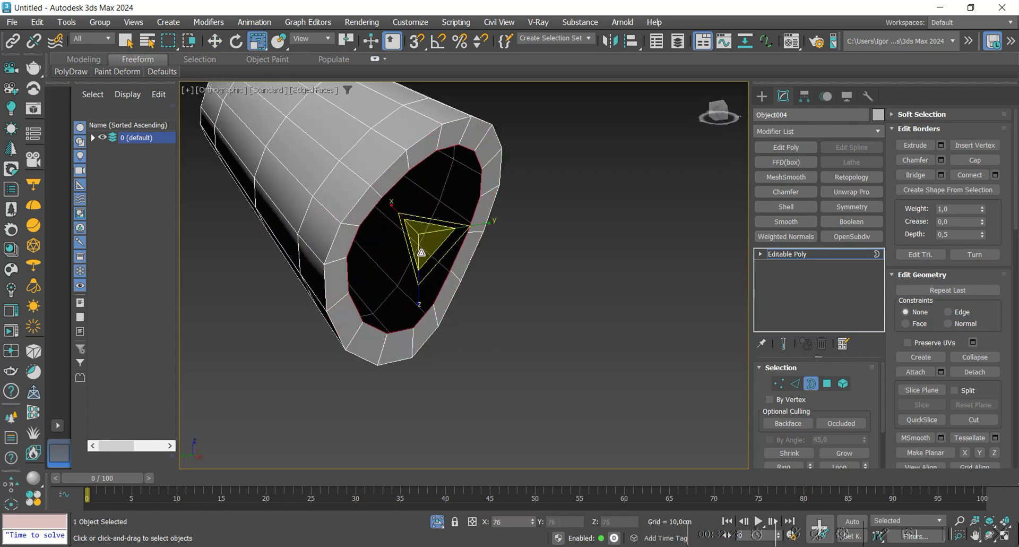
# Select the outer edge loop of the nozzle's wide rim and chamfer it
pyautogui.press('2')
pyautogui.press('w')
pyautogui.doubleClick(386, 173)
pyautogui.hotkey('ctrl', 'shift', 'c')
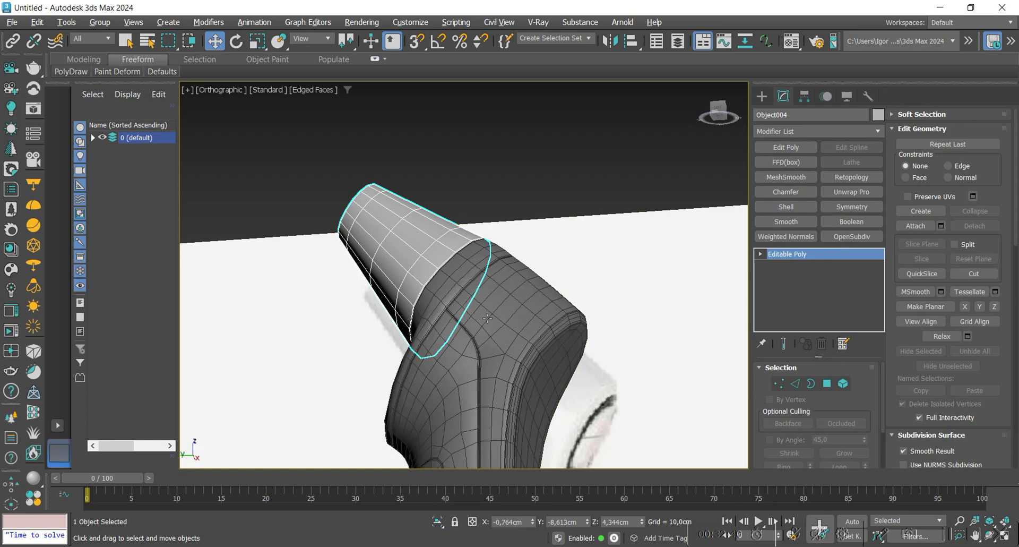
# Assign lighter grey object colours to the nozzle, front grip and rear shell, and hide the reference image plane Plane001
pyautogui.scroll(-5, 455, 338)
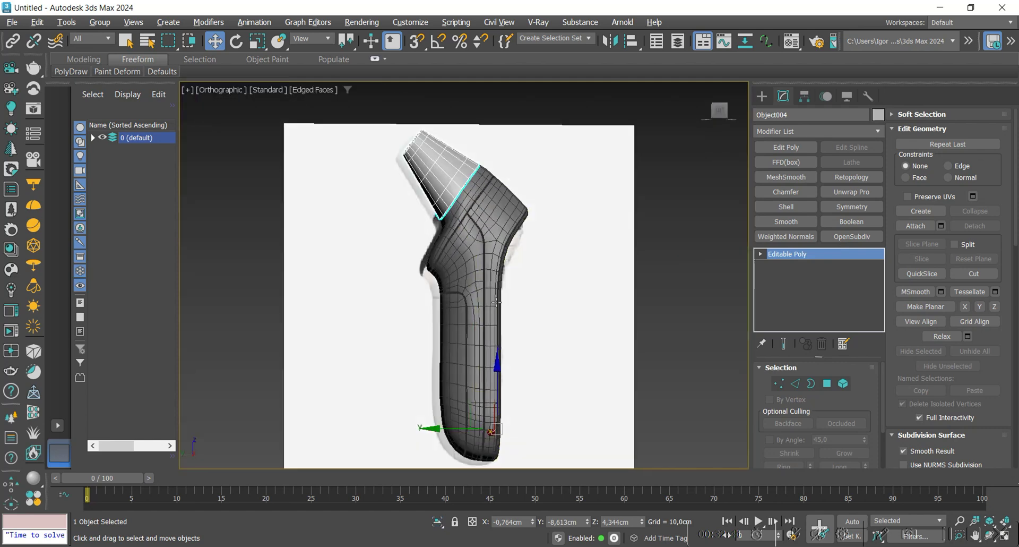
pyautogui.click(878, 115)
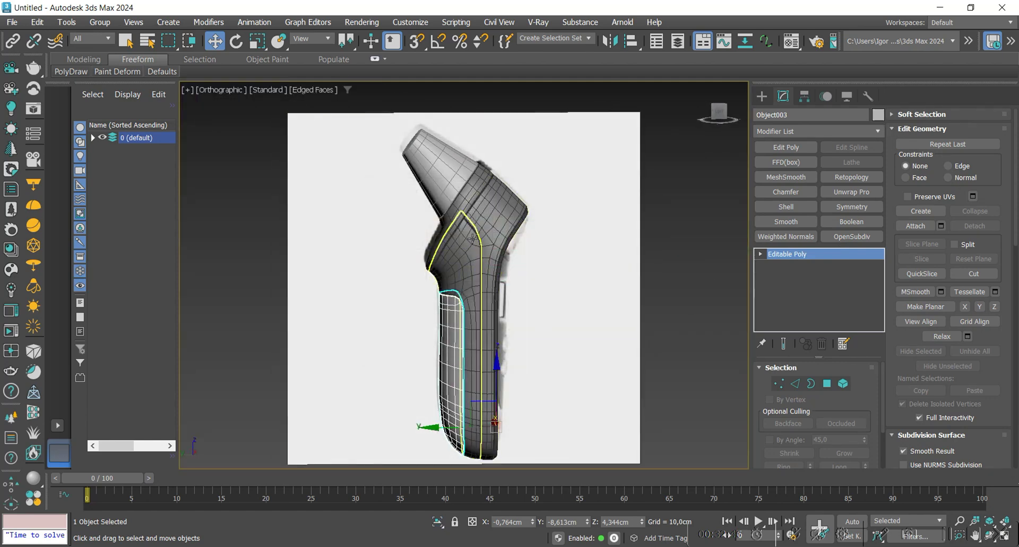
pyautogui.click(878, 115)
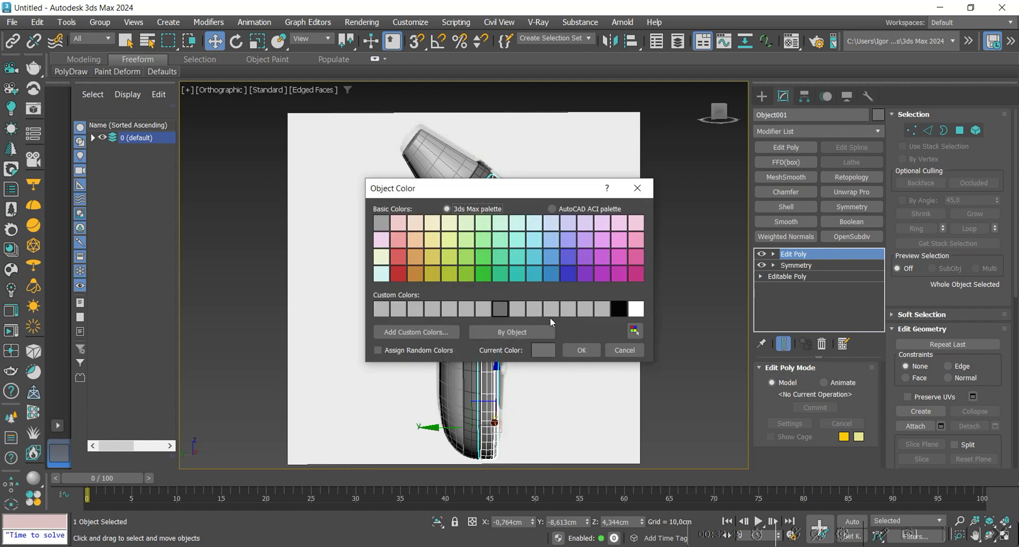
pyautogui.click(582, 349)
pyautogui.click(628, 365)
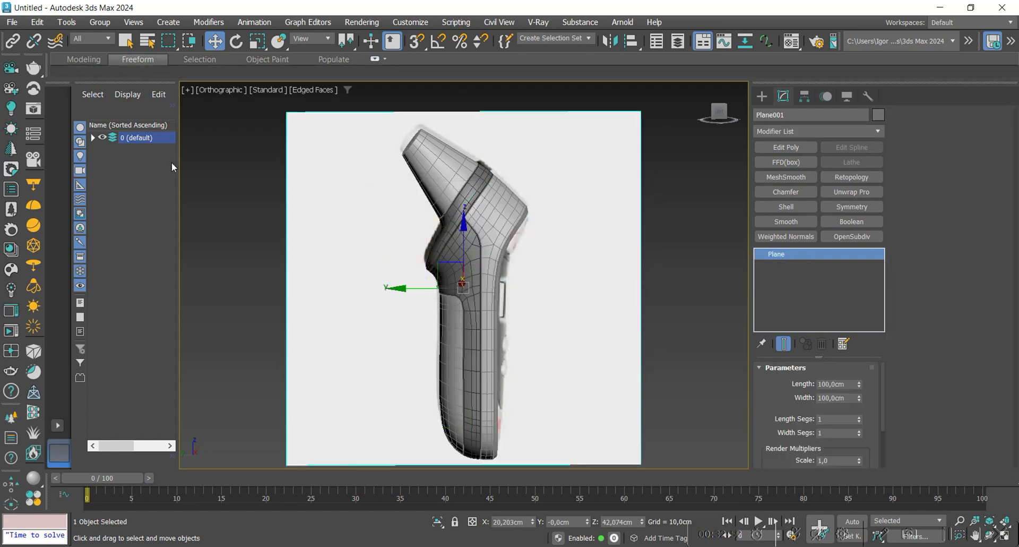
pyautogui.click(113, 219)
# Apply an OpenSubdiv modifier to the rear shell, middle body, front grip, ring band and nozzle
pyautogui.click(499, 212)
pyautogui.scroll(2, 499, 212)
pyautogui.keyDown('alt'); pyautogui.moveTo(499, 222); pyautogui.dragTo(509, 223, button='middle'); pyautogui.keyUp('alt')
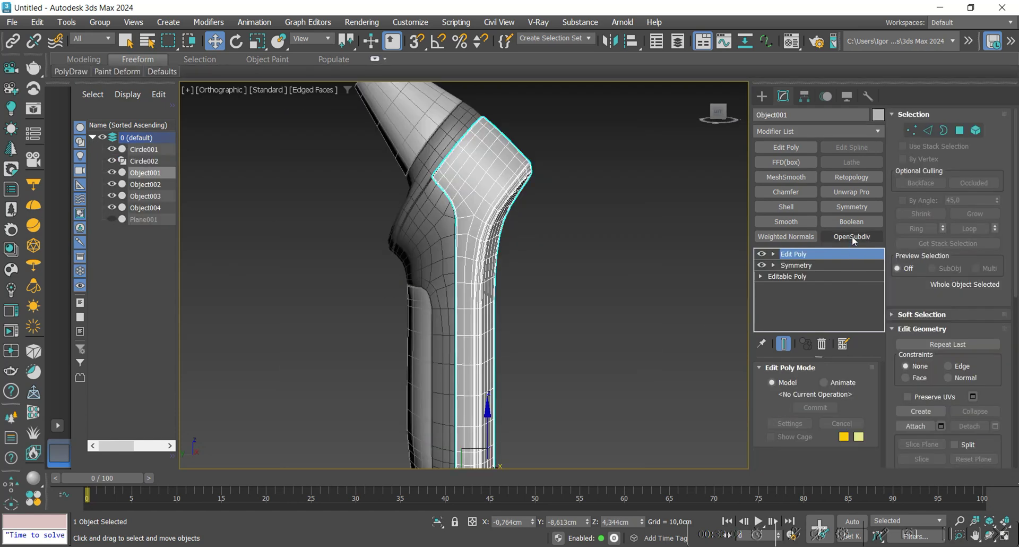
pyautogui.click(852, 237)
pyautogui.click(440, 254)
pyautogui.click(844, 237)
pyautogui.click(430, 316)
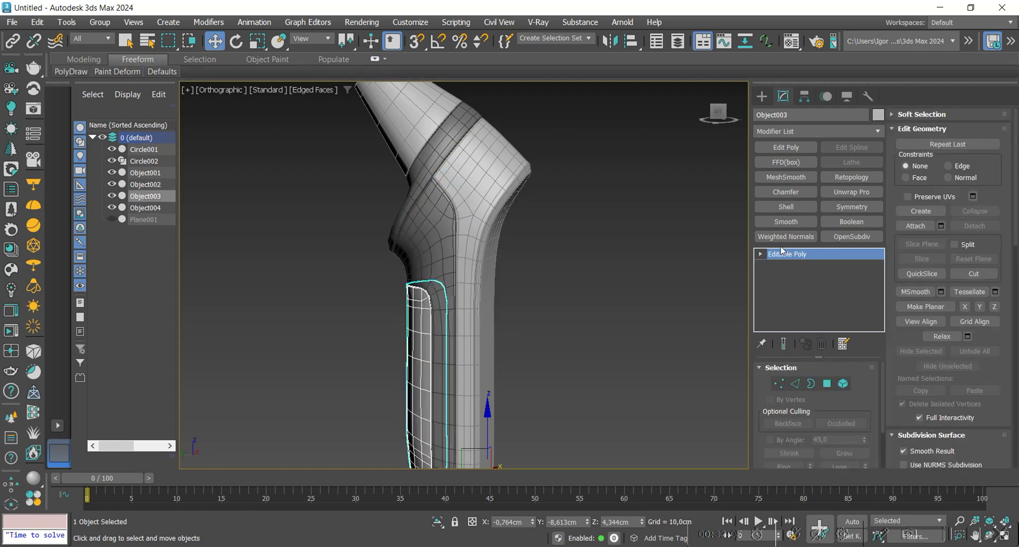
pyautogui.click(846, 237)
pyautogui.click(457, 132)
pyautogui.click(851, 236)
pyautogui.click(425, 125)
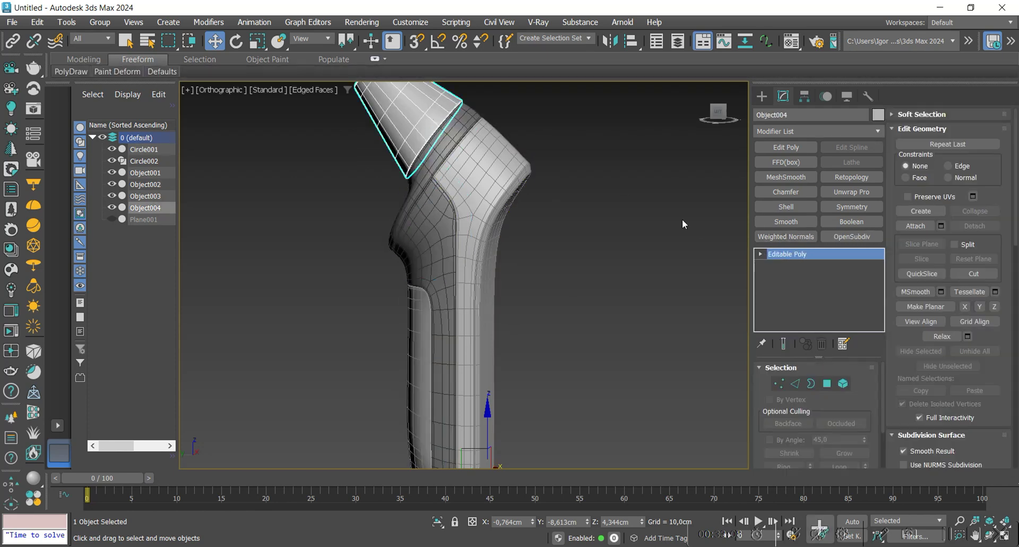
pyautogui.click(841, 237)
# Clear the selection, turn off the edged-faces display and inspect the smoothed model in the perspective view
pyautogui.click(517, 292)
pyautogui.press('F4')
pyautogui.scroll(-2, 519, 295)
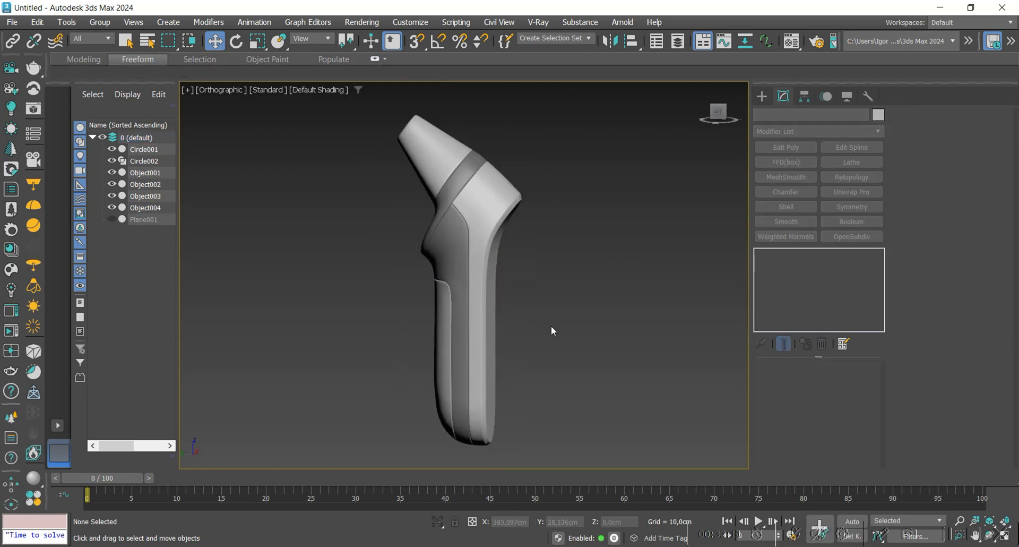
pyautogui.press('p')
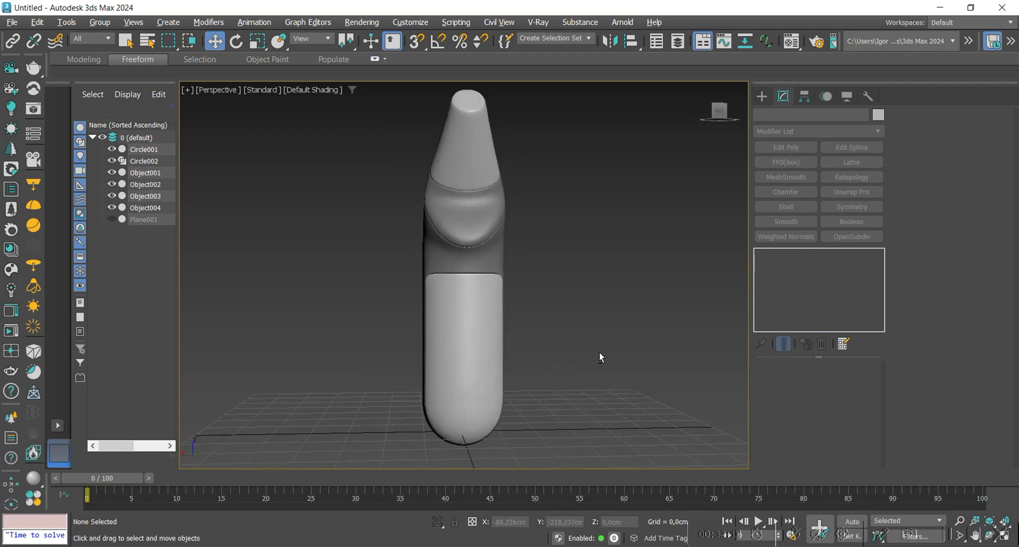